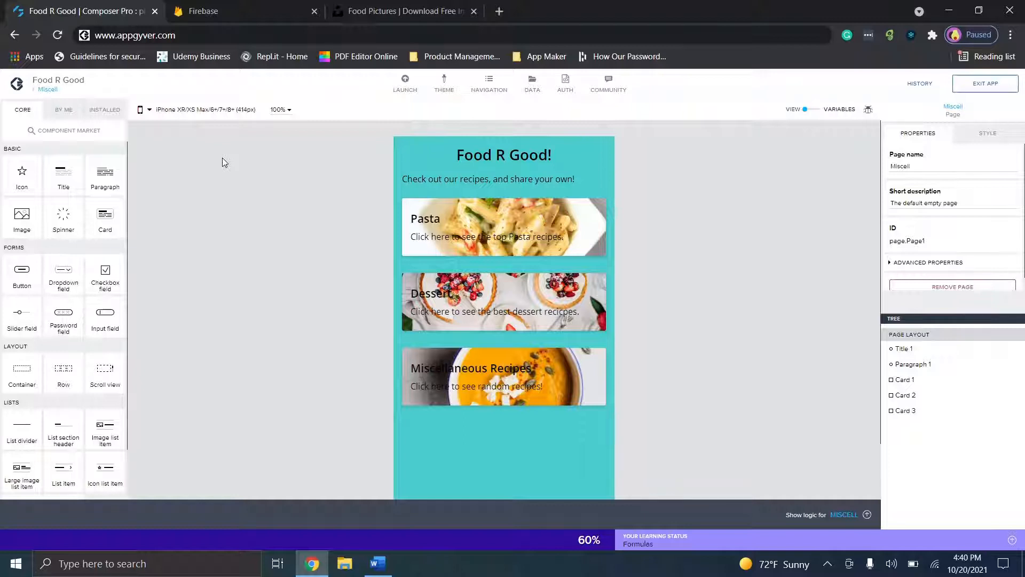
Open the Test page from the page overview of the Food R Good app
click(148, 36)
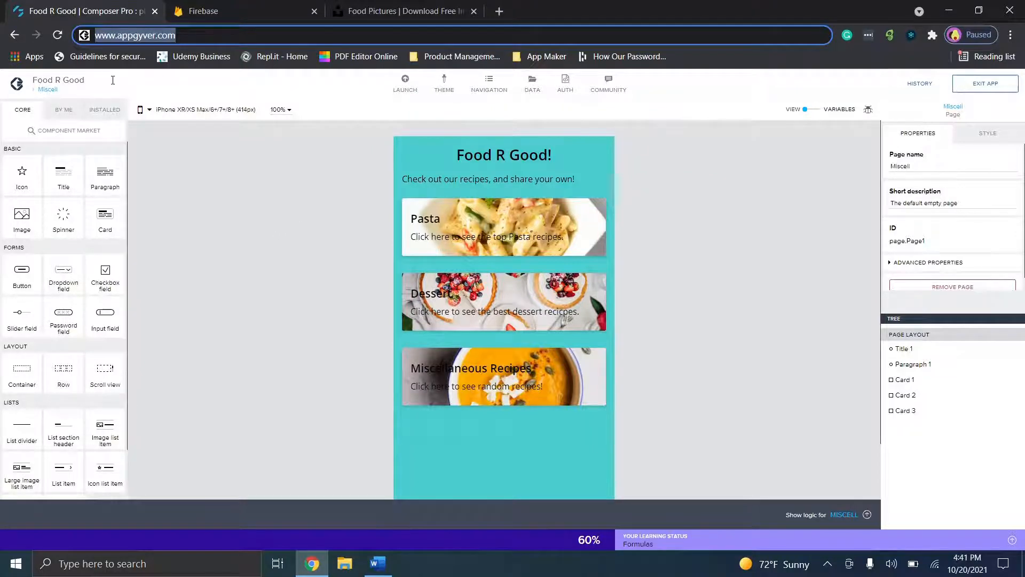
click(48, 90)
click(437, 220)
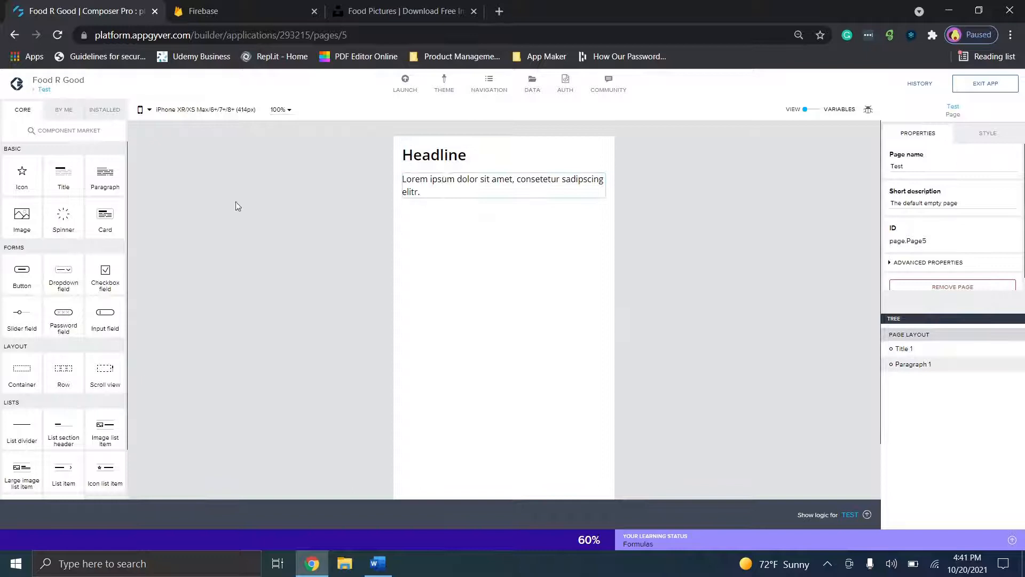
click(44, 91)
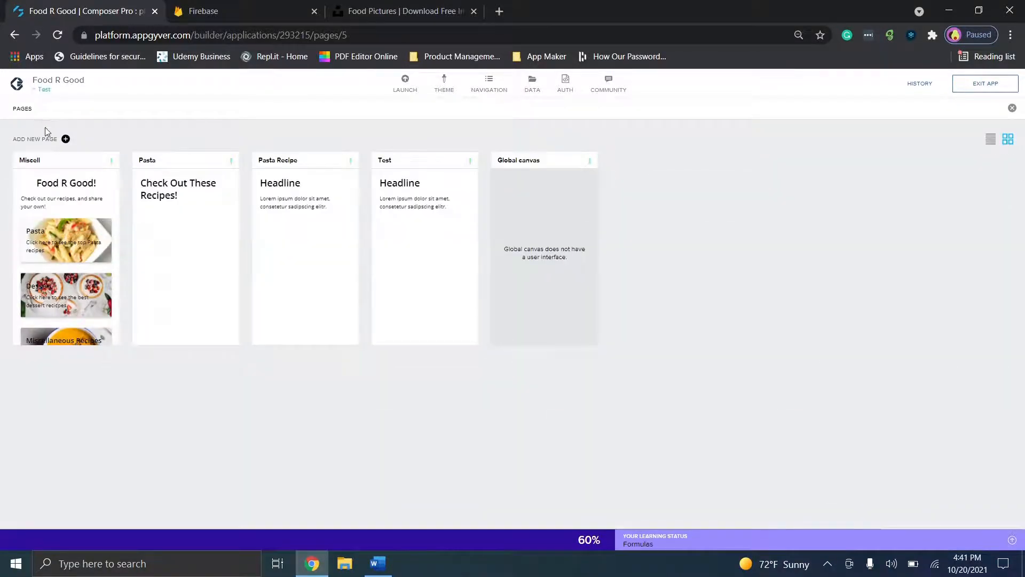
click(45, 91)
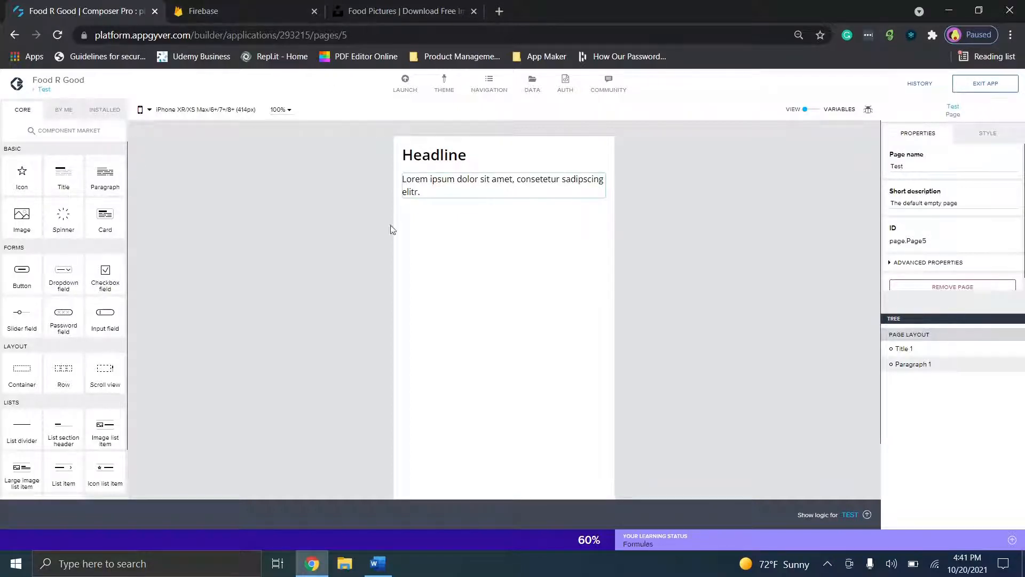
Add a second paragraph below the existing one on the Test page and show its typography style settings
drag(112, 176, 572, 278)
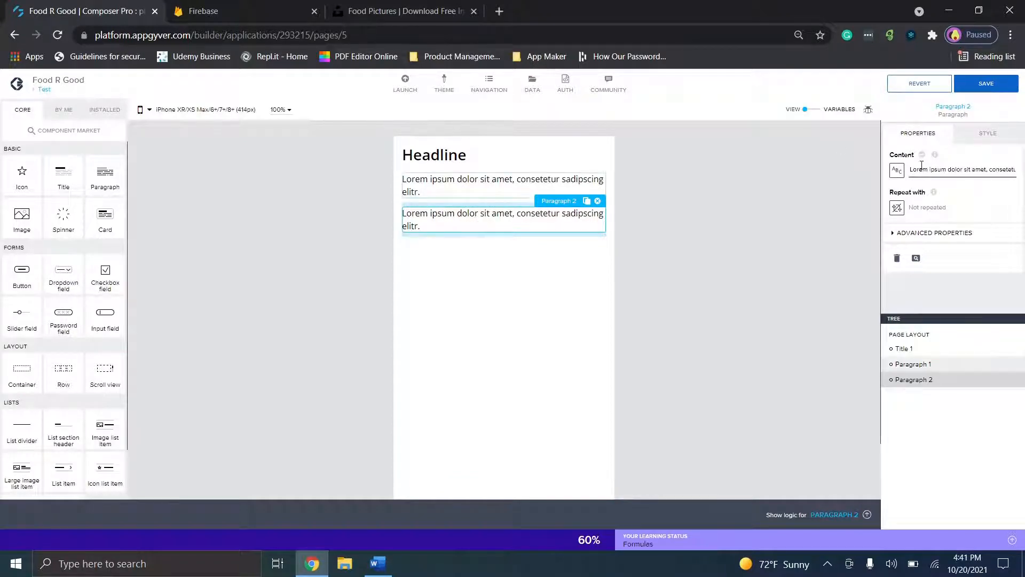
click(979, 137)
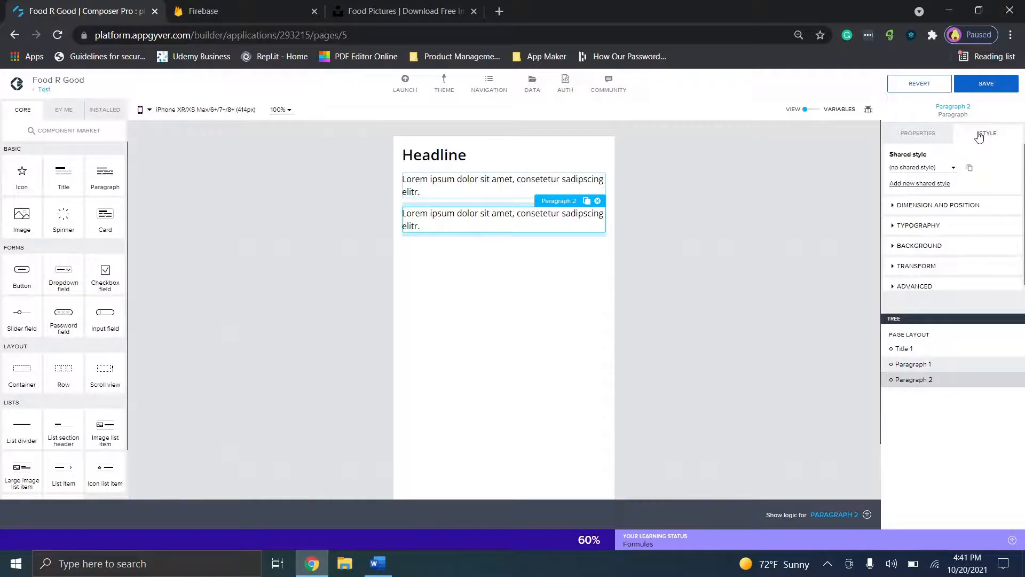
click(919, 227)
scroll(931, 252, down, 1)
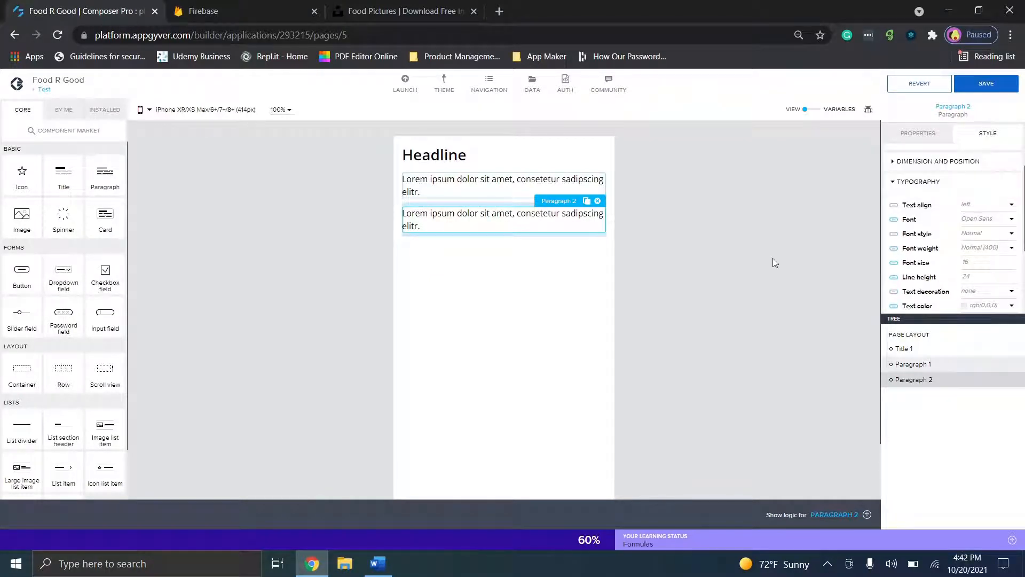
Move Paragraph 1 below Paragraph 2 in the component order of the Test page
click(911, 363)
click(914, 349)
click(914, 363)
drag(919, 363, 911, 379)
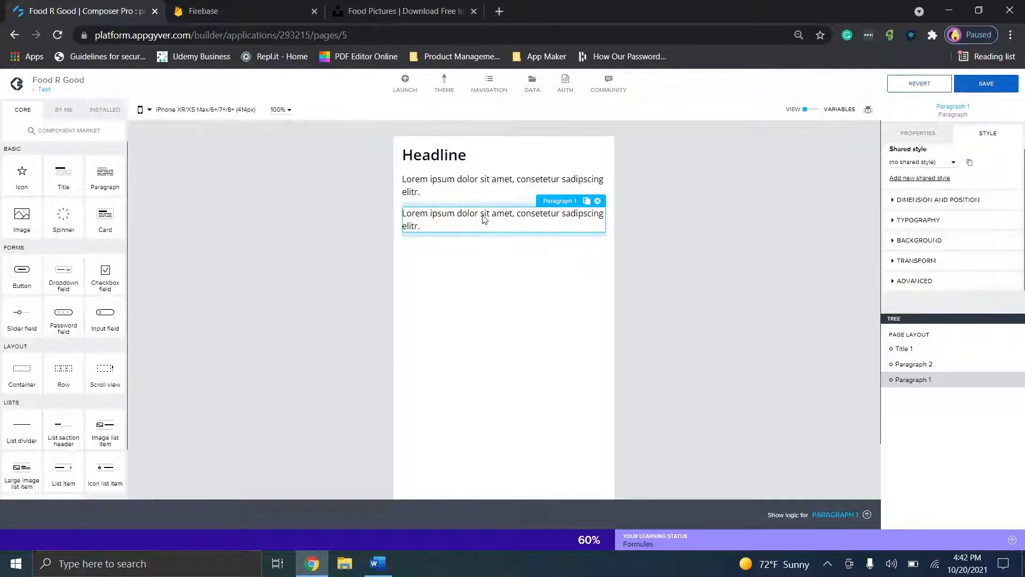
Add an Open page function to Paragraph 1's logic and connect it to the Component tap event
click(820, 513)
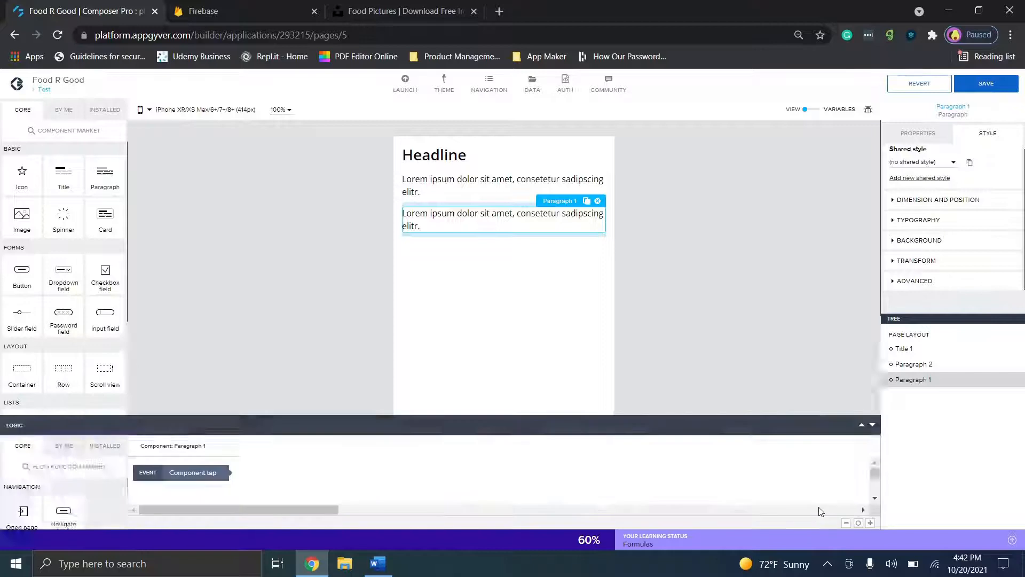
click(504, 192)
click(505, 206)
click(491, 225)
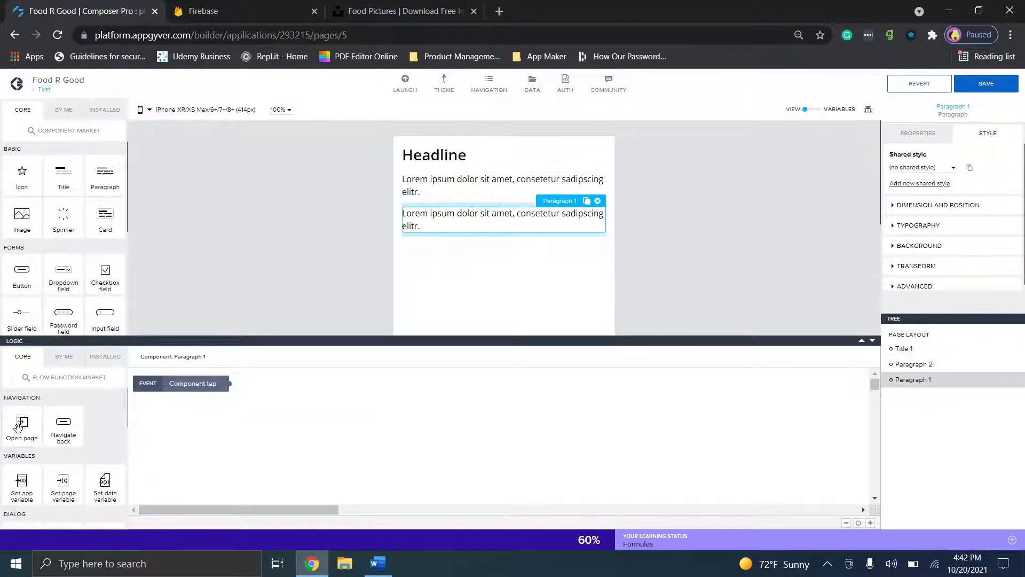
drag(19, 426, 328, 412)
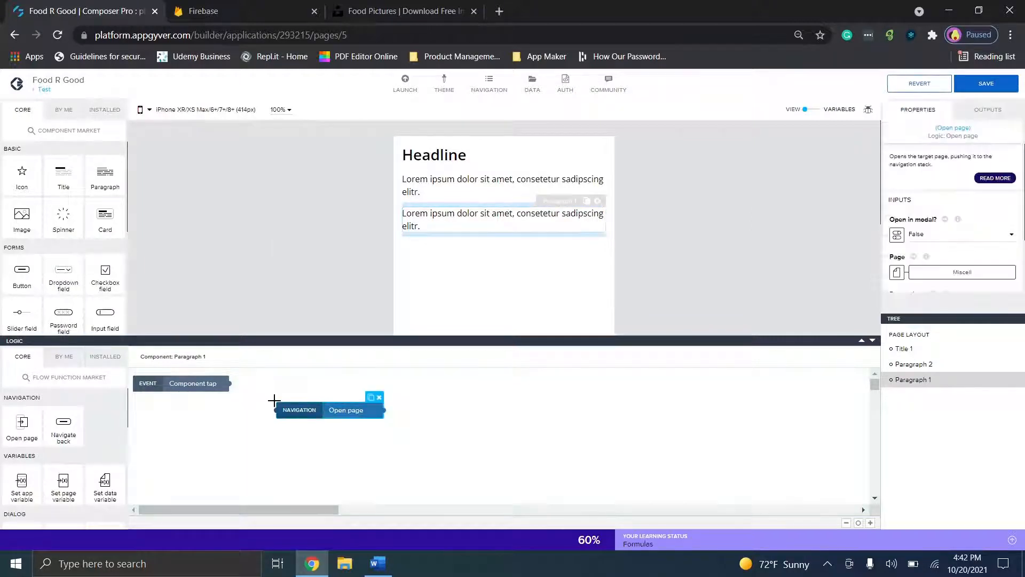
drag(229, 383, 276, 409)
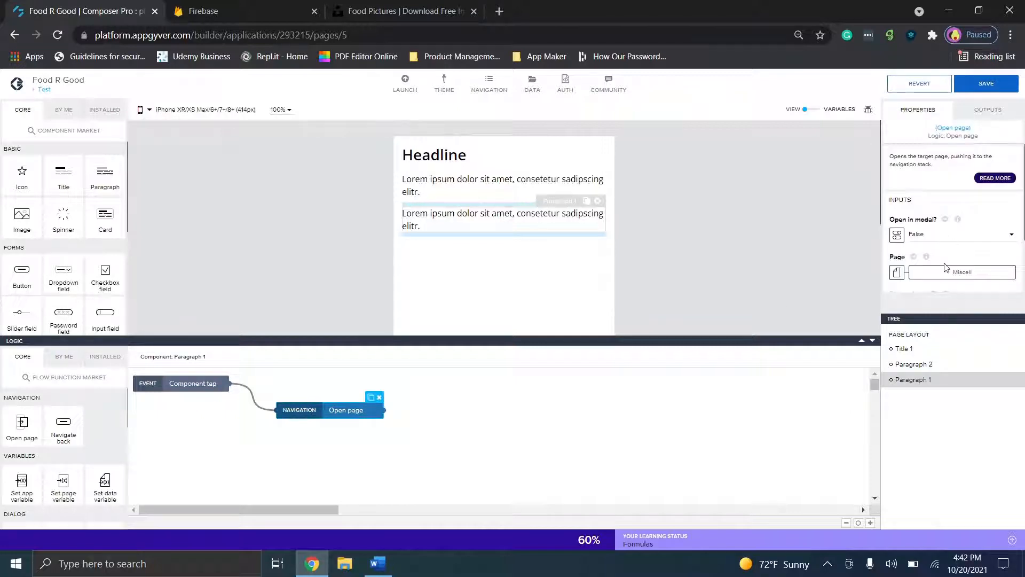
Set the target page of the Open page function to Test and save the app
click(913, 271)
click(436, 260)
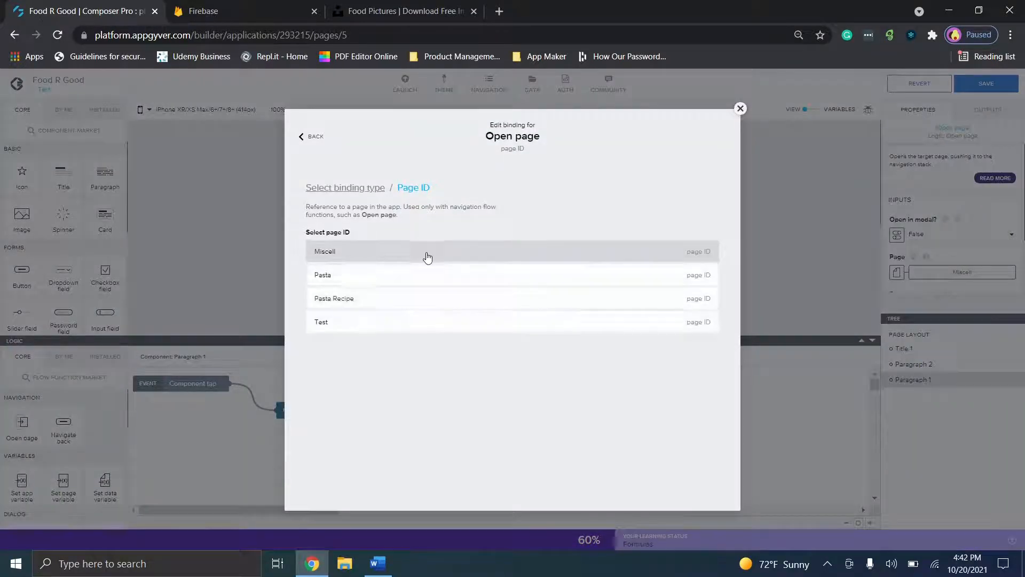
click(450, 321)
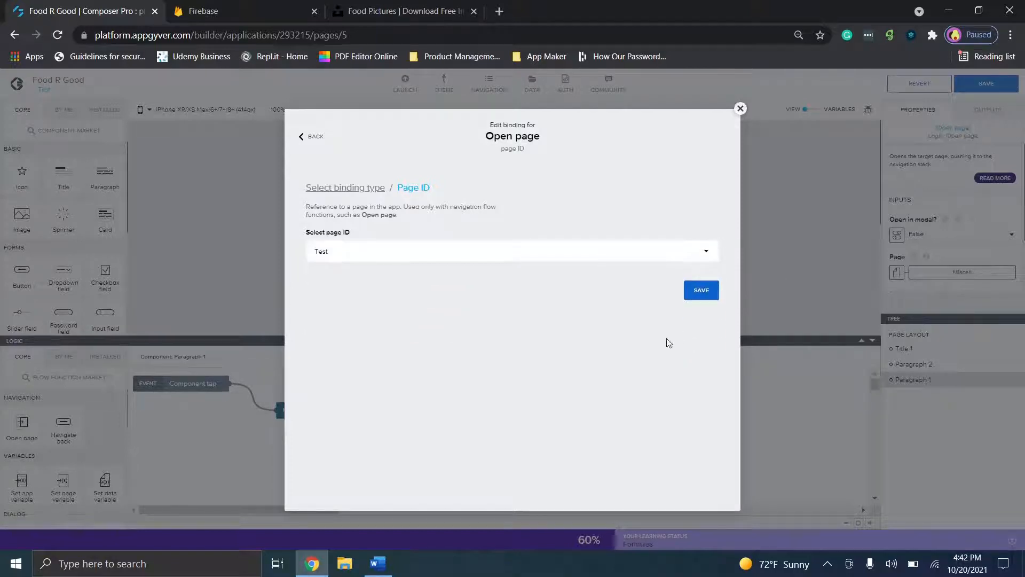
click(692, 294)
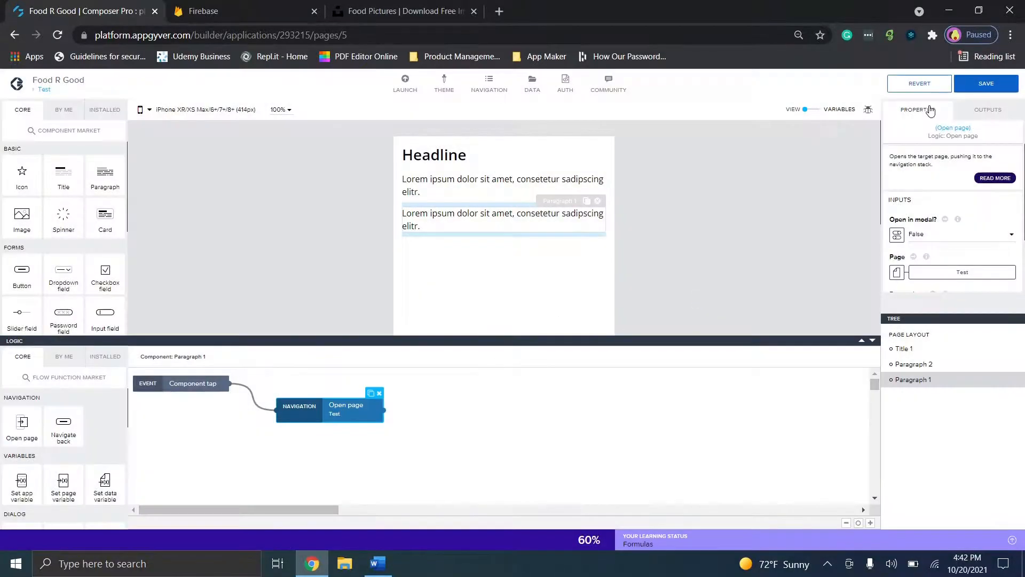
click(984, 83)
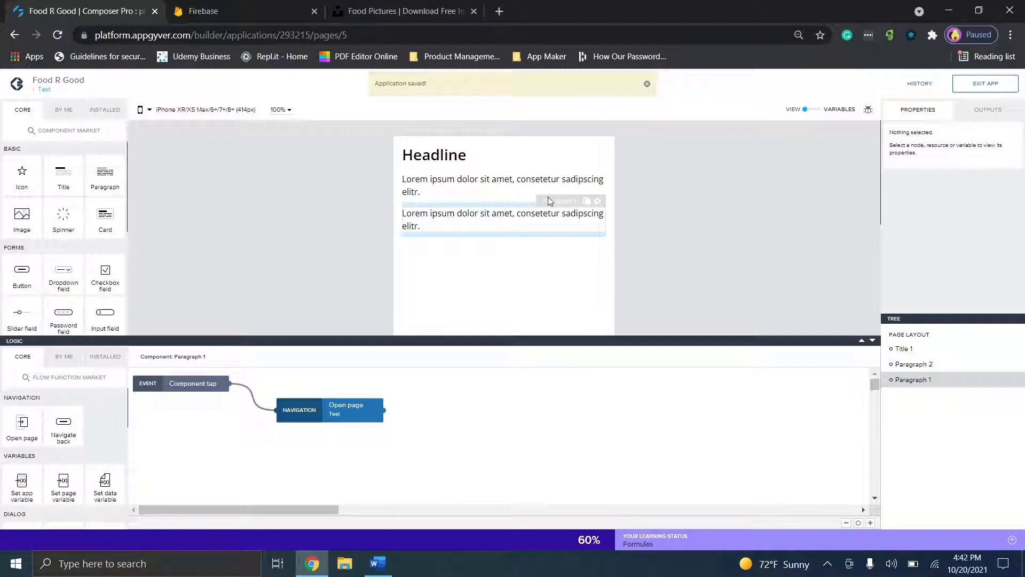
Delete the lower paragraph, Paragraph 1, from the Test page and save the app
click(600, 209)
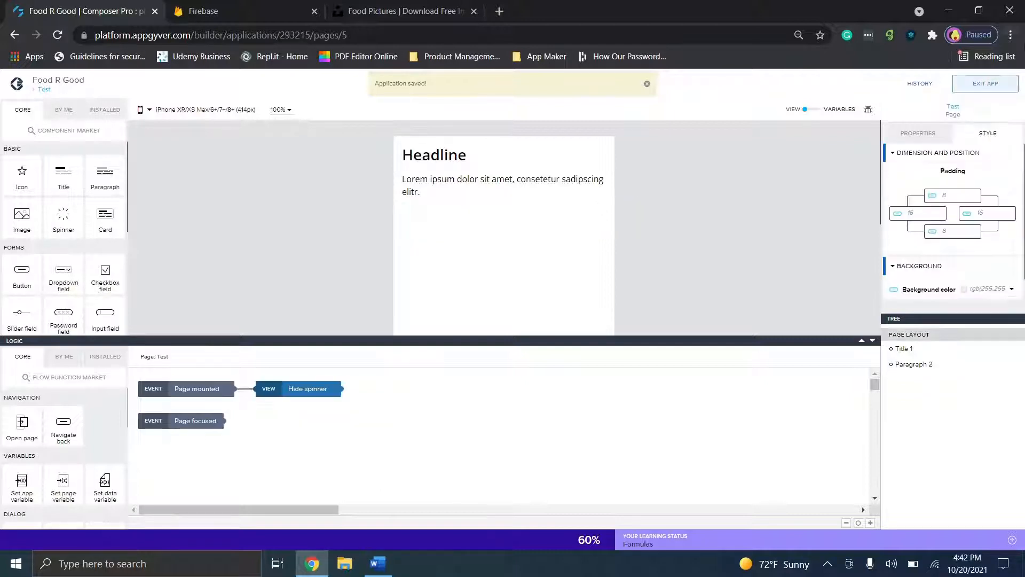
click(992, 84)
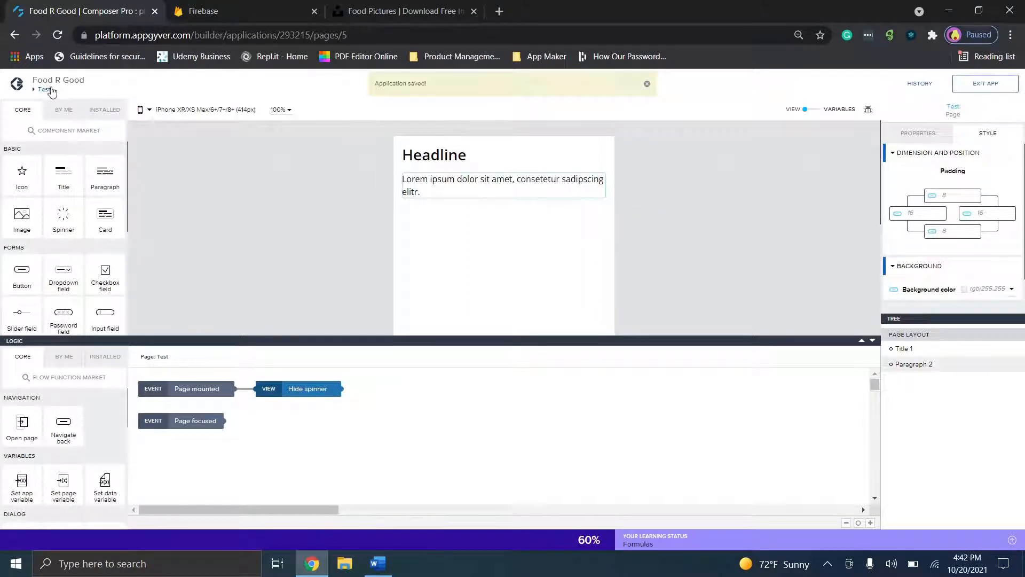
Open the Miscell page and hide its logic canvas so the whole recipe card layout is shown
click(50, 87)
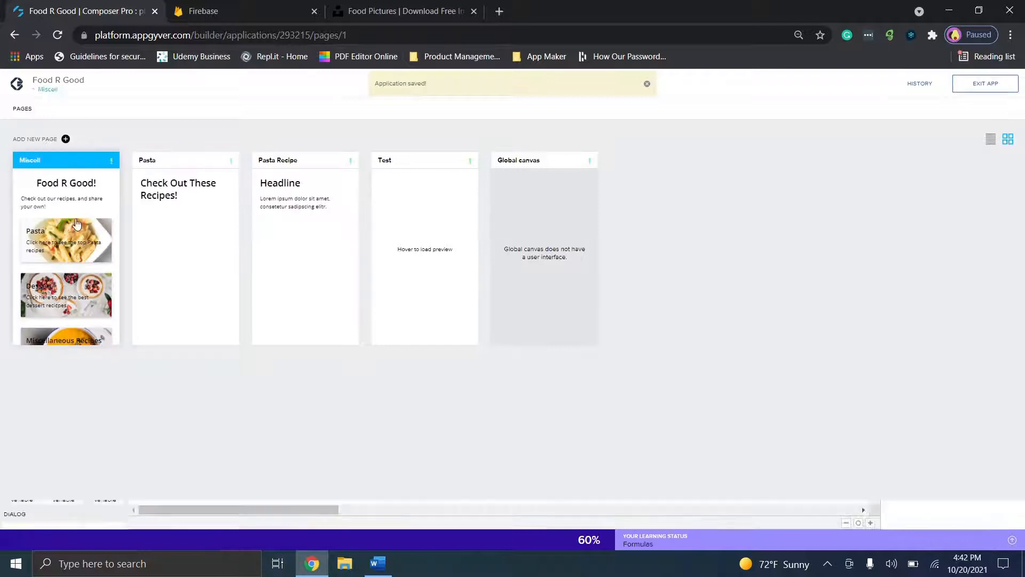
click(66, 227)
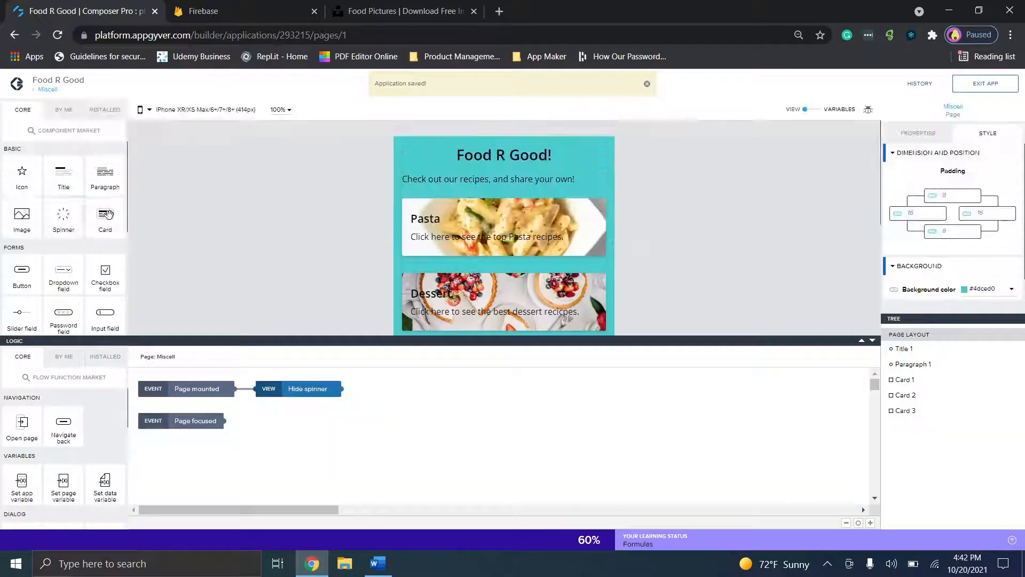
click(872, 341)
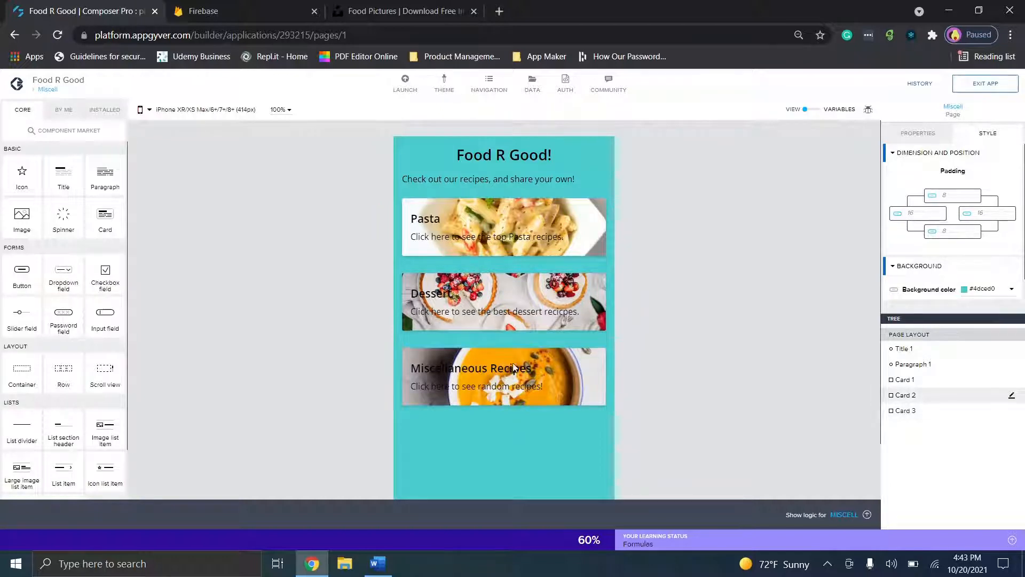
click(511, 333)
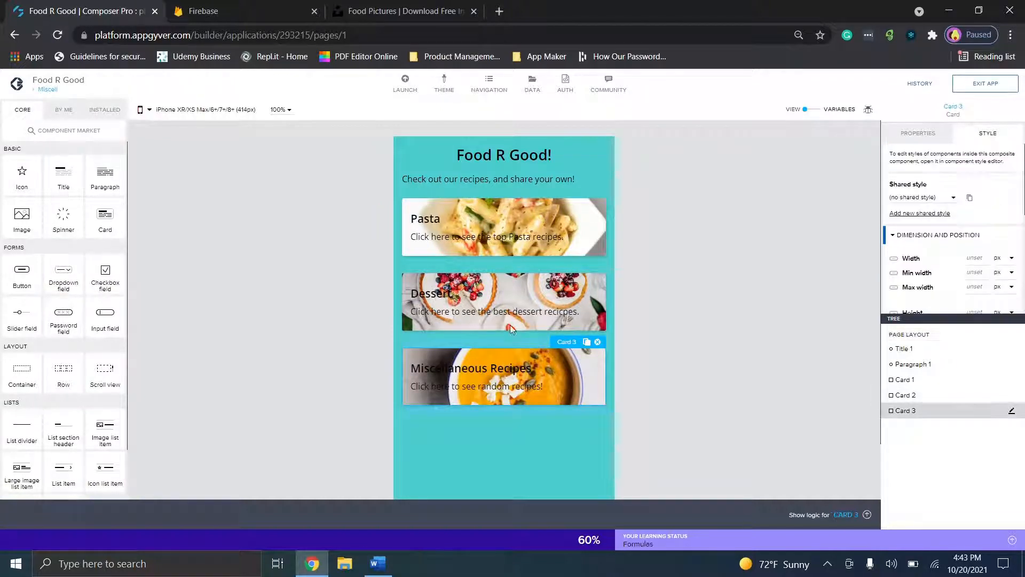
click(485, 228)
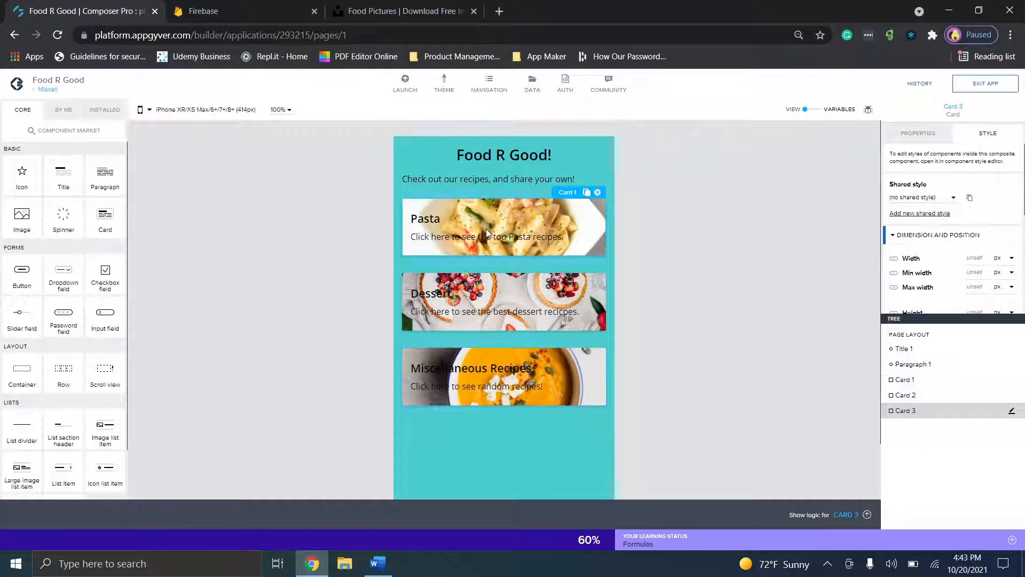
Add a card below the Miscellaneous Recipes card and open the formula editor for its background image
drag(107, 231, 540, 448)
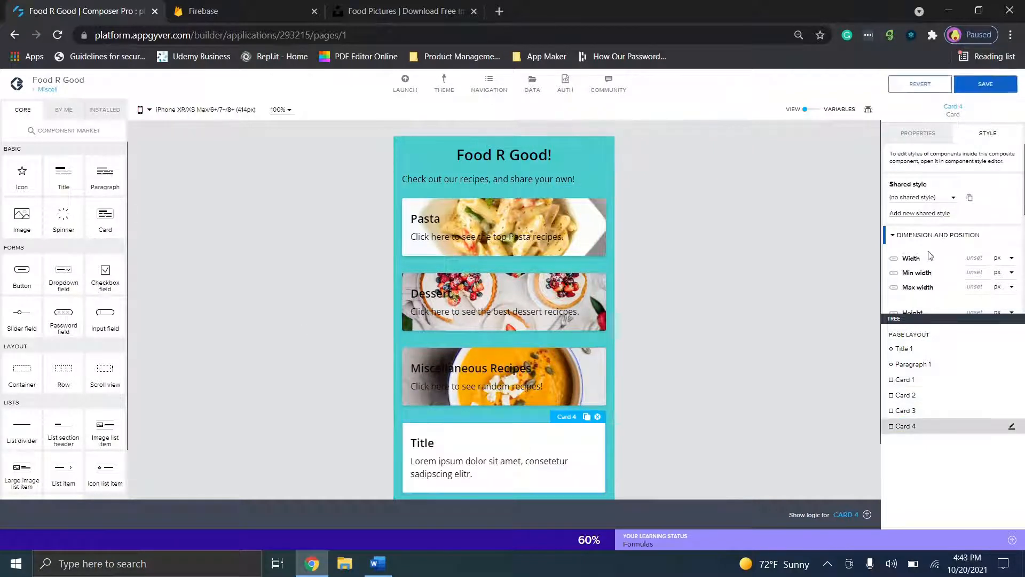
click(929, 140)
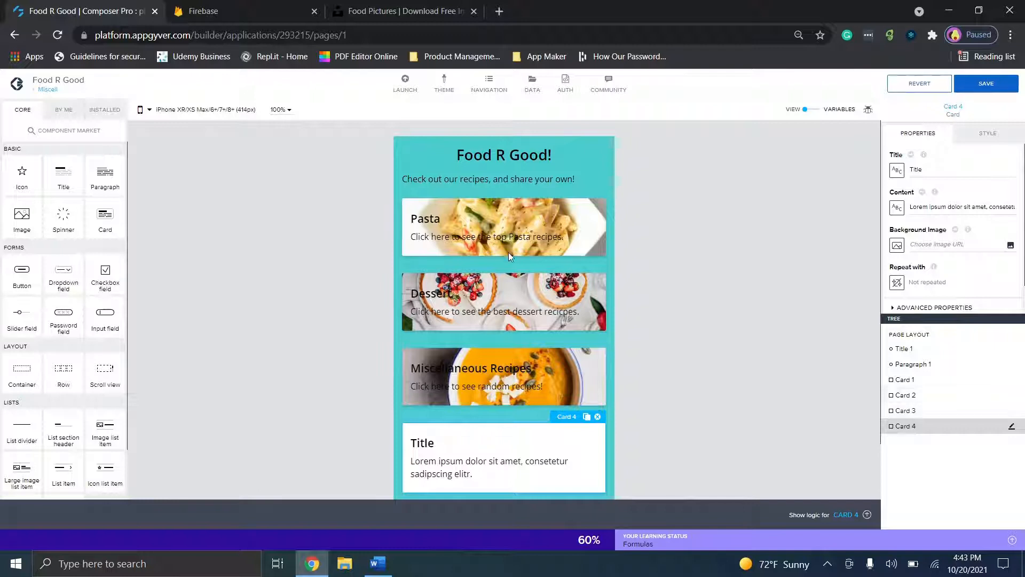
click(900, 243)
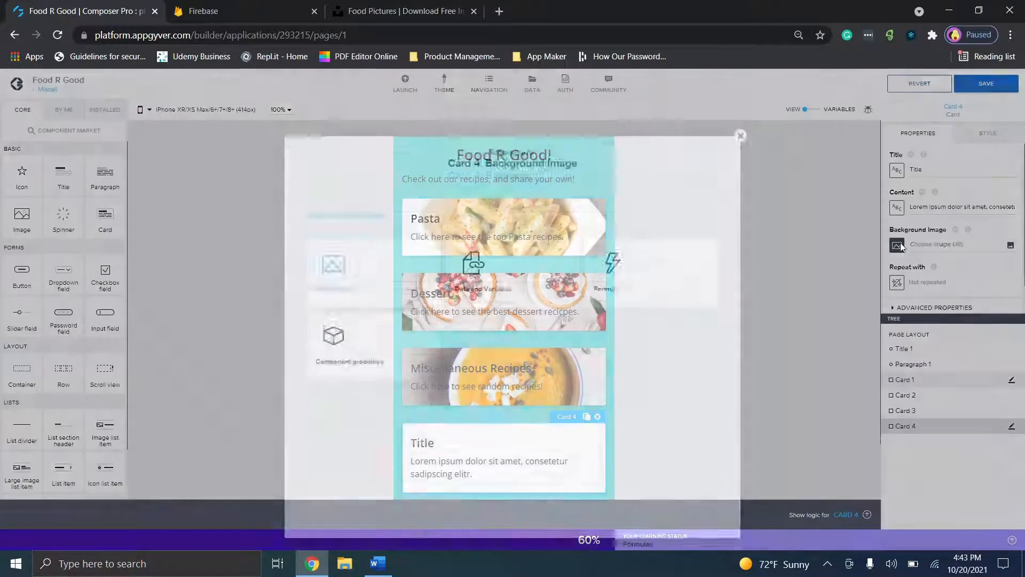
click(675, 254)
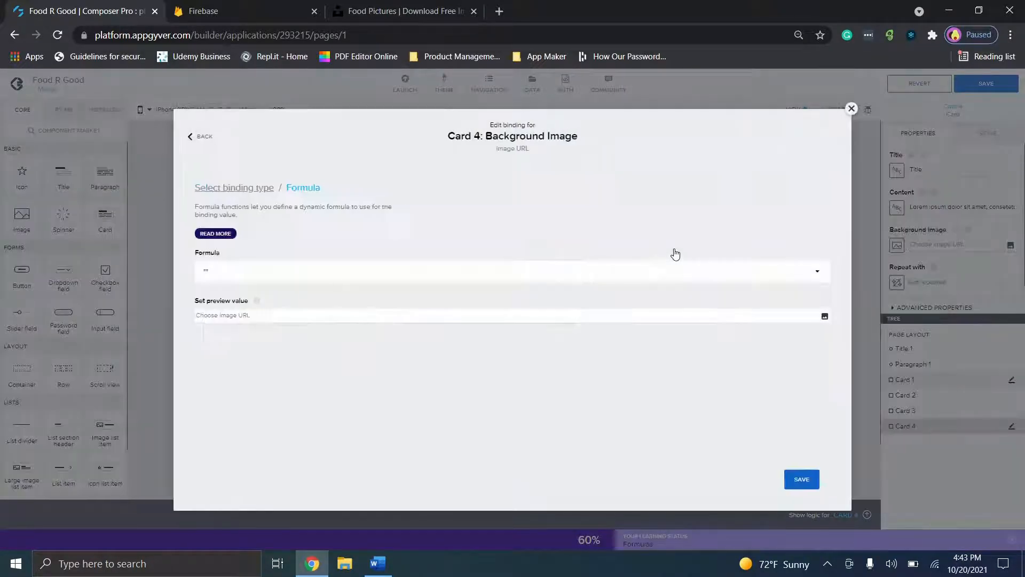
click(567, 270)
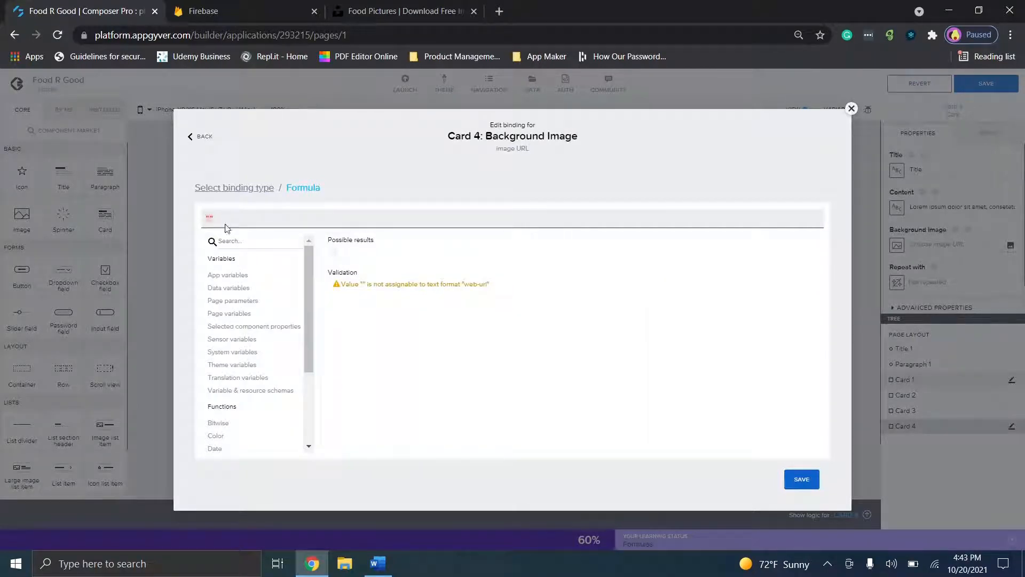
Switch to the Unsplash food photos, open the pancake stack photo and copy its image address
click(429, 7)
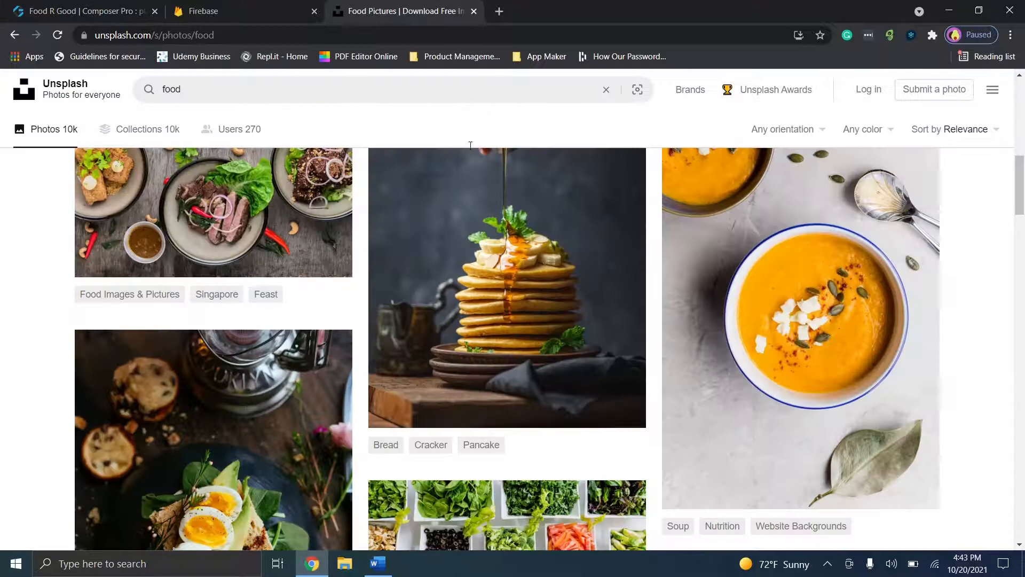
right_click(547, 297)
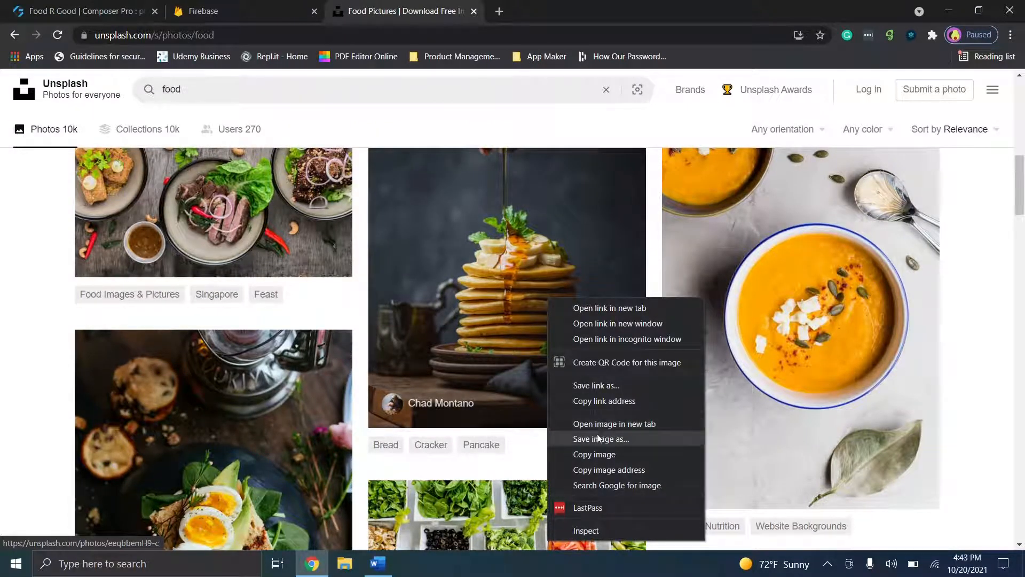
click(465, 275)
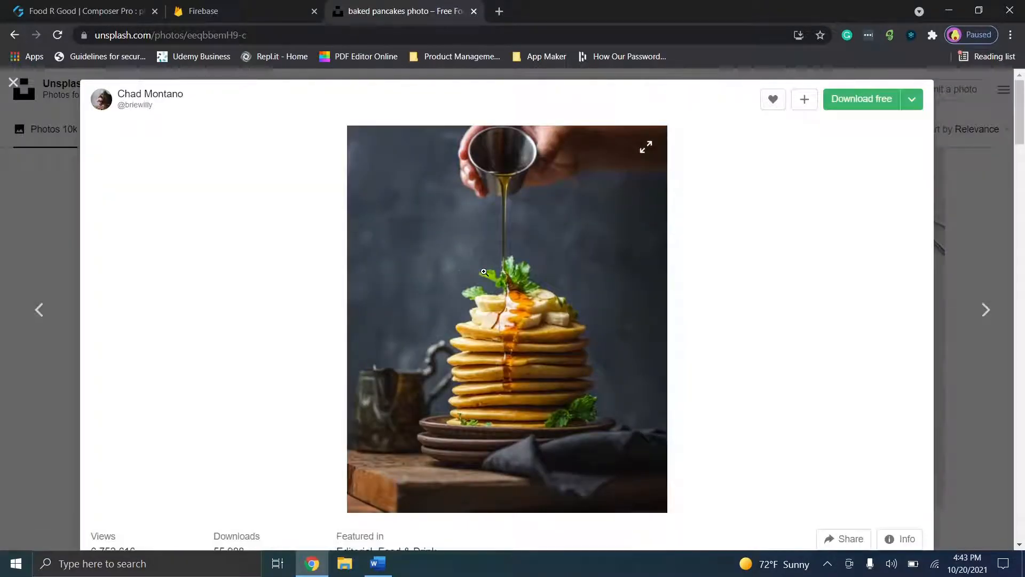
right_click(476, 238)
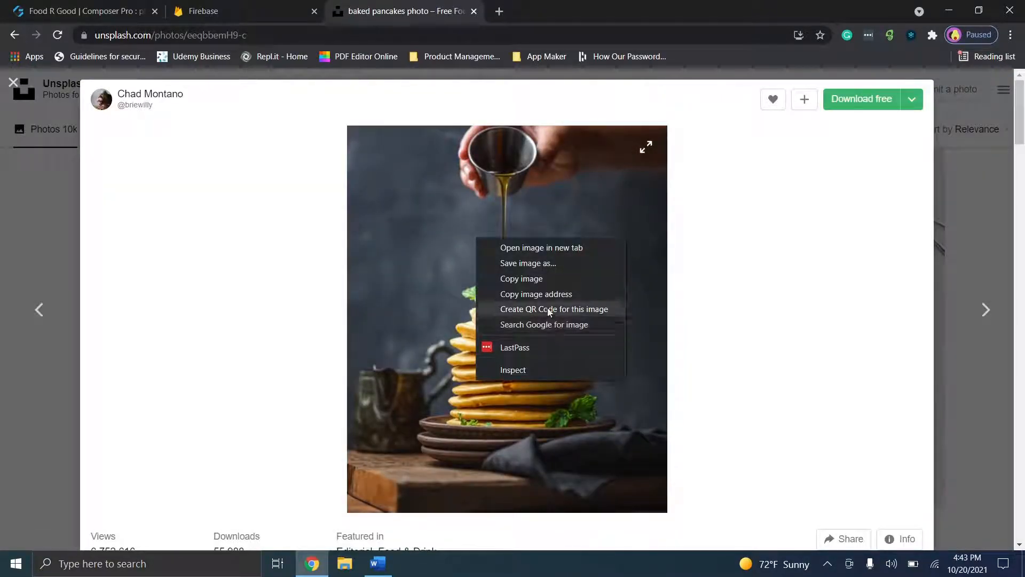
click(541, 294)
Switch back to AppGyver and set Card 4's background image formula to the copied Unsplash image address
click(76, 11)
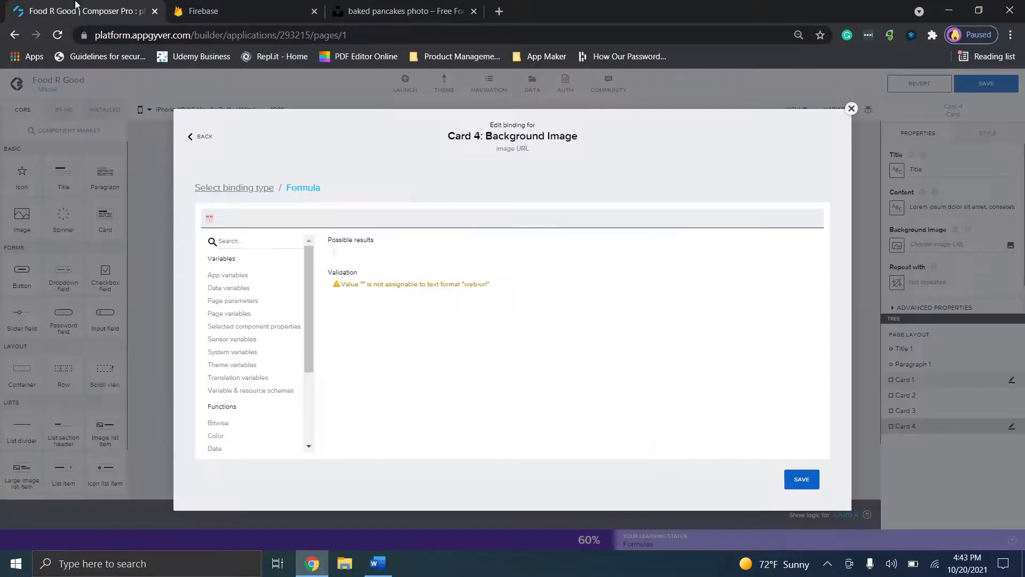
click(209, 218)
key(ctrl+v)
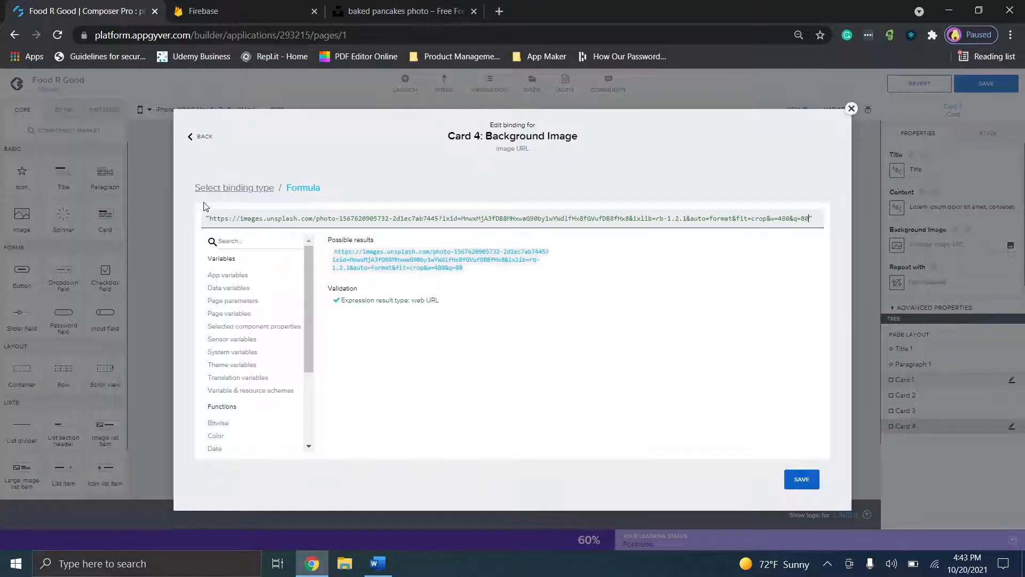
click(808, 485)
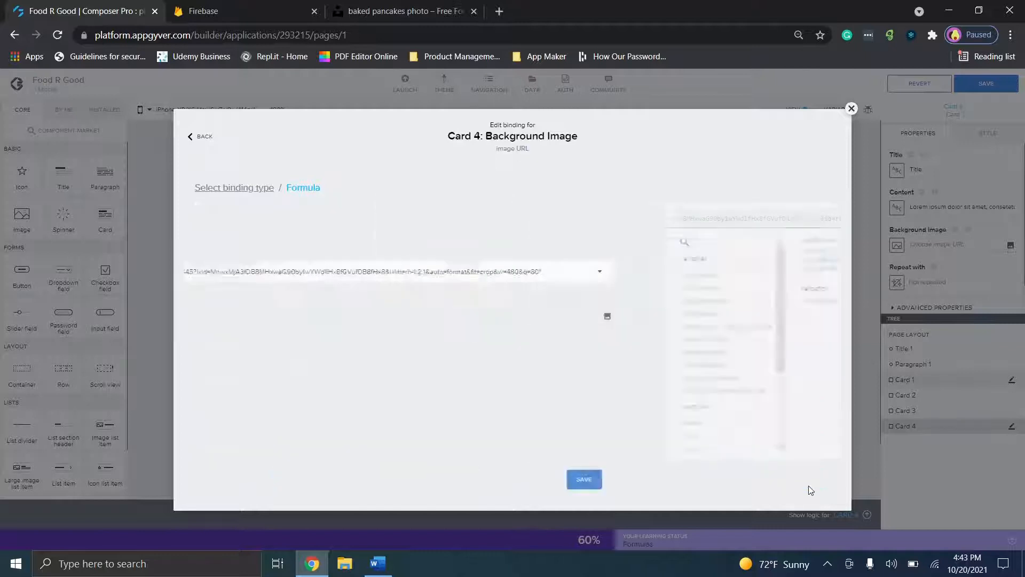
click(809, 477)
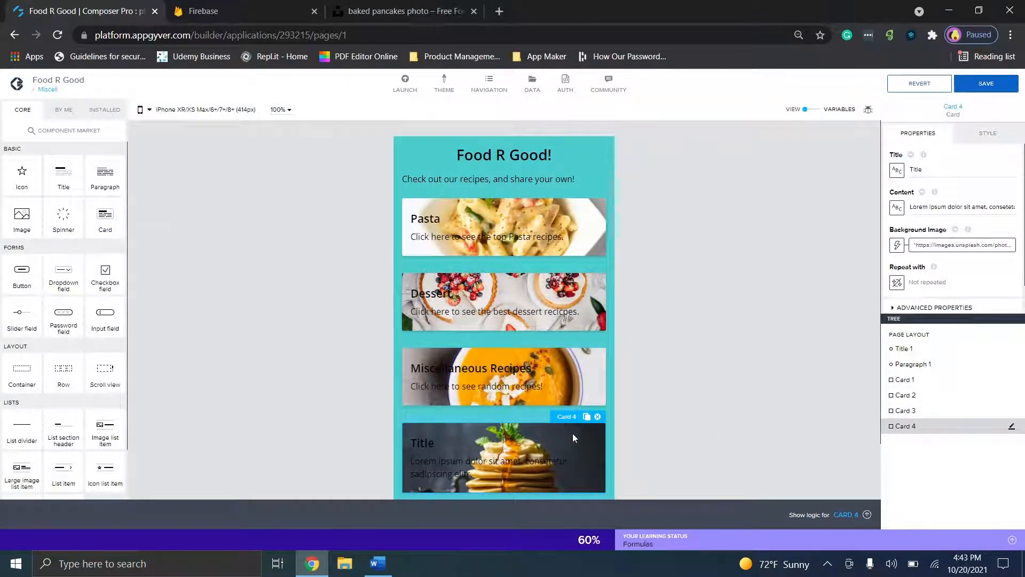
Delete the new pancake card below Miscellaneous Recipes and save the app
click(597, 417)
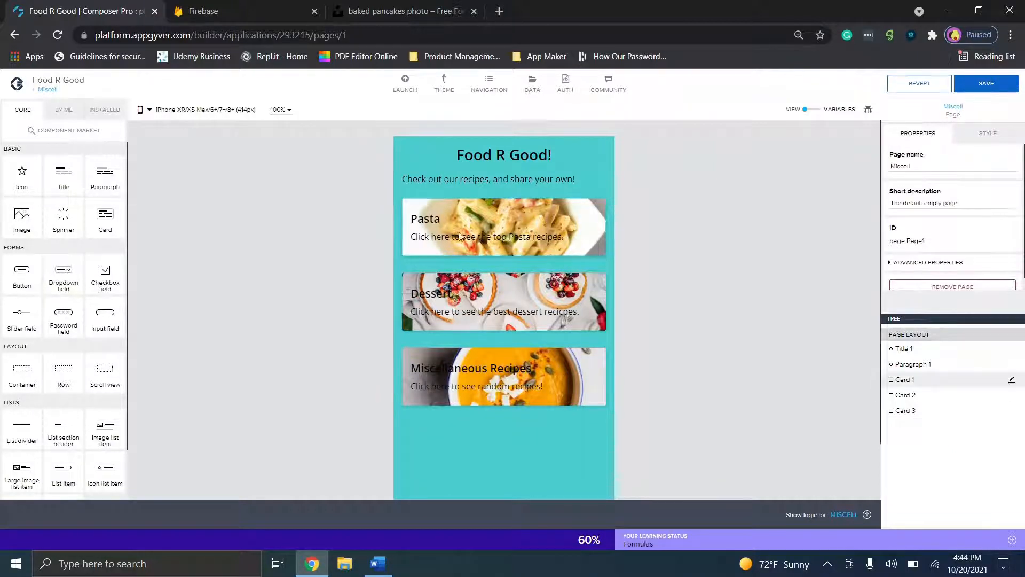
key(ctrl+s)
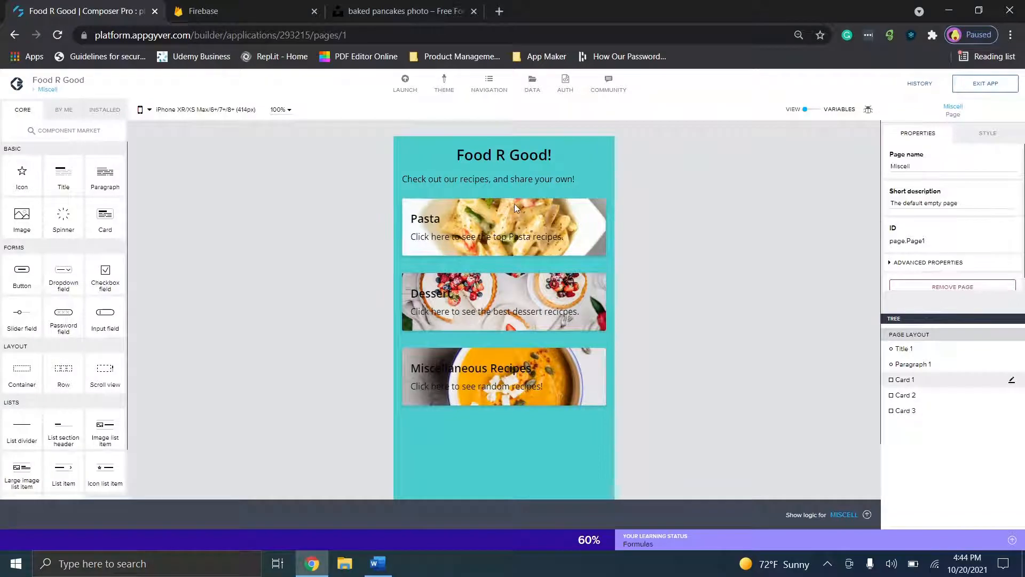
Open the Dessert card's component template and set its title's text align to center
click(515, 205)
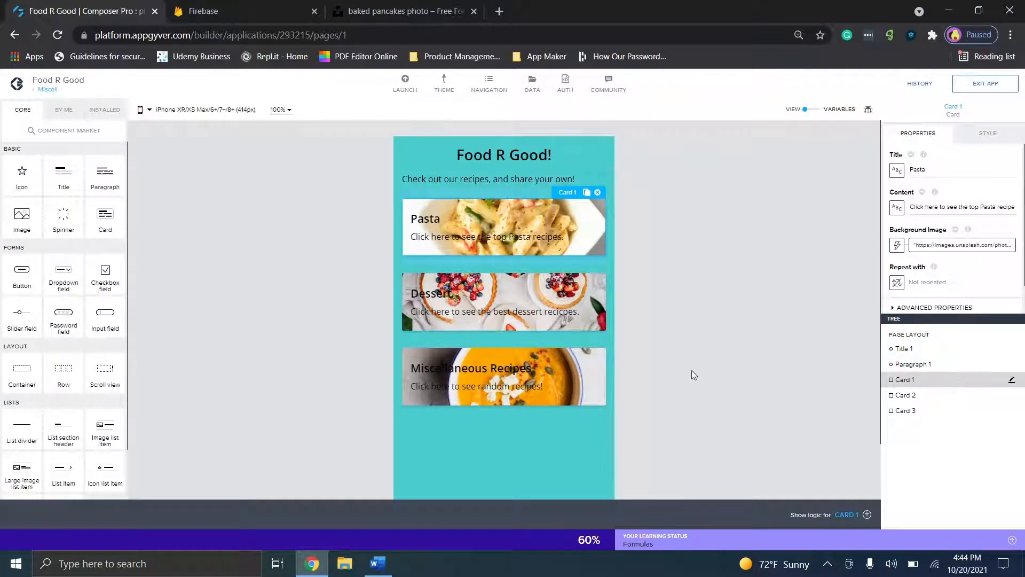
click(460, 302)
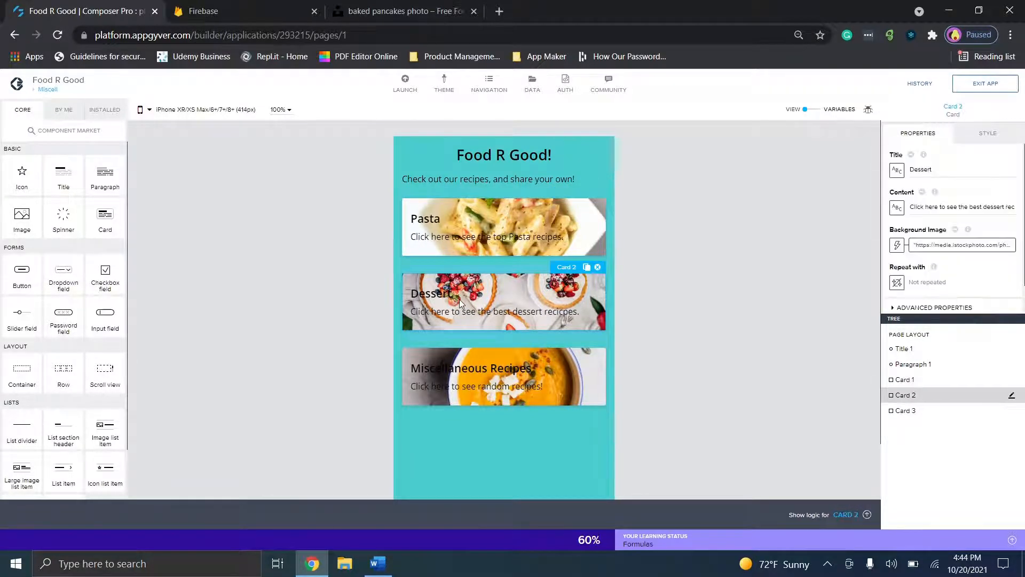
click(1011, 396)
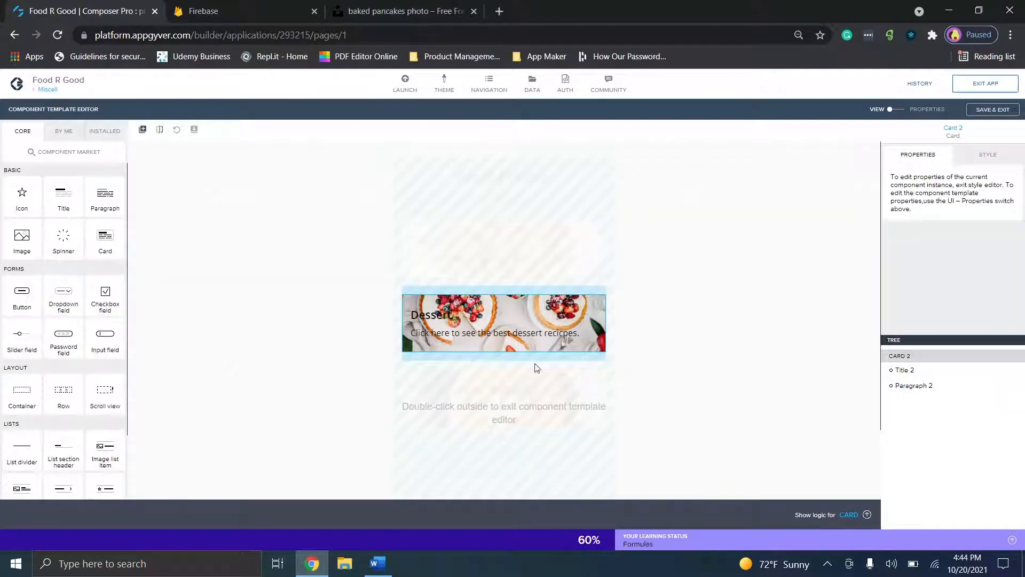
click(914, 371)
click(987, 155)
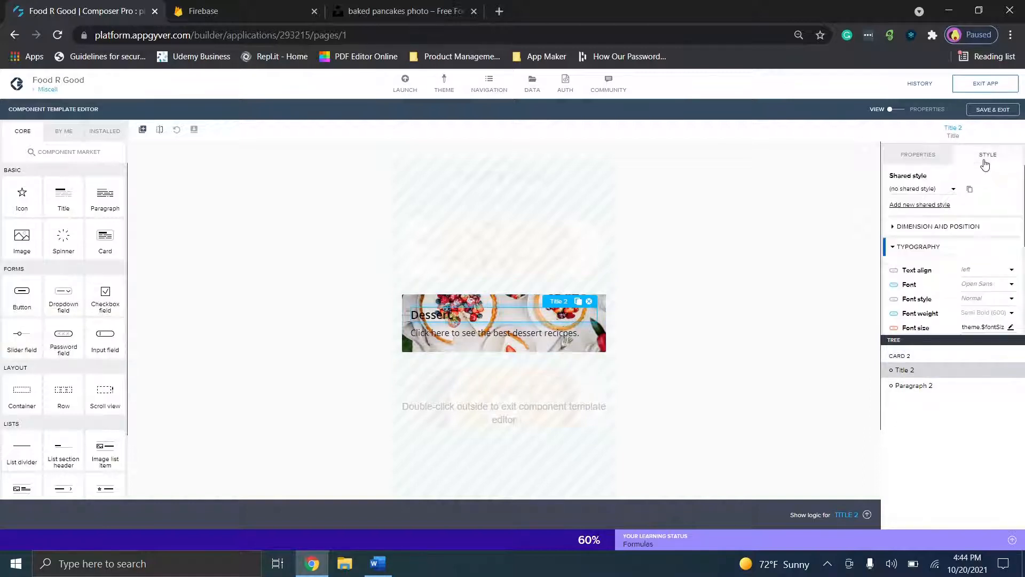
click(978, 273)
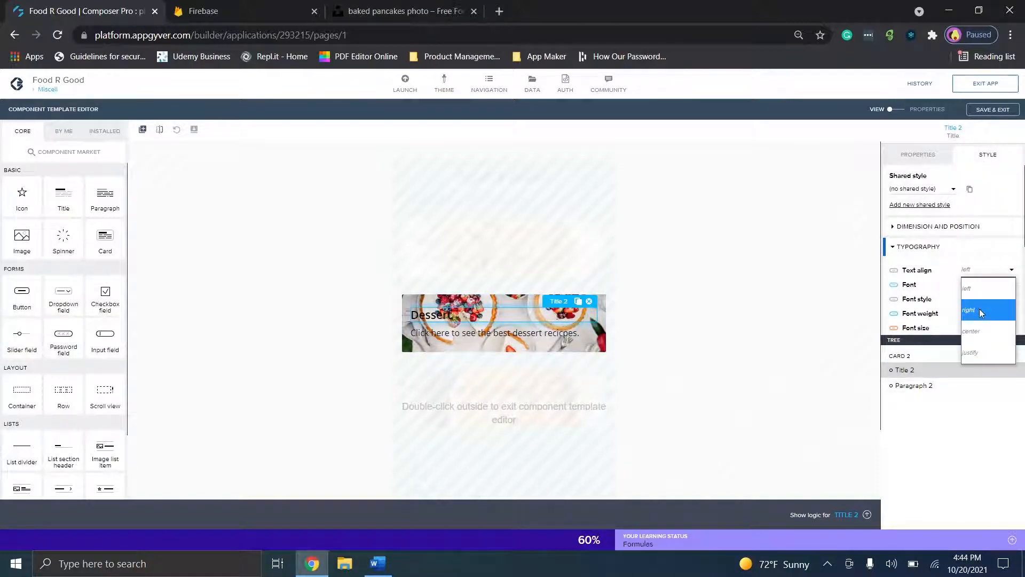
click(981, 330)
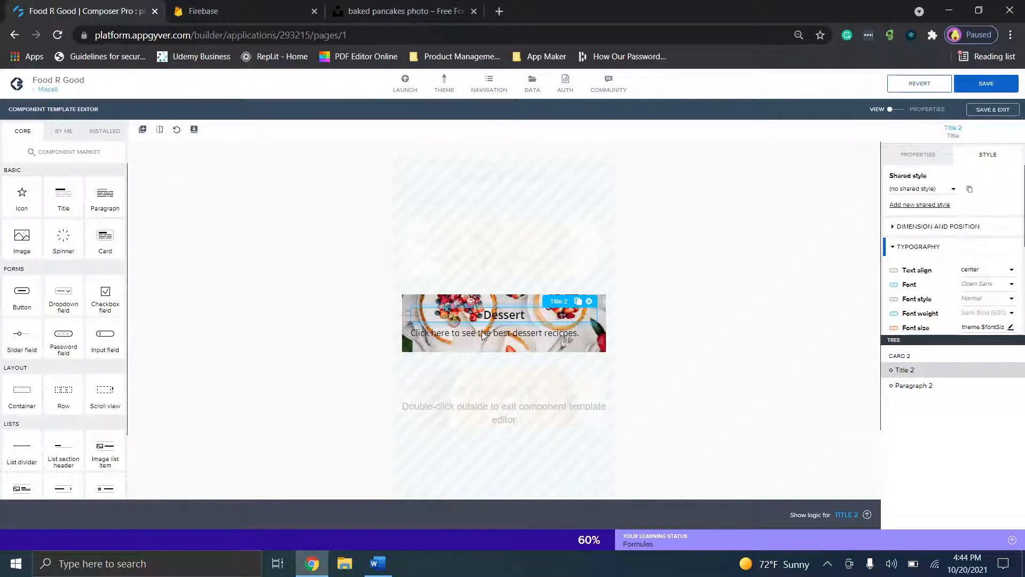
Select the Dessert card's paragraph to show its style options, then save the app and exit the component template editor
click(913, 384)
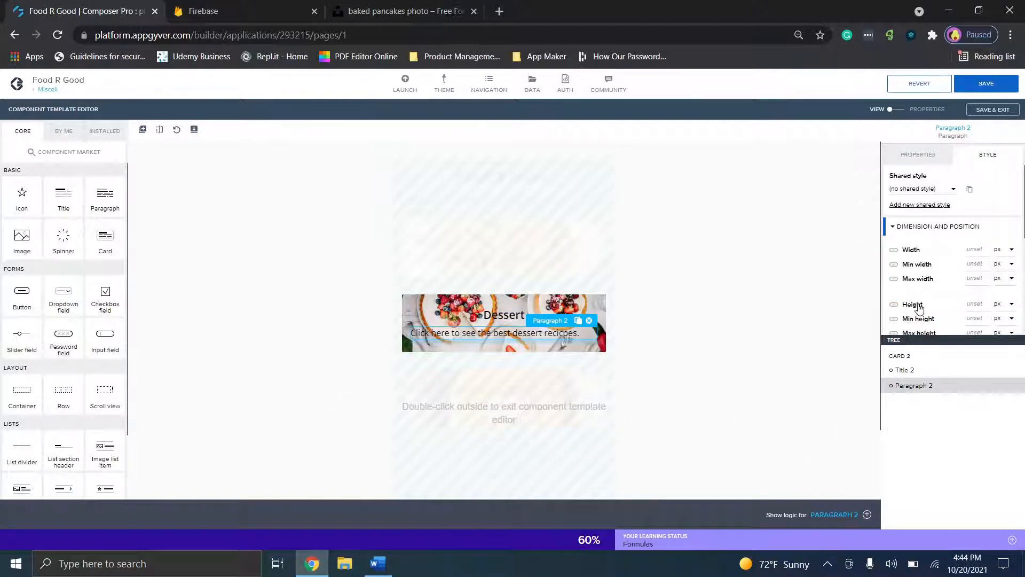
click(985, 81)
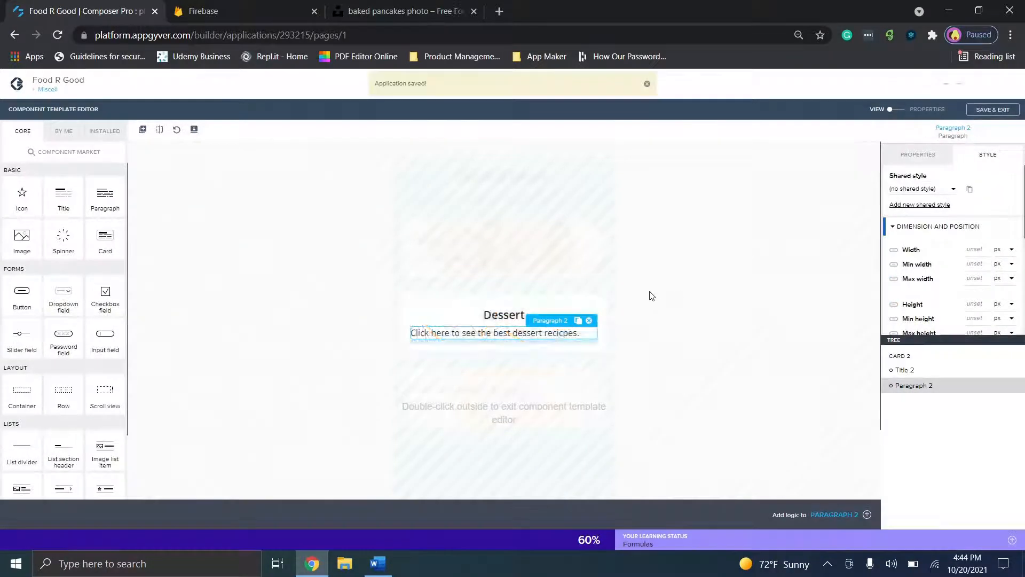
double_click(709, 258)
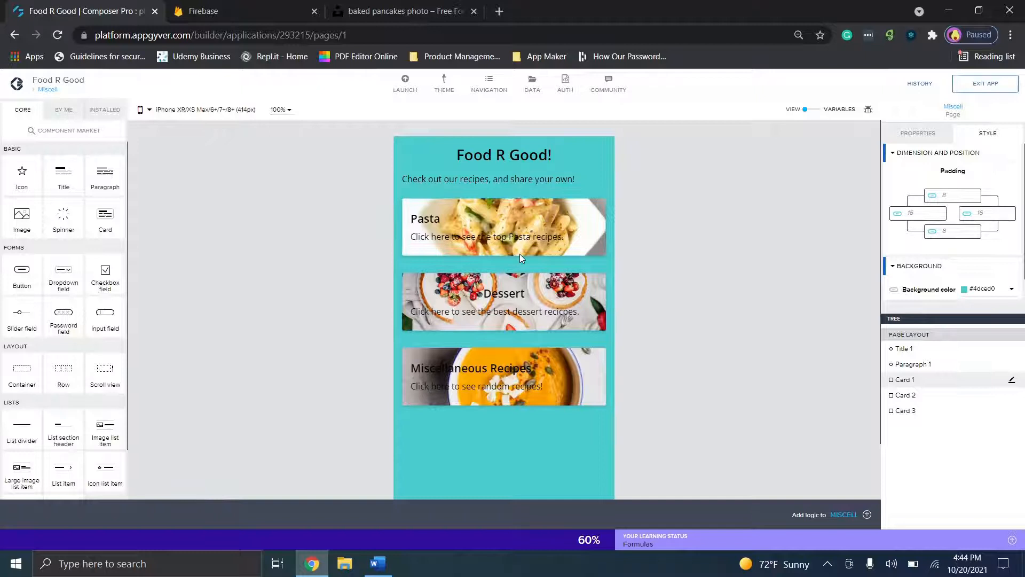
Look over the page previews of the app and return to the Miscell page
click(47, 89)
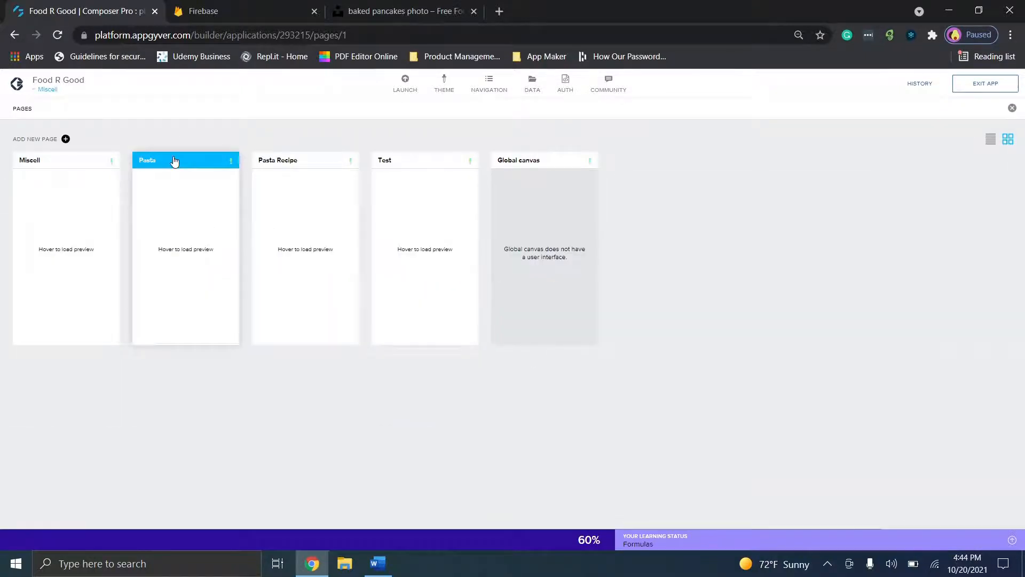
click(48, 90)
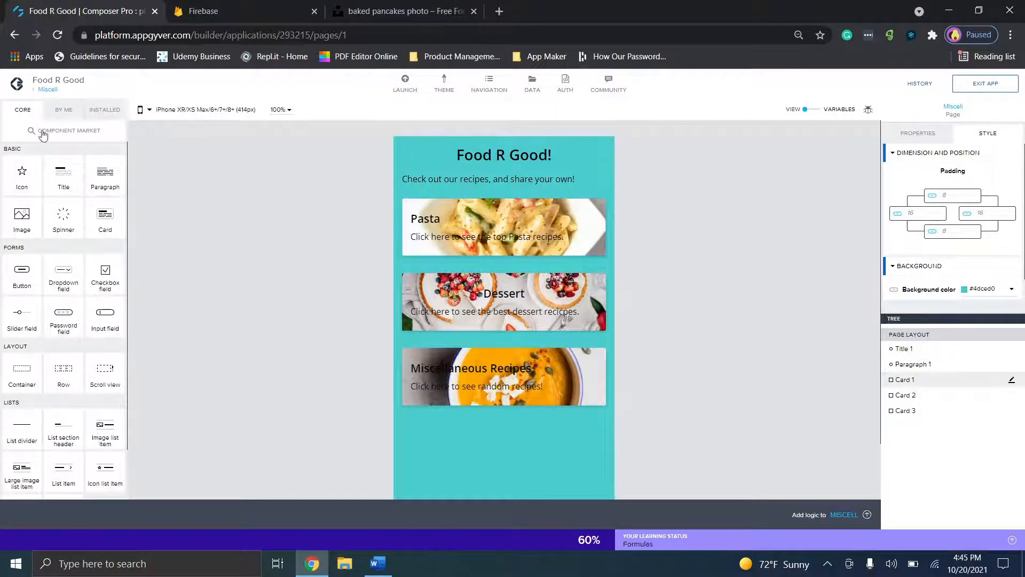
click(46, 89)
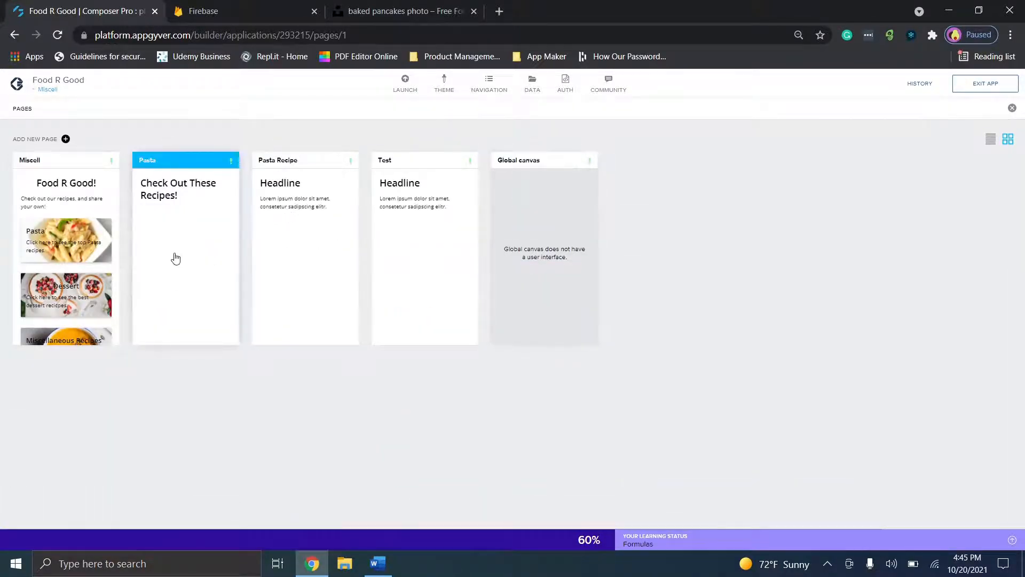
click(23, 213)
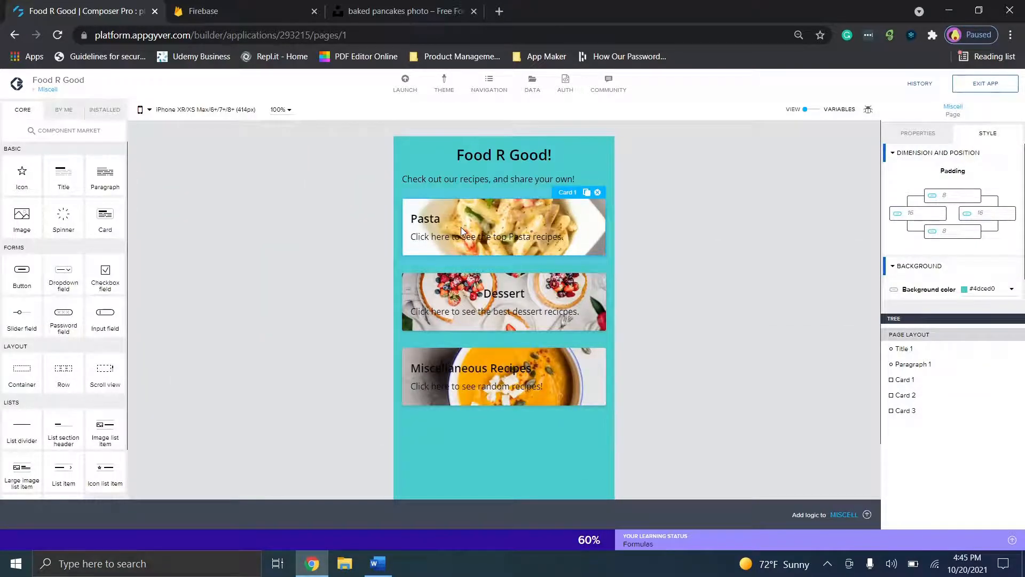
Add an Open page function to the Pasta card's logic and connect it to the Component tap event
click(492, 226)
click(846, 515)
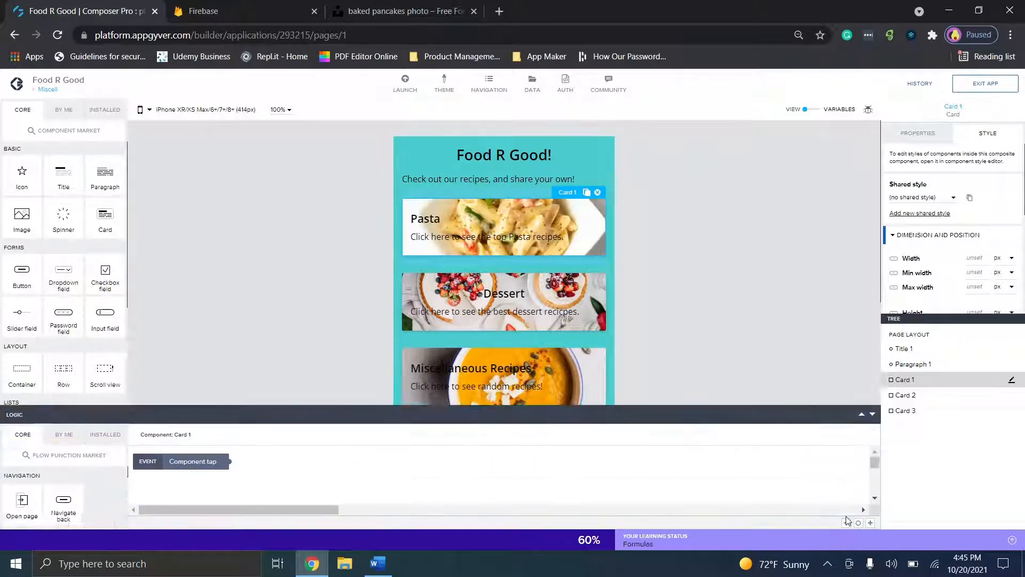
drag(22, 423, 370, 398)
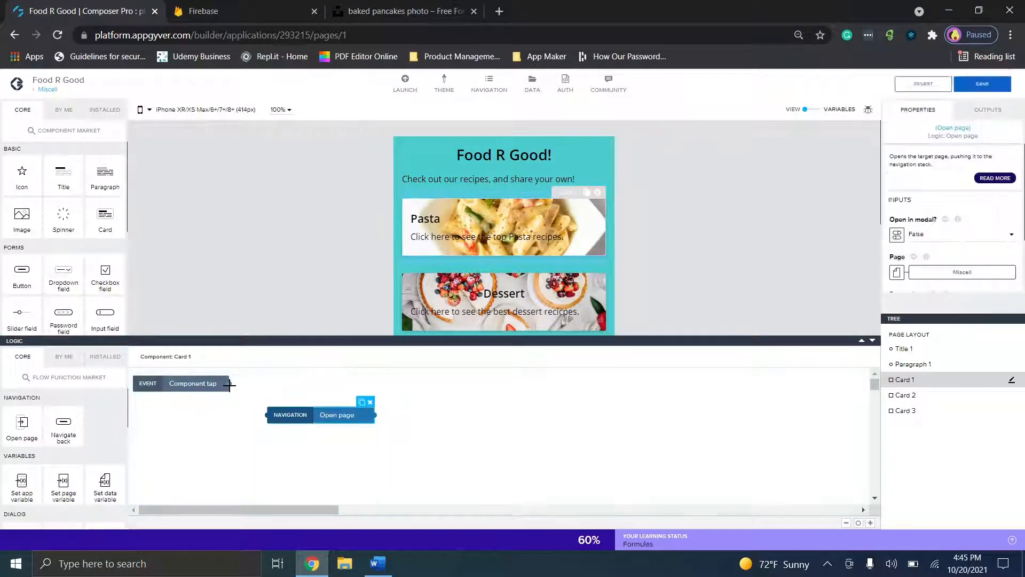
drag(230, 383, 269, 416)
click(315, 415)
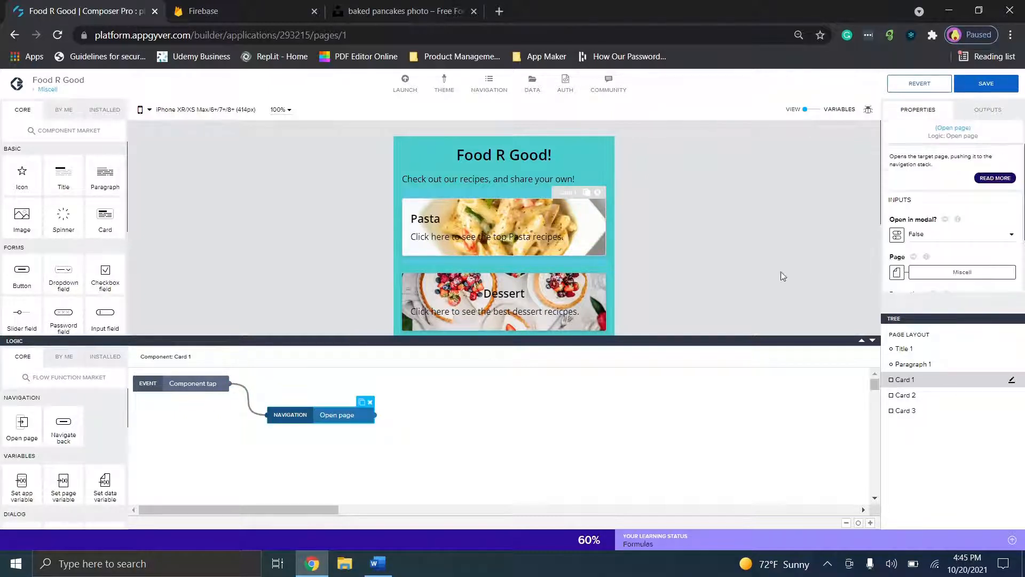
Set the Open page function's target page to Pasta and save the app
click(964, 271)
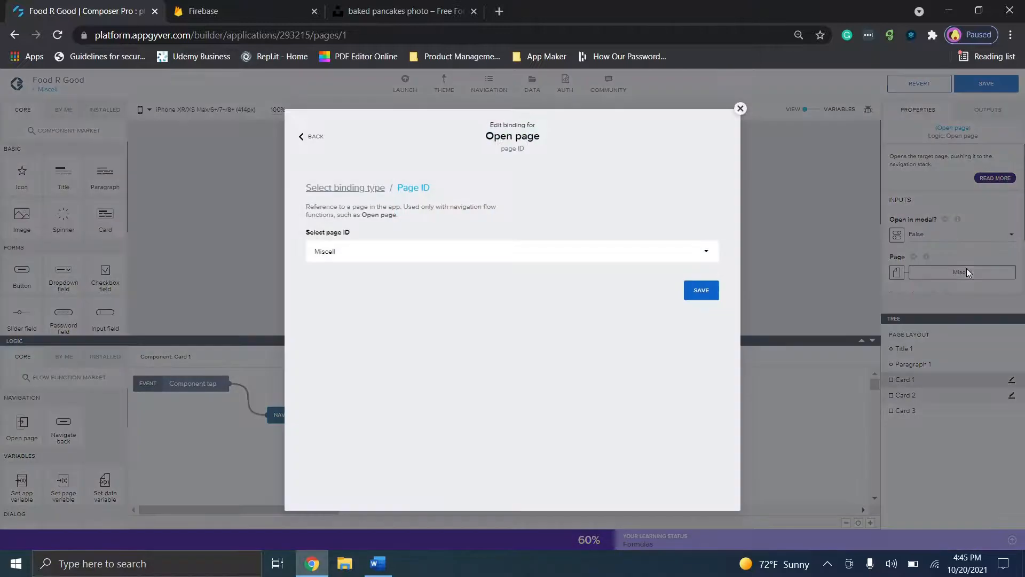
click(531, 255)
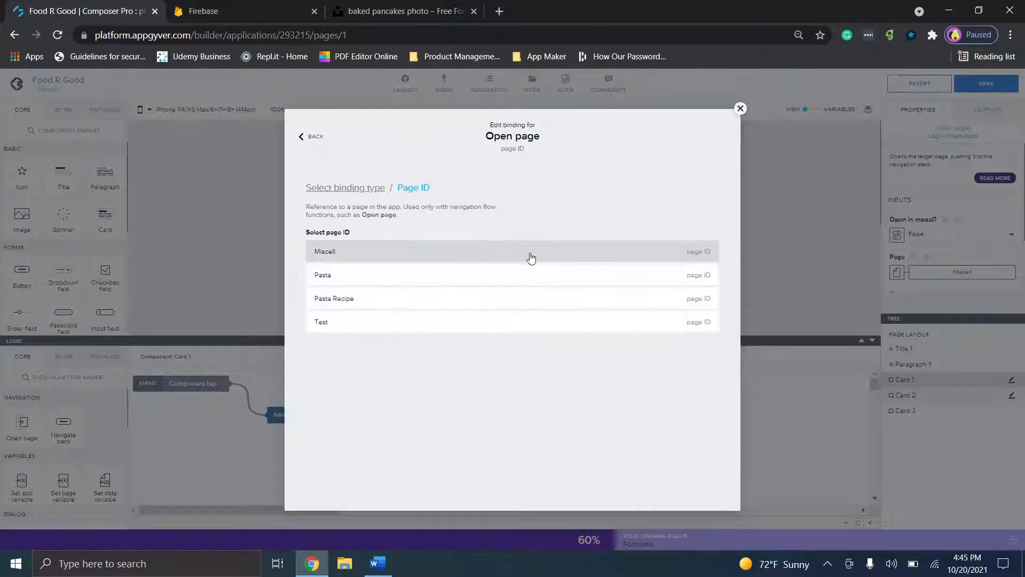
click(373, 276)
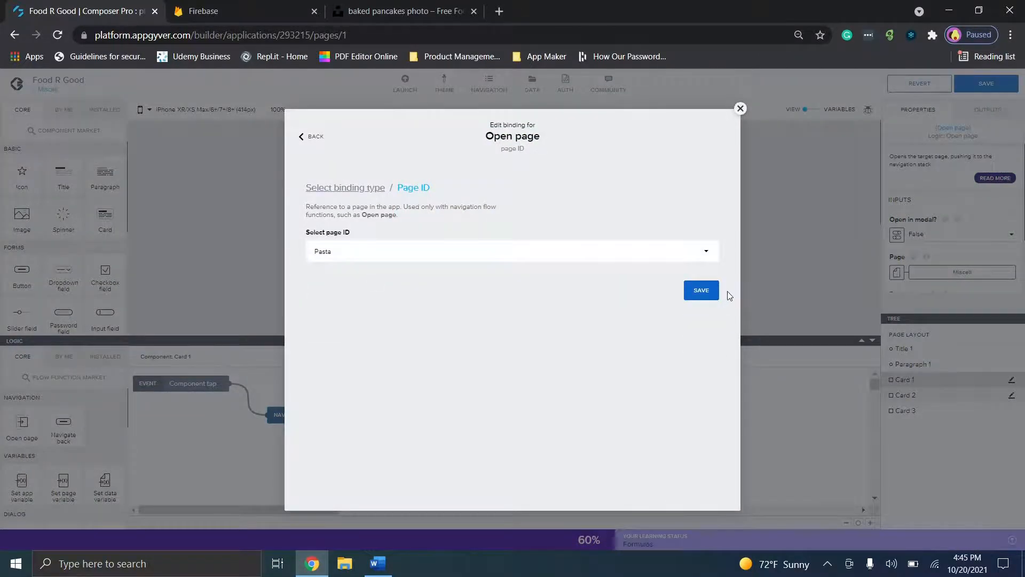
click(704, 290)
click(986, 84)
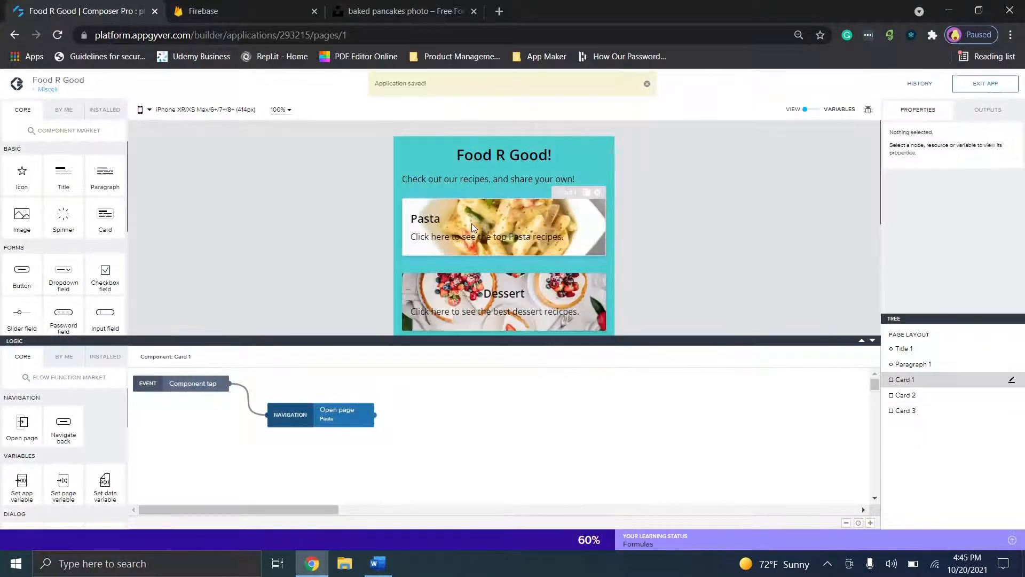
Open the Pasta page and hide its logic canvas
click(46, 89)
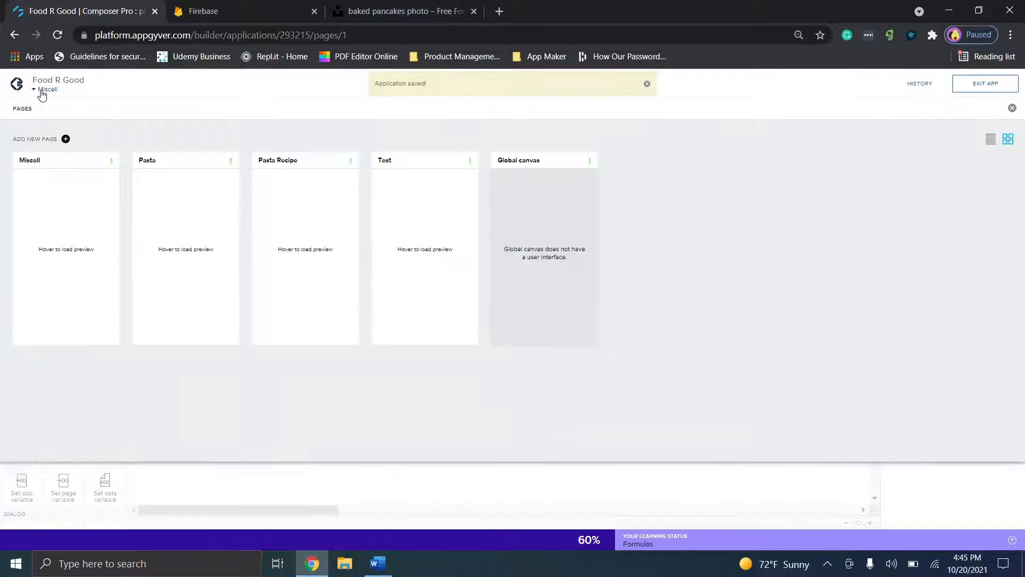
click(152, 195)
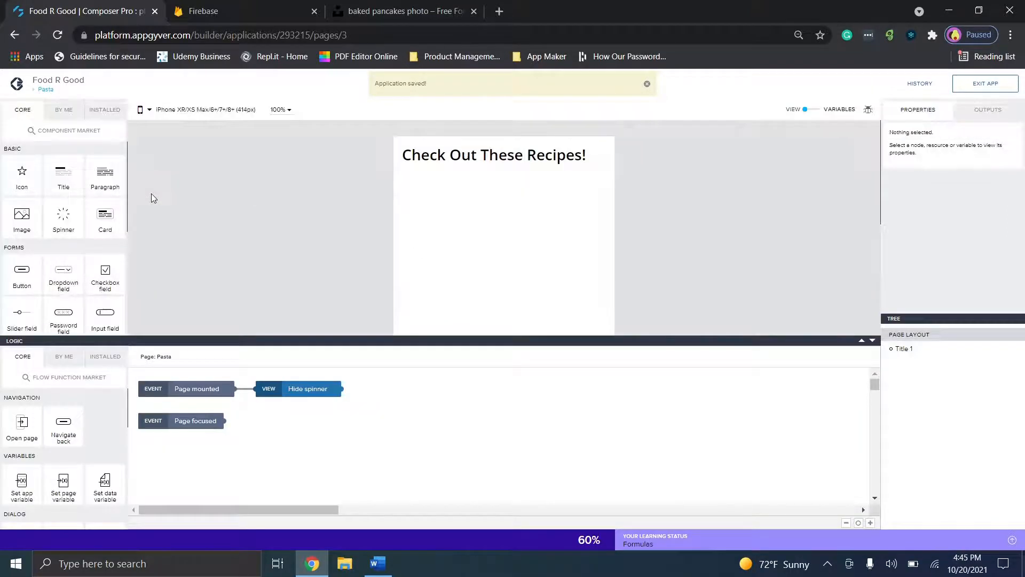
click(872, 340)
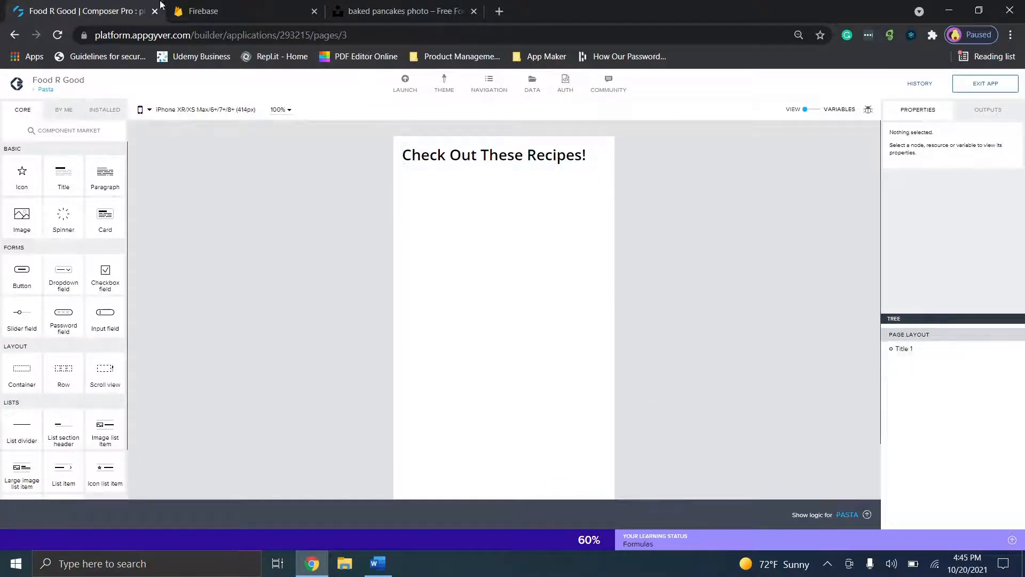
Switch to Firebase, open its console and start a new project named Test 1
click(203, 11)
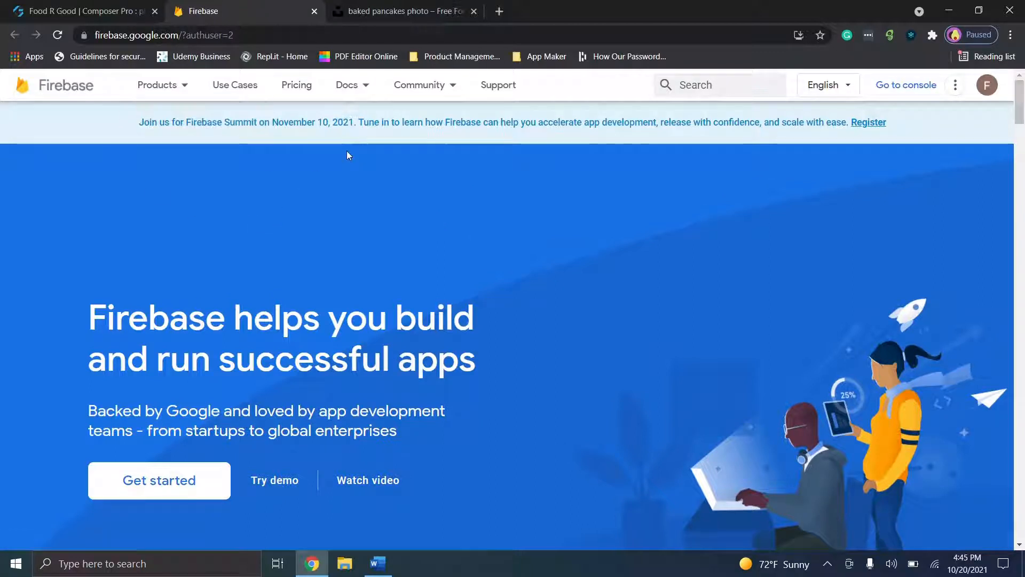
click(355, 11)
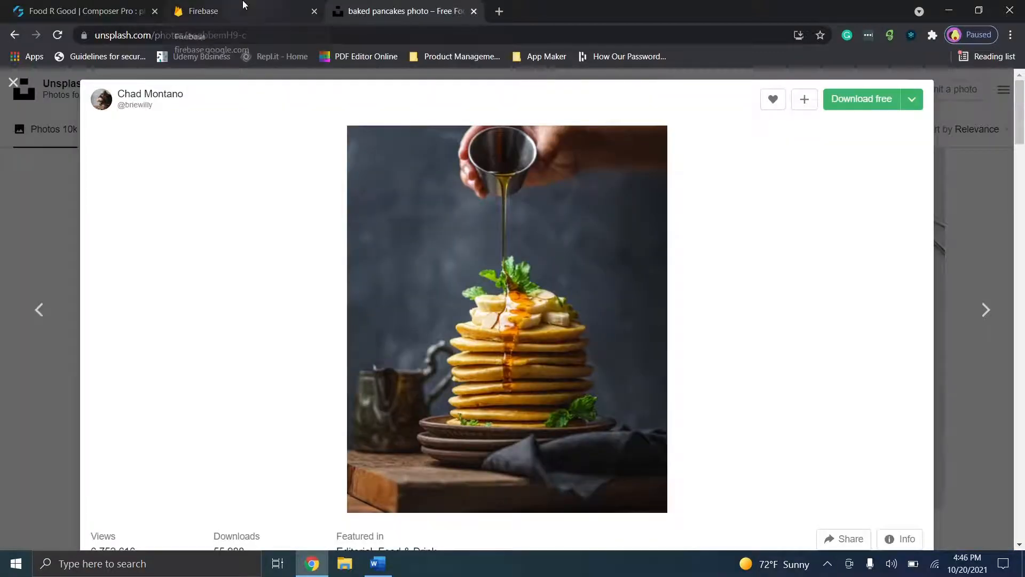
click(243, 6)
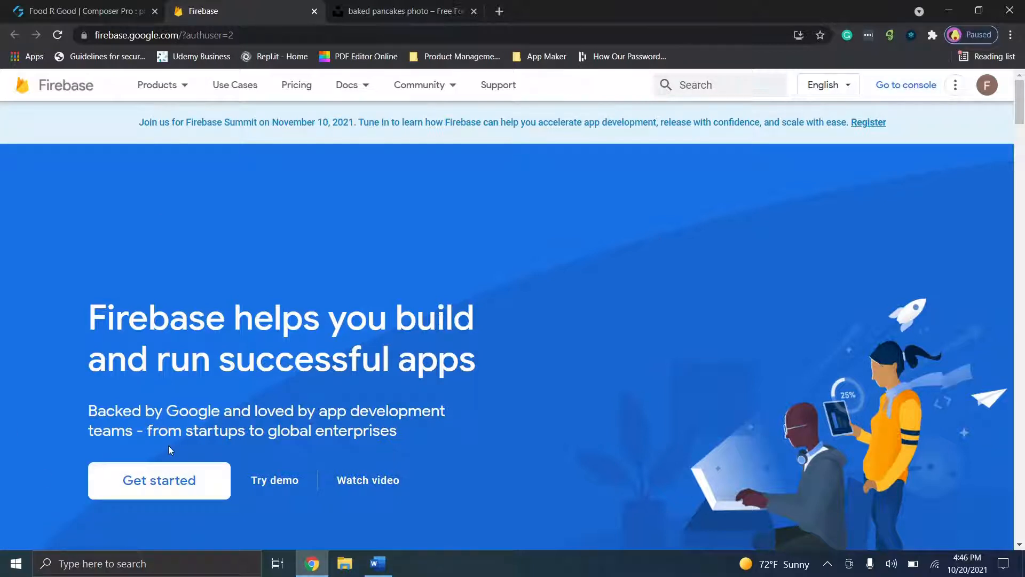
click(152, 481)
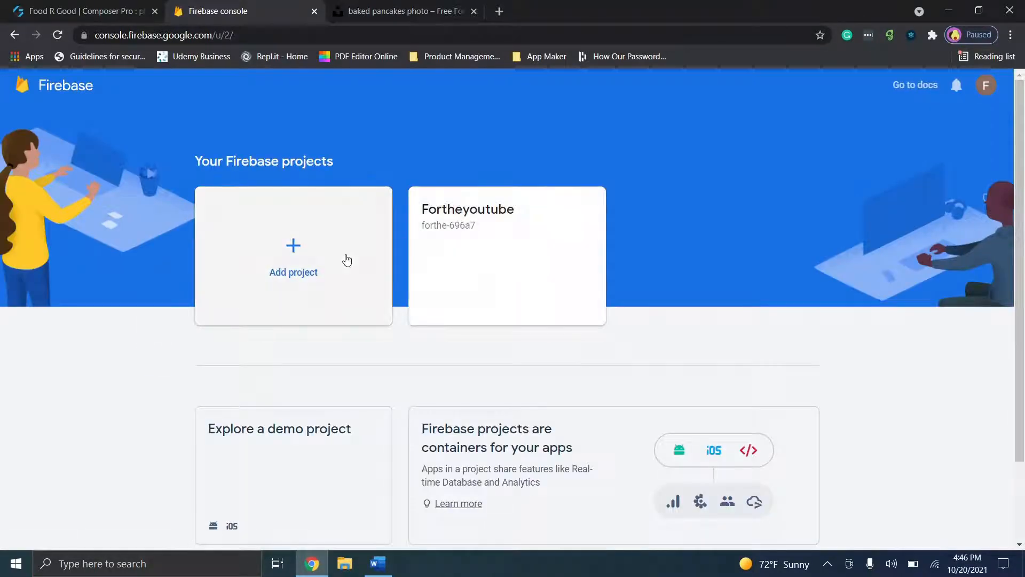
click(298, 263)
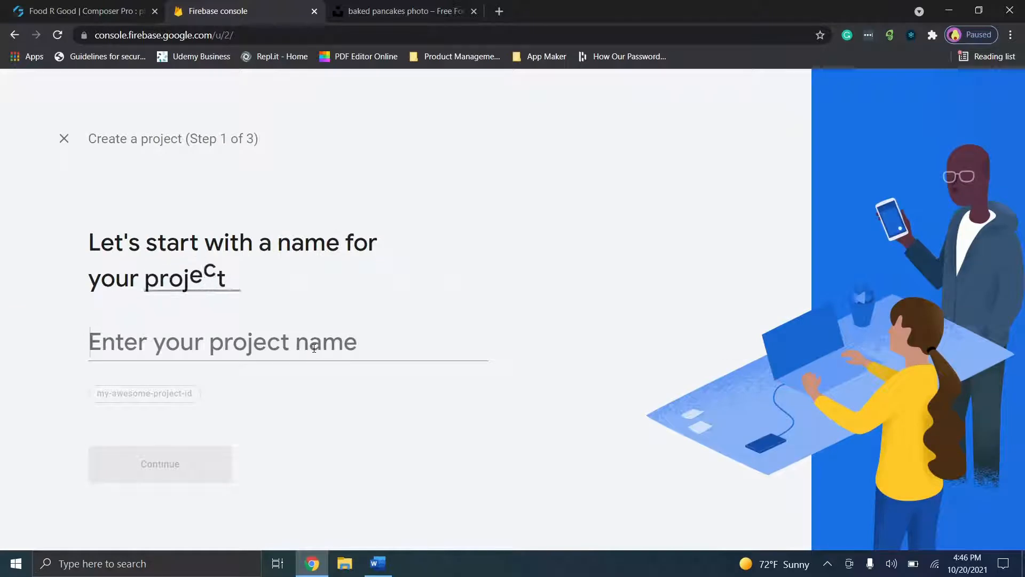
text(Test 1)
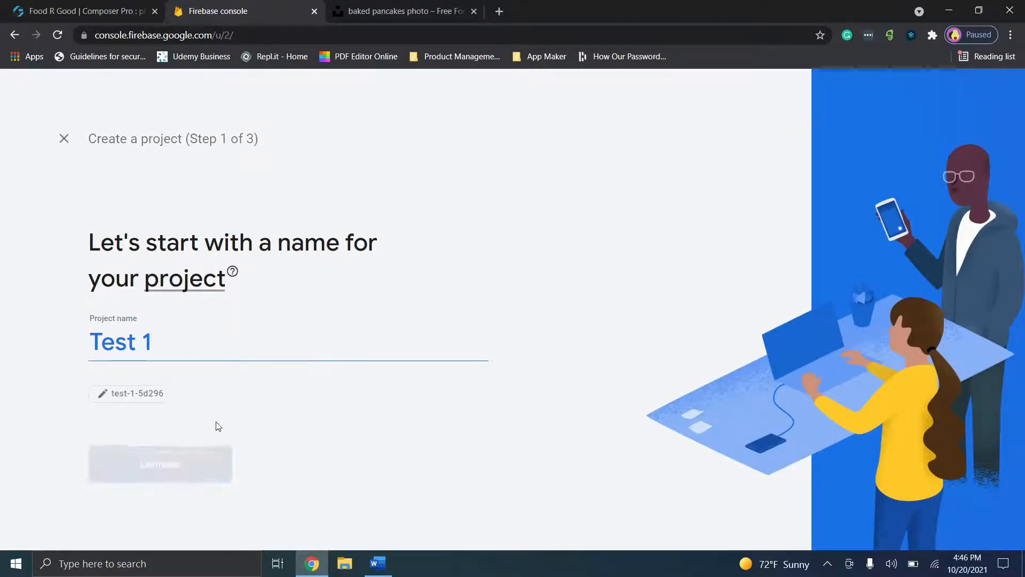
click(198, 462)
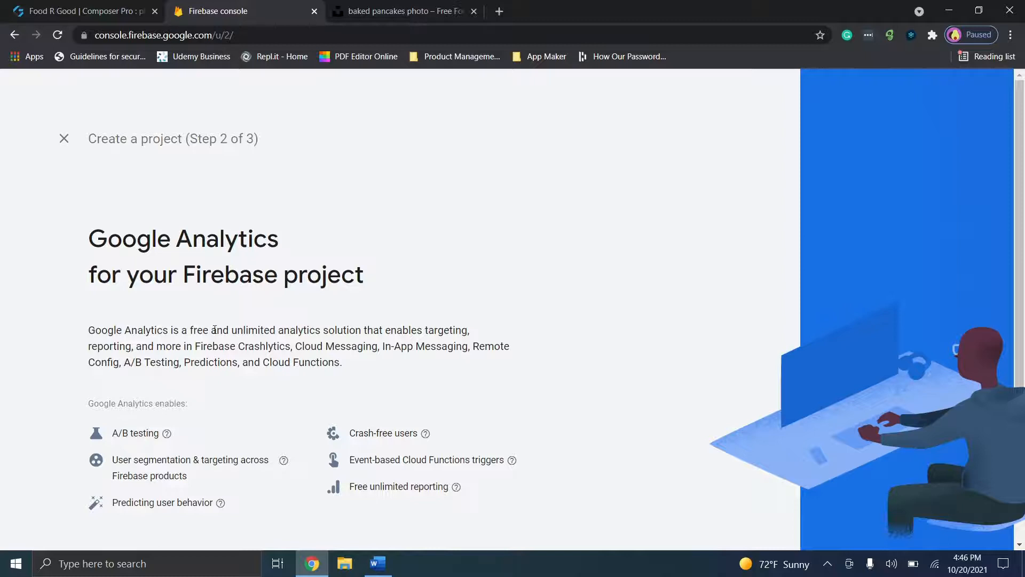
Keep Google Analytics enabled, choose Default Account for Firebase as the analytics account, and create the project
scroll(197, 457, down, 3)
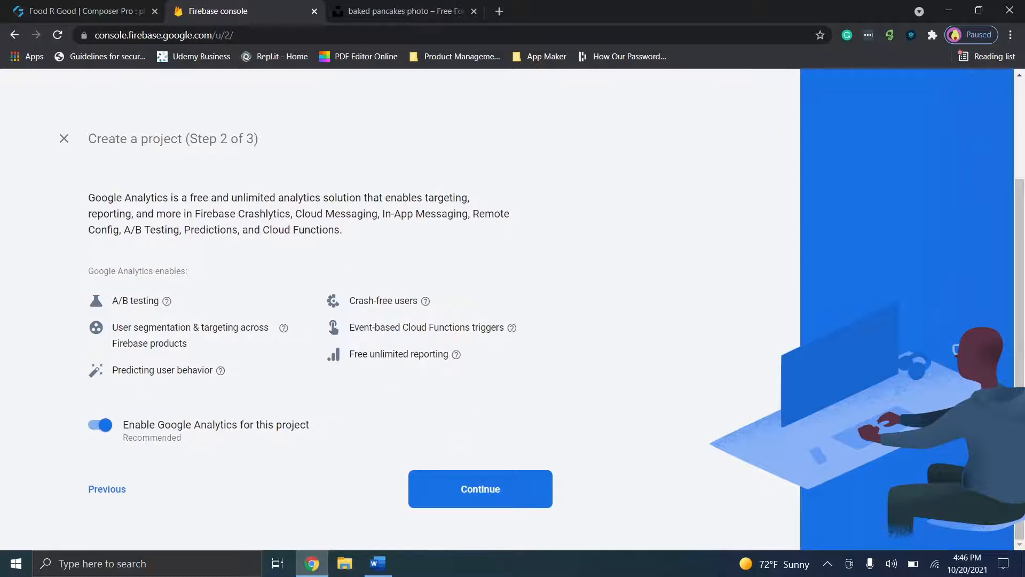
click(512, 494)
click(195, 324)
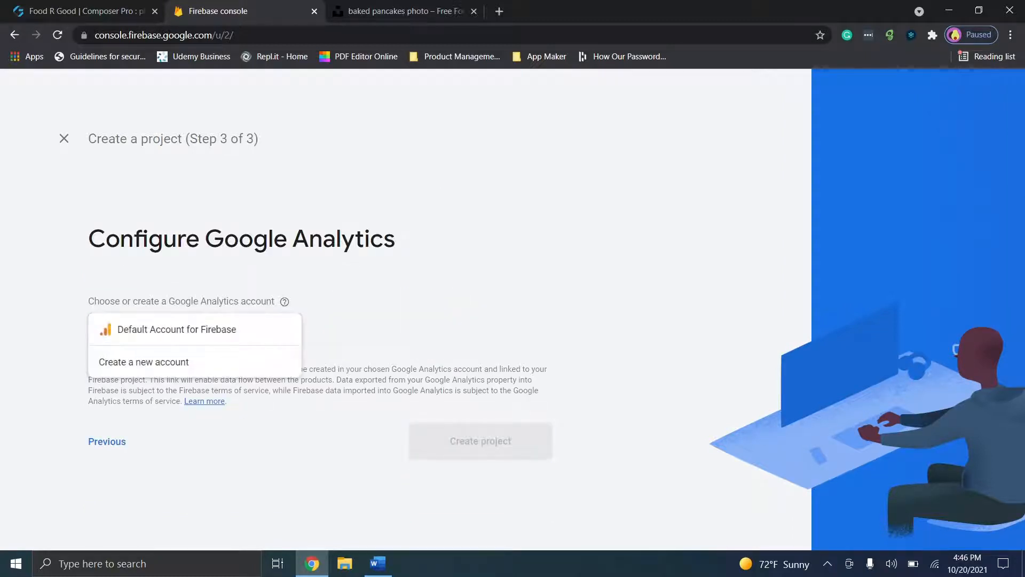
click(171, 327)
click(481, 474)
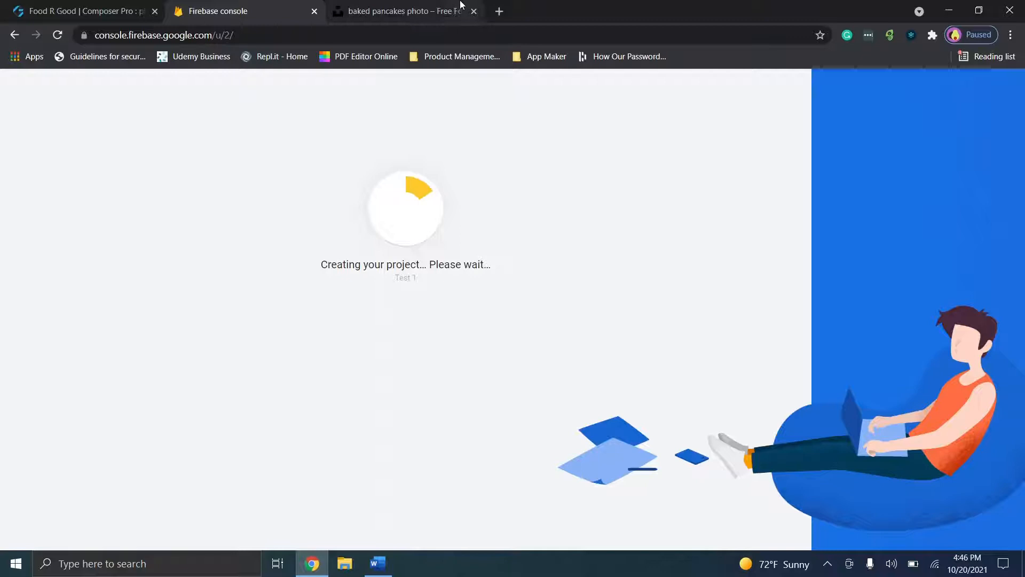
Switch back to AppGyver and add two input fields and a button below the Pasta page's title
click(108, 6)
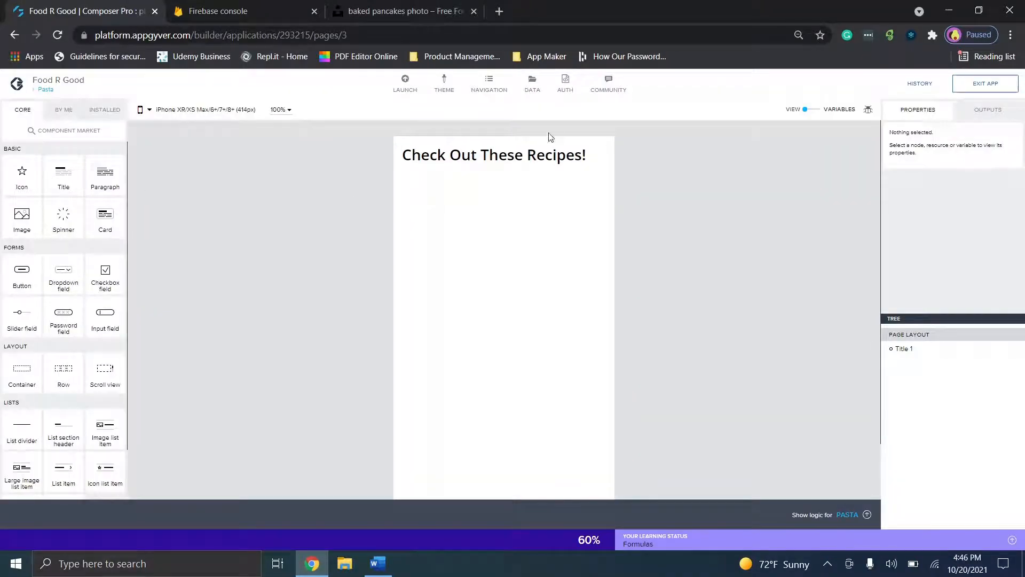
click(534, 154)
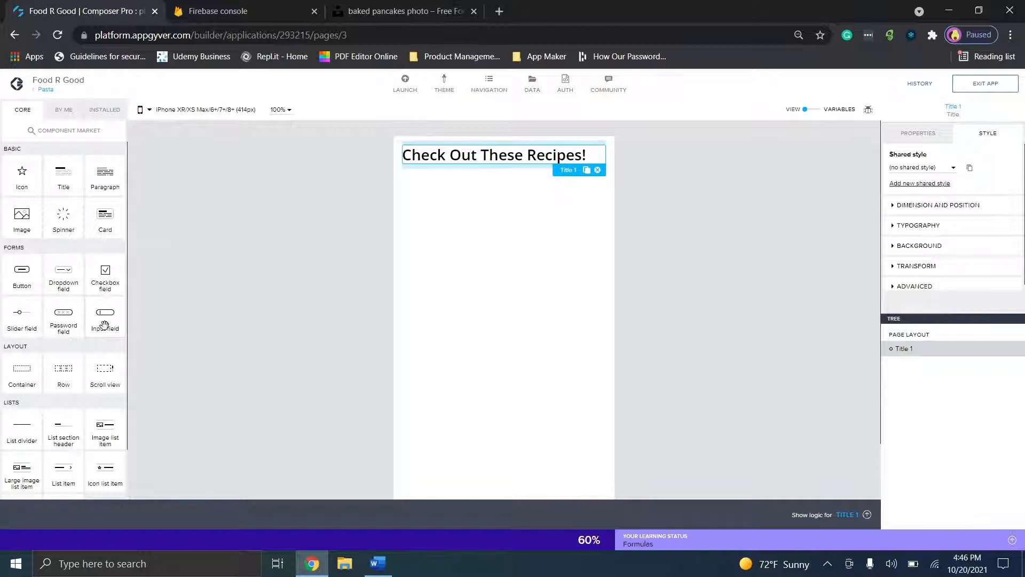
scroll(103, 325, down, 2)
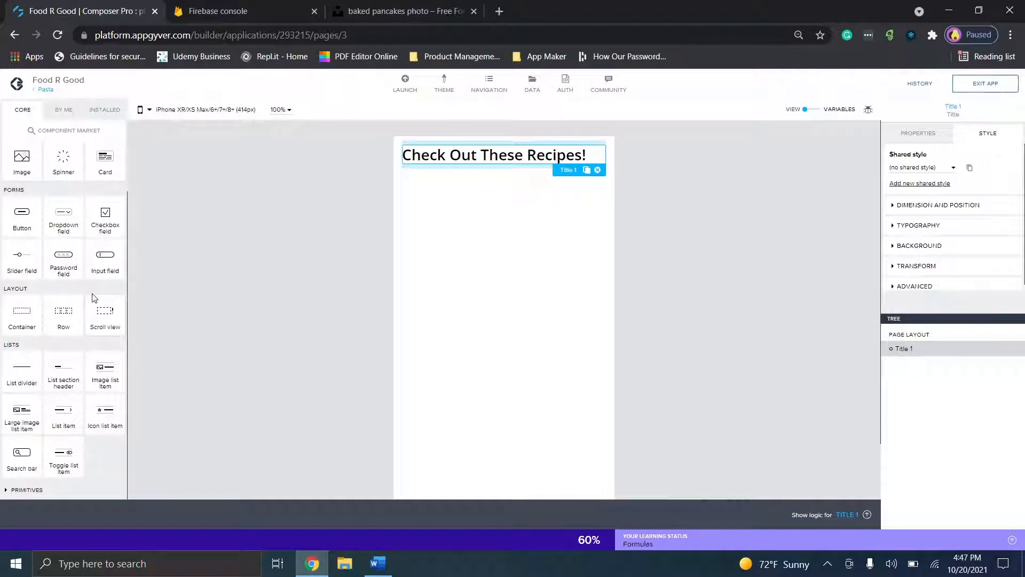
scroll(63, 310, up, 1)
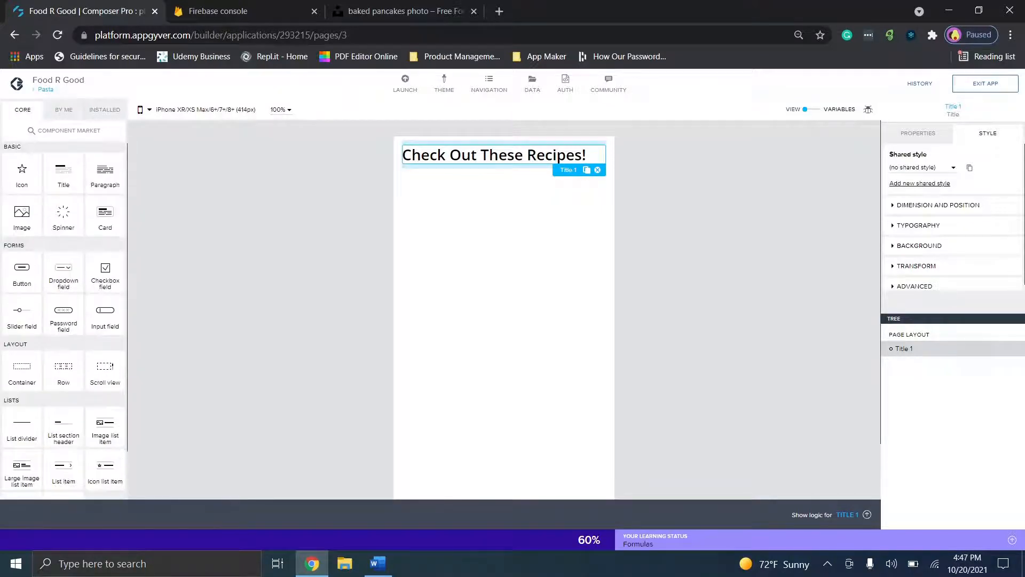
drag(108, 327, 533, 205)
drag(96, 319, 447, 251)
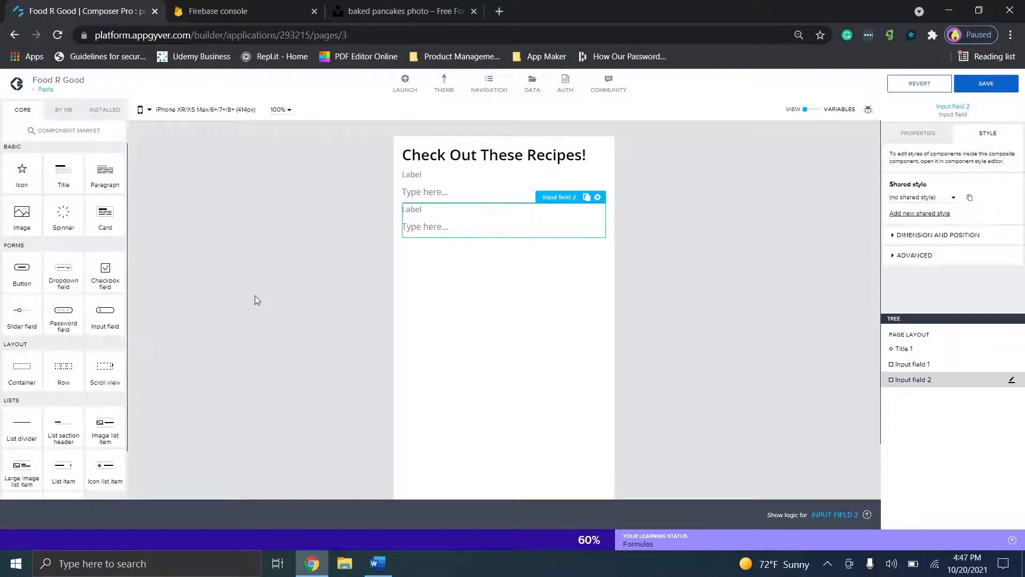
drag(31, 283, 470, 258)
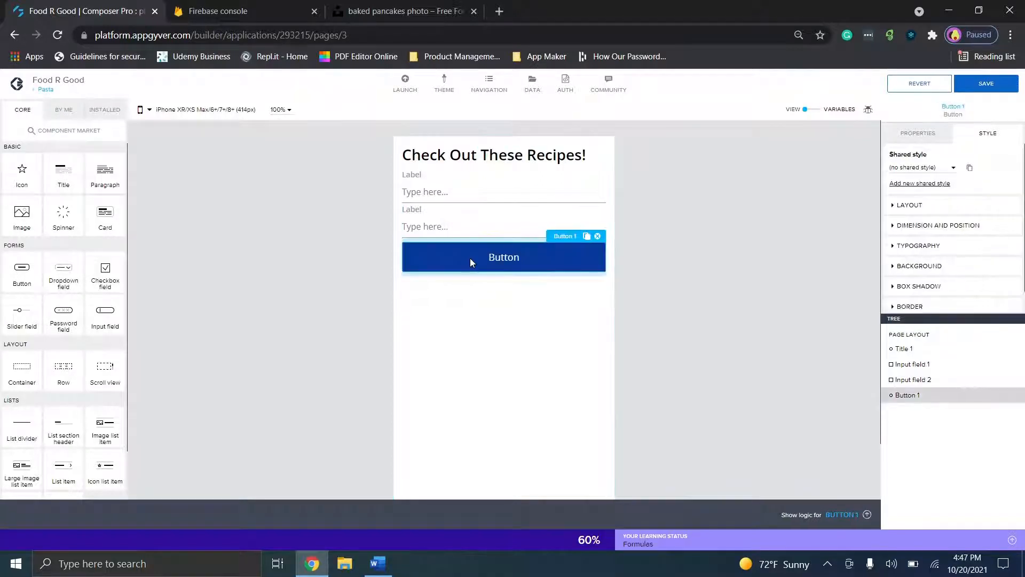
Set the label of the first input field to "Recipe Name"
click(421, 180)
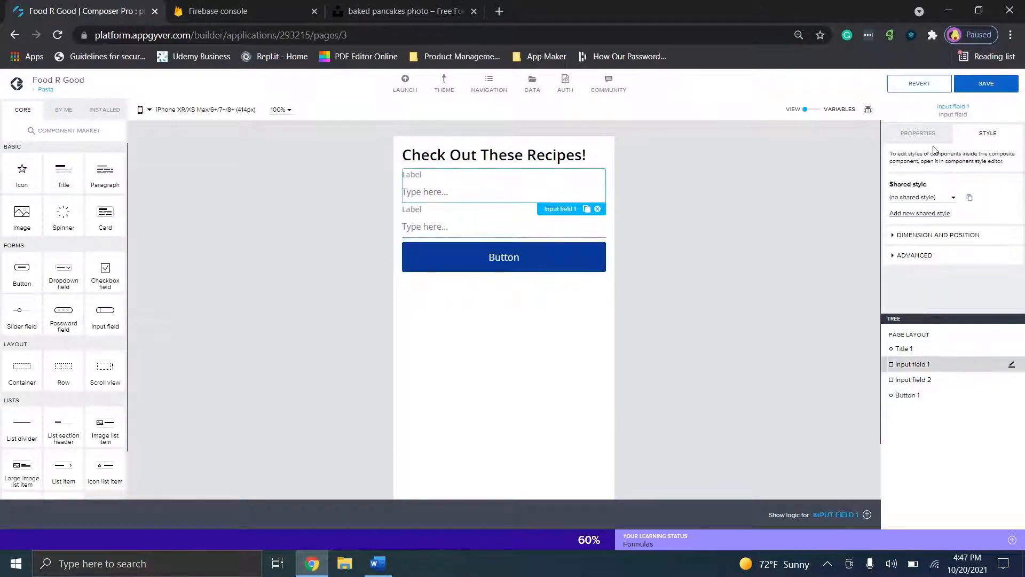
click(918, 133)
double_click(919, 174)
text(R)
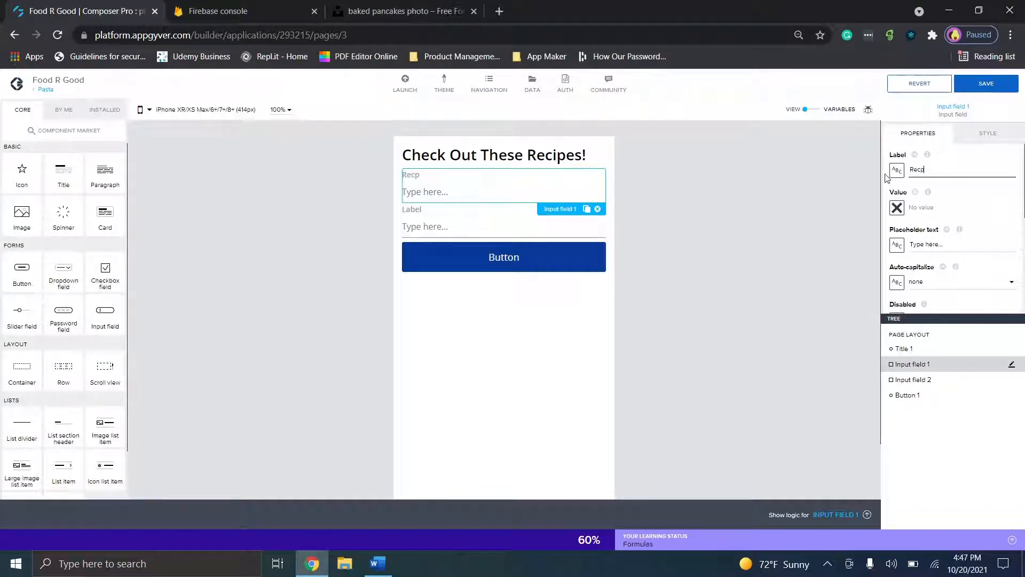
text(ecipe Name)
Set the label of the second input field to "Recipe Instructions"
click(477, 231)
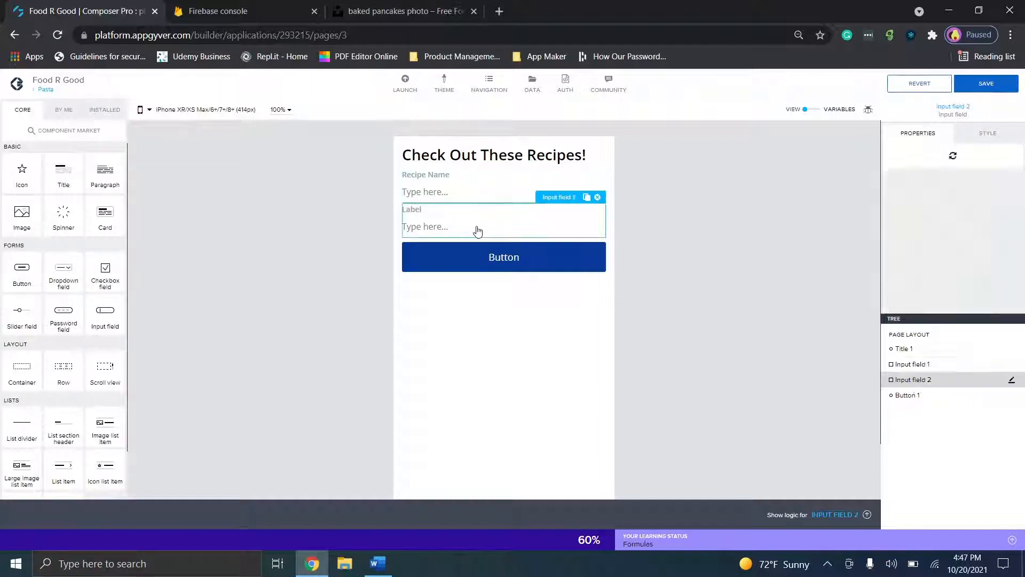
drag(943, 167, 884, 169)
text(Recipe)
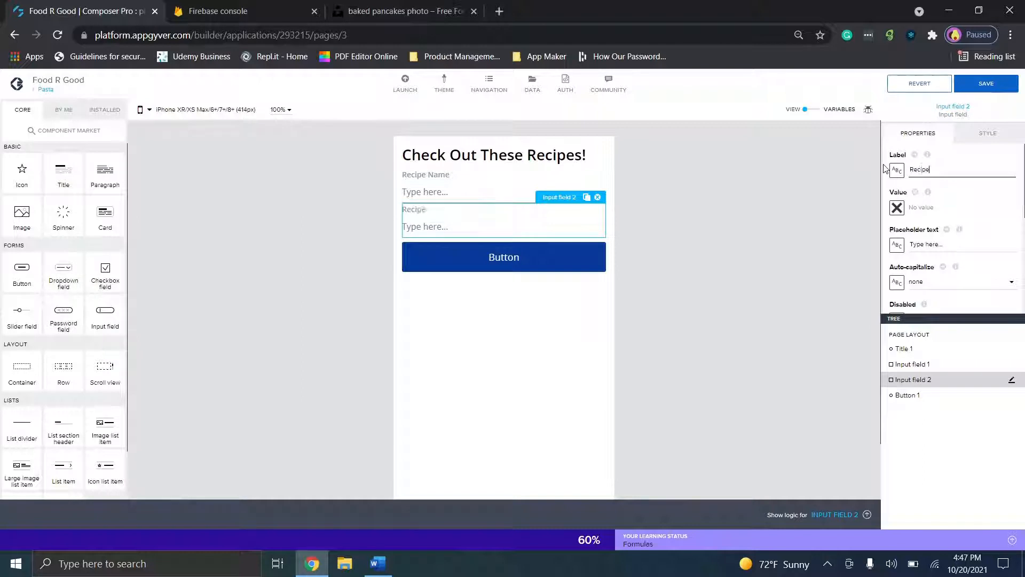
text( Instructions)
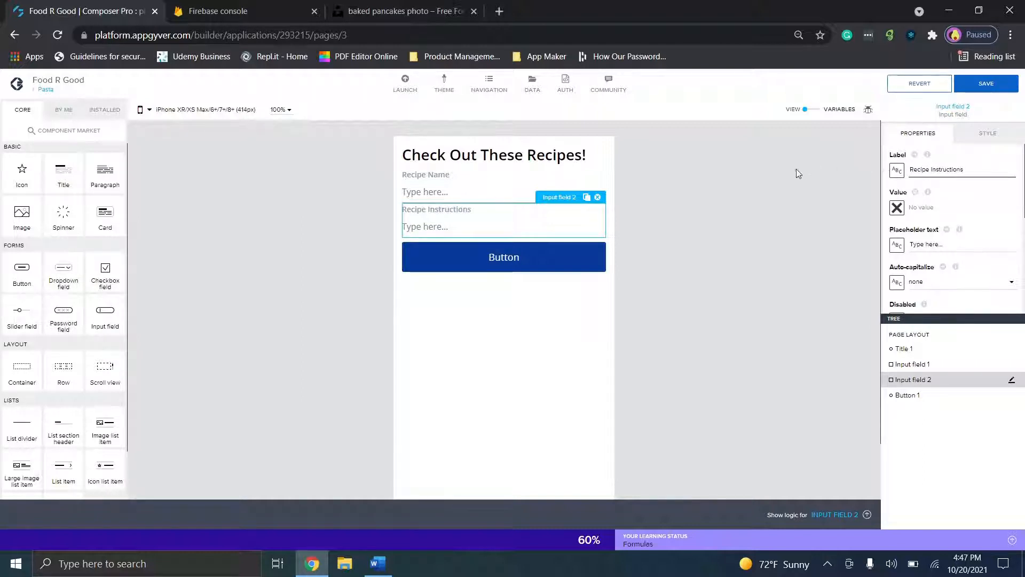
Set the button's label to "Submit!" and save the app
click(531, 269)
click(928, 168)
double_click(929, 169)
text(Submit!)
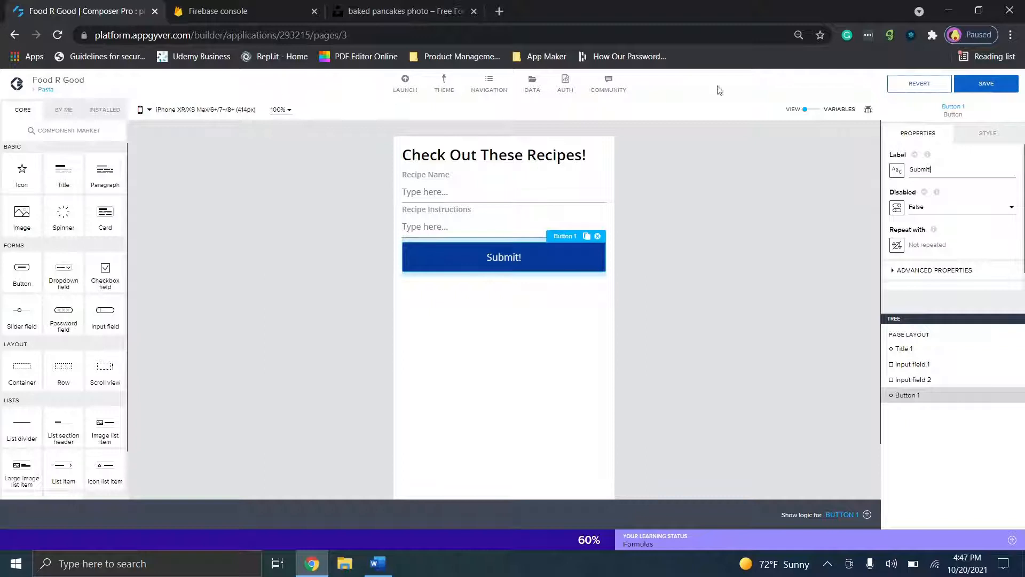
click(984, 89)
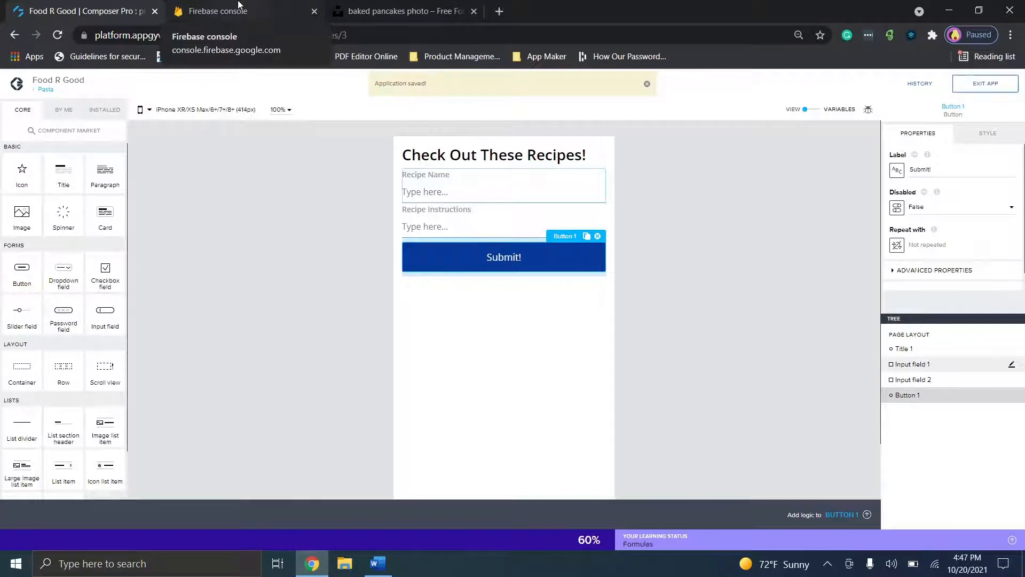
Switch to Firebase's Test 1 project and create a Cloud Firestore database in production mode at location nam5 (us-central)
click(238, 4)
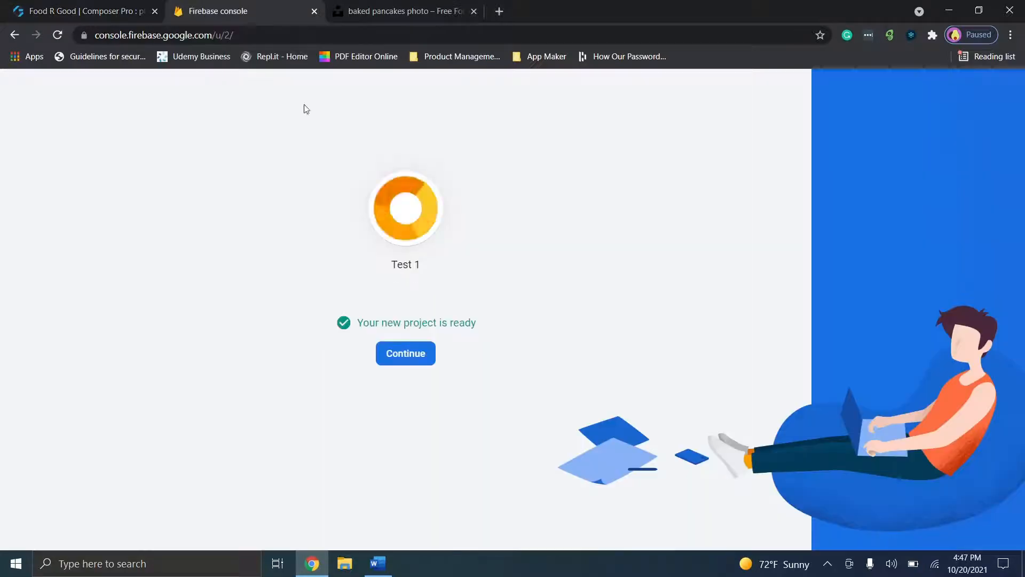
click(399, 363)
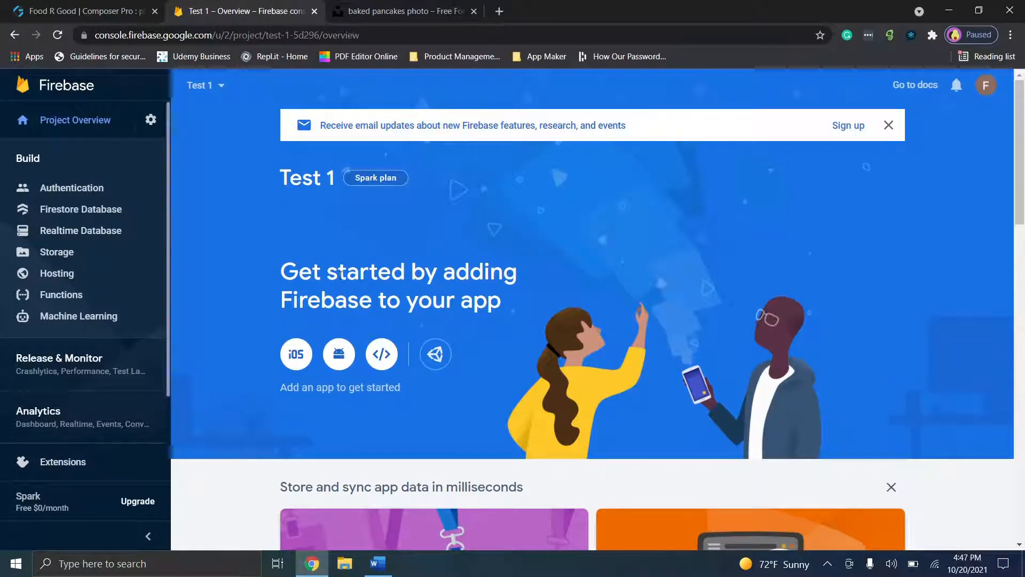
click(96, 210)
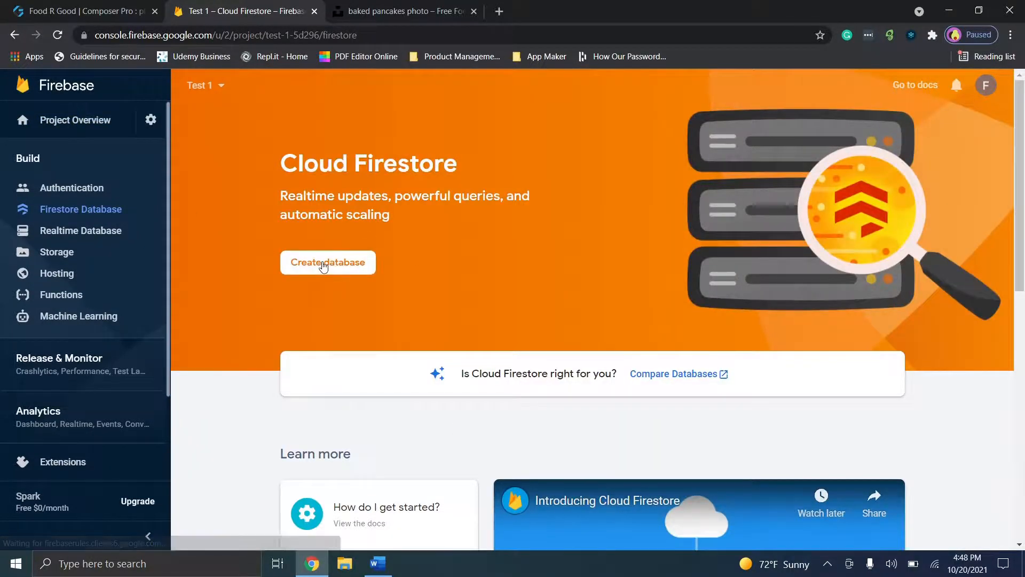
click(324, 267)
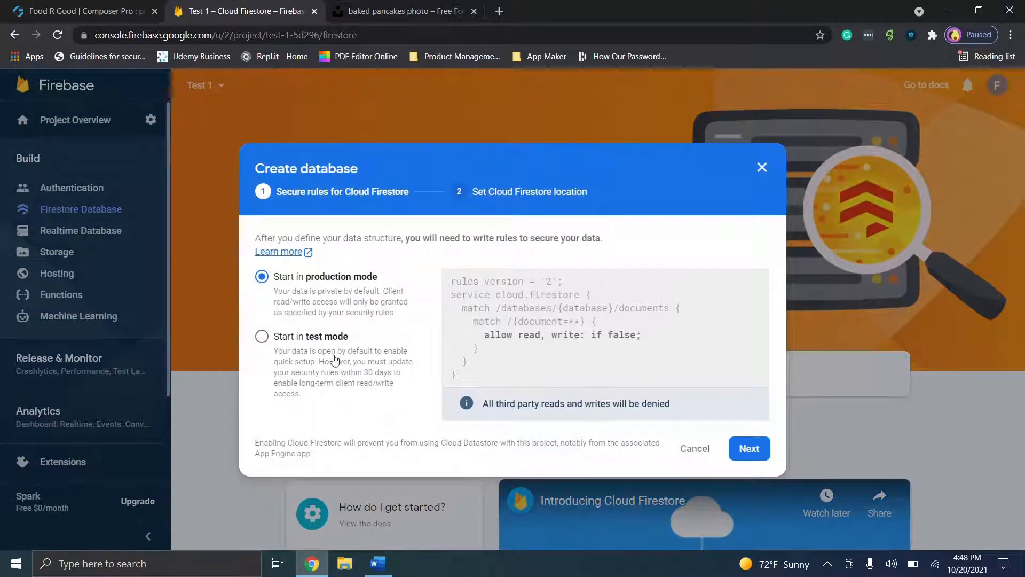
click(749, 449)
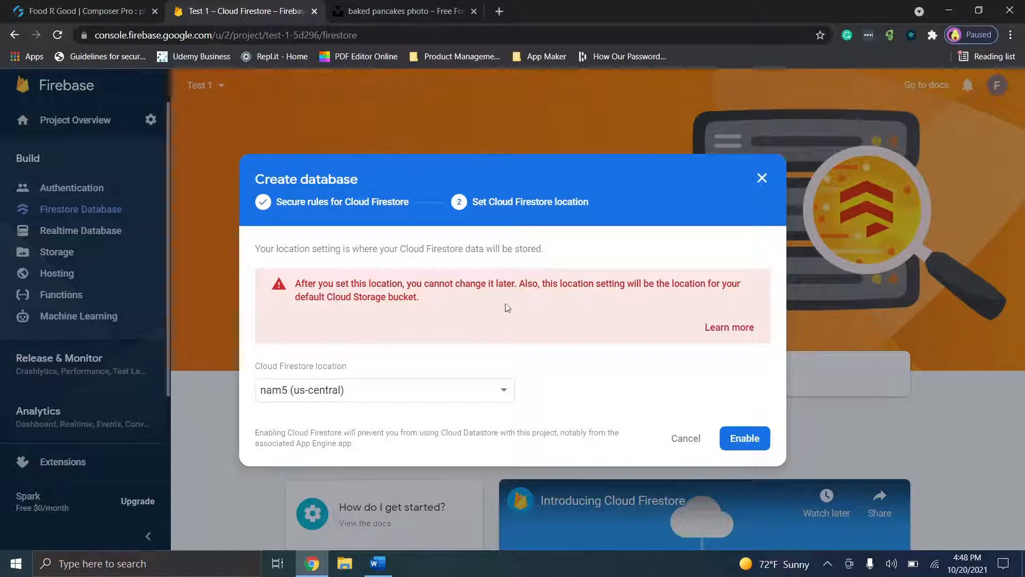
click(755, 435)
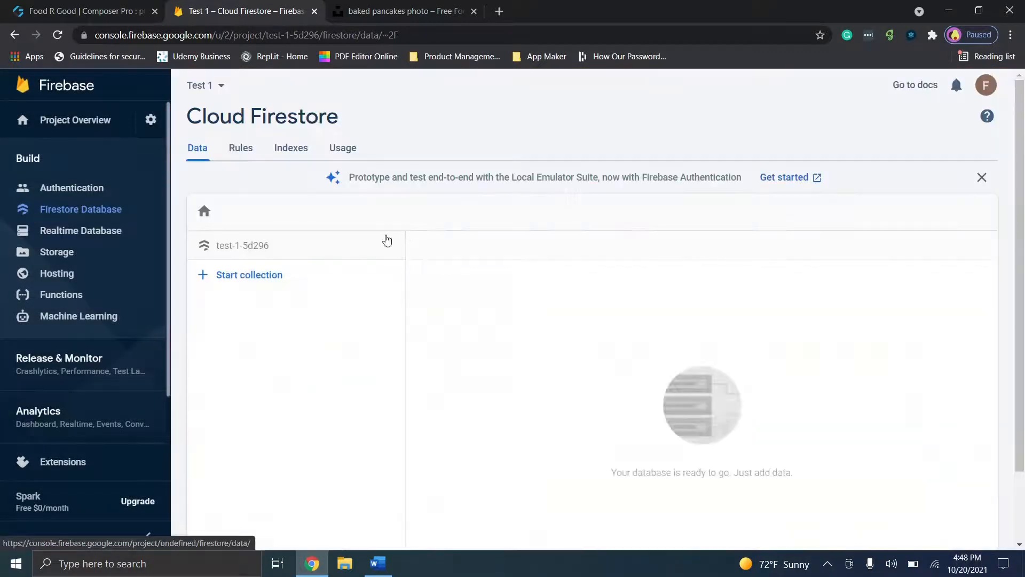
Remove the "if false" condition from the Firestore read and write rule, leaving "allow read, write;", and publish the rules
click(235, 153)
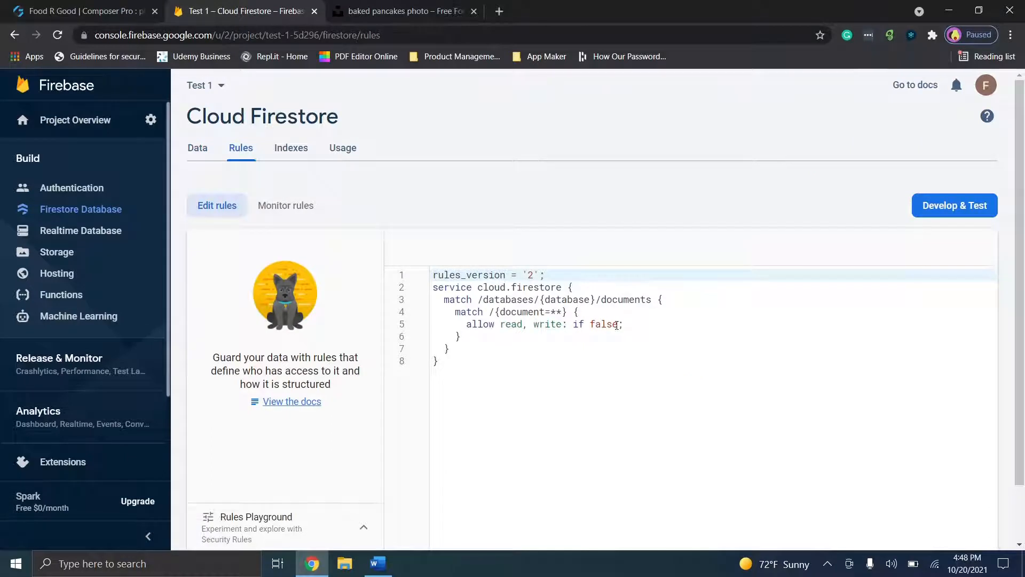
click(619, 325)
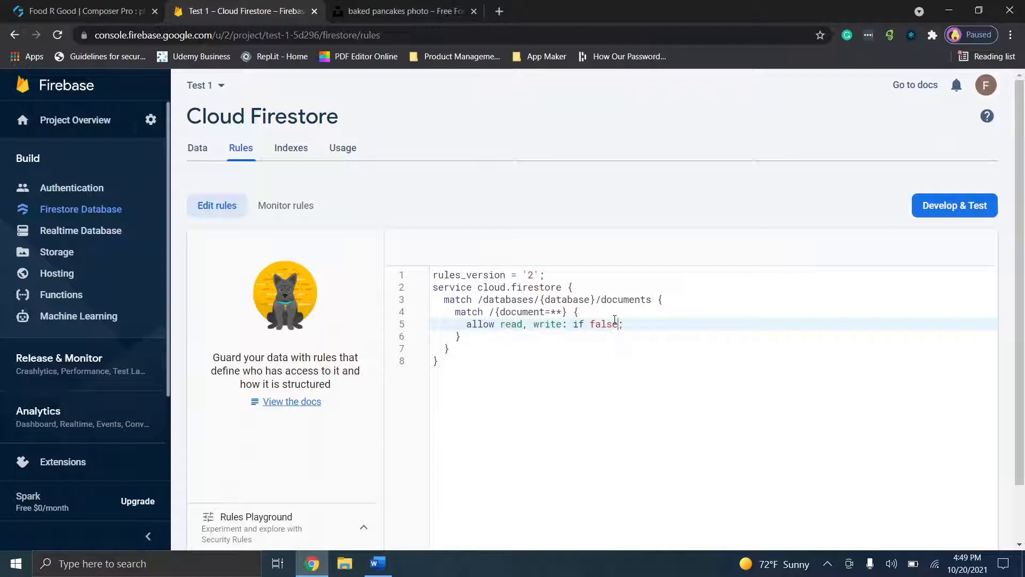
key(BackSpace)
key(BackSpace)
key(BackSpace)
key(BackSpace)
key(BackSpace)
key(BackSpace)
key(BackSpace)
key(BackSpace)
key(BackSpace)
key(BackSpace)
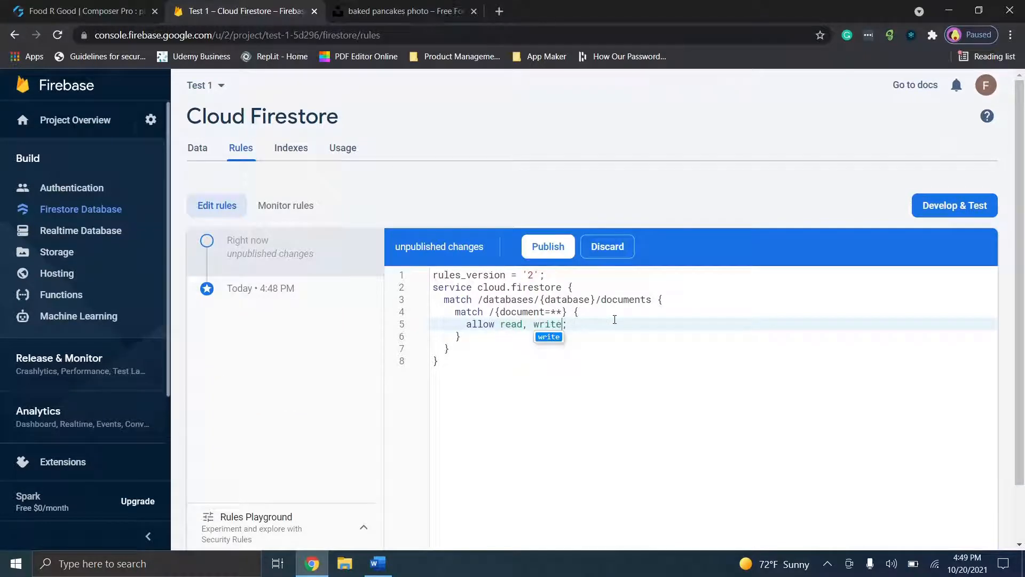
click(559, 251)
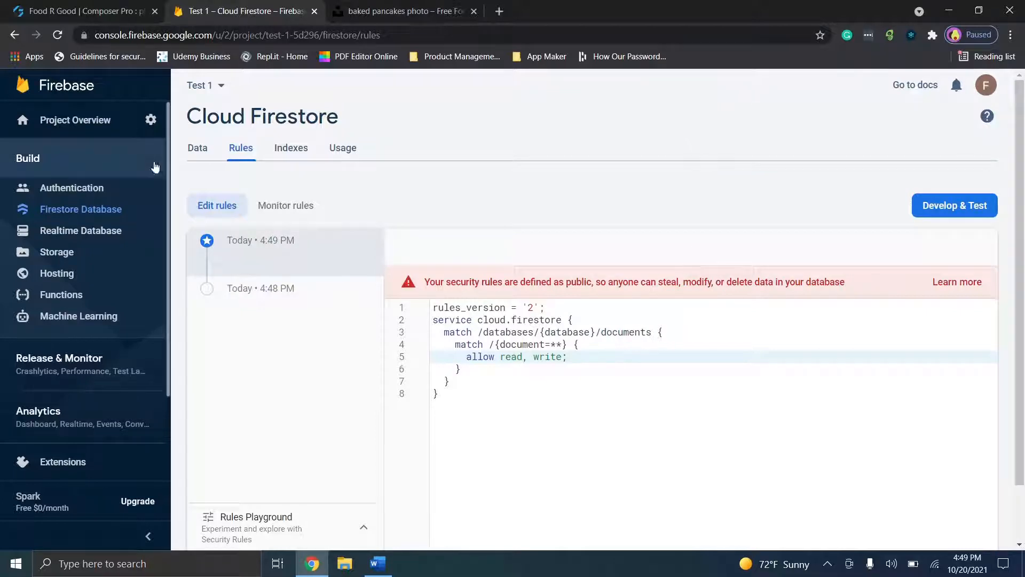
Start a Firestore collection with the ID Pasta and give its first document the ID Recipe1
click(195, 153)
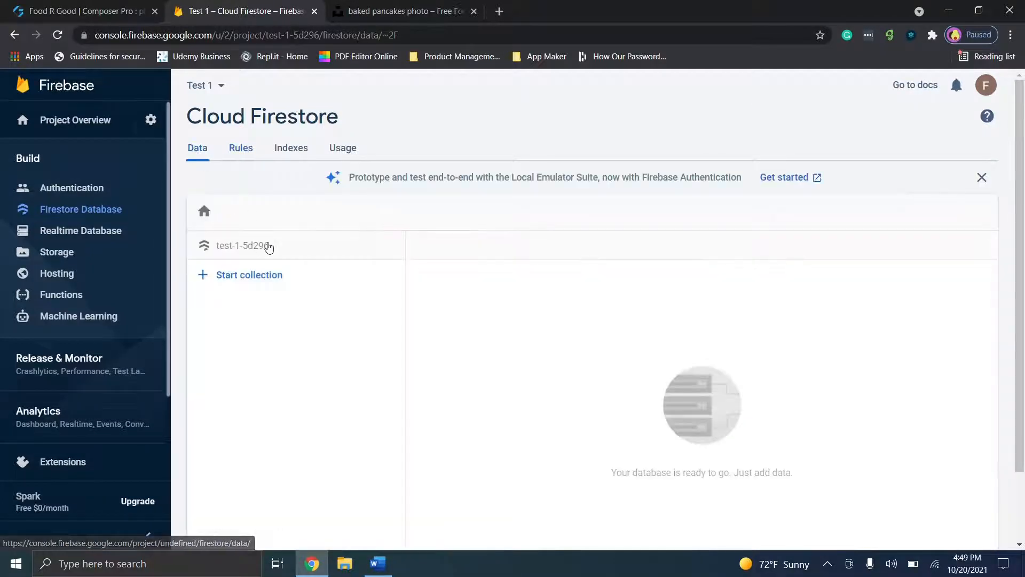
click(270, 275)
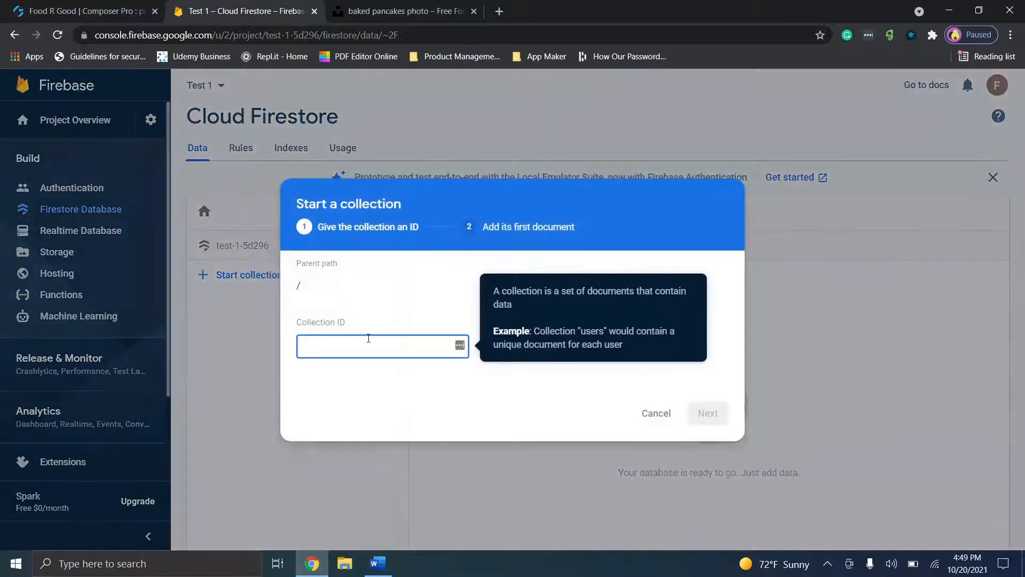
text(Pasta)
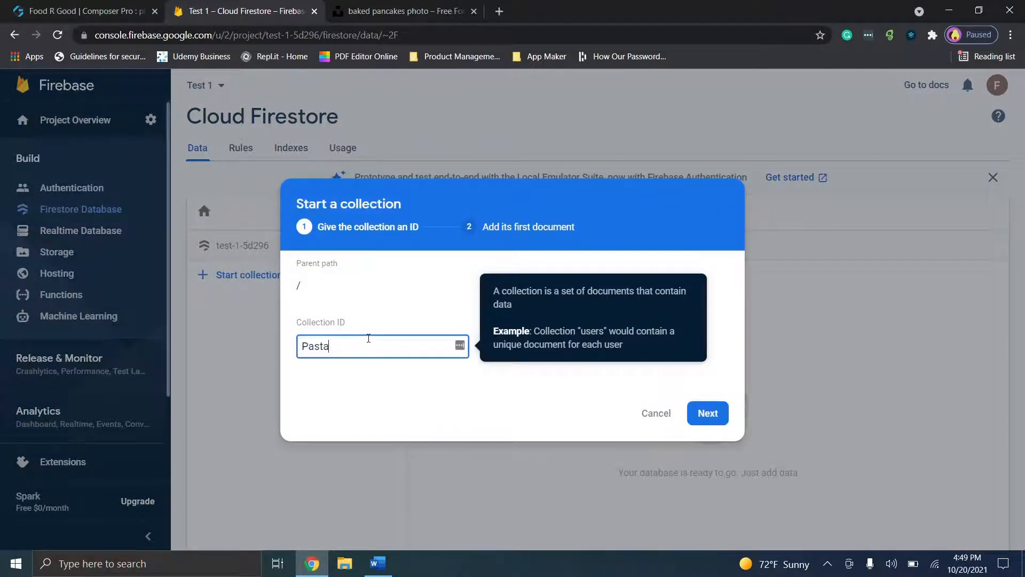
click(708, 413)
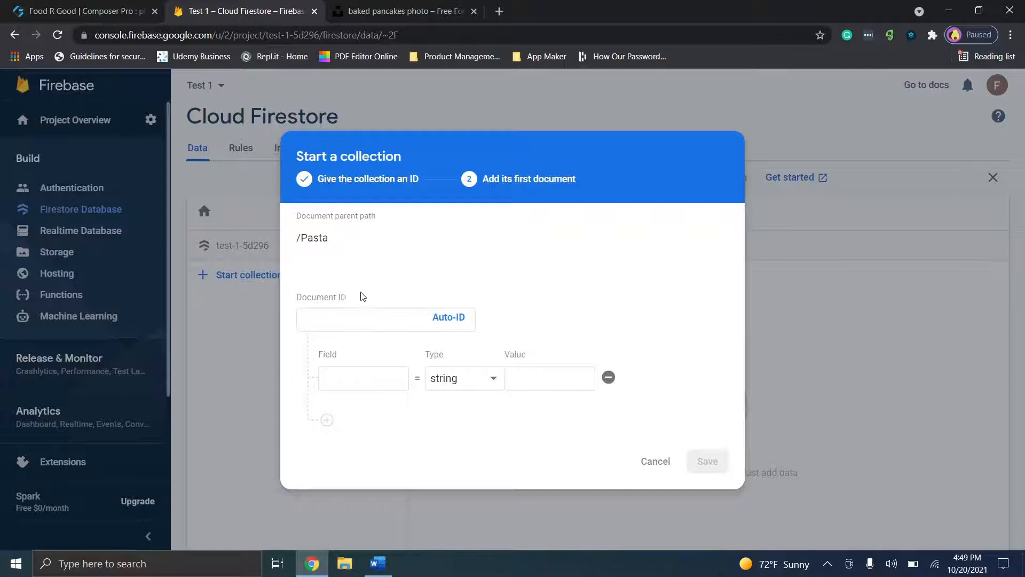
click(362, 314)
text(Recipe1)
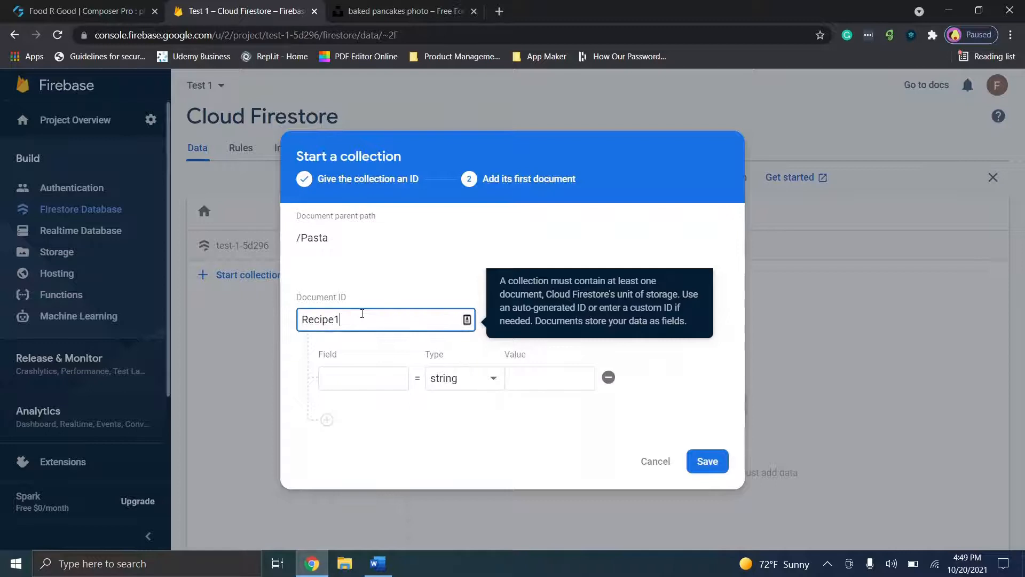
Define two string fields in the Recipe1 document, named Name and Recipe
click(364, 380)
click(327, 419)
click(327, 348)
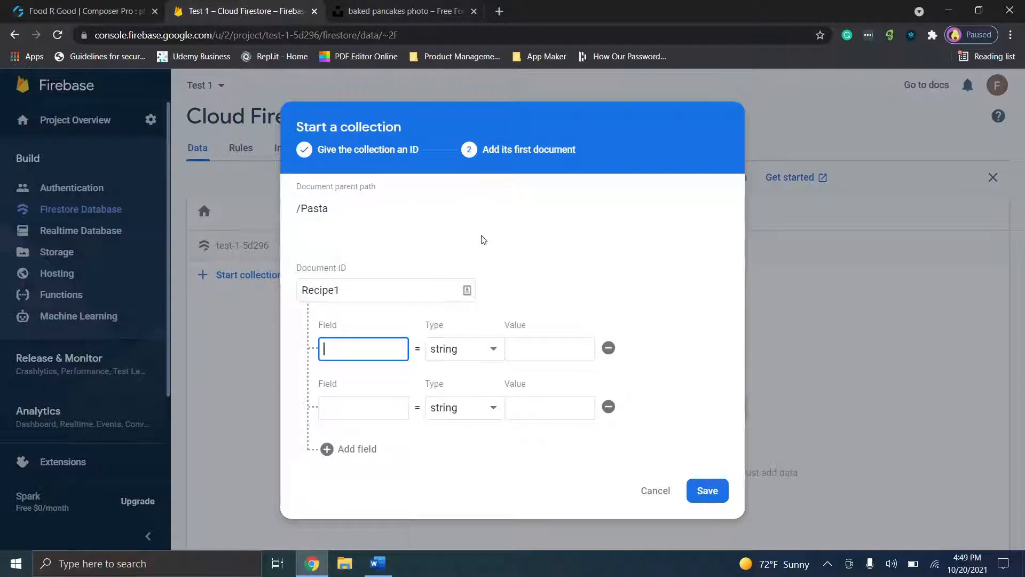
key(BackSpace)
text(me)
click(377, 411)
text(Recipe)
Set the Name value to "My favorite" and the Recipe value to "1. Cook the food", and save the document
click(536, 350)
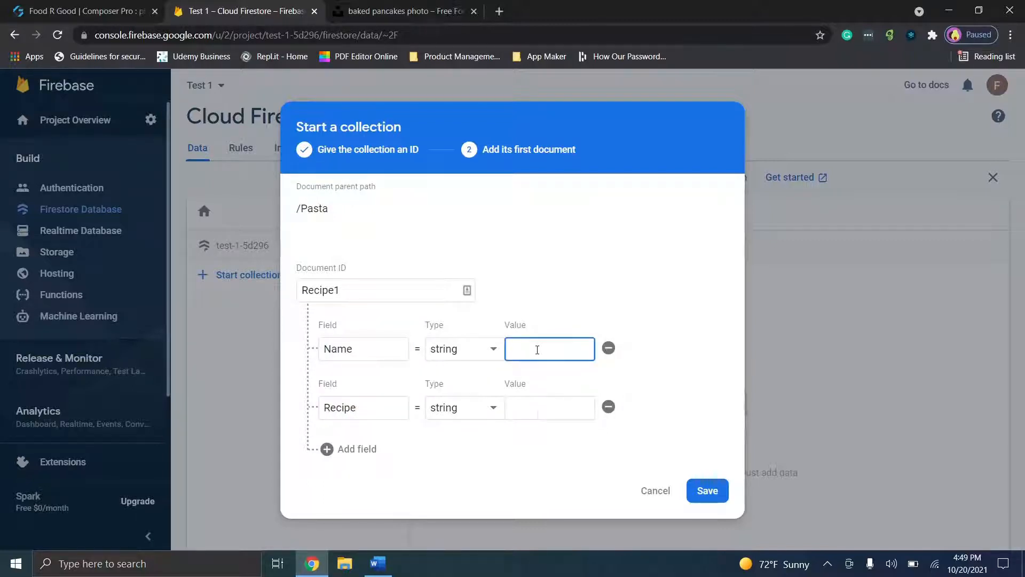
text(My favorite)
click(547, 407)
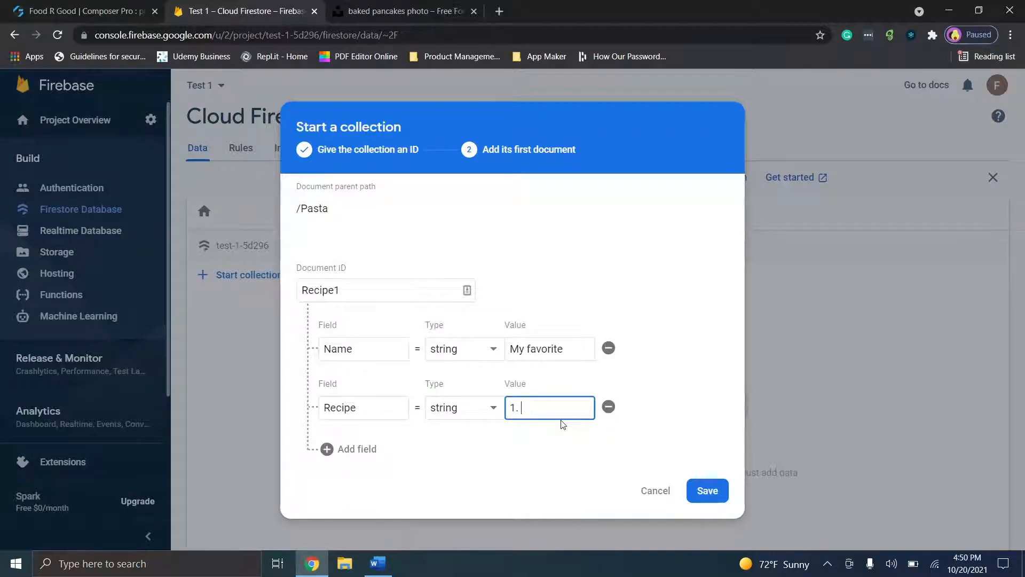
text(1. Cook the food)
key(Escape)
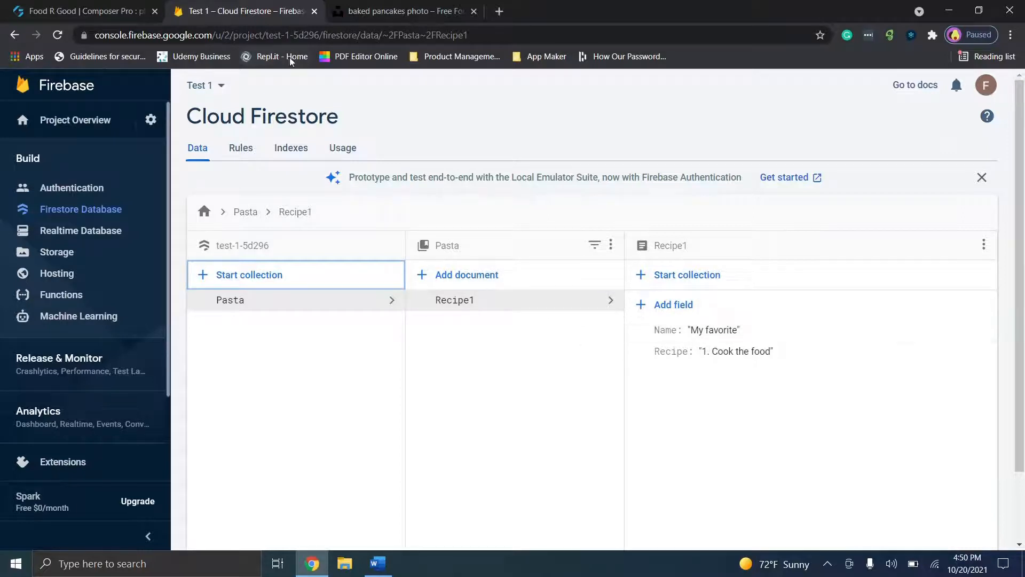
Switch to AppGyver and add a REST API direct integration data resource to the Food R Good app
click(68, 5)
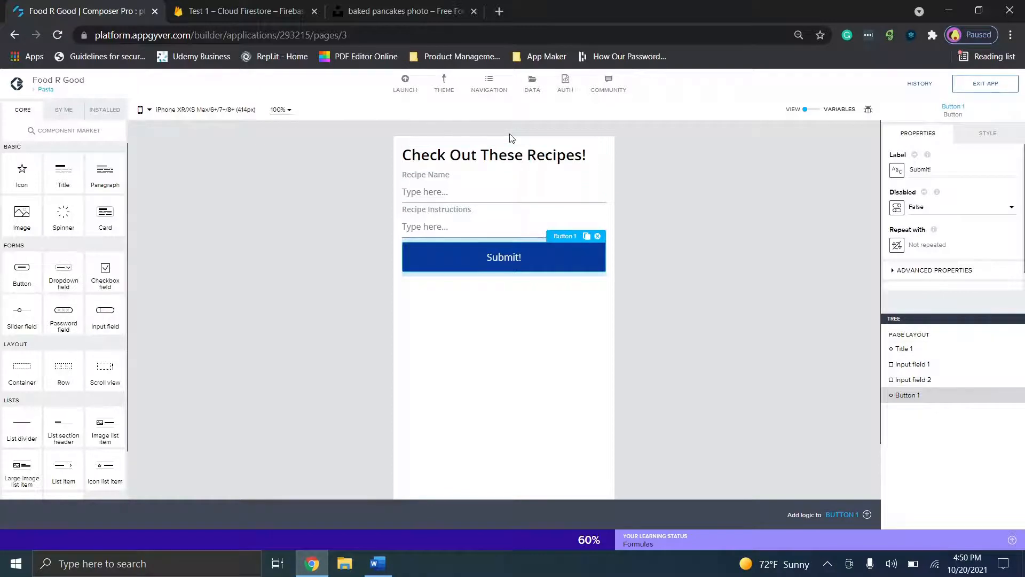
click(529, 95)
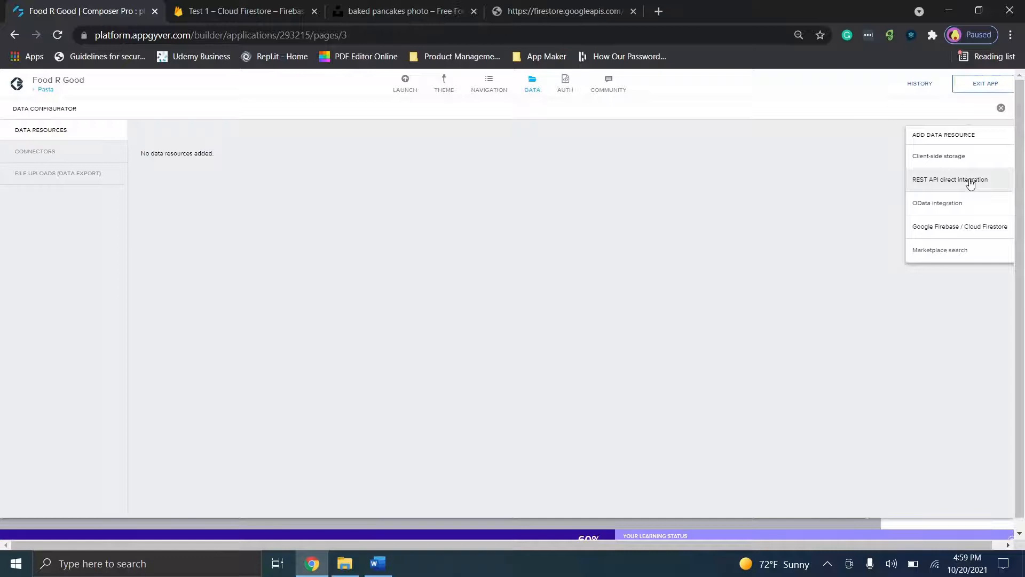
click(968, 180)
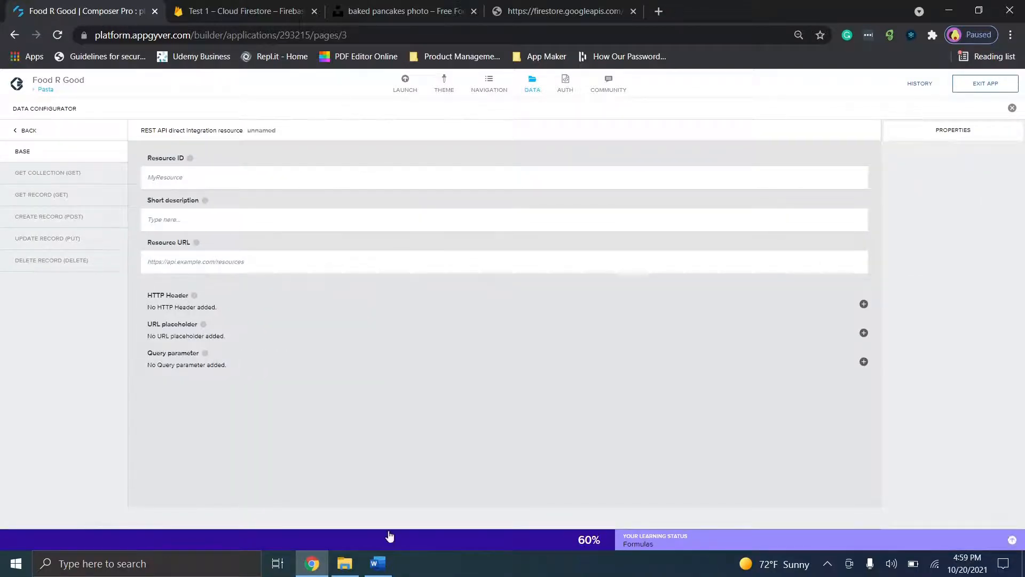
click(378, 563)
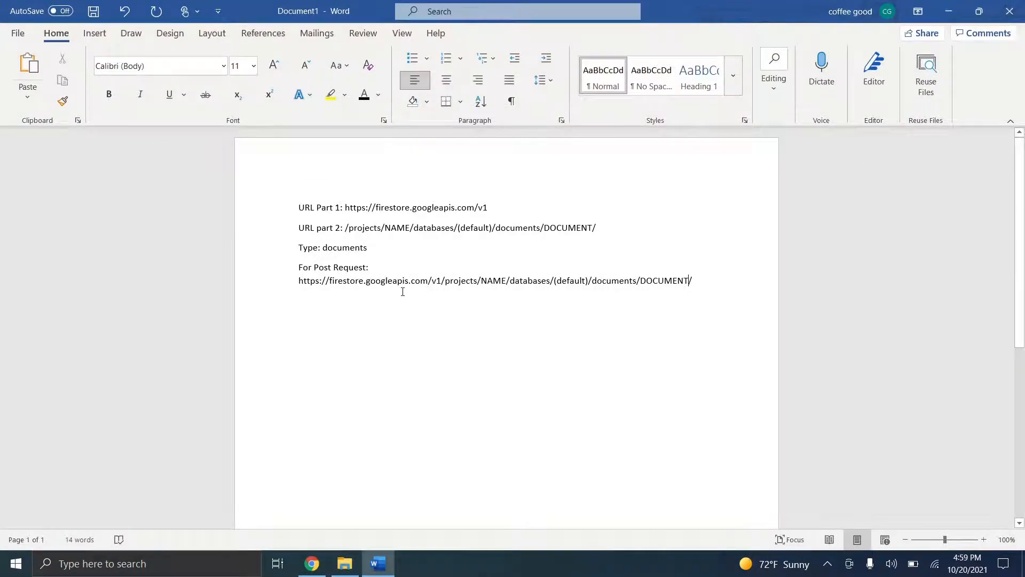
mouse_move(494, 201)
mouse_down()
mouse_move(348, 229)
mouse_move(343, 208)
mouse_move(496, 210)
mouse_up()
key(ctrl+c)
click(345, 208)
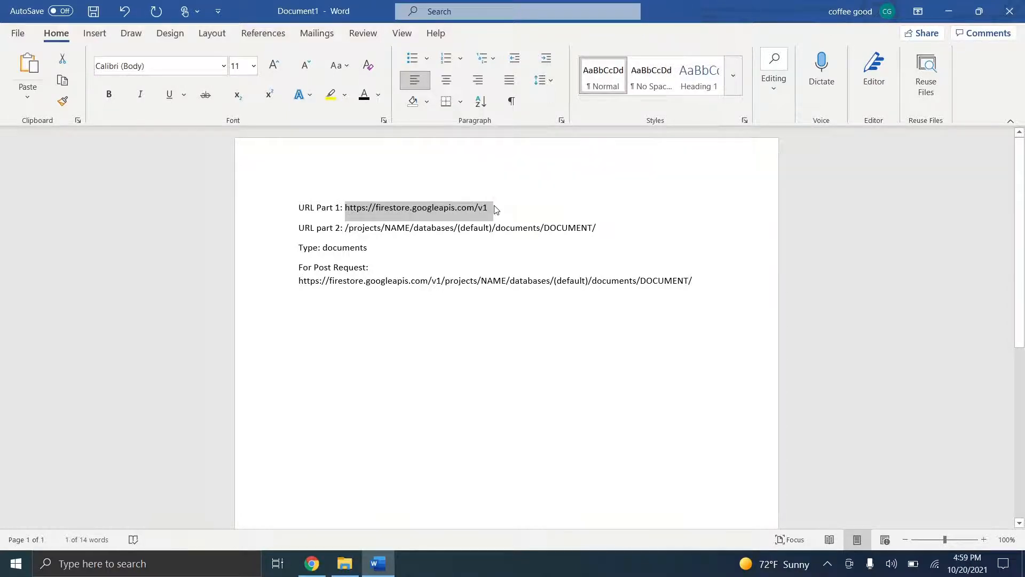
click(319, 570)
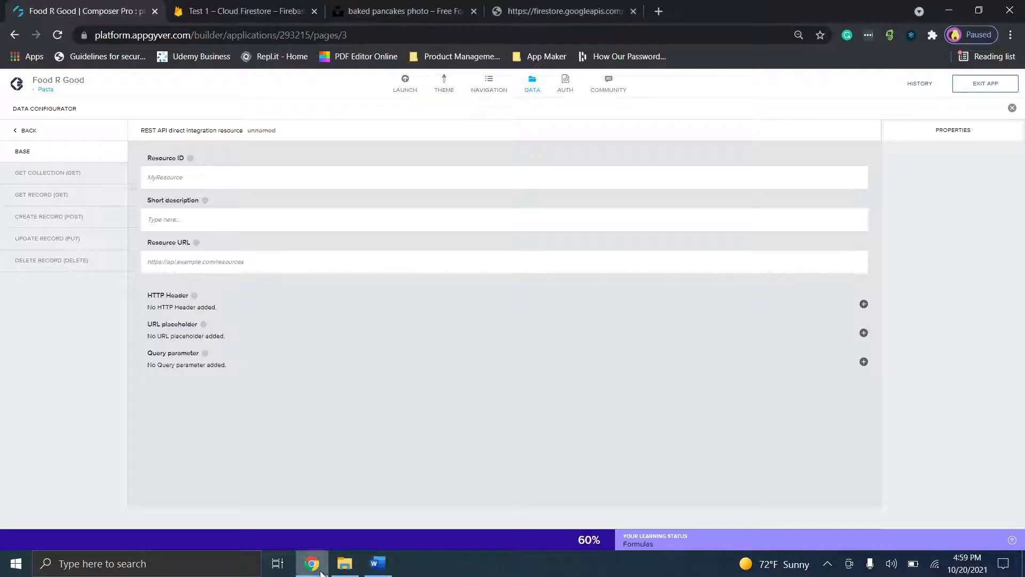
click(208, 173)
text(Pasta)
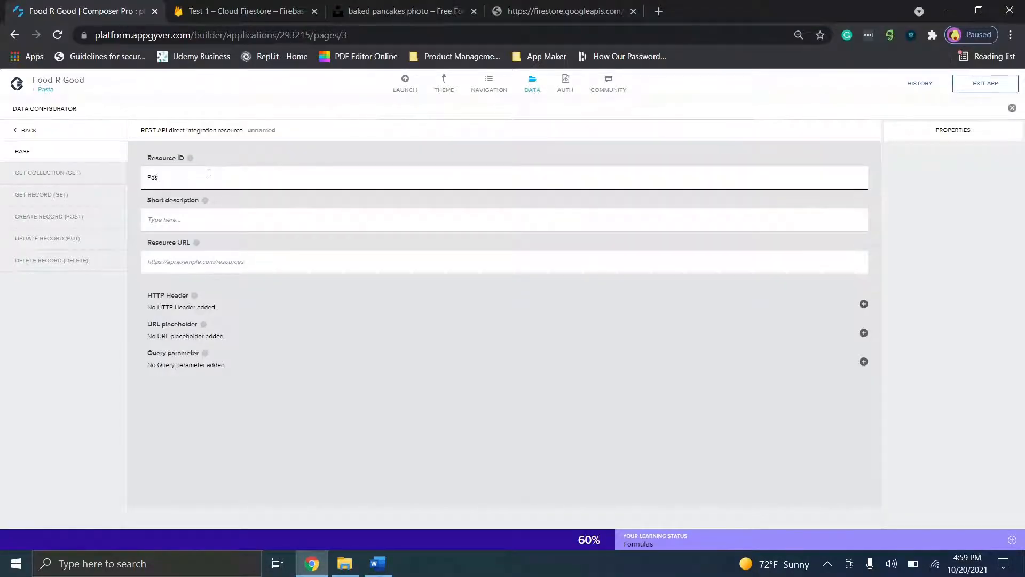
key(Tab)
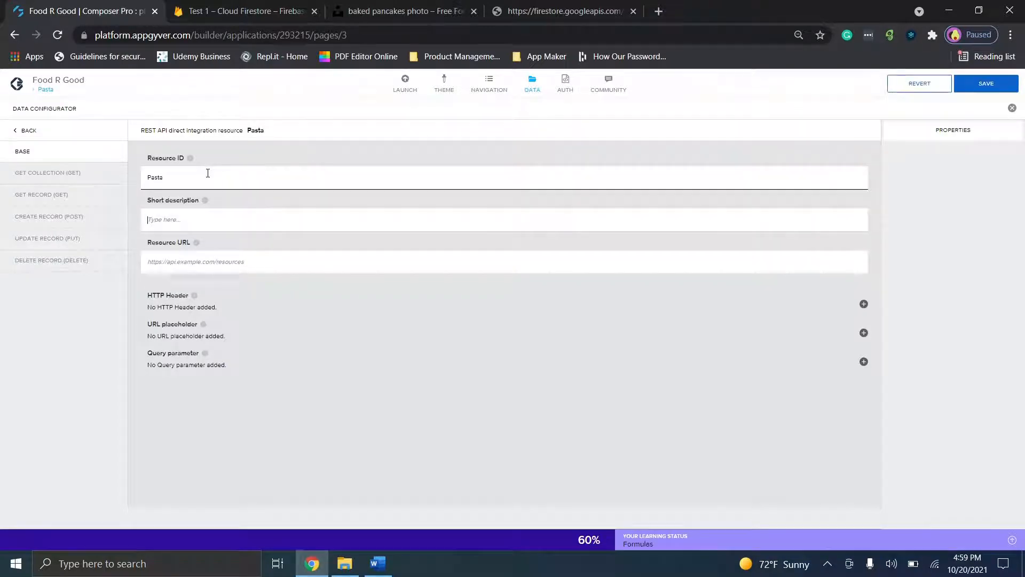
text(Pasta recipes)
click(241, 267)
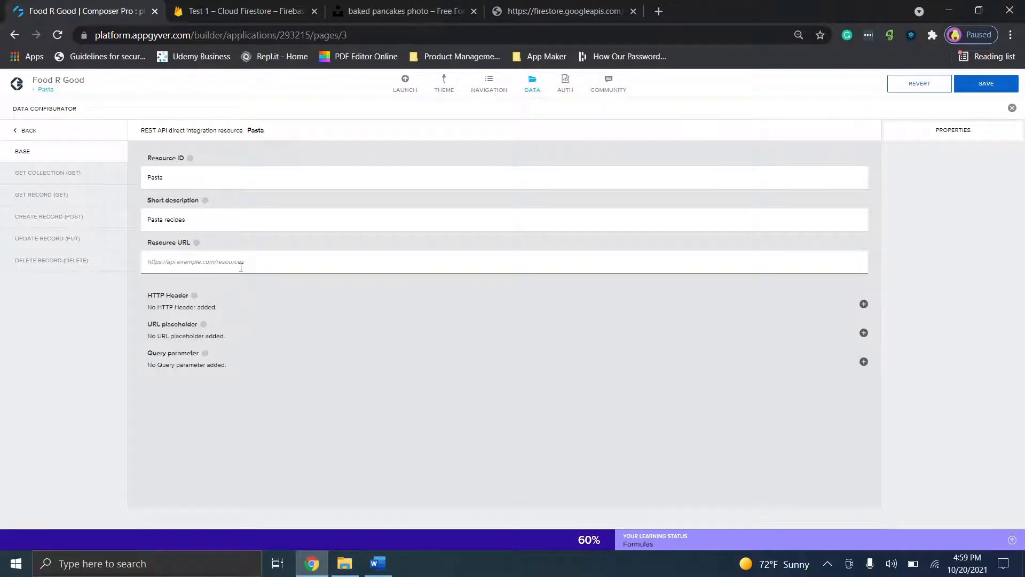
key(ctrl+v)
Fill the Get Collection relative path with /projects/NAME/databases/(default)/documents/DOCUMENT/, copied from URL part 2 in the Word notes
click(65, 173)
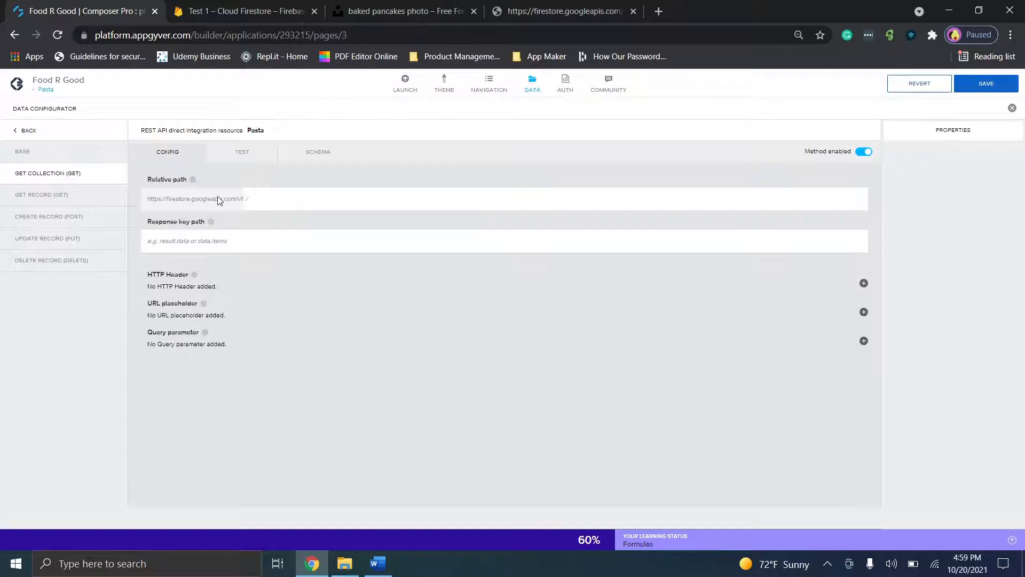
click(377, 564)
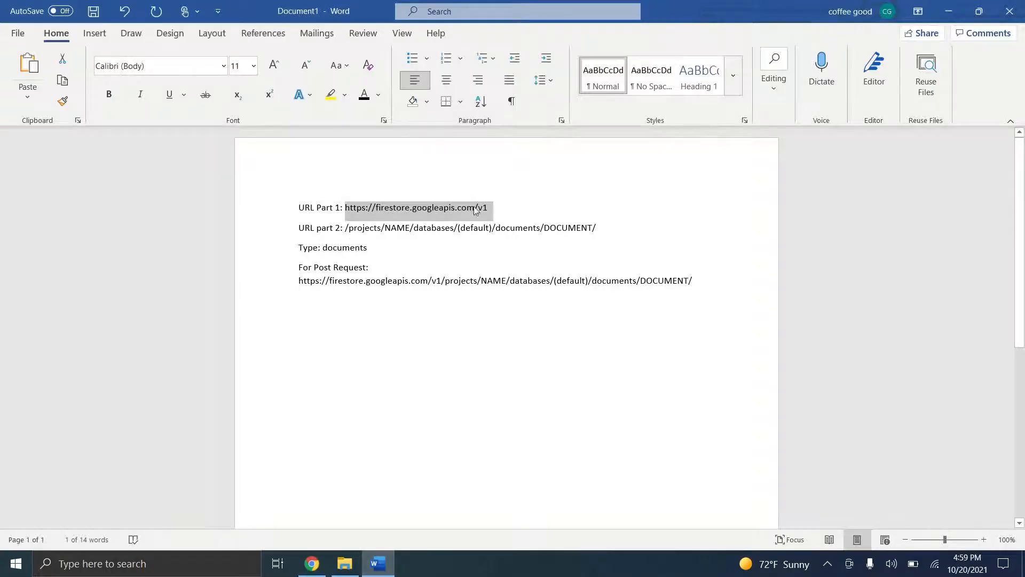
drag(600, 224, 346, 228)
key(ctrl+c)
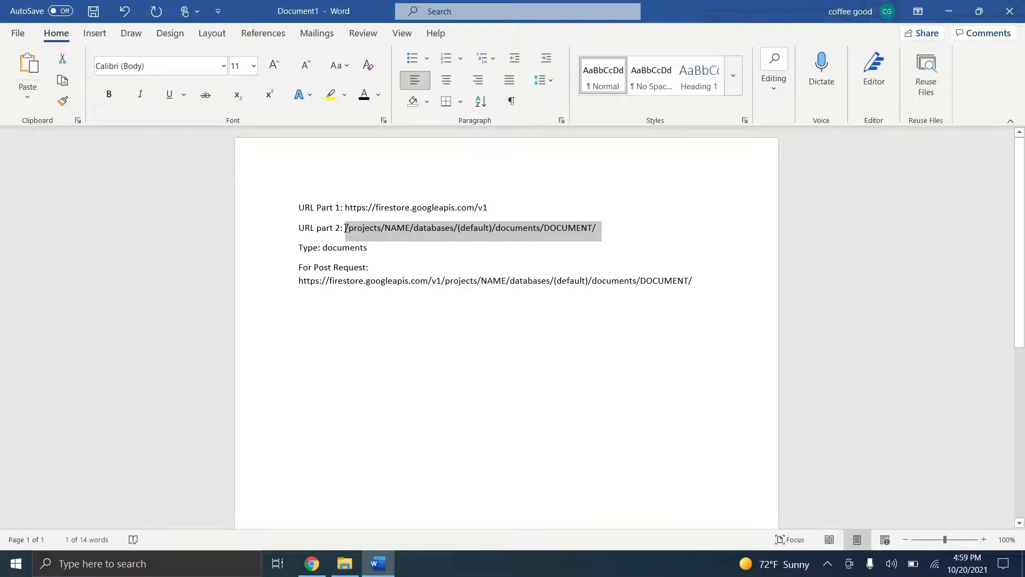
click(312, 564)
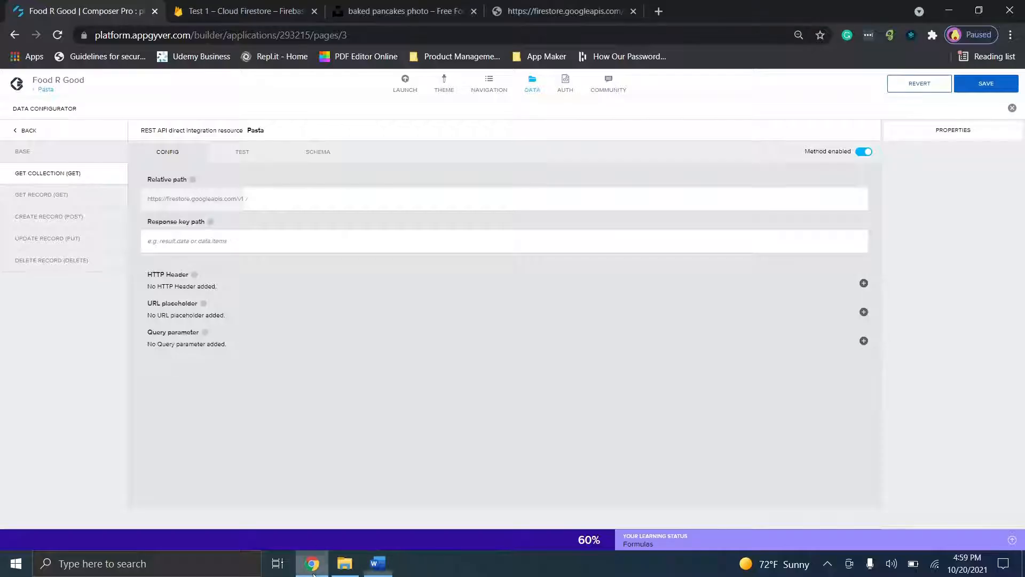
click(293, 200)
key(ctrl+v)
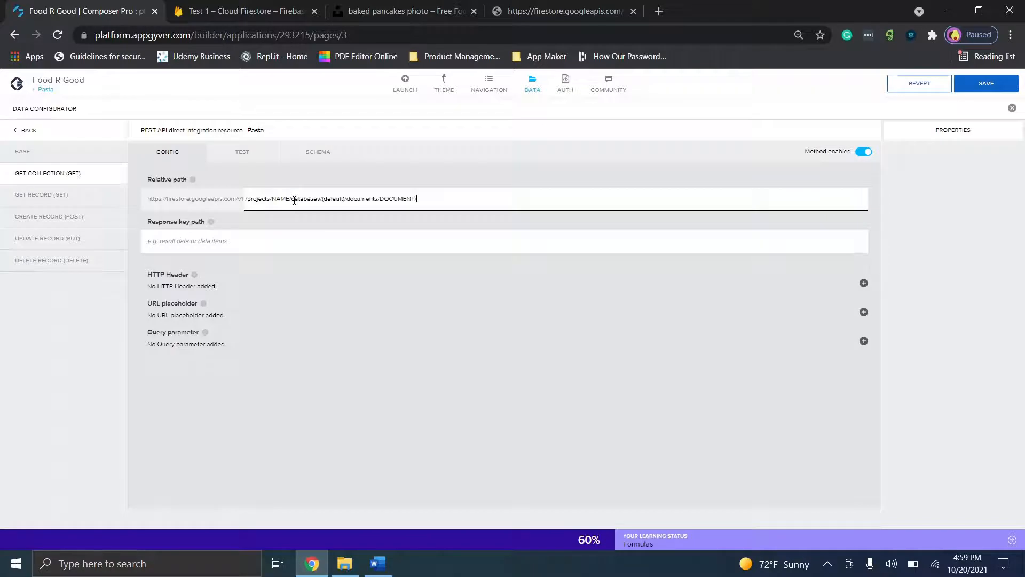
Switch to the Cloud Firestore data page of the Test 1 project in Firebase
click(283, 6)
click(556, 96)
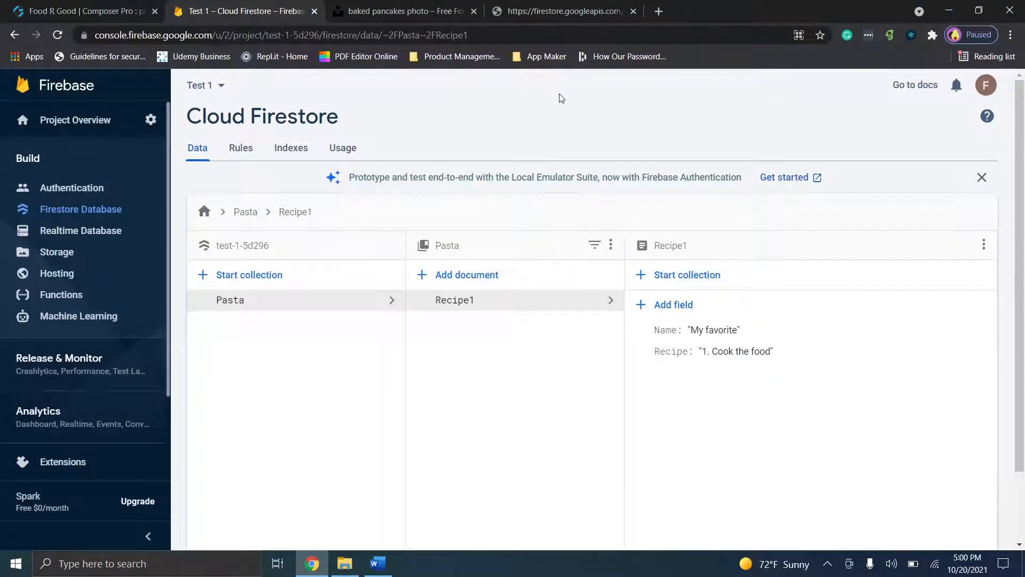
click(901, 92)
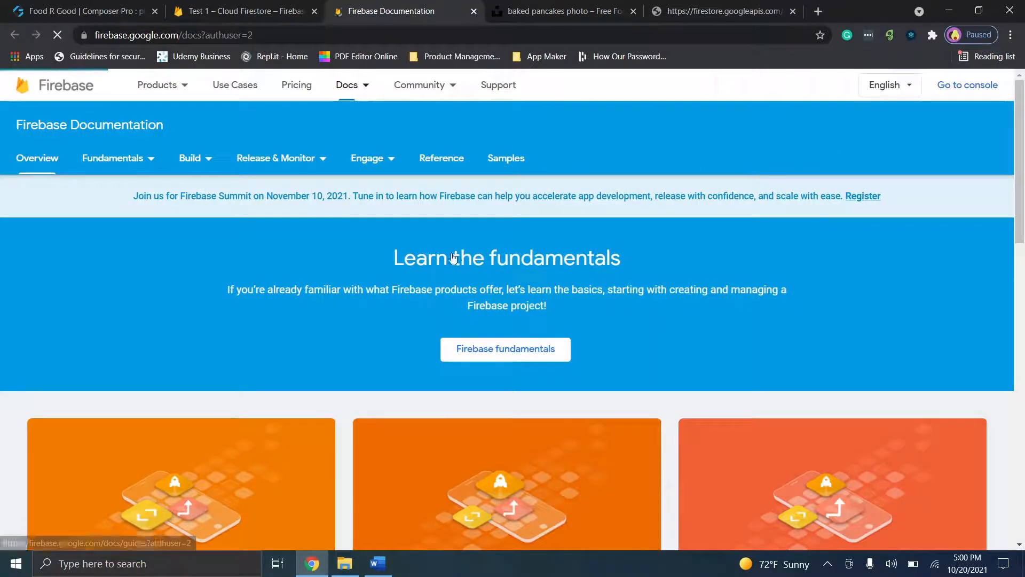
click(764, 83)
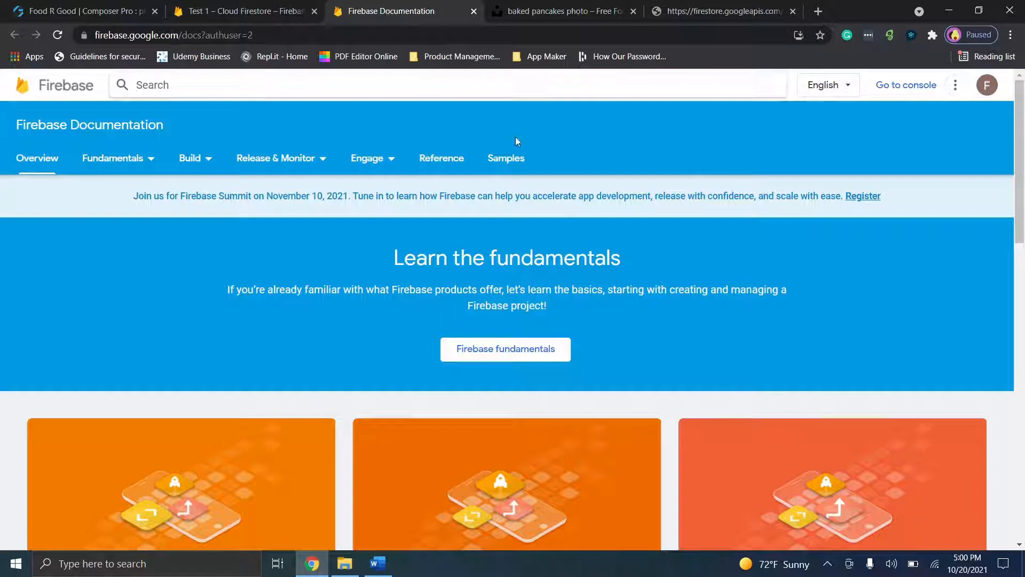
click(473, 11)
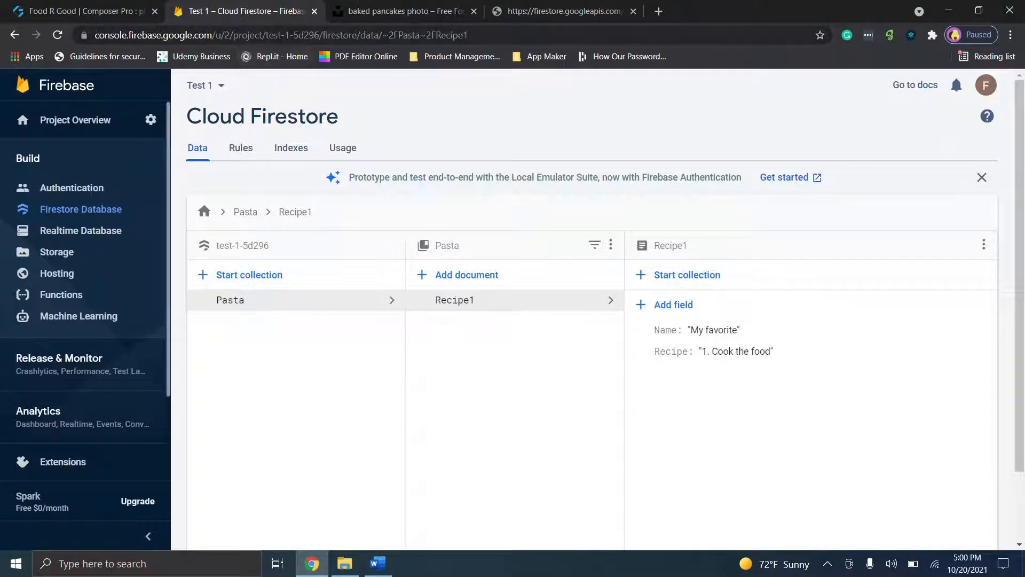
Copy the project ID test-1-5d296 from the Firebase console's web address
click(278, 37)
click(334, 35)
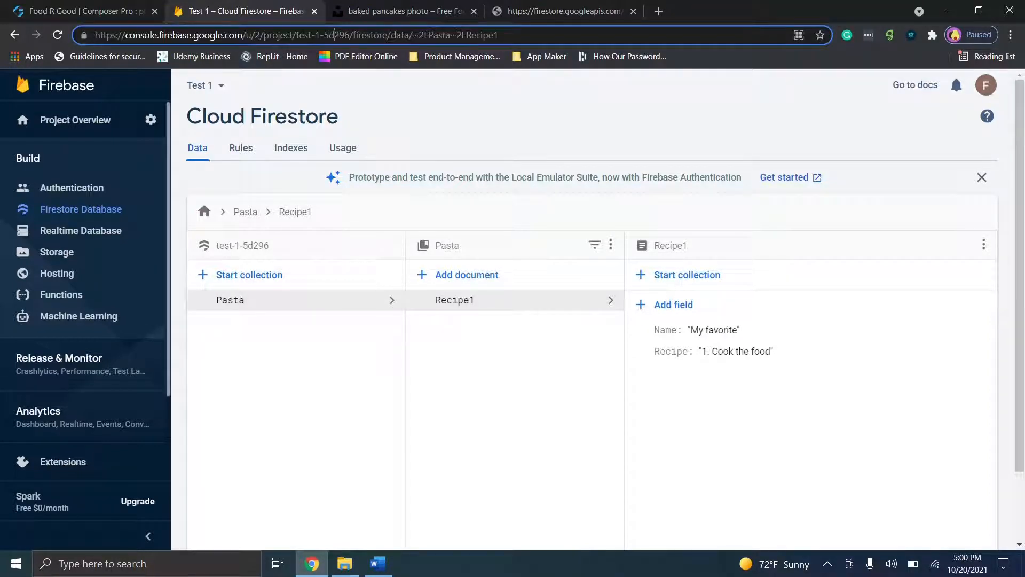
click(354, 320)
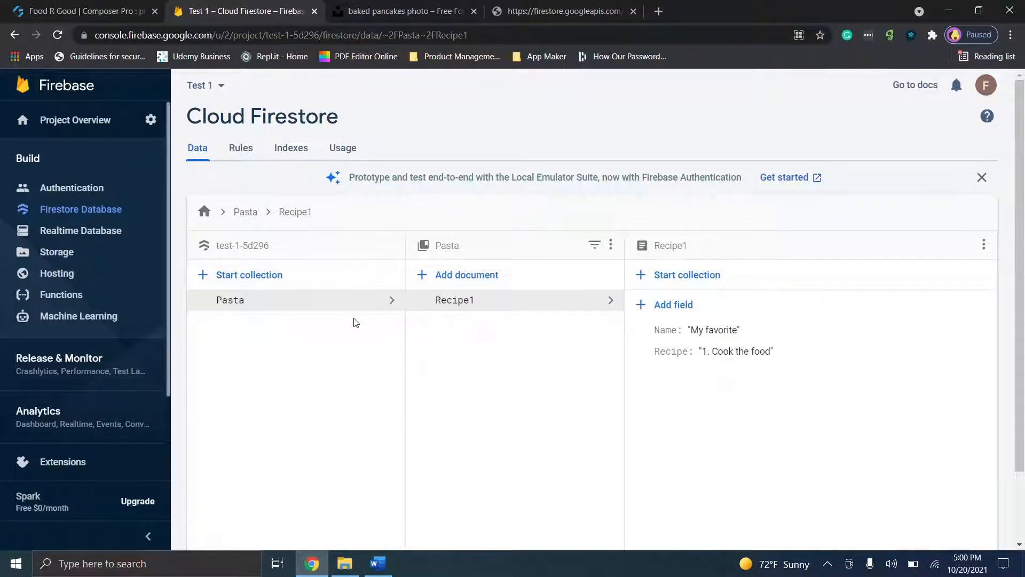
click(317, 310)
click(445, 300)
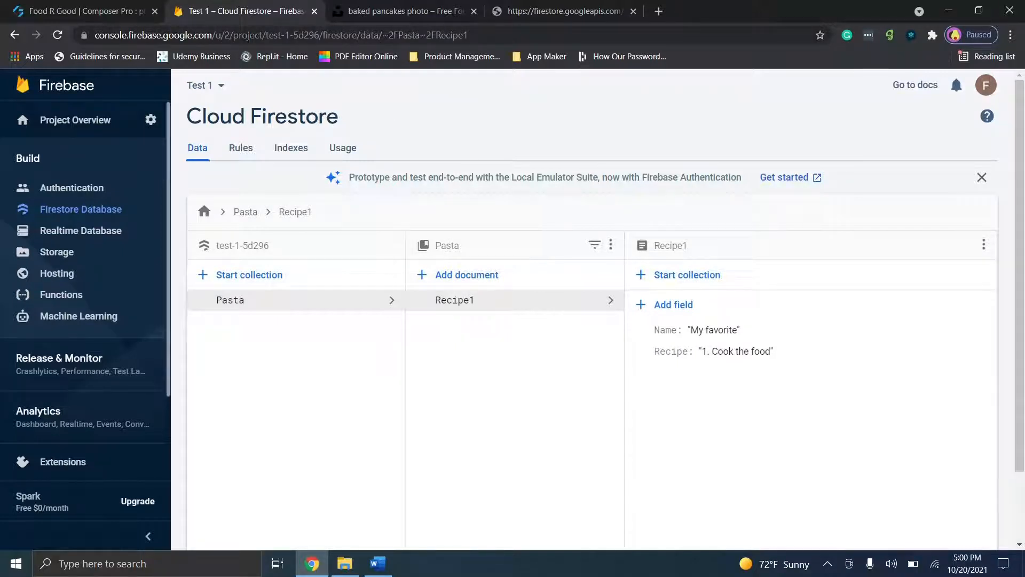
double_click(277, 36)
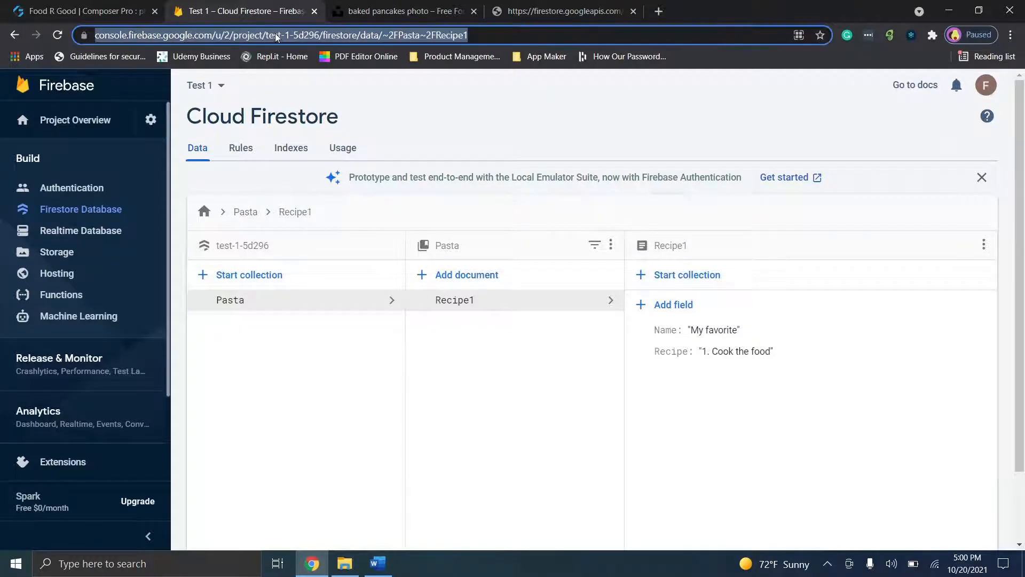
click(309, 35)
drag(296, 35, 349, 31)
key(ctrl+c)
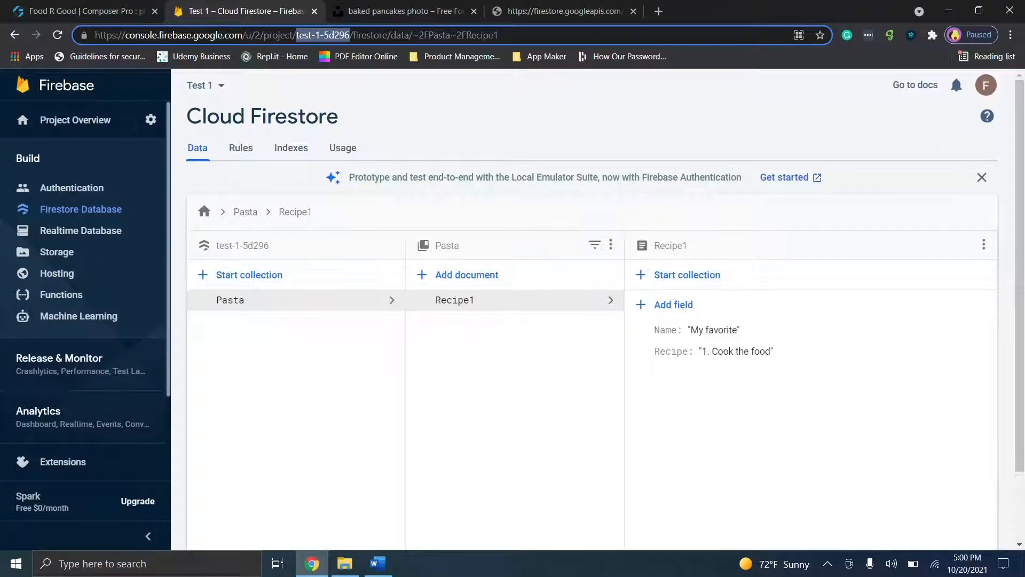
In AppGyver, replace NAME in the Get Collection relative path with the project ID test-1-5d296
click(107, 10)
click(419, 199)
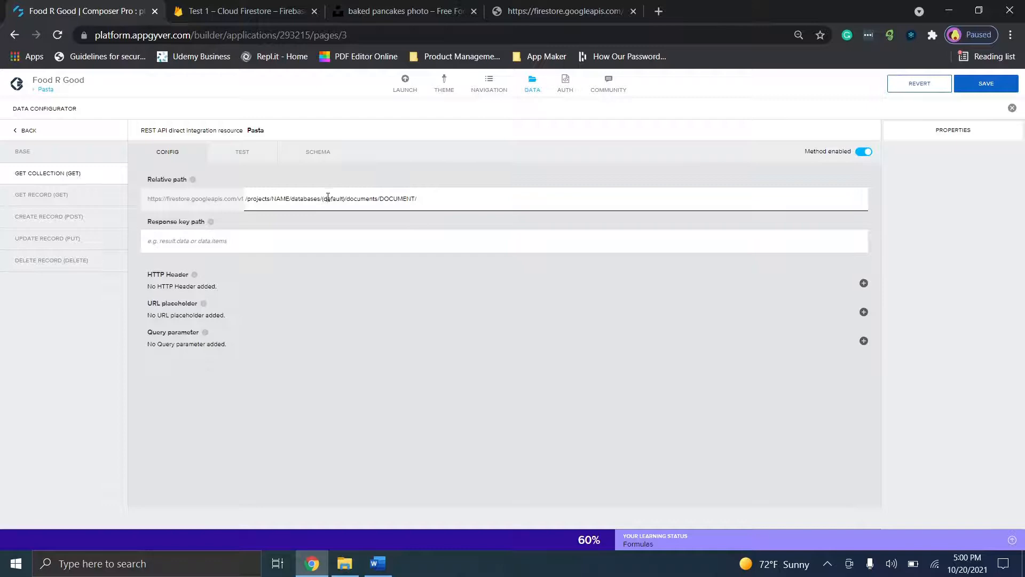
click(292, 203)
key(BackSpace)
key(BackSpace)
key(BackSpace)
key(BackSpace)
key(ctrl+v)
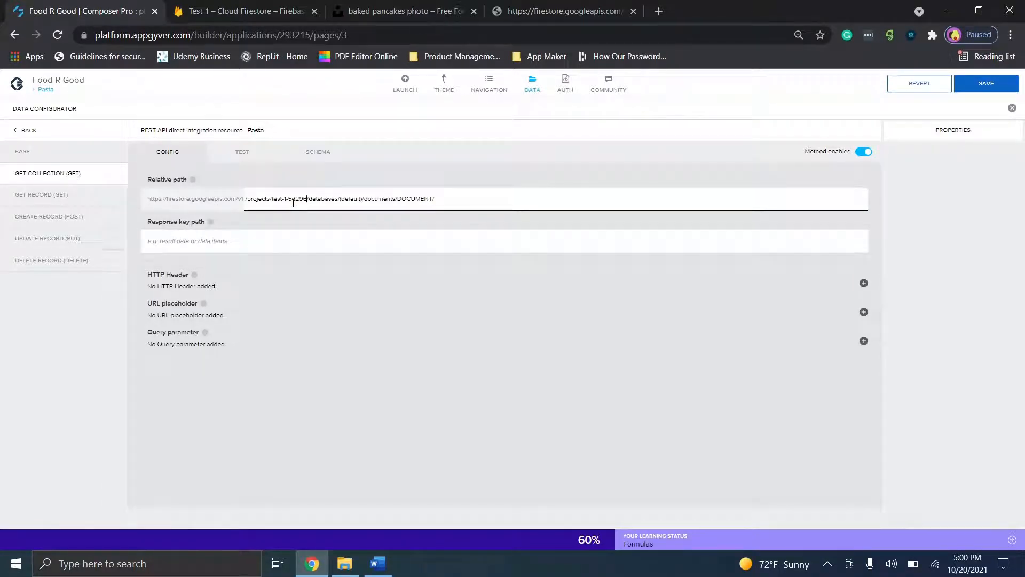
click(288, 7)
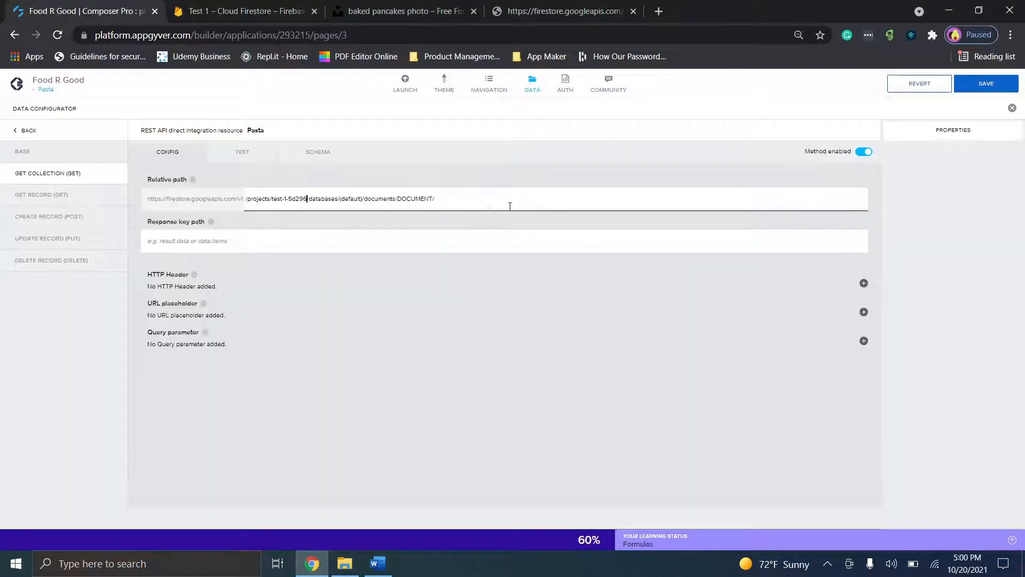
Replace DOCUMENT in the Get Collection relative path with Recipe1
click(56, 8)
click(558, 239)
key(BackSpace)
key(BackSpace)
key(BackSpace)
key(BackSpace)
key(BackSpace)
key(BackSpace)
key(BackSpace)
text(Recipe)
text(1/)
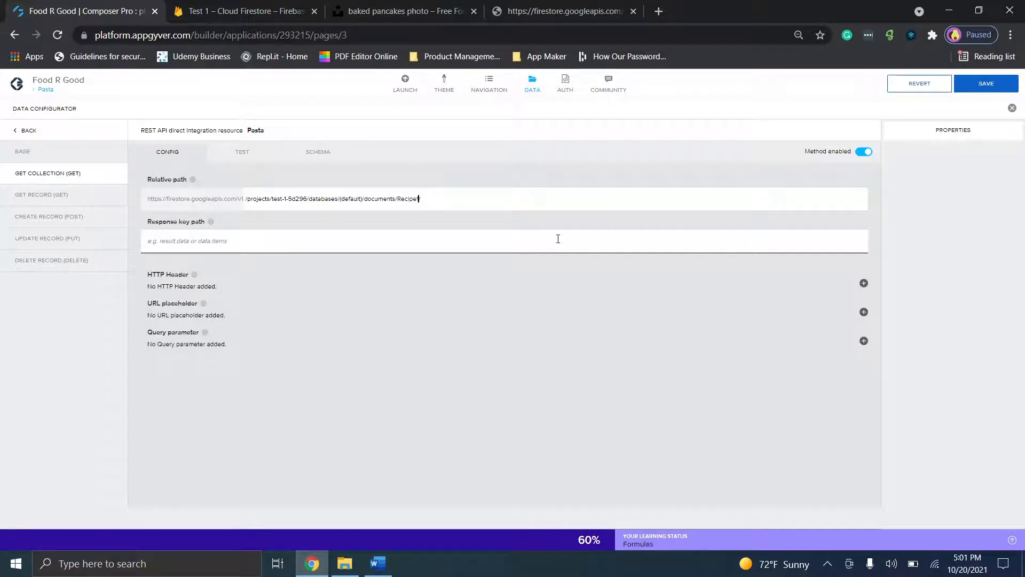
Set the Get Collection response key path to documents and run the API test
click(432, 247)
text(documents)
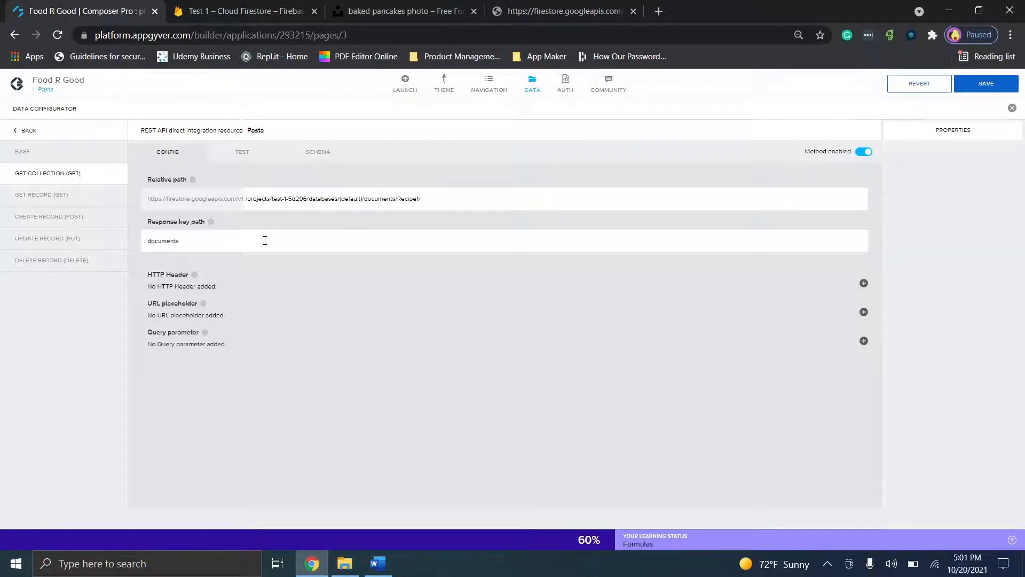
click(252, 161)
click(230, 183)
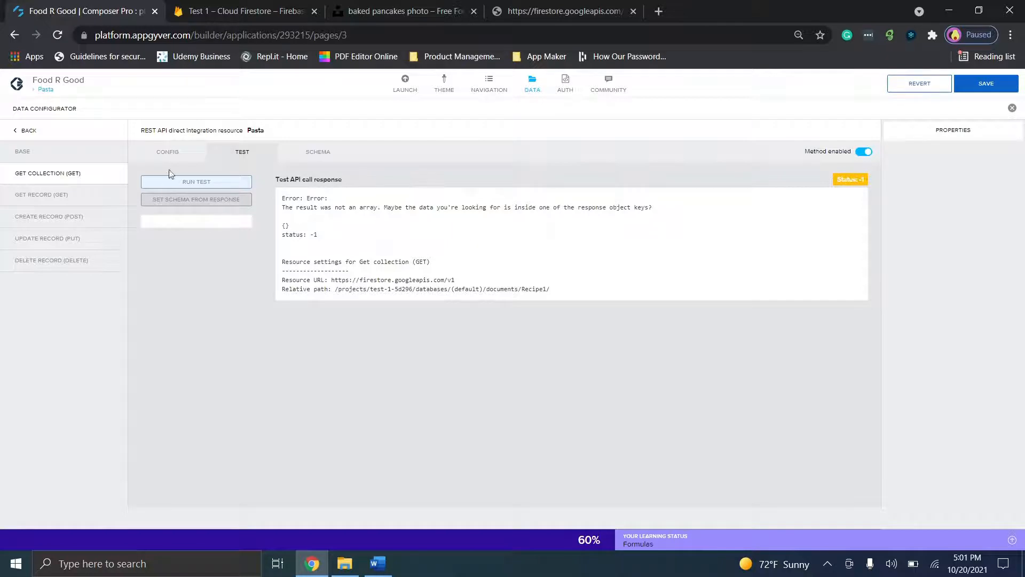
click(168, 154)
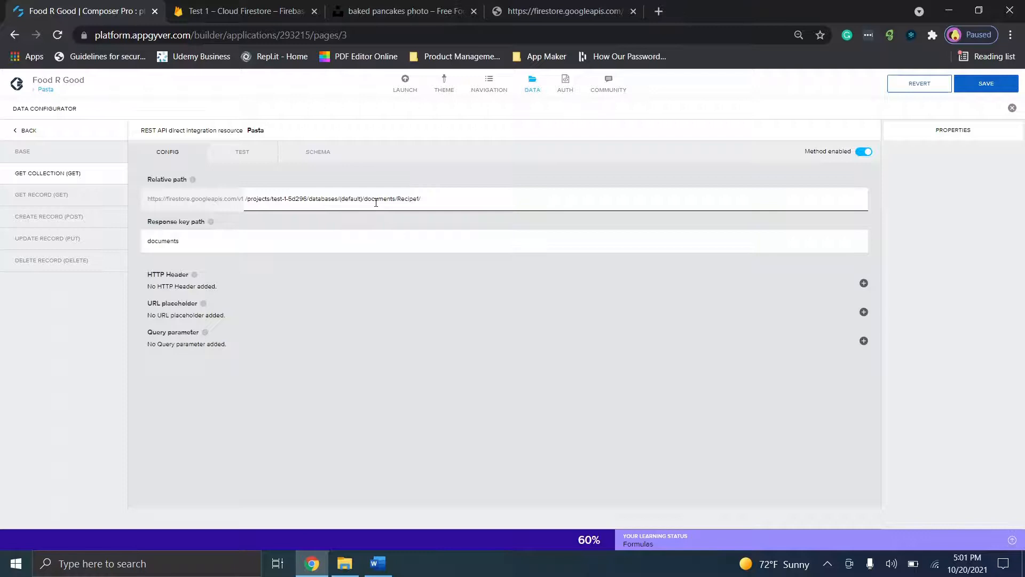
Review the Recipe1 document in Firebase and the post request URL in the Word notes
click(246, 11)
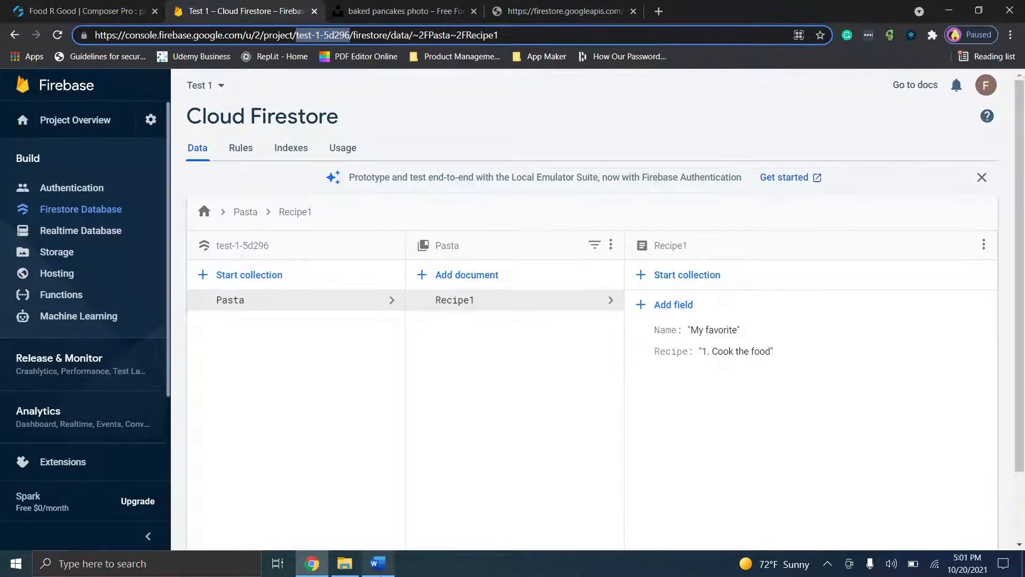
click(378, 563)
click(826, 297)
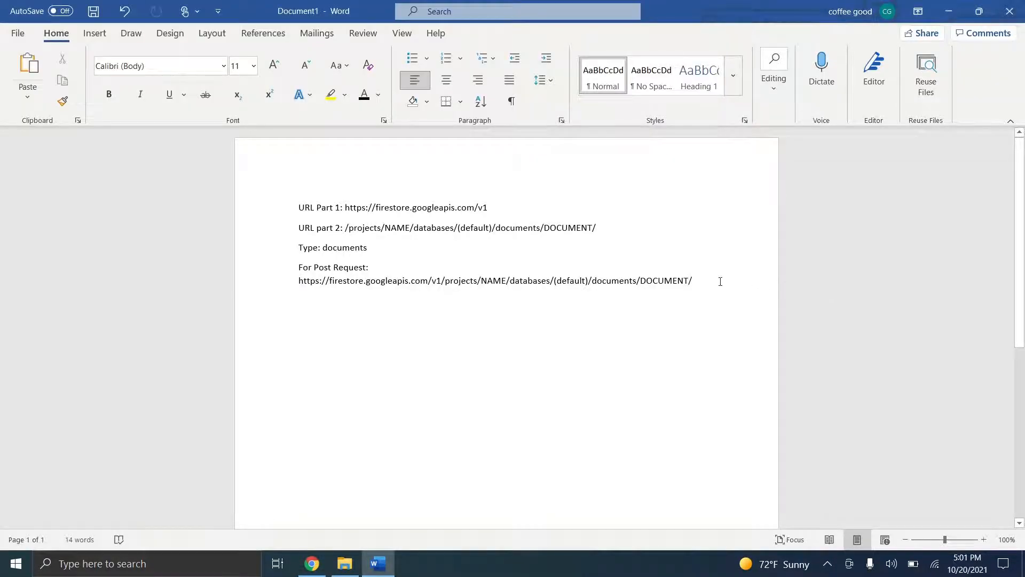
drag(709, 282, 309, 295)
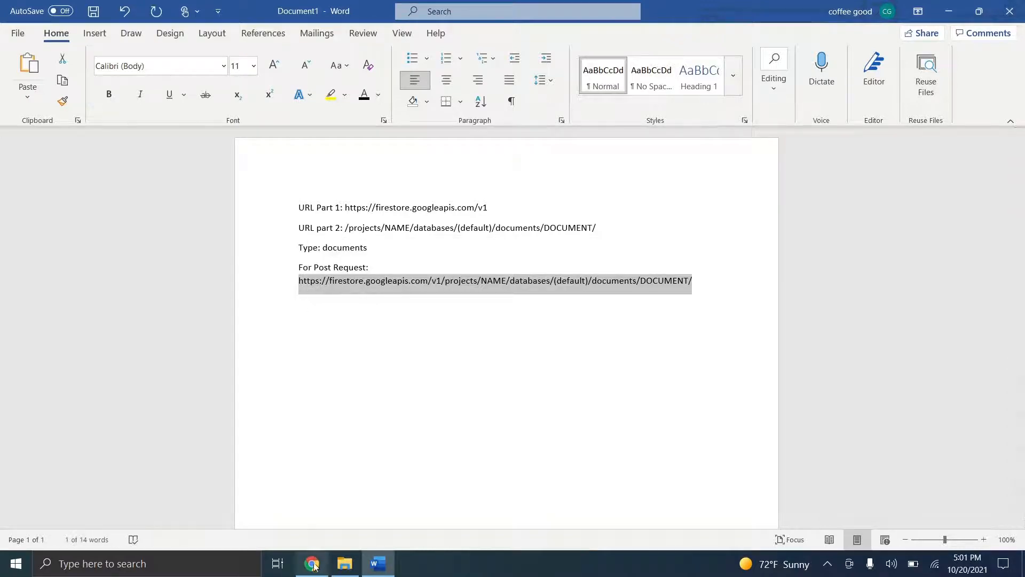
mouse_move(314, 567)
click(315, 504)
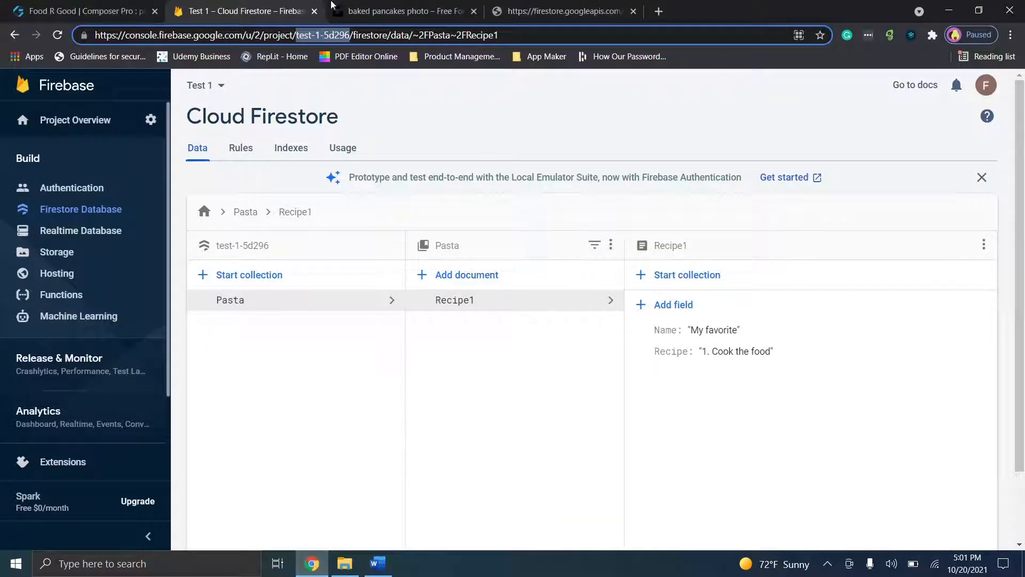
Examine the Firestore REST response's Recipe and Name fields and its web address, and compare them with the collection and document in Firebase
click(614, 8)
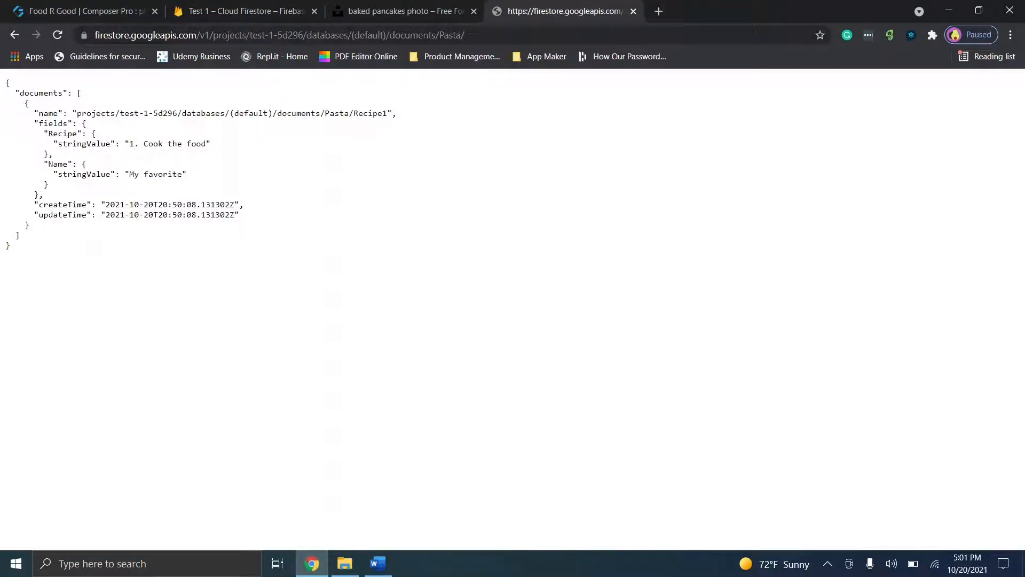
double_click(78, 135)
drag(206, 143, 134, 147)
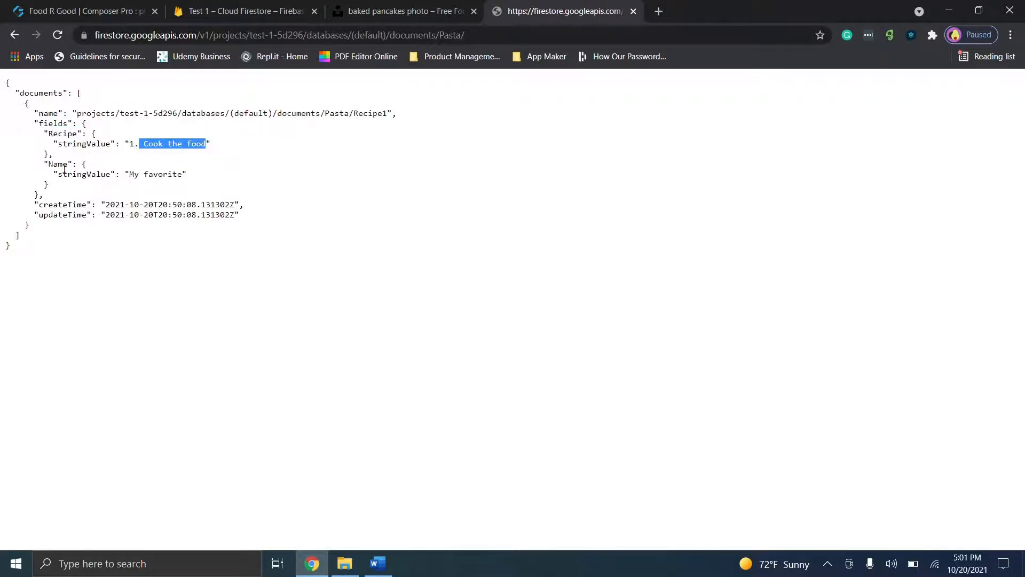
drag(57, 164, 59, 166)
click(151, 170)
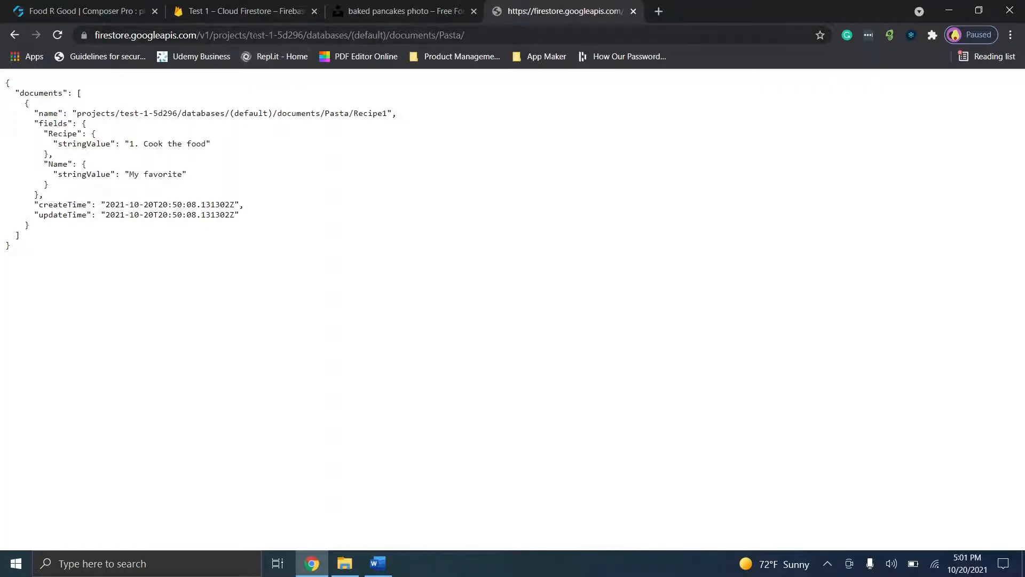
click(356, 34)
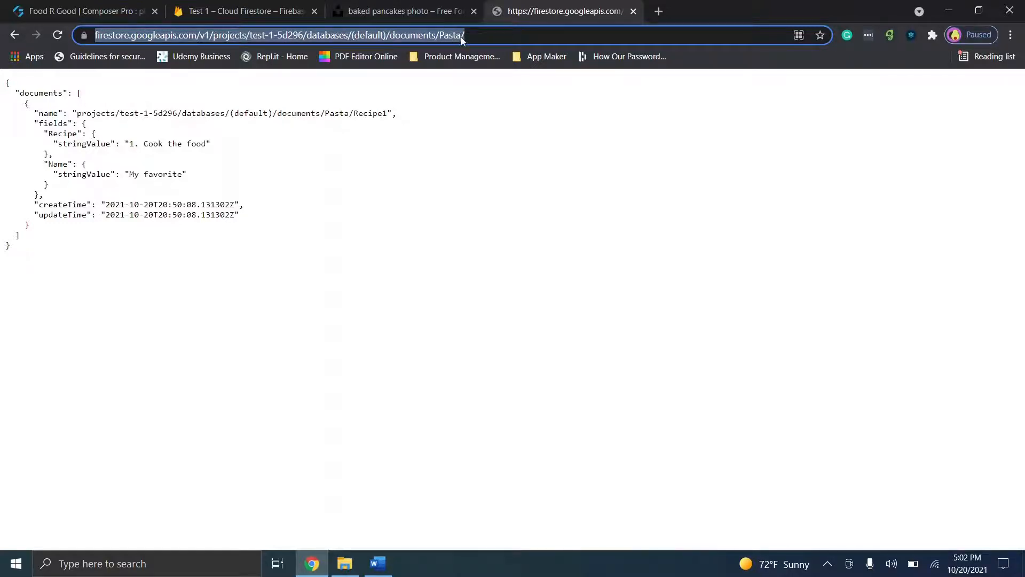
click(189, 5)
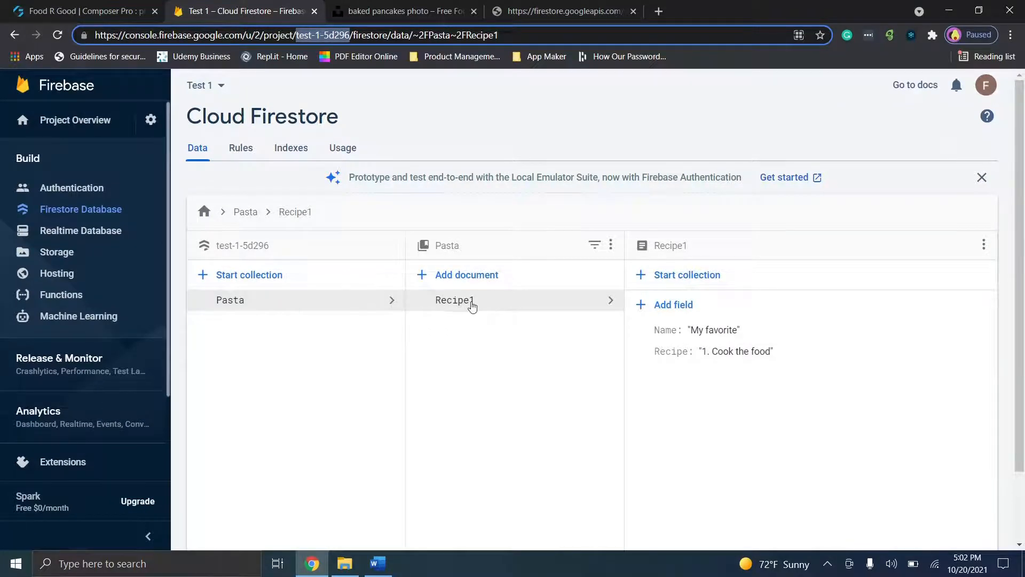
In AppGyver, replace Recipe1 in the Get Collection relative path with Pasta and run the API test
click(74, 11)
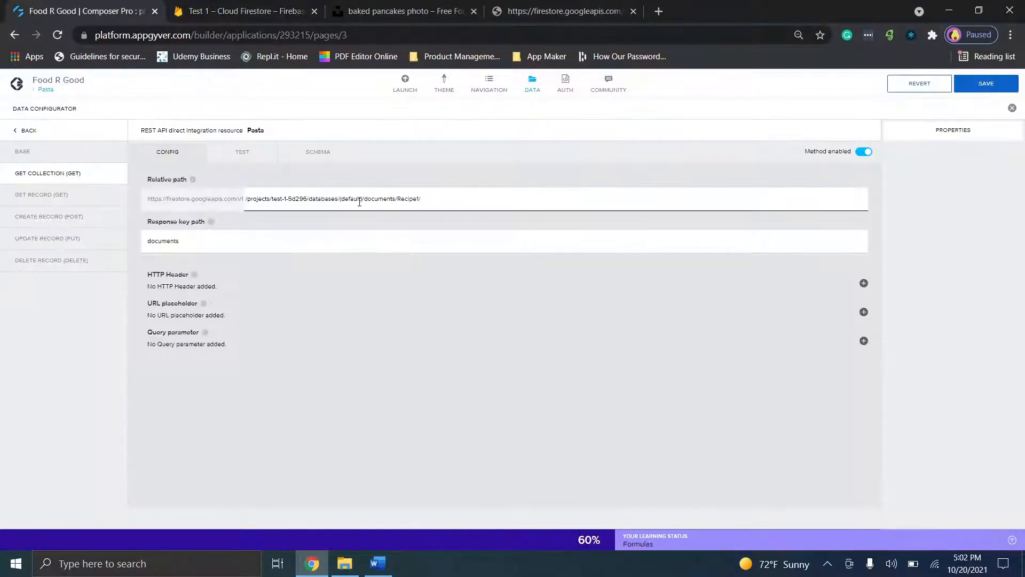
click(441, 204)
key(BackSpace)
key(BackSpace)
key(BackSpace)
key(BackSpace)
key(BackSpace)
key(BackSpace)
key(BackSpace)
text(asta/)
click(240, 154)
click(219, 183)
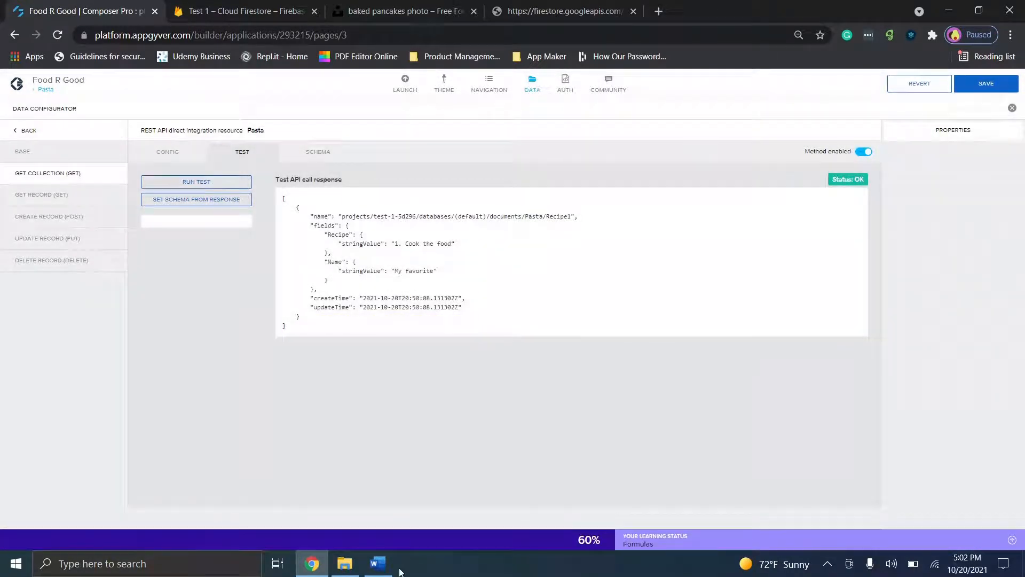
In the Word notes, replace DOCUMENT with COLLECTION in the post request URL
click(378, 563)
double_click(370, 288)
click(369, 288)
drag(544, 273, 681, 294)
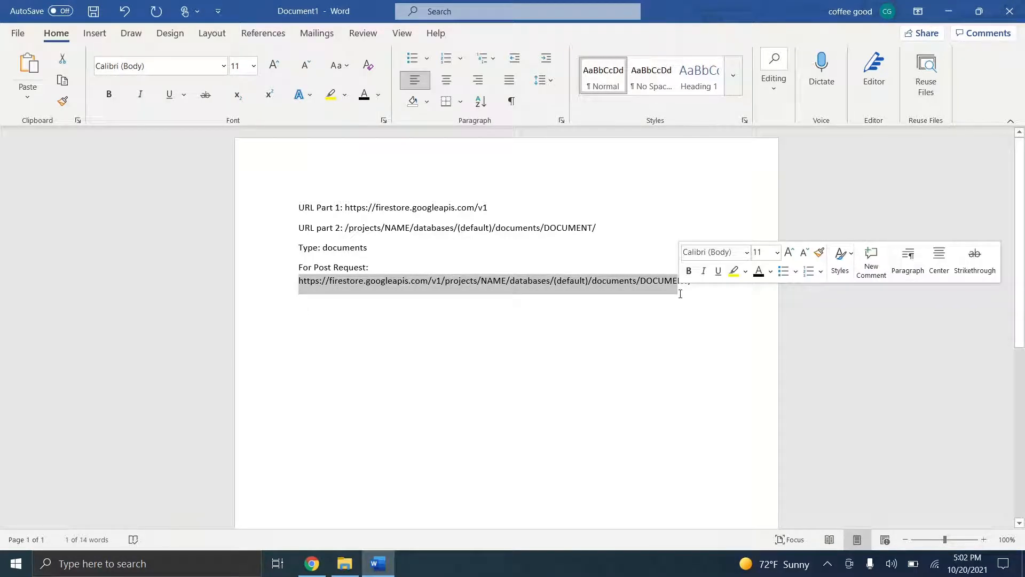
click(609, 304)
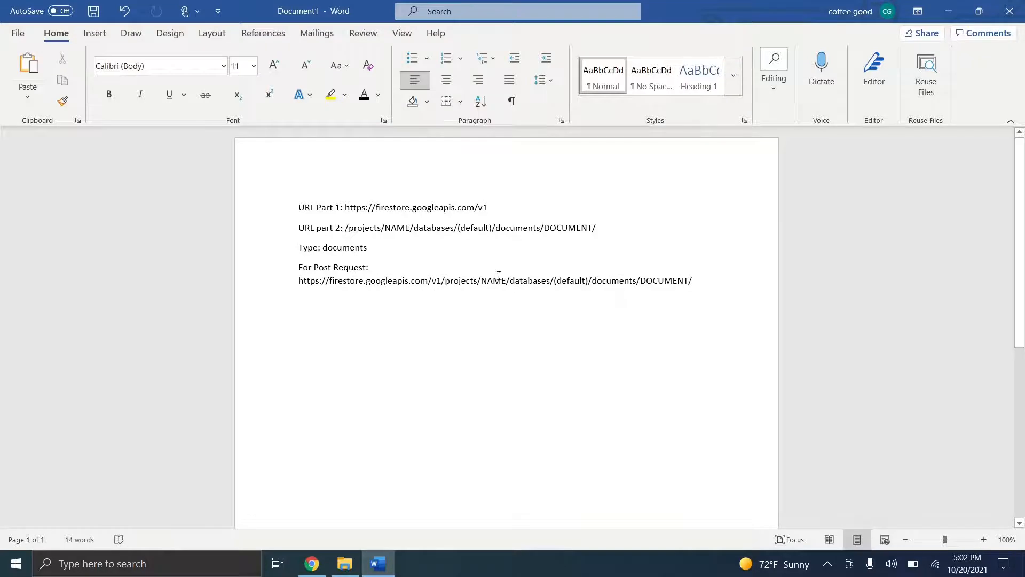
drag(503, 277, 489, 278)
drag(685, 280, 644, 287)
text(COLLEC)
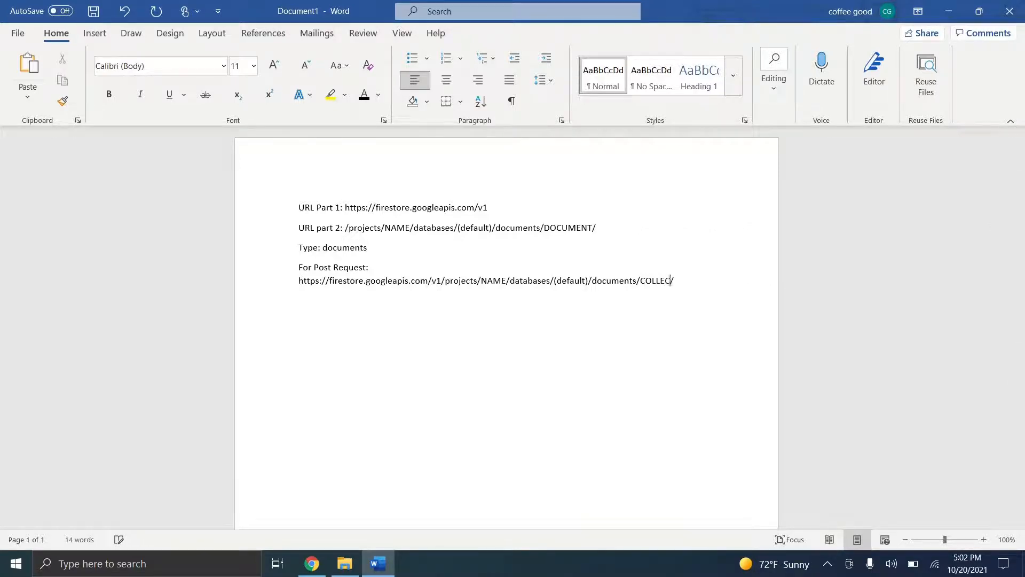
text(TION)
key(BackSpace)
key(BackSpace)
text(ION)
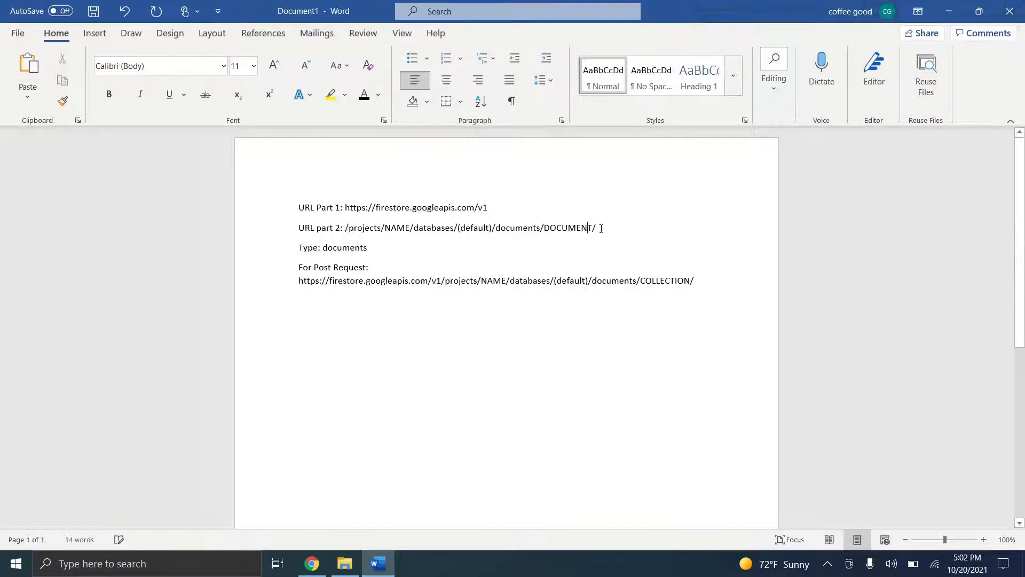
Replace DOCUMENT with COLLECTION in URL part 2 of the notes
key(BackSpace)
key(BackSpace)
key(BackSpace)
text(C)
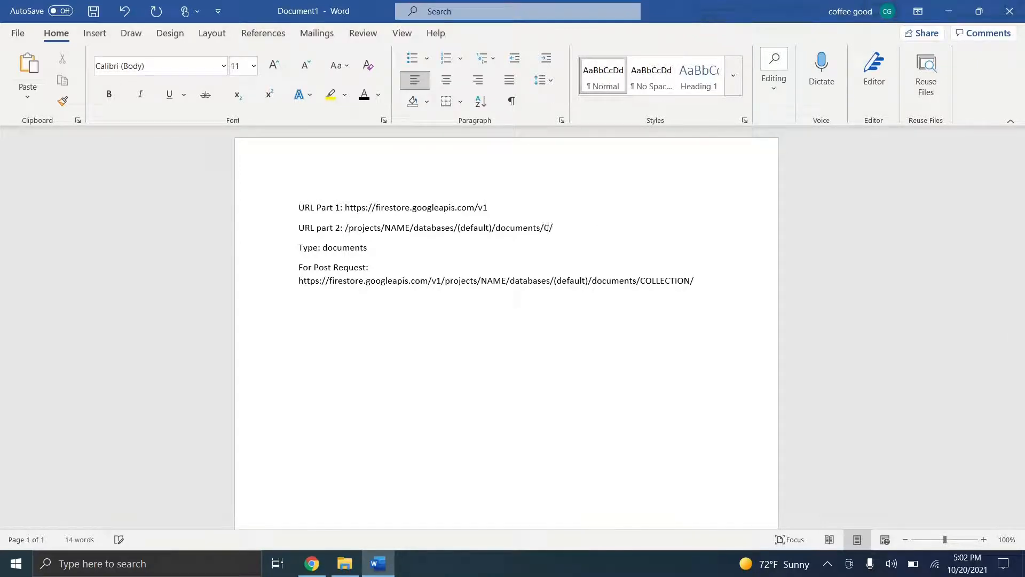
text(OLLECTION)
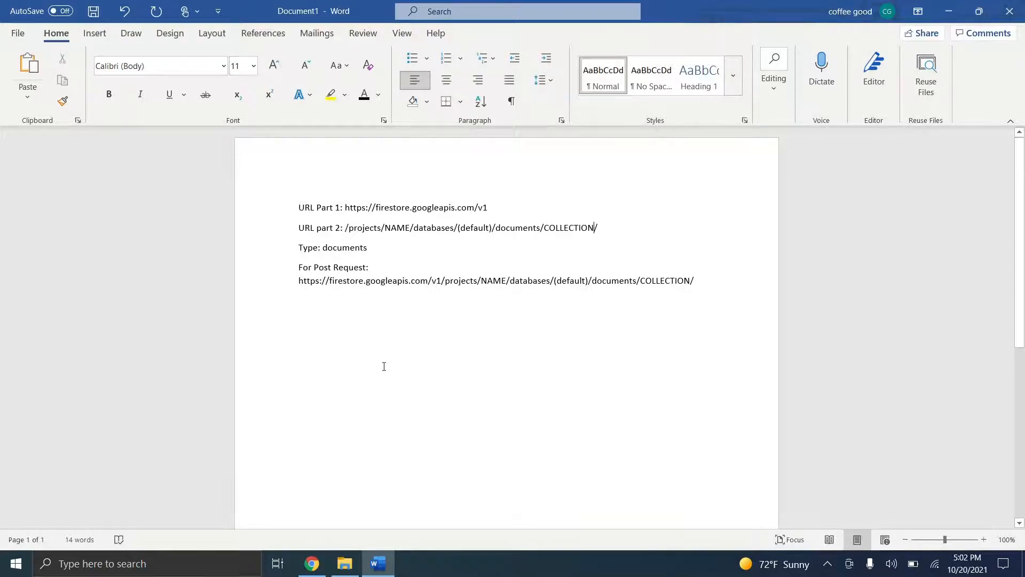
In AppGyver, set the Pasta resource's Get Collection schema from the test response and save the app
click(324, 561)
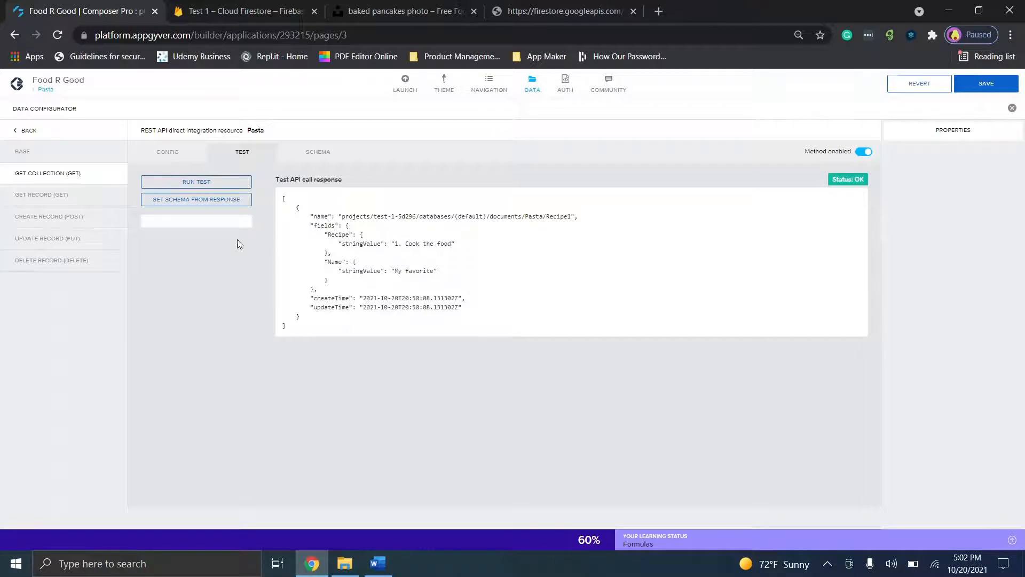
click(200, 201)
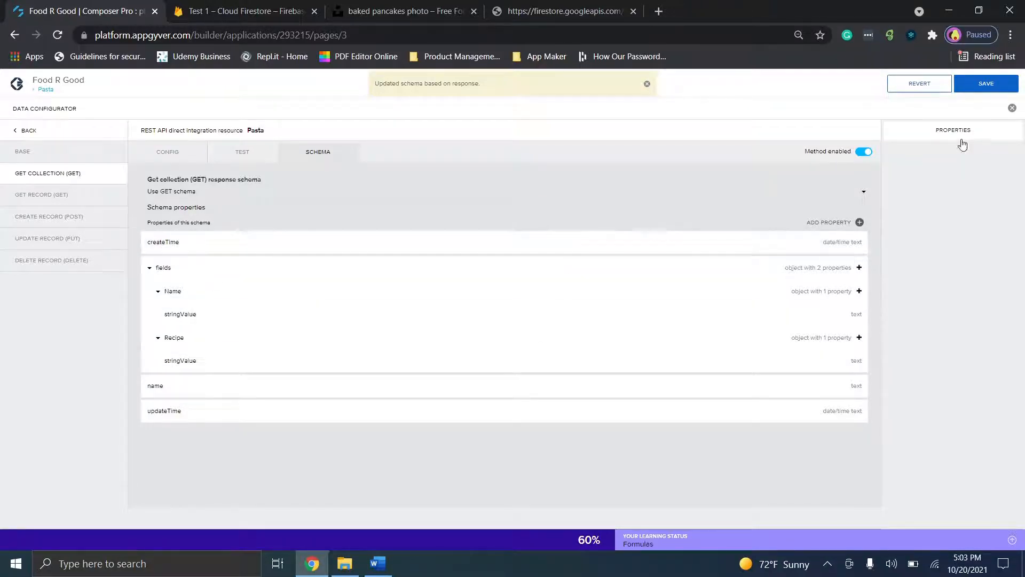
click(986, 88)
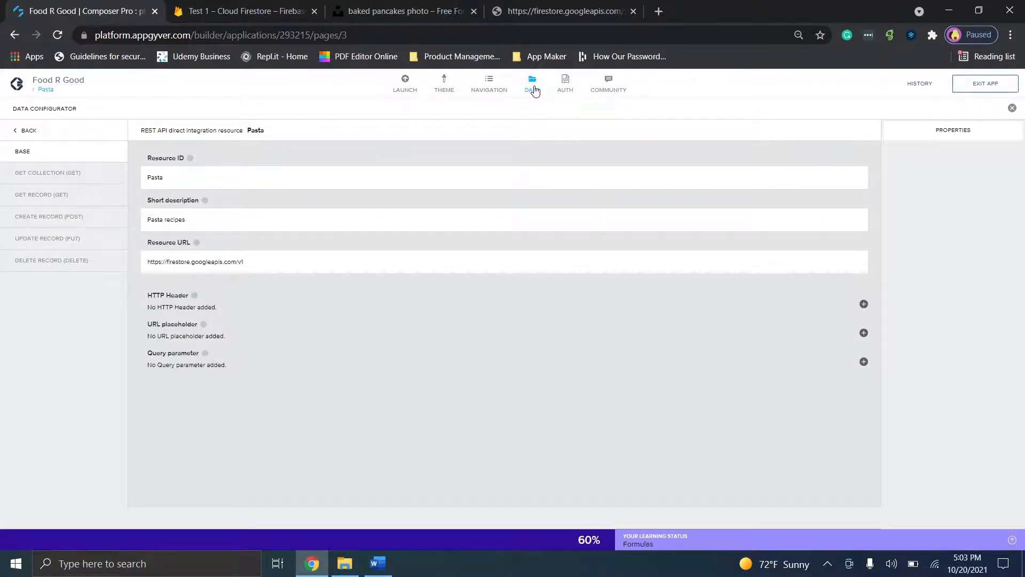
click(534, 87)
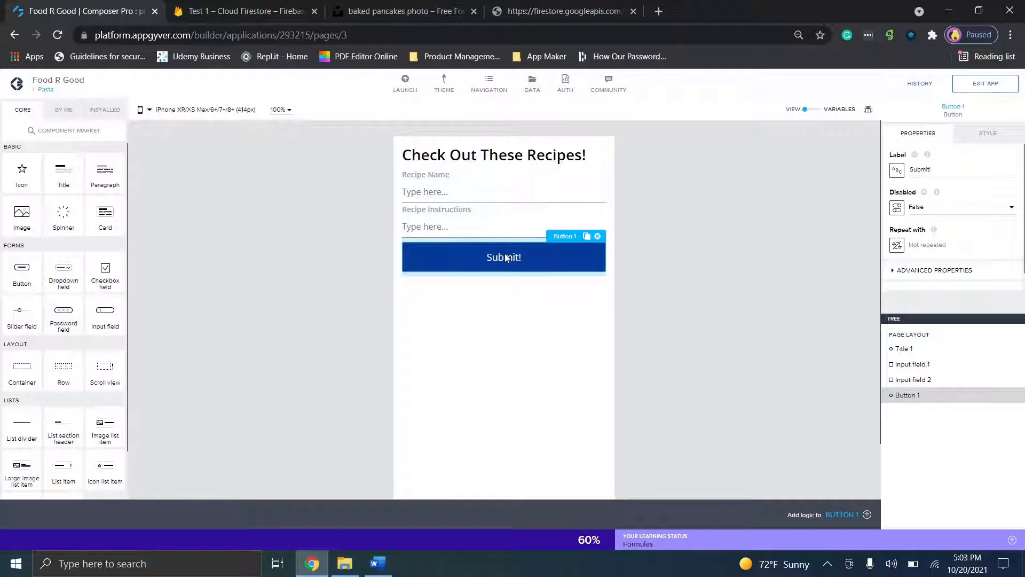
Open the Submit! button's logic and install the HTTP request flow function from the market, searching for http
click(835, 517)
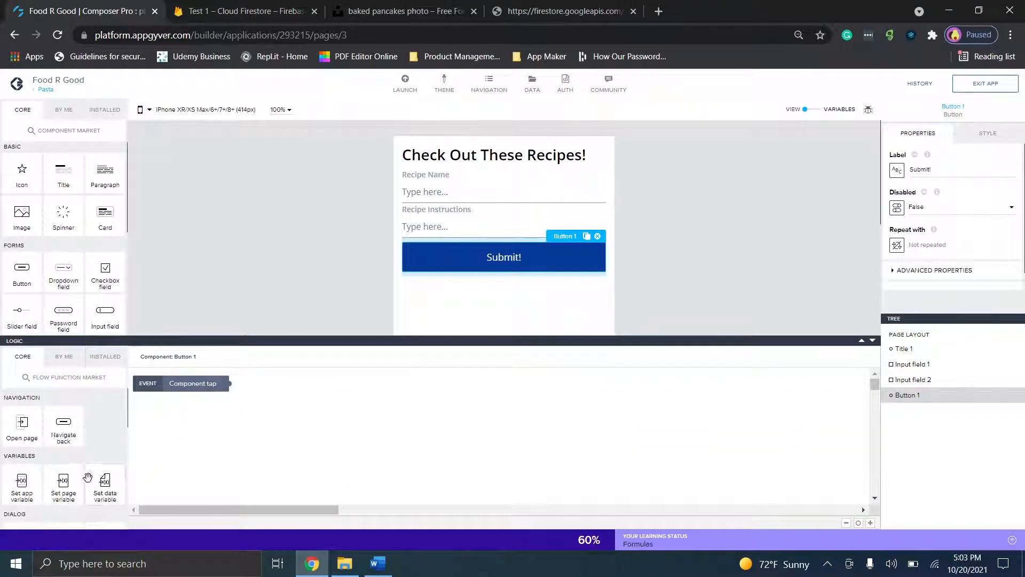
click(68, 379)
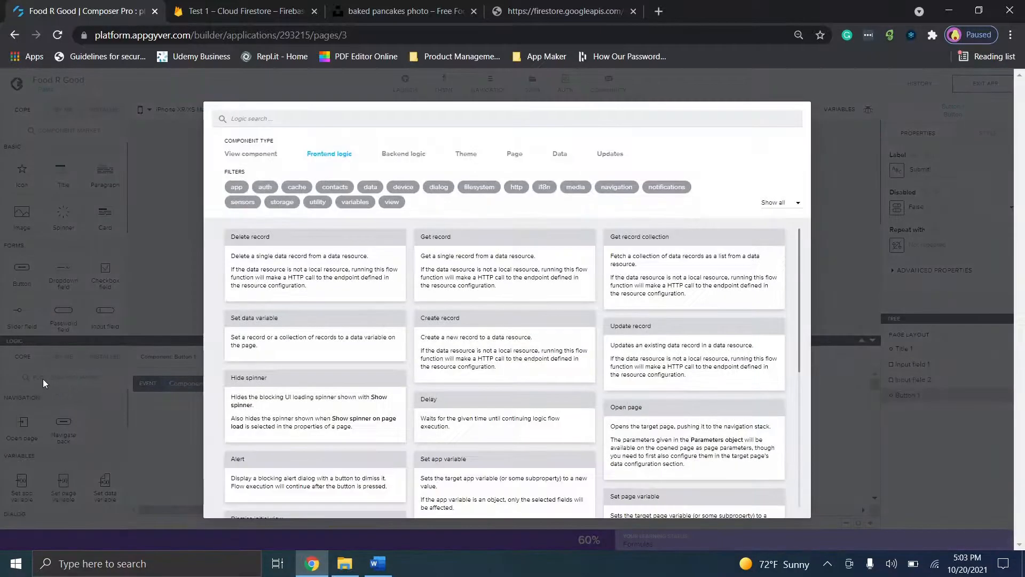
click(334, 124)
text(http)
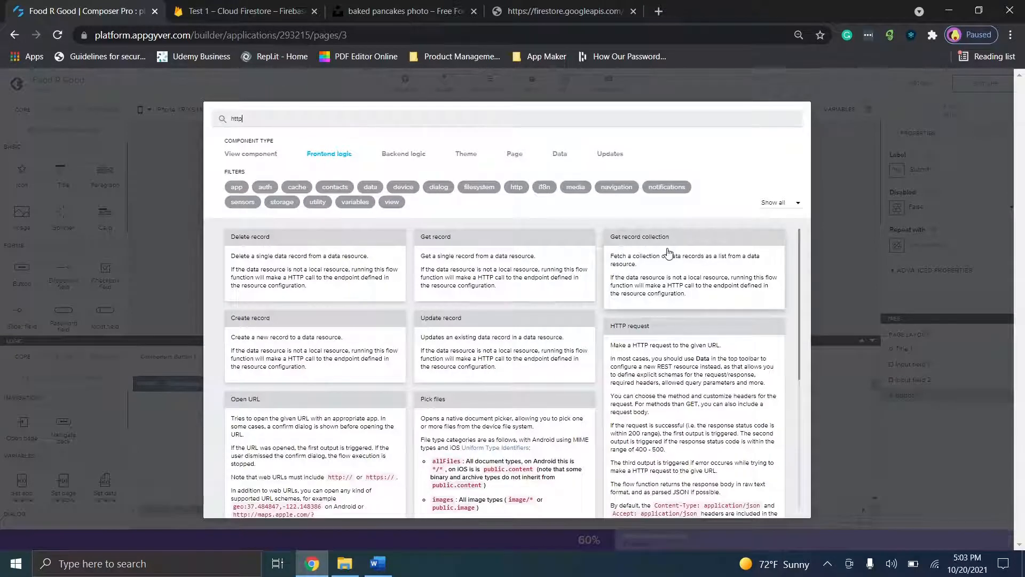
click(677, 375)
click(259, 177)
Add an HTTP request to the Submit! button's logic, connect the Component tap event to it, and select it
drag(27, 400, 327, 400)
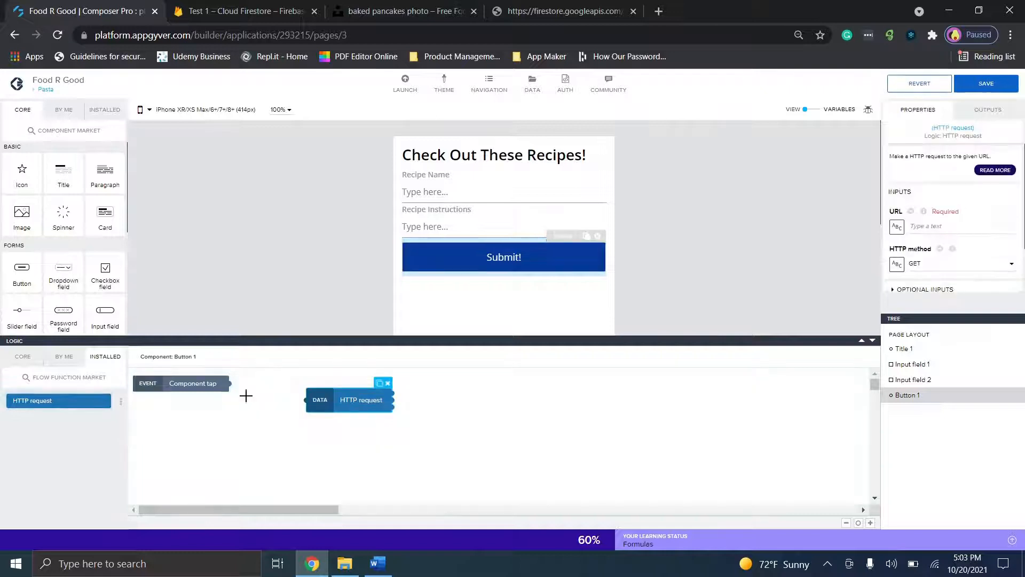
drag(228, 383, 311, 400)
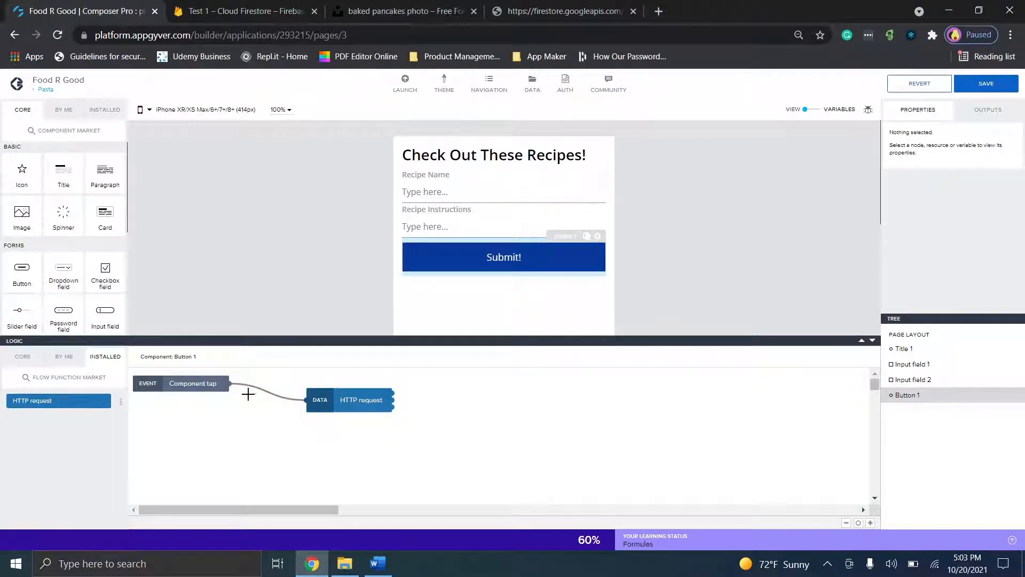
click(366, 399)
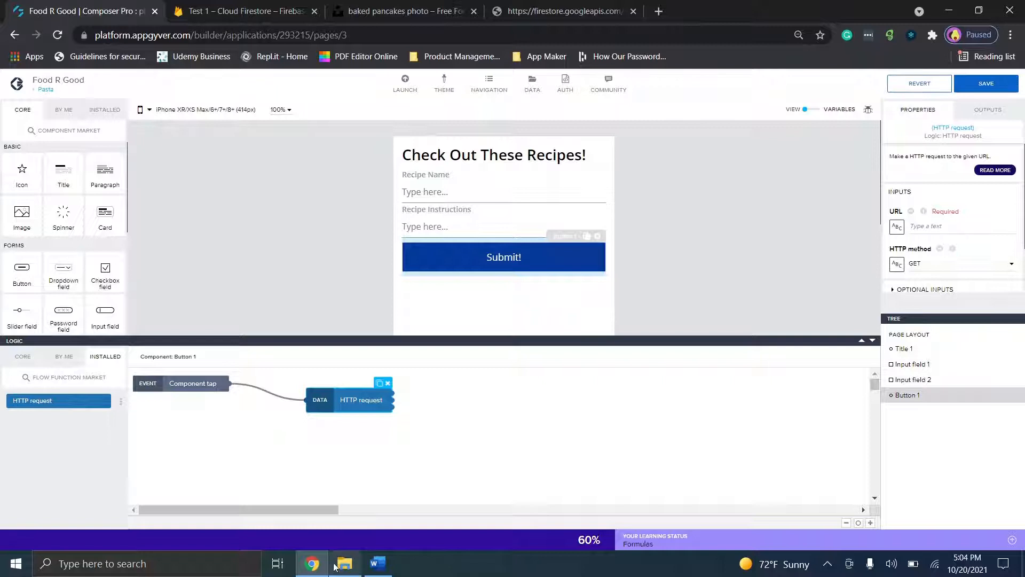
Check the post-request URL format in the Word notes, and copy the Pasta collection URL from the Firestore response page in the browser
click(377, 564)
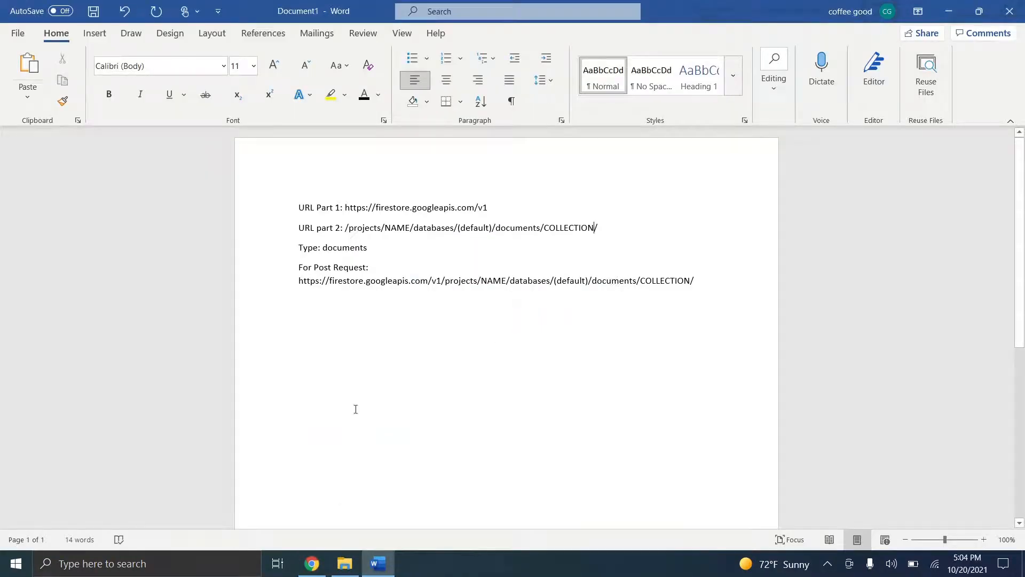
click(315, 561)
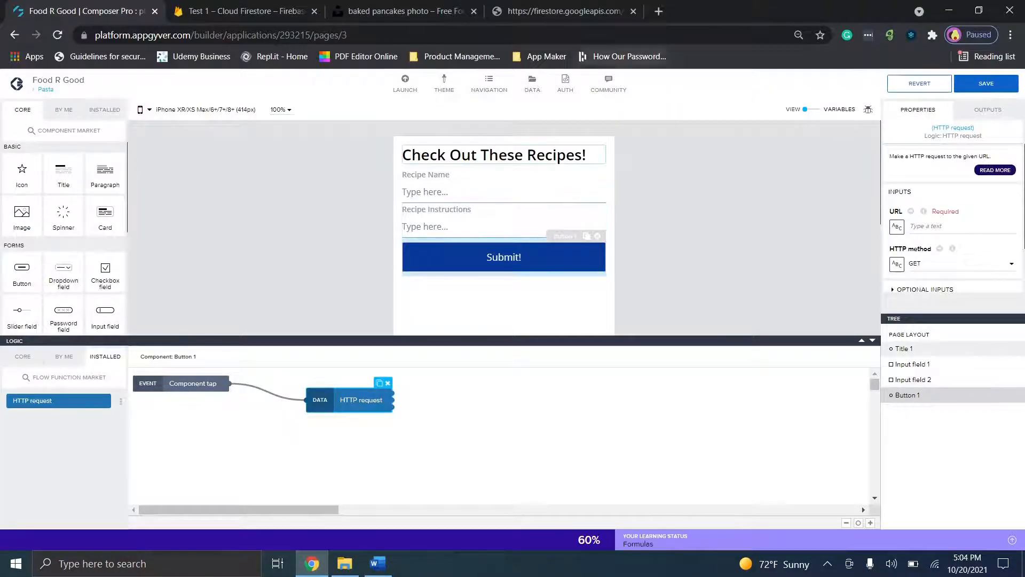
click(566, 7)
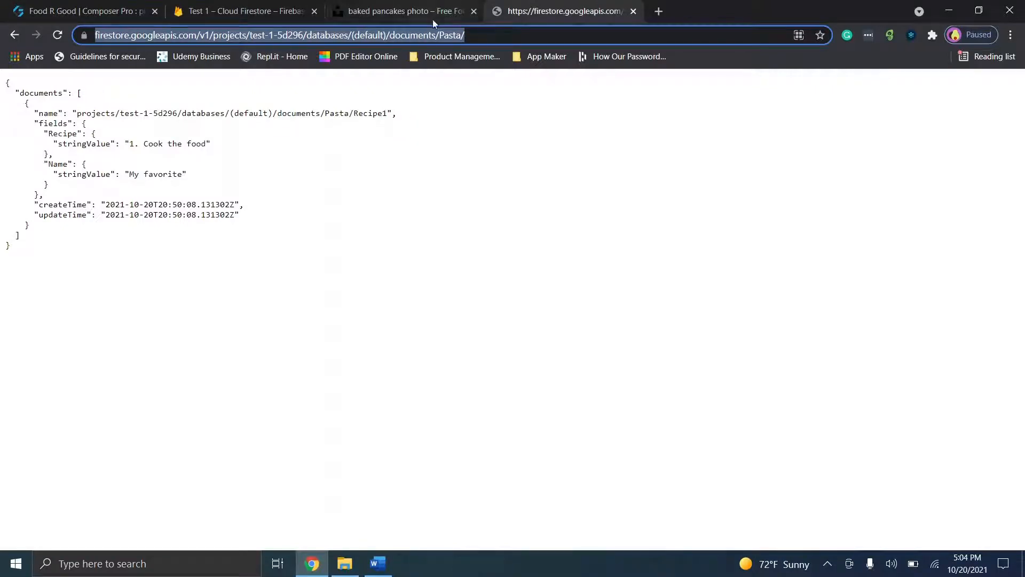
key(BackSpace)
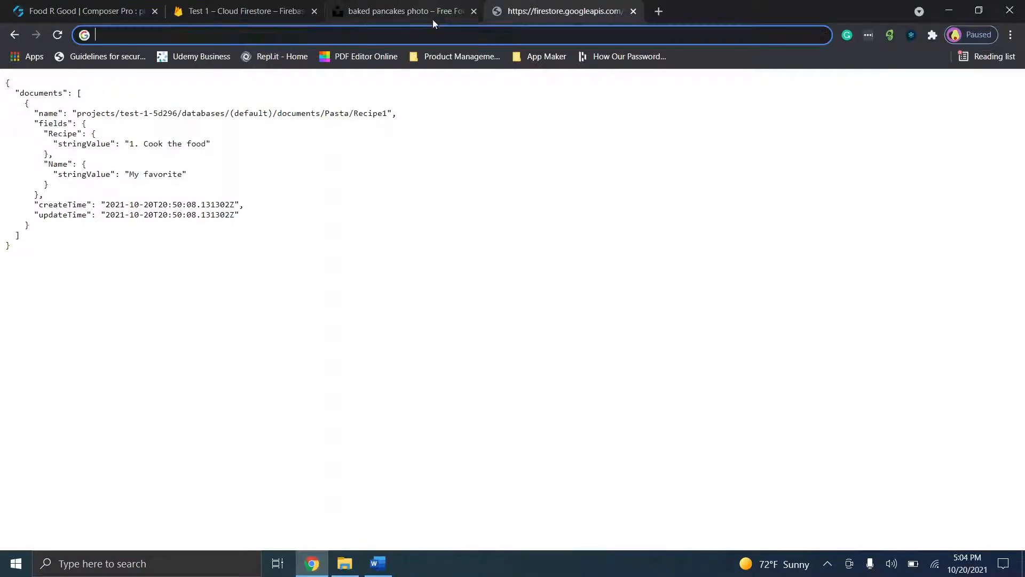
click(96, 4)
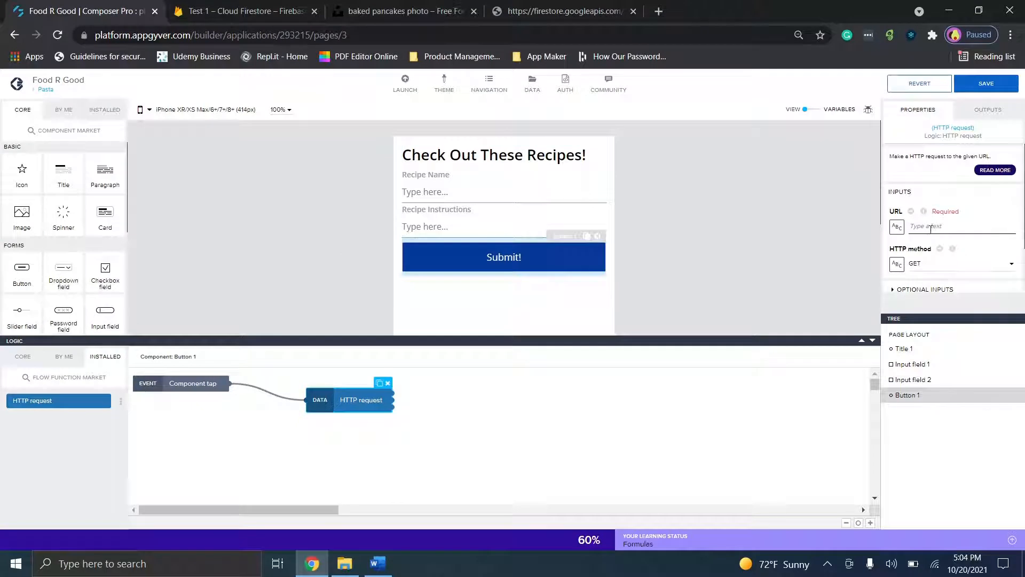
click(916, 264)
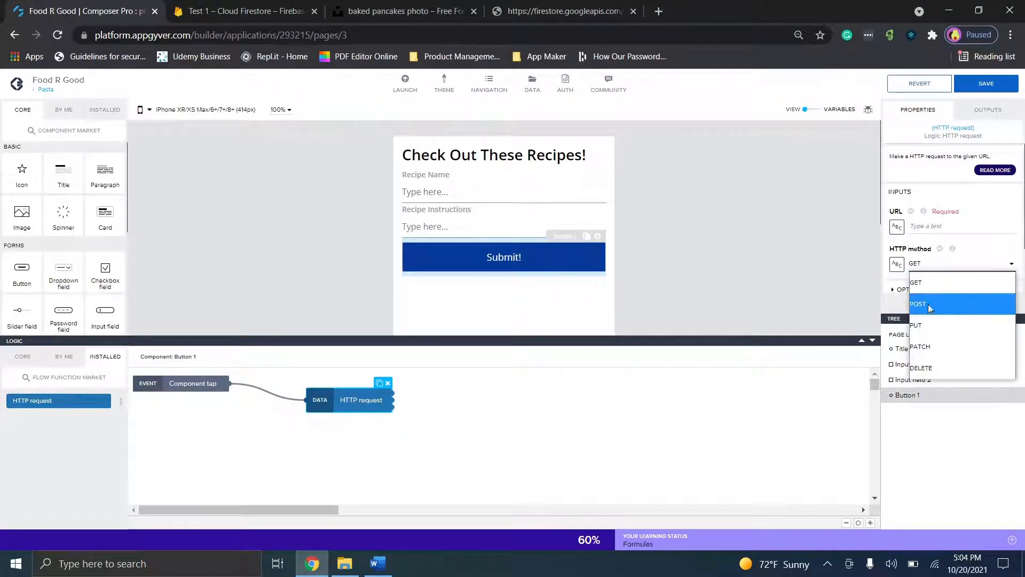
click(929, 306)
click(925, 228)
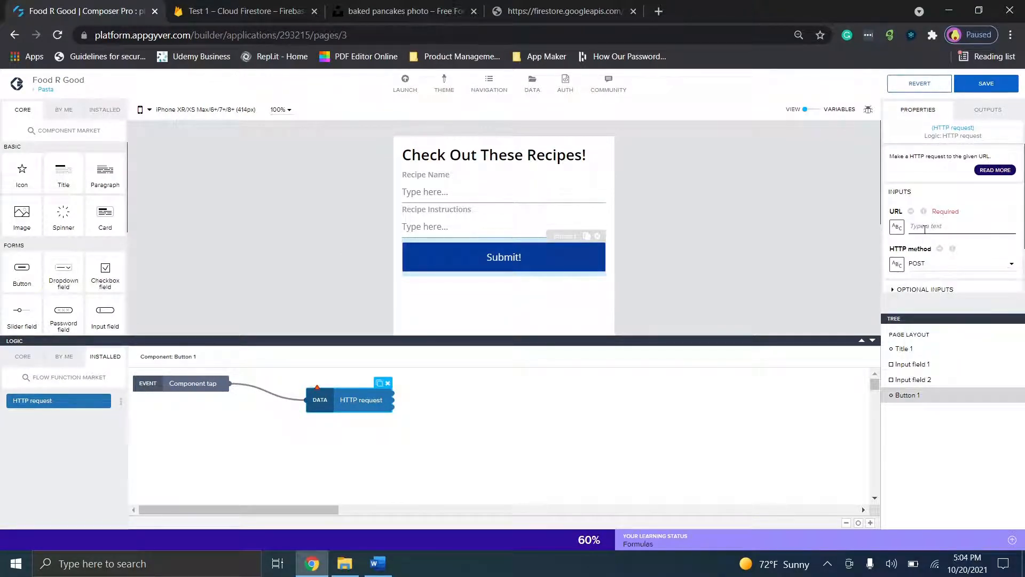
key(ctrl+v)
text(/)
View the HTTP request's optional inputs, including its custom headers list, without adding a header, and save the app
scroll(959, 228, down, 1)
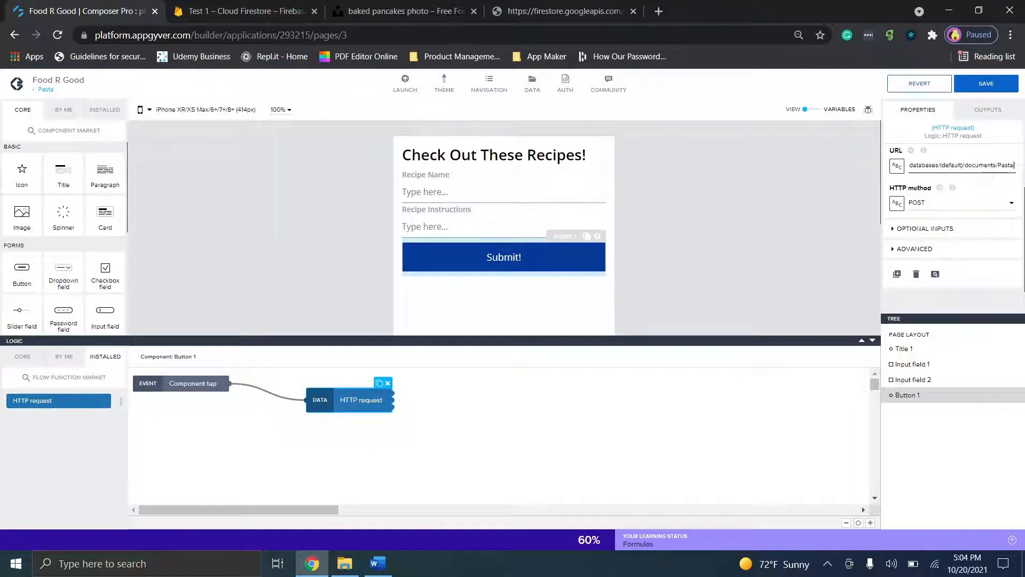
click(925, 229)
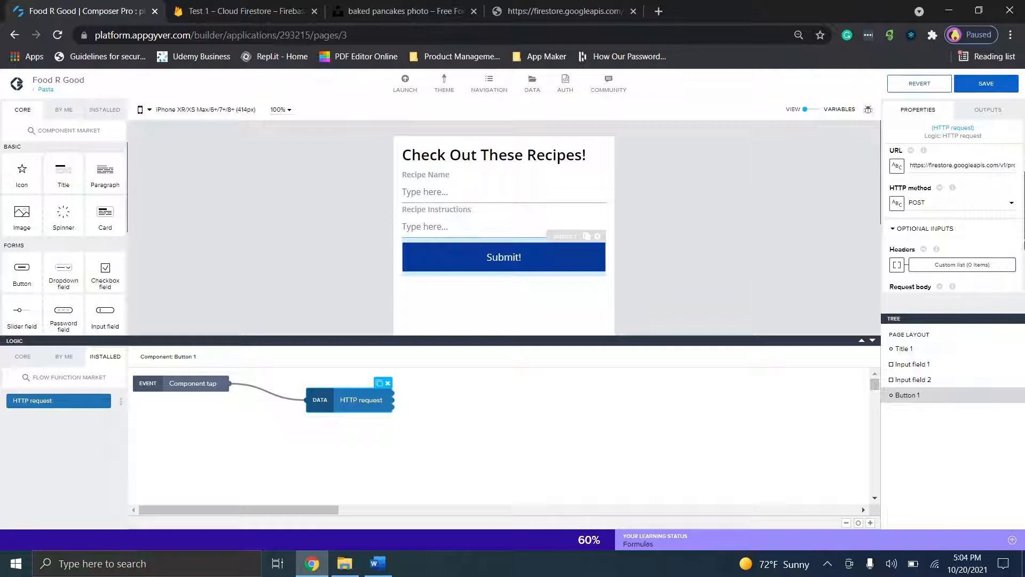
scroll(932, 220, down, 1)
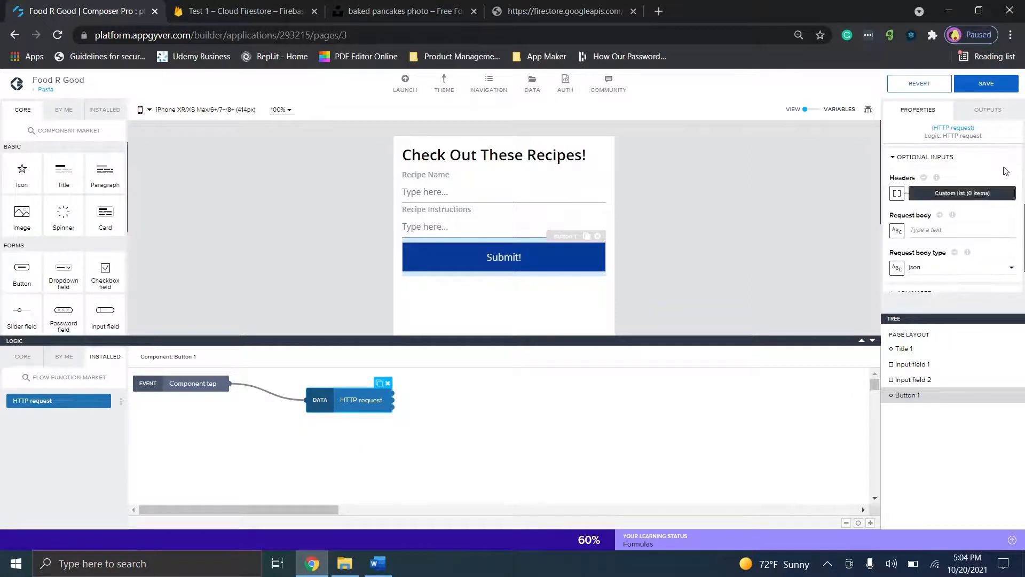
click(991, 192)
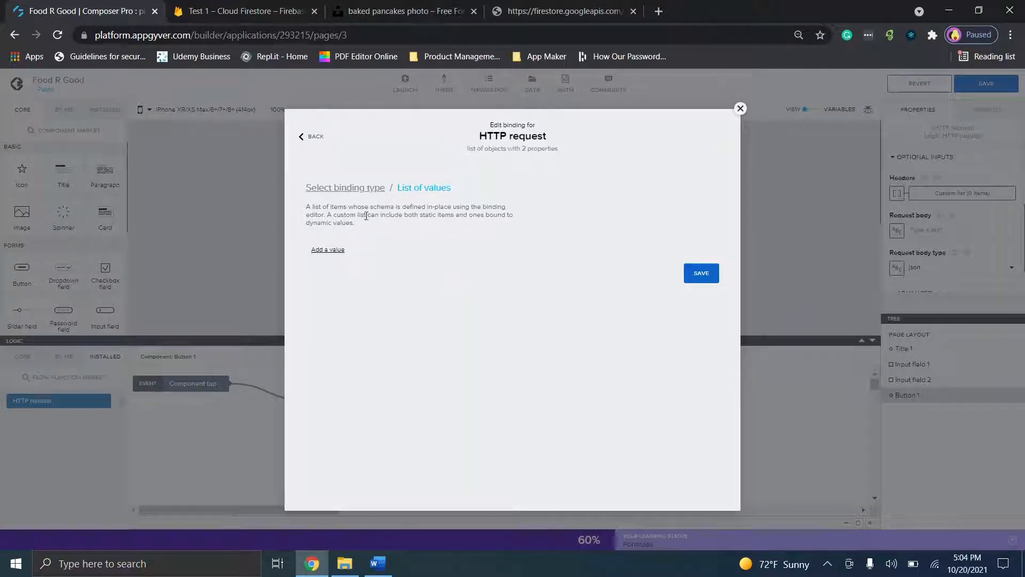
click(740, 109)
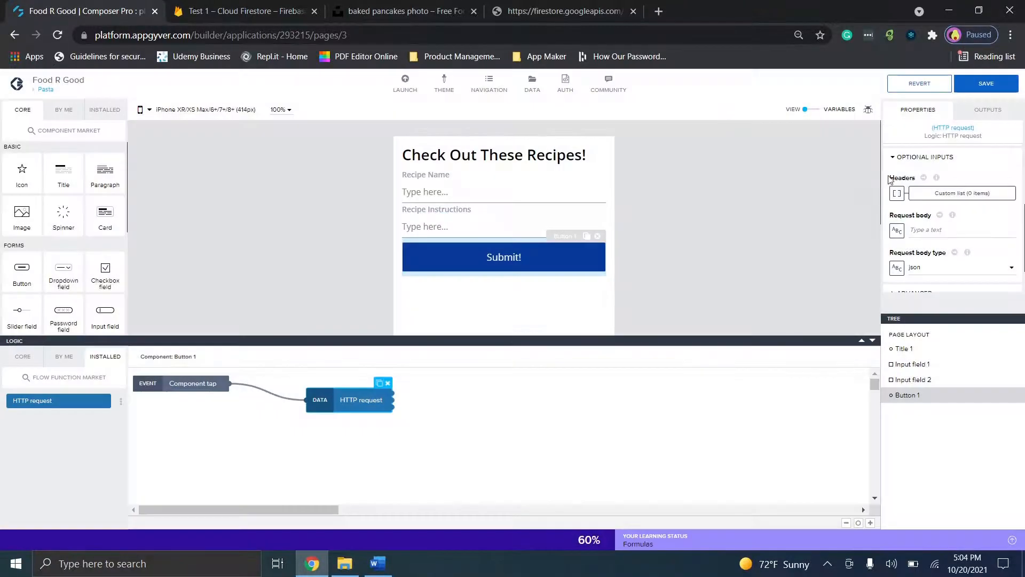
click(979, 91)
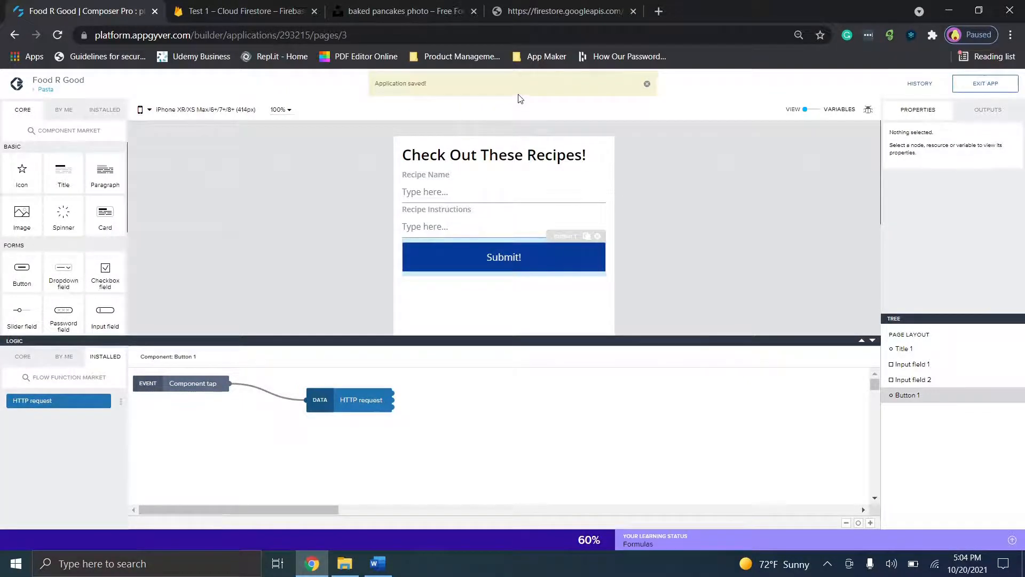
Add a data variable from the Pasta resource to the page, keeping it as a collection of data records, and save the app
click(871, 342)
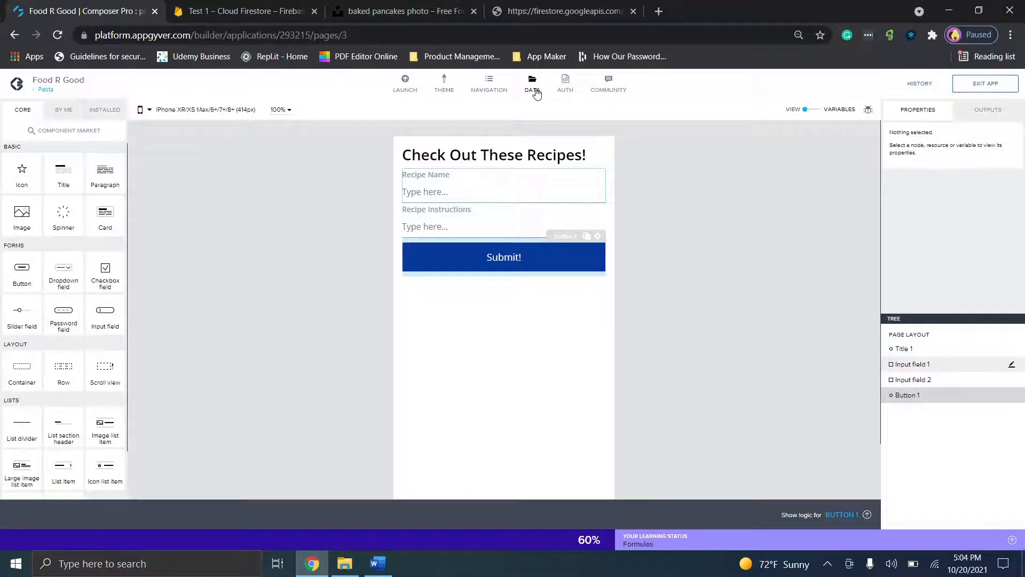
click(811, 110)
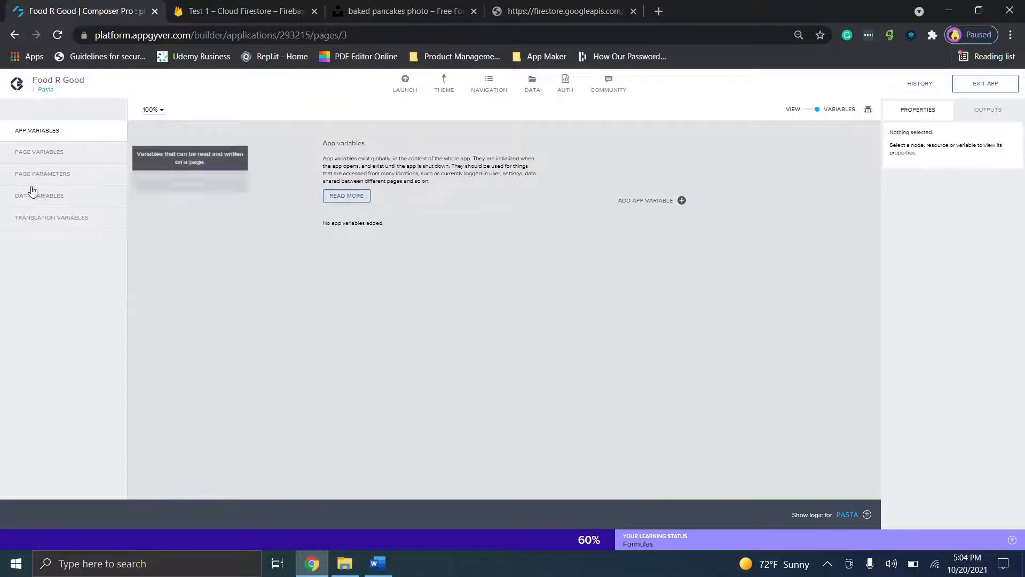
click(39, 205)
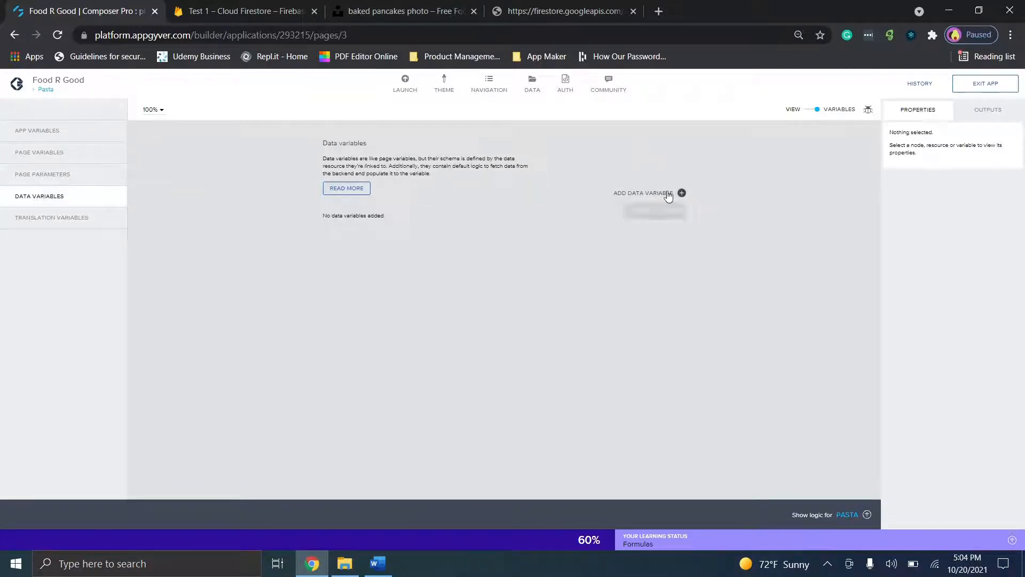
click(670, 195)
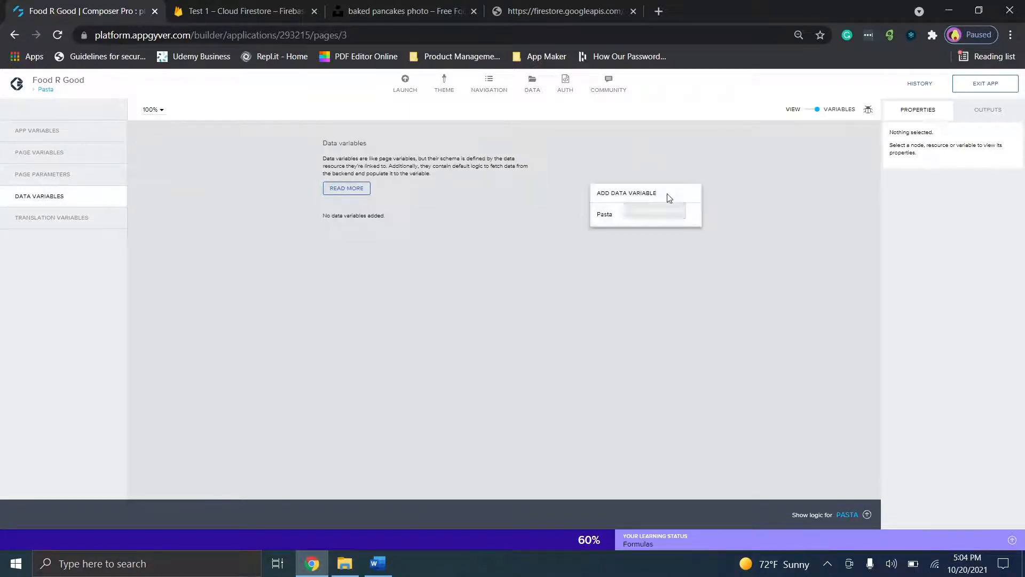
click(639, 219)
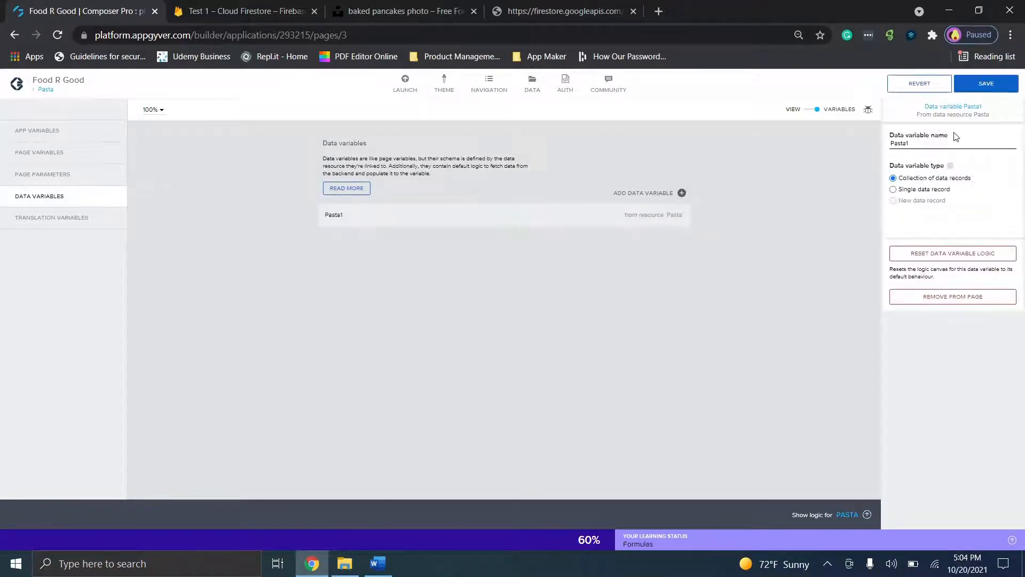
click(971, 86)
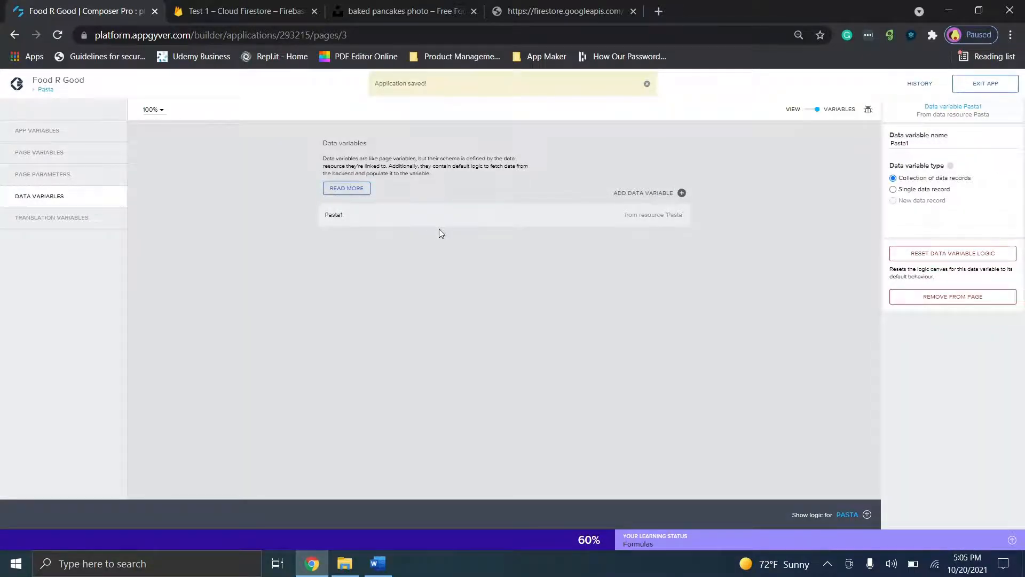
Add two text page variables called Name and Recipe to the Pasta page, and save the app
click(538, 13)
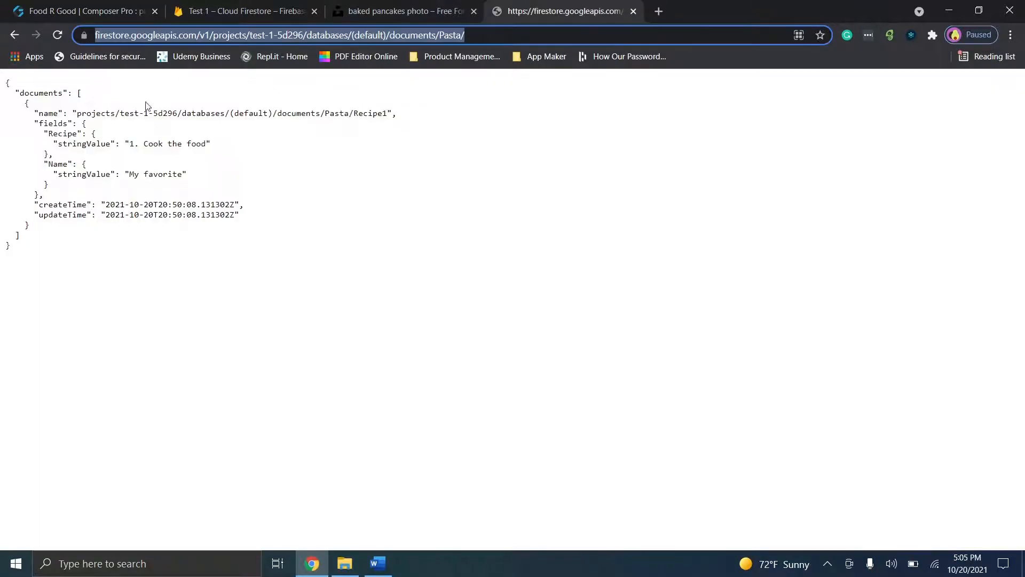
click(94, 6)
click(34, 154)
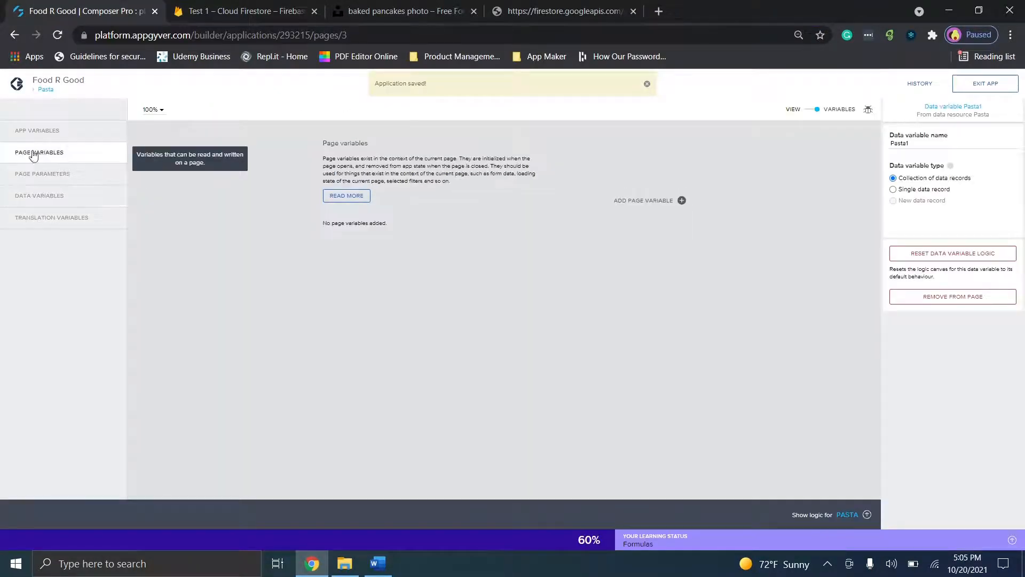
click(646, 201)
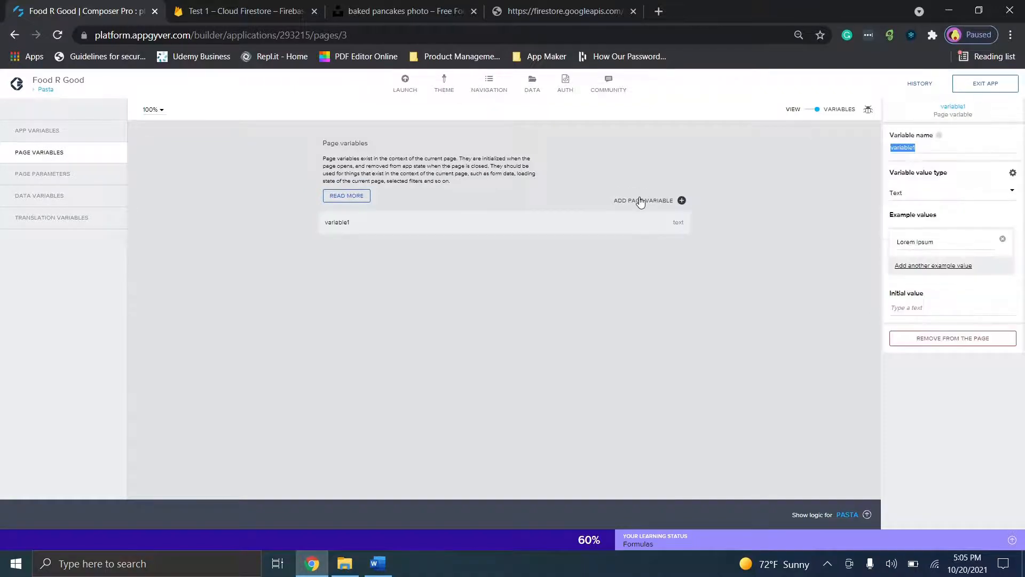
text(Name)
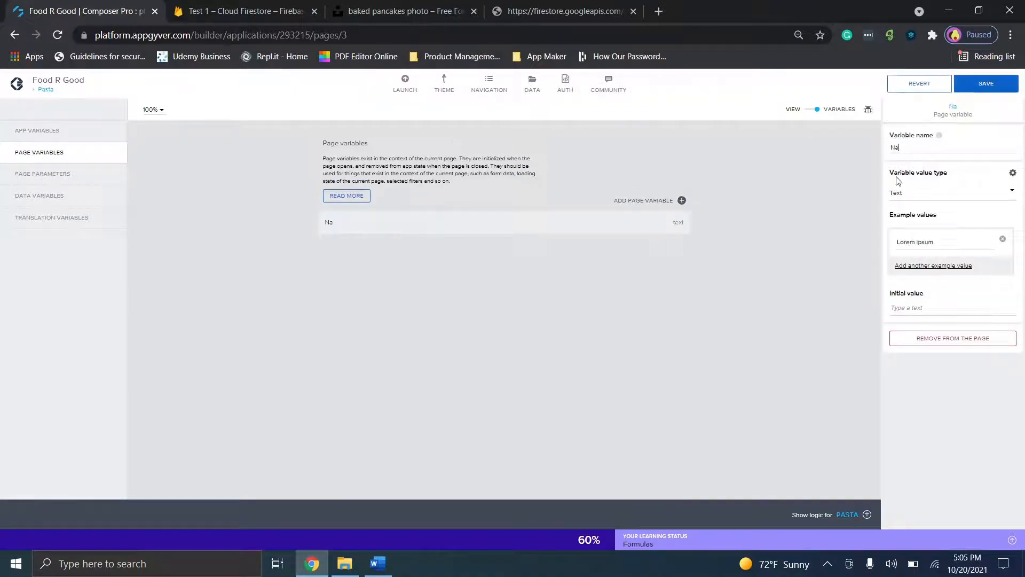
click(624, 202)
text(Recipe)
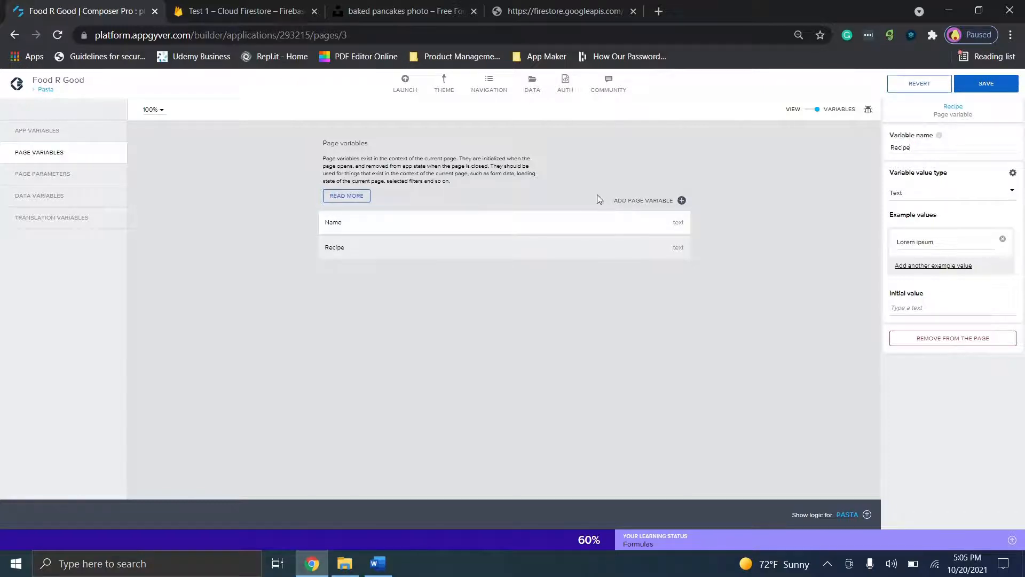
click(985, 83)
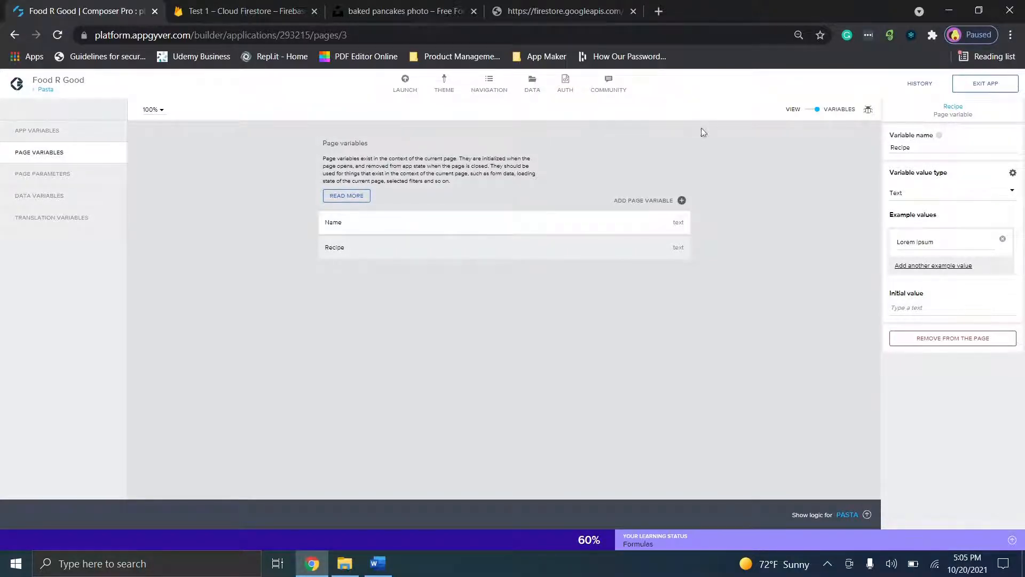
In the page view, bind the Recipe Name input field's value to the page variable Name
click(813, 111)
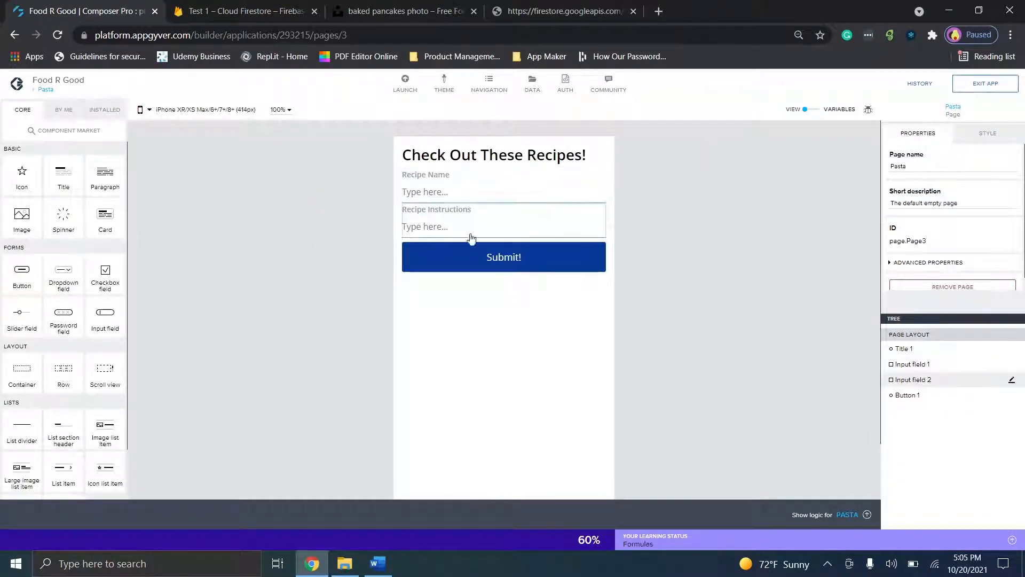
click(456, 190)
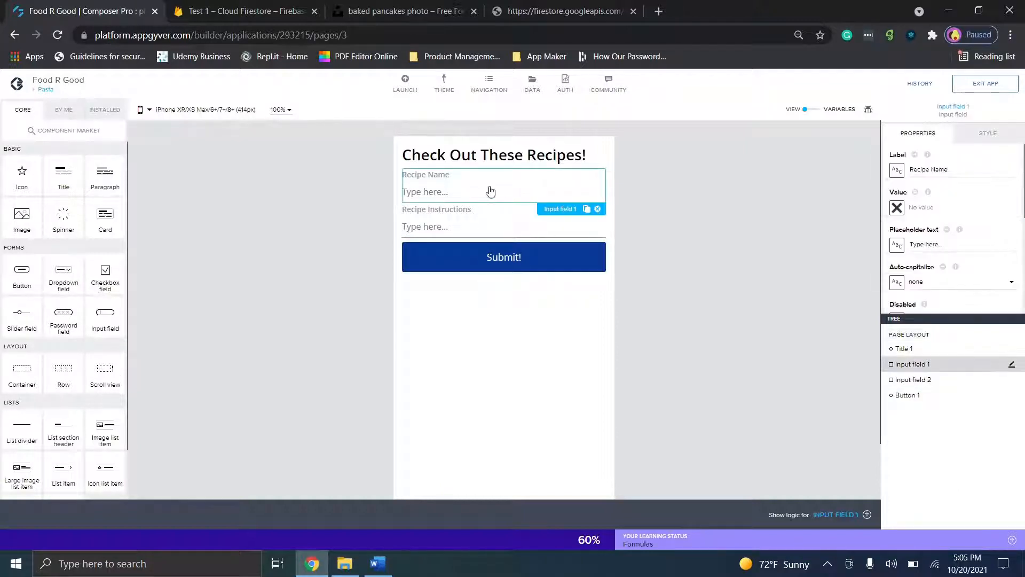
click(898, 208)
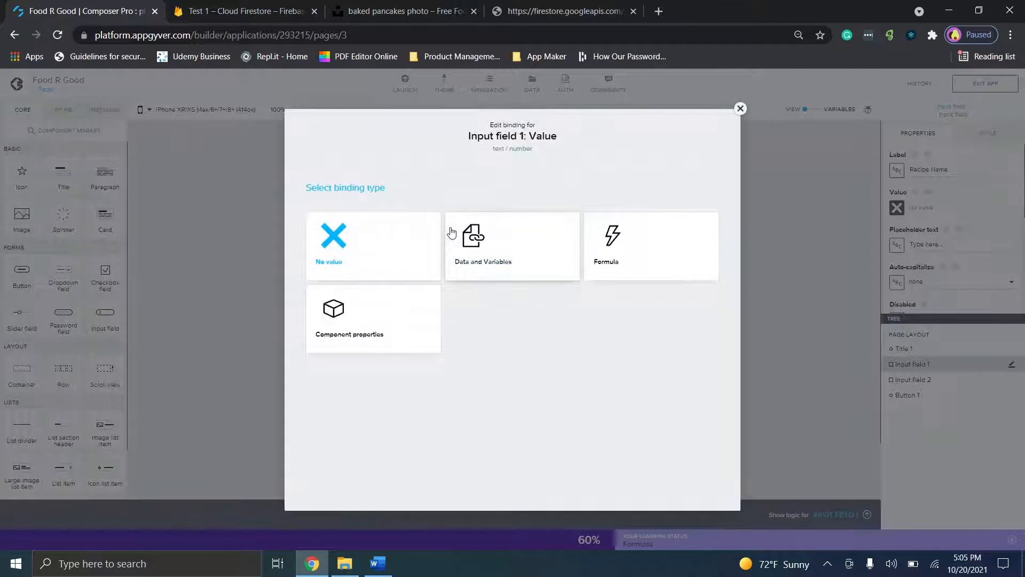
click(537, 240)
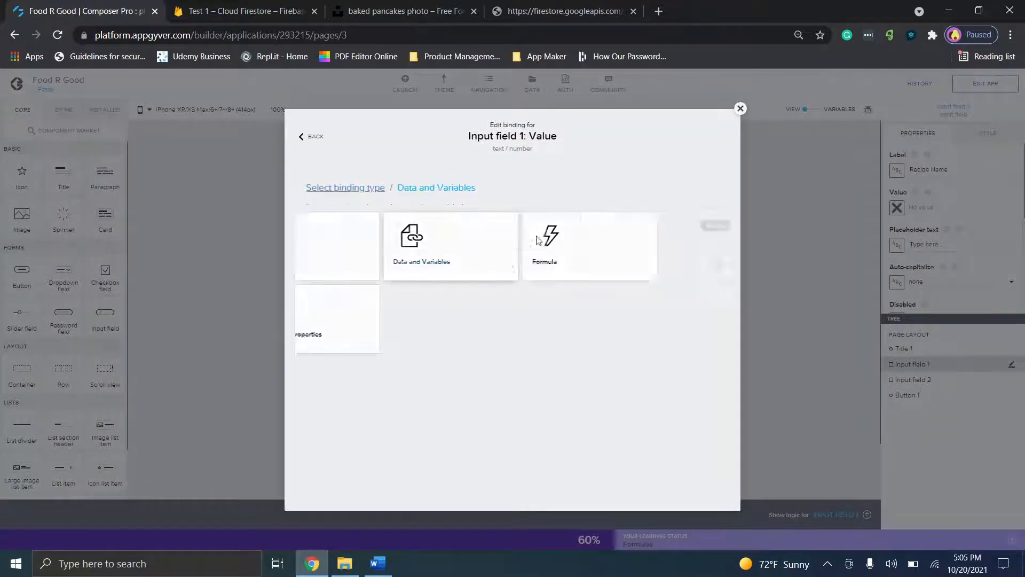
click(506, 272)
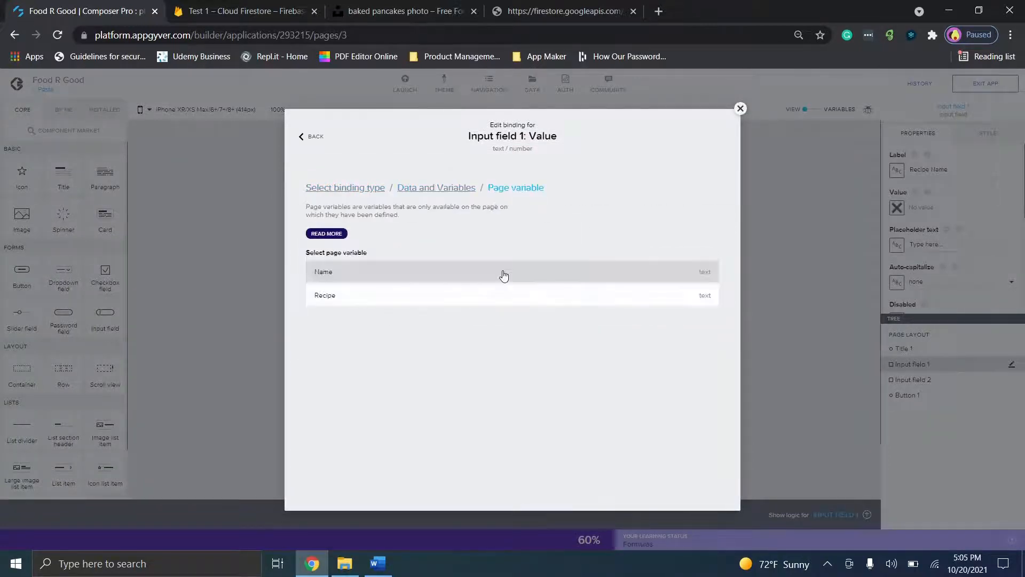
click(504, 275)
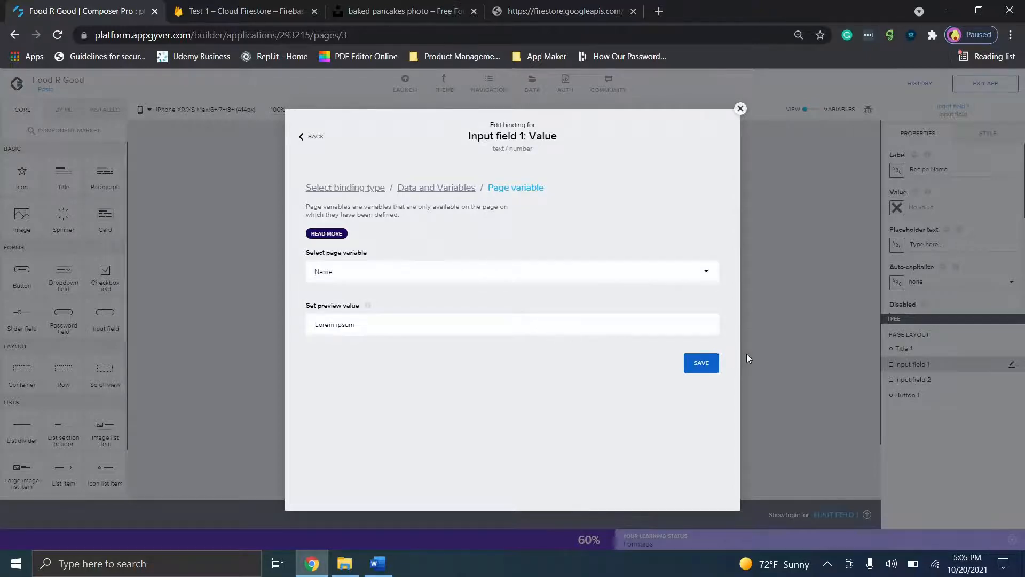
click(710, 363)
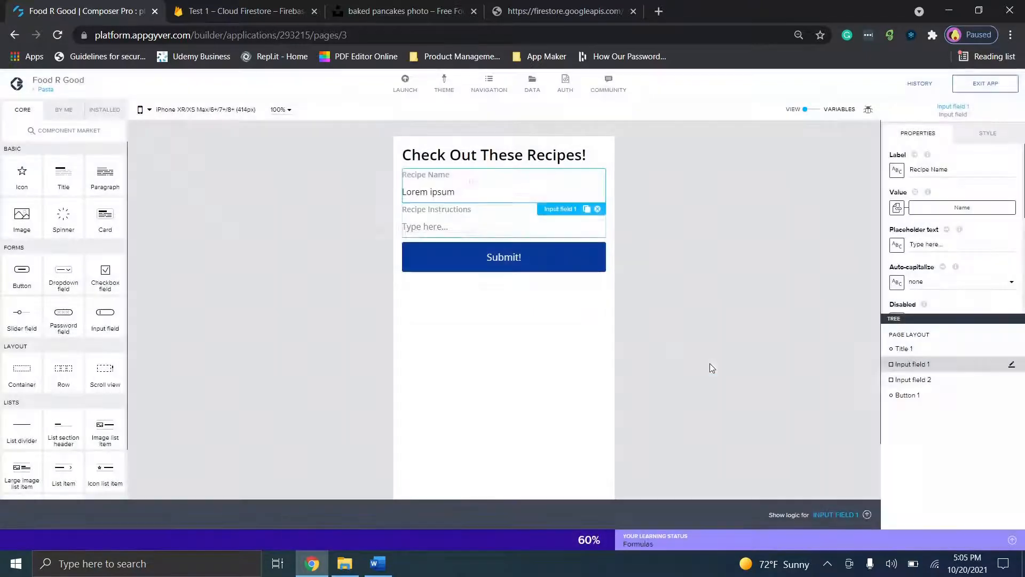
Bind the Recipe Instructions input field's value to the page variable Recipe
click(499, 228)
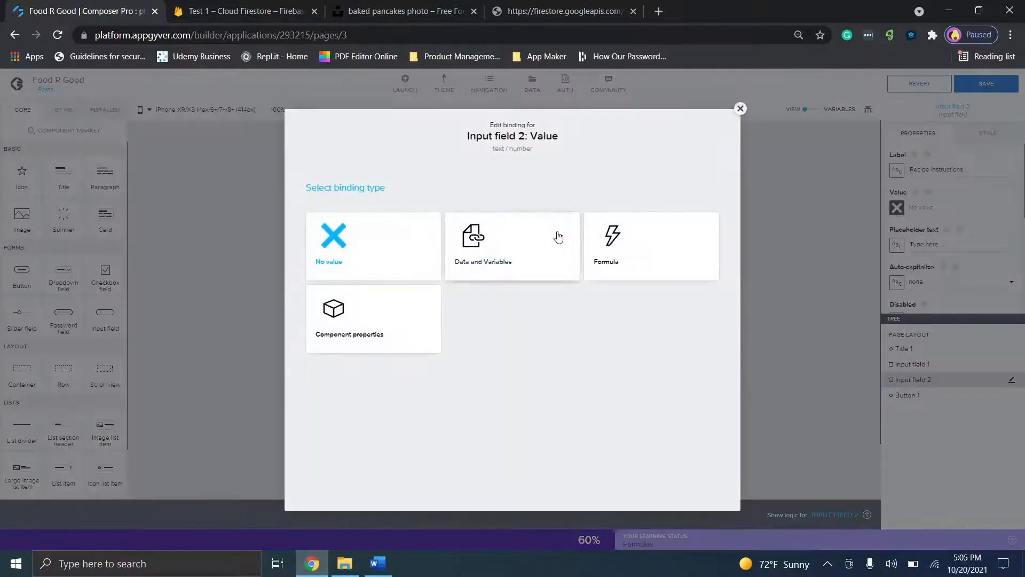
click(540, 233)
click(542, 311)
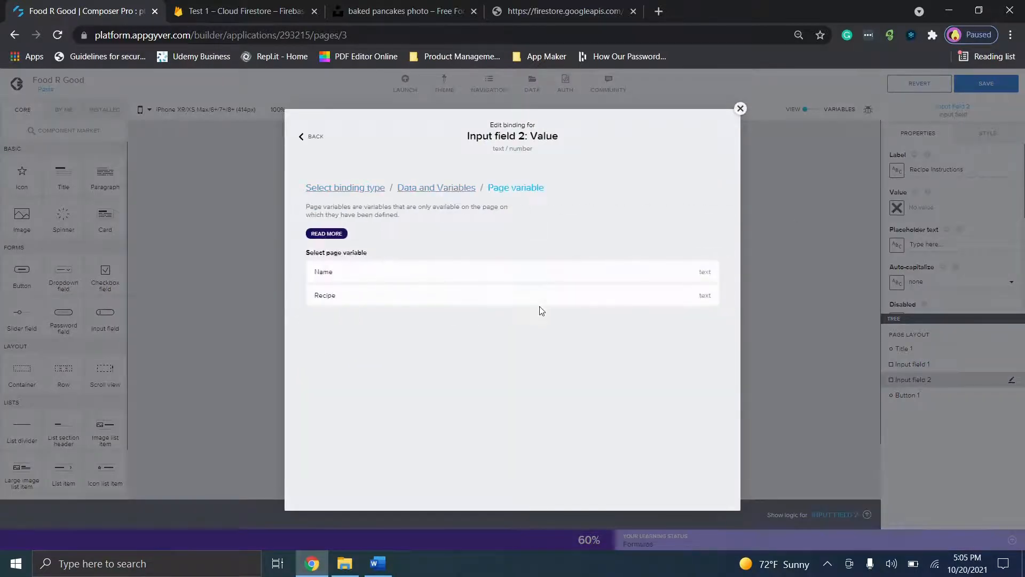
click(474, 296)
click(714, 367)
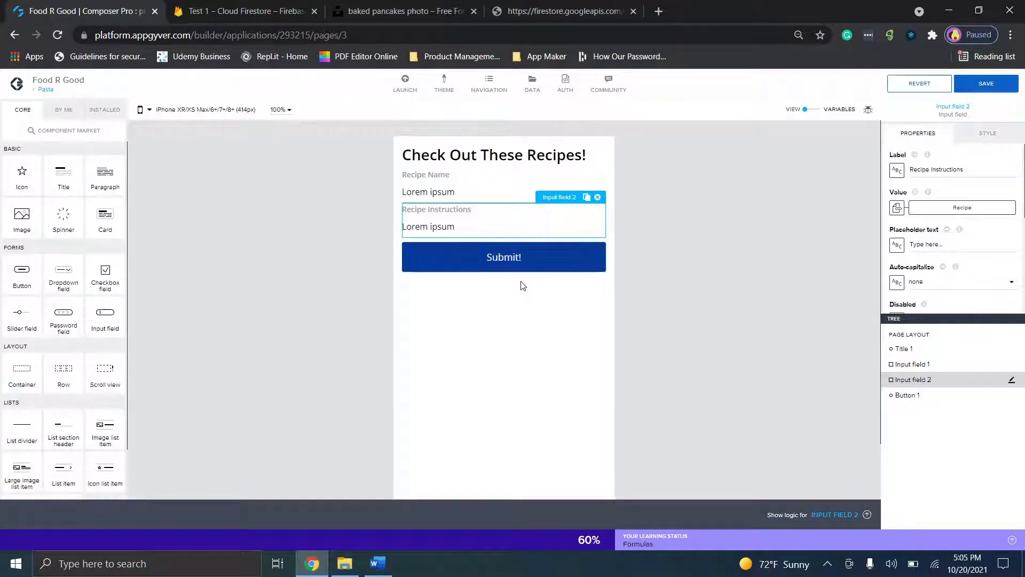
Open the Submit! button's logic and expand the optional inputs of its HTTP request
click(514, 263)
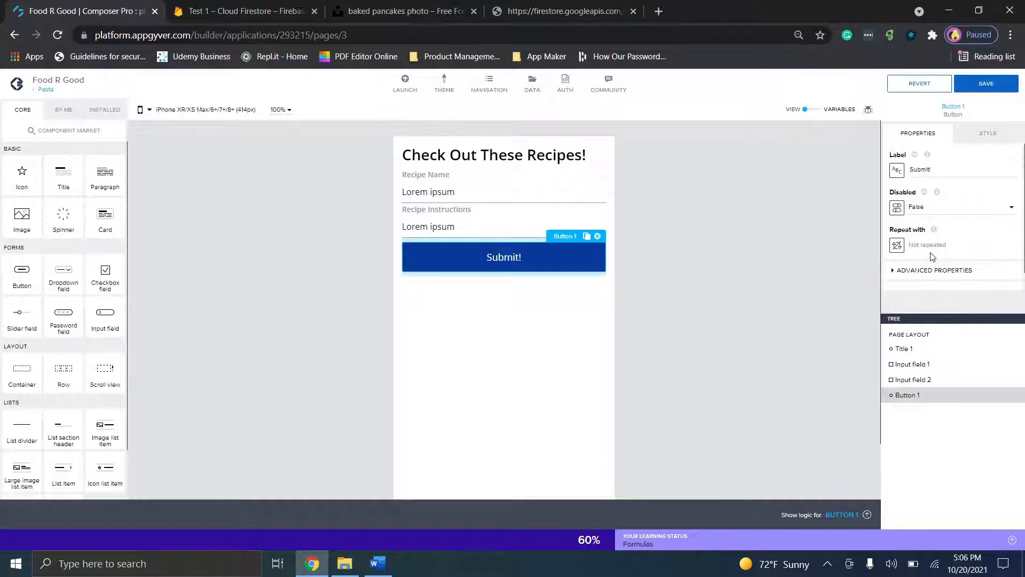
scroll(926, 259, down, 1)
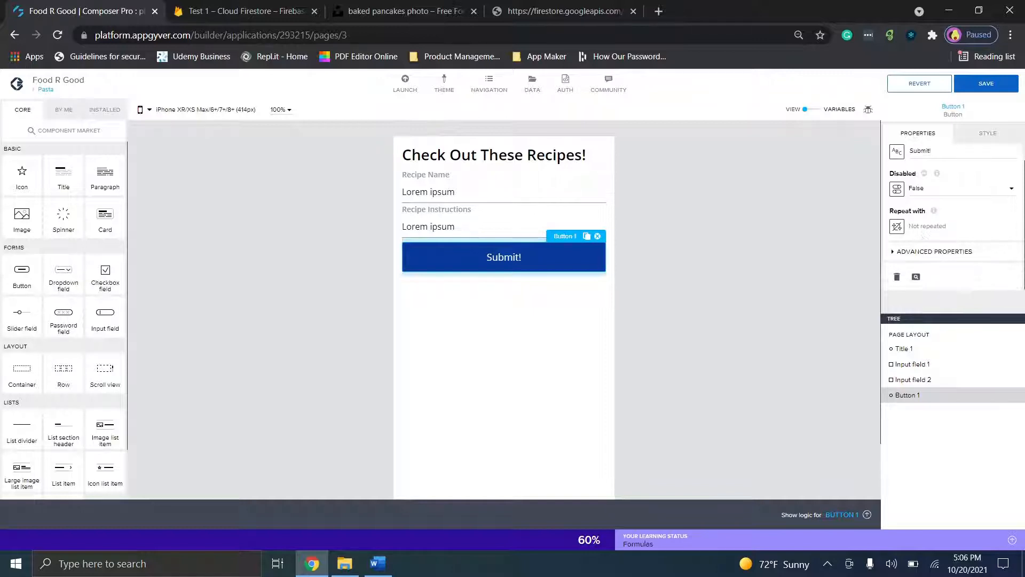
click(846, 515)
click(362, 402)
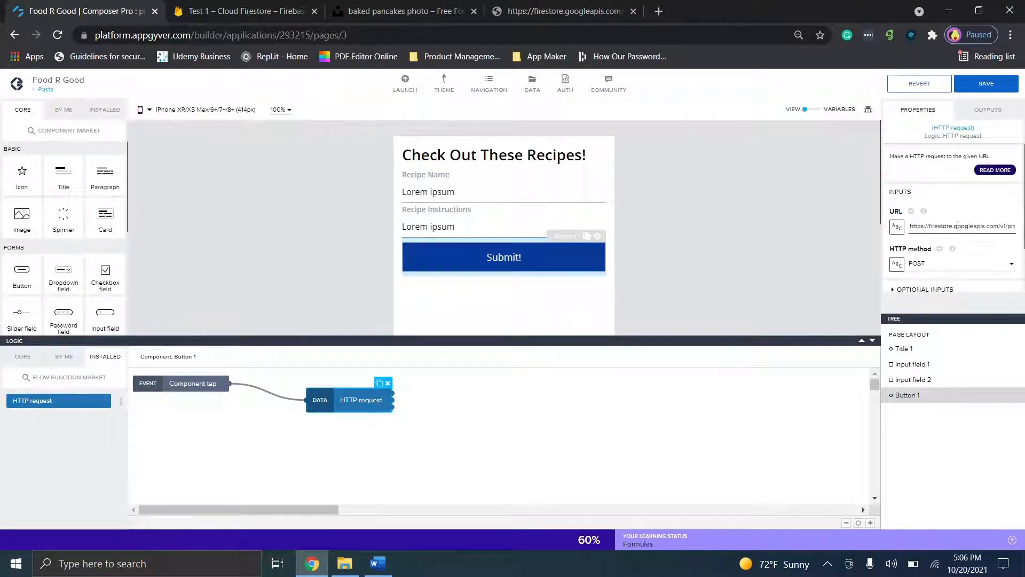
scroll(959, 226, down, 3)
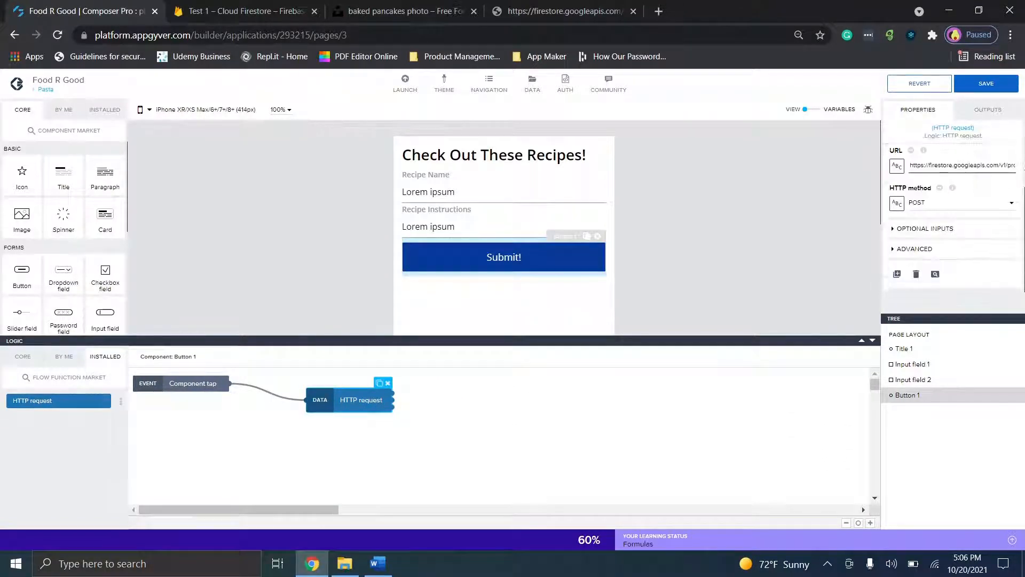
click(931, 229)
scroll(920, 241, down, 2)
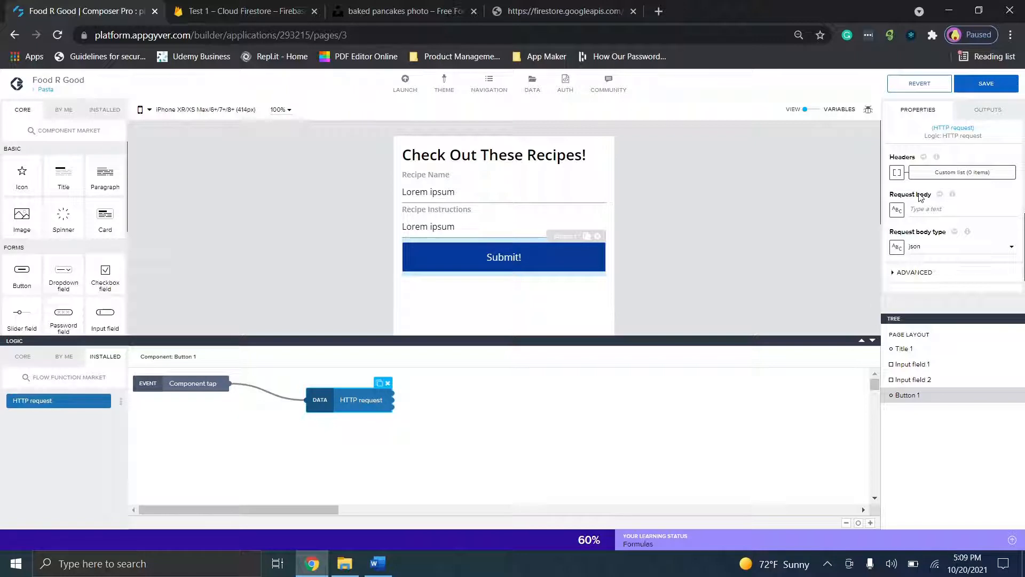
Start a formula binding for the request body and replace its default empty text with an empty object {}
click(896, 213)
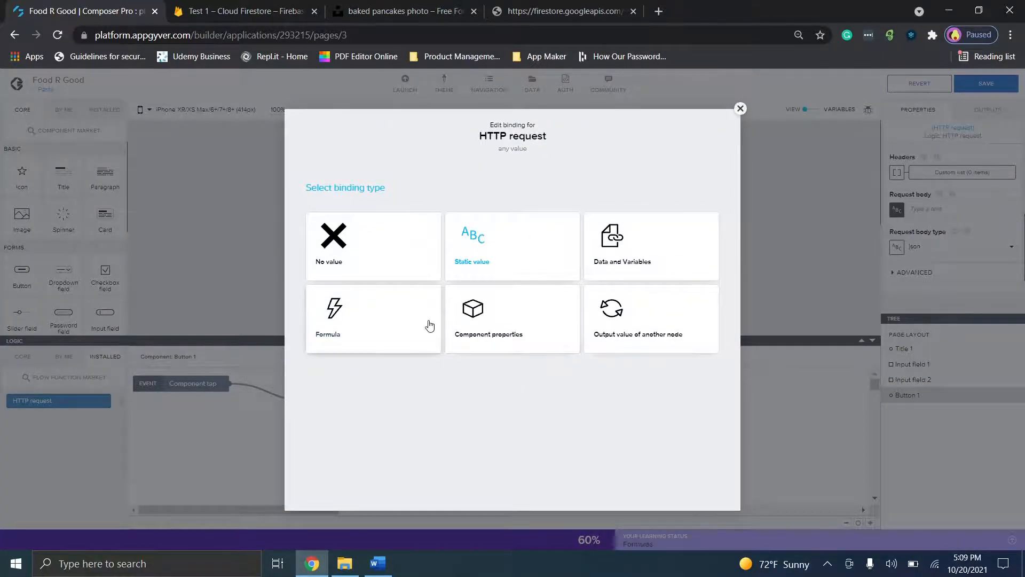
click(404, 323)
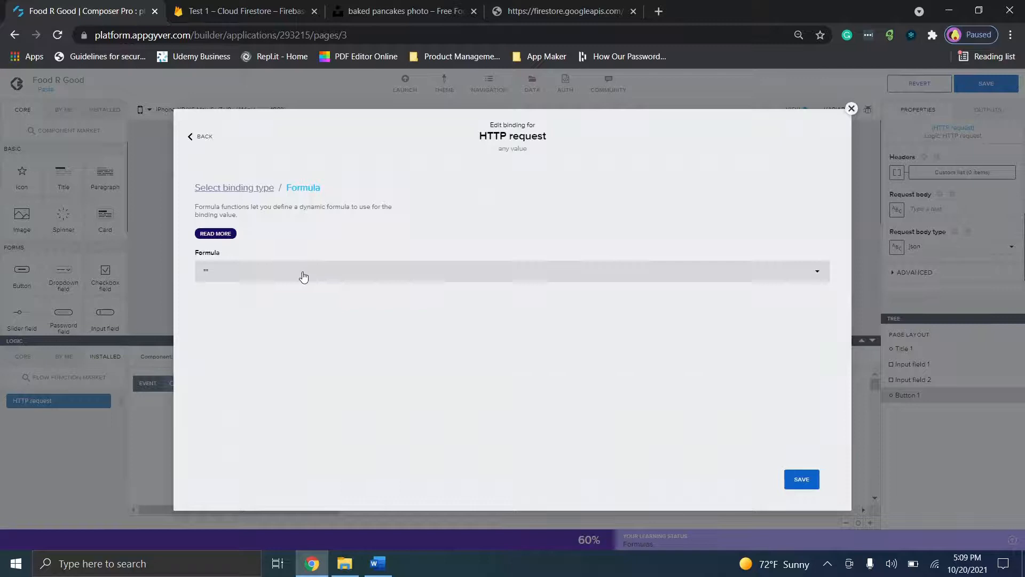
click(301, 276)
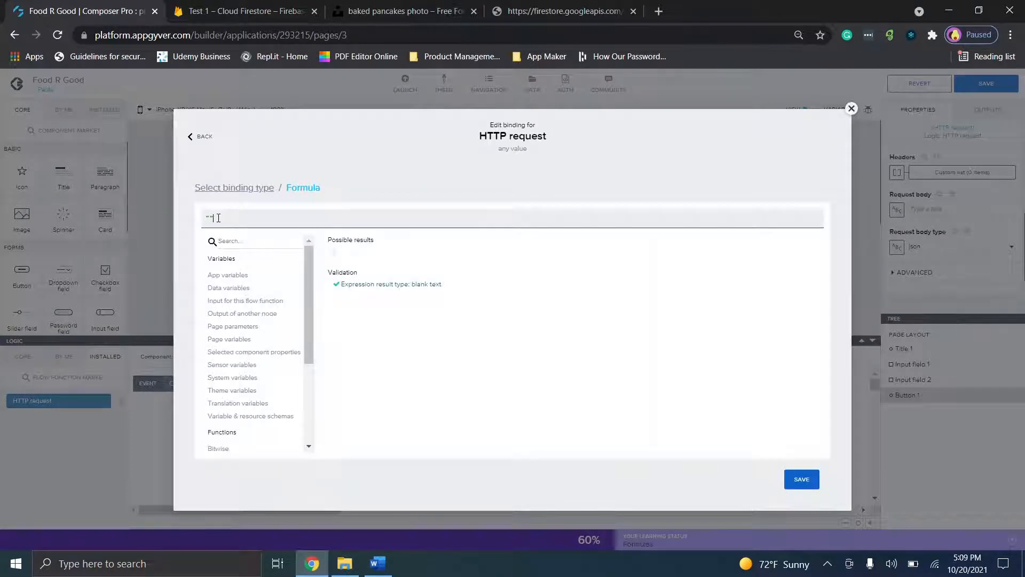
key(BackSpace)
key(BackSpace)
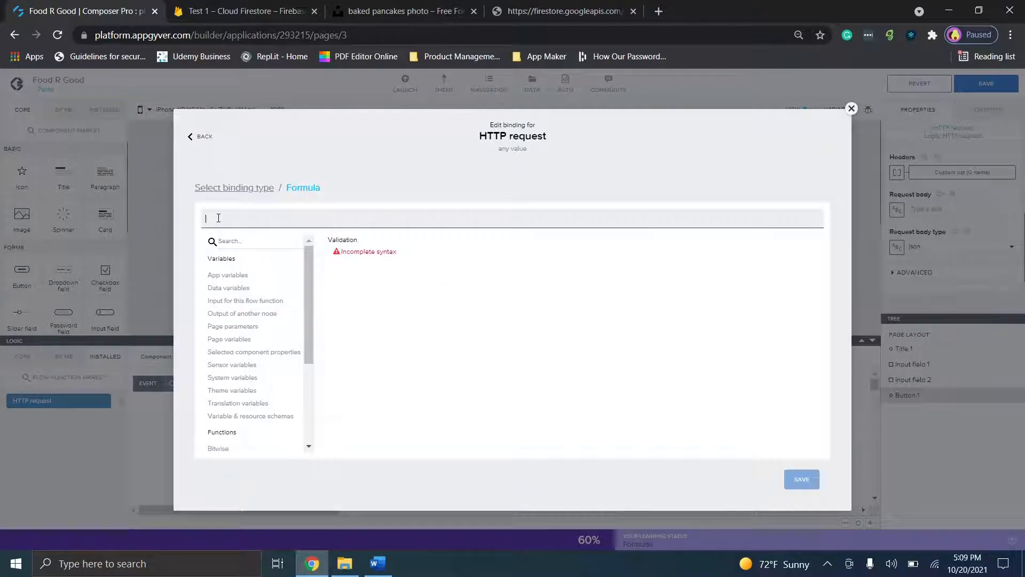
text({})
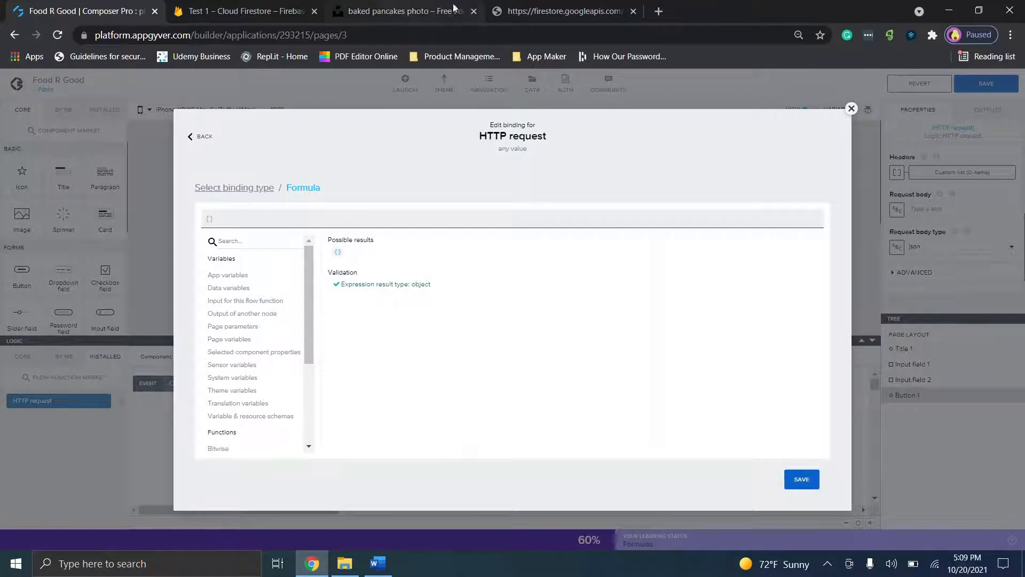
Copy the complete "fields" block from the Firestore JSON page and paste it inside the braces of the request body formula in AppGyver
click(575, 5)
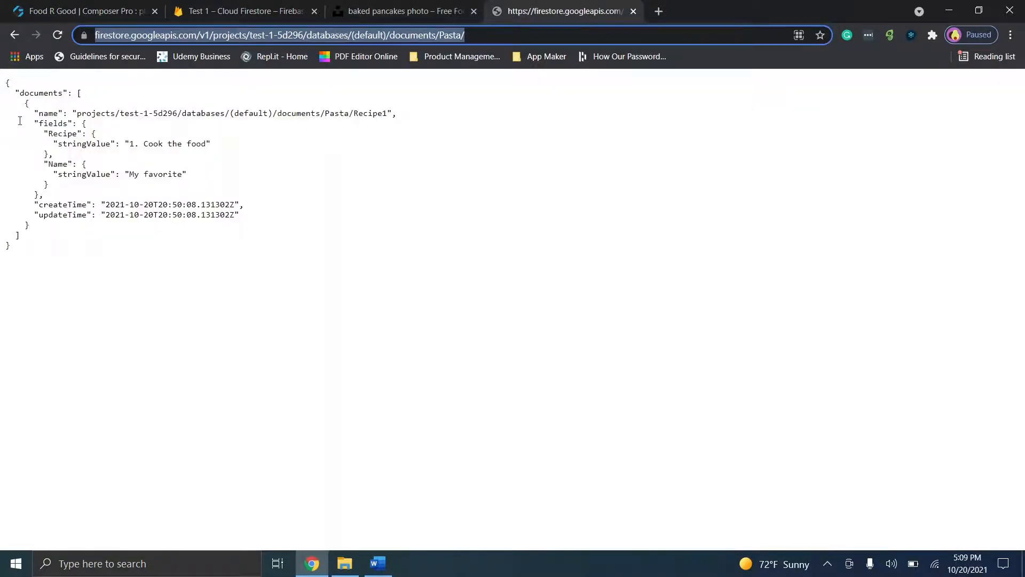
drag(33, 122, 40, 193)
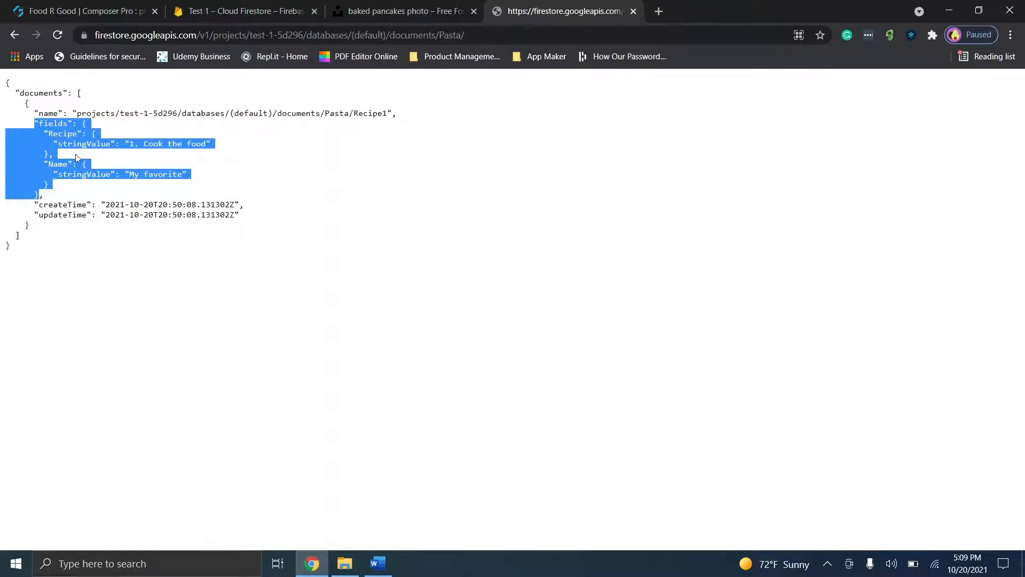
click(34, 121)
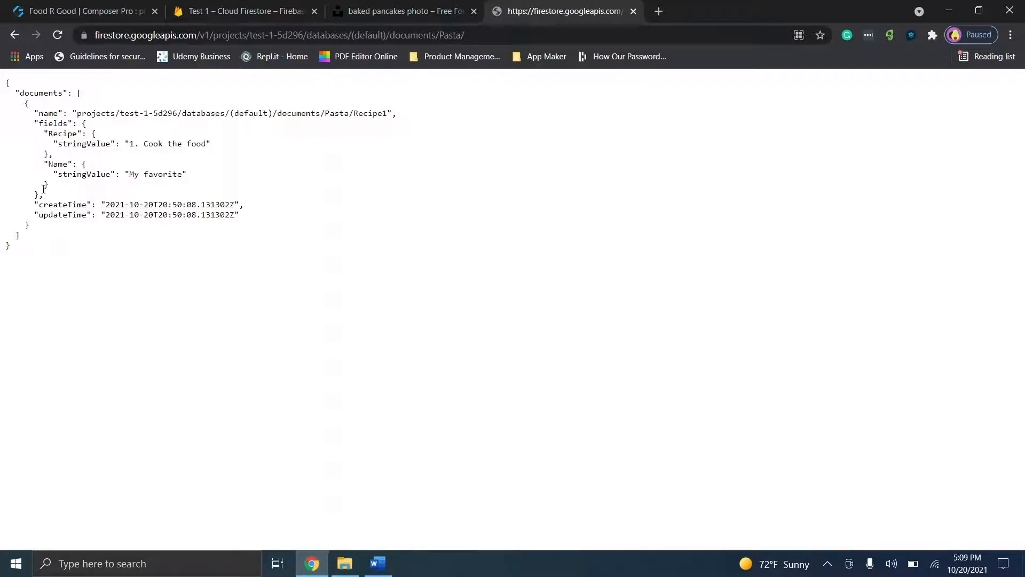
double_click(87, 205)
drag(49, 214, 78, 217)
click(69, 214)
drag(39, 194, 45, 186)
click(39, 195)
drag(38, 194, 35, 121)
key(ctrl+c)
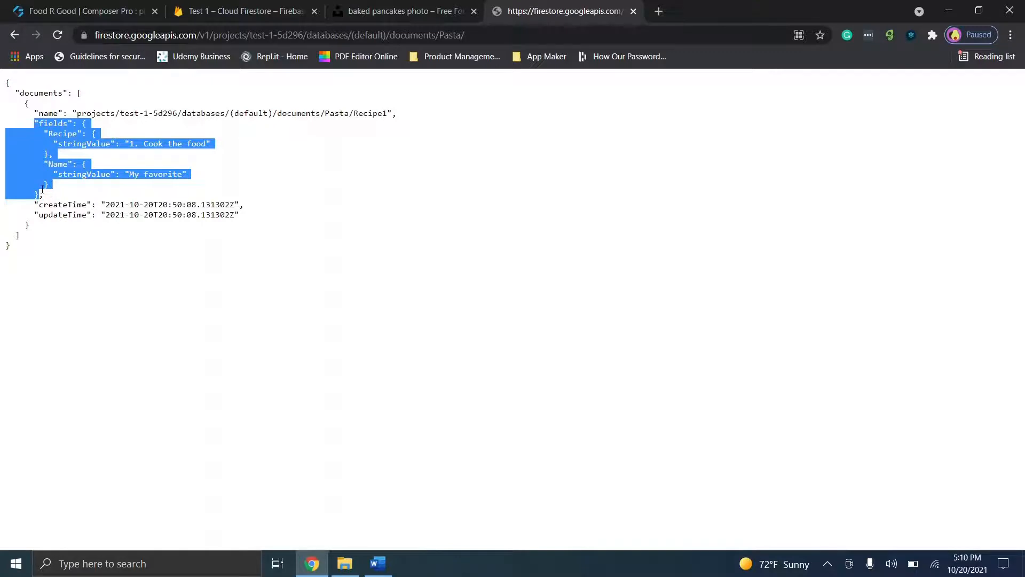
click(136, 8)
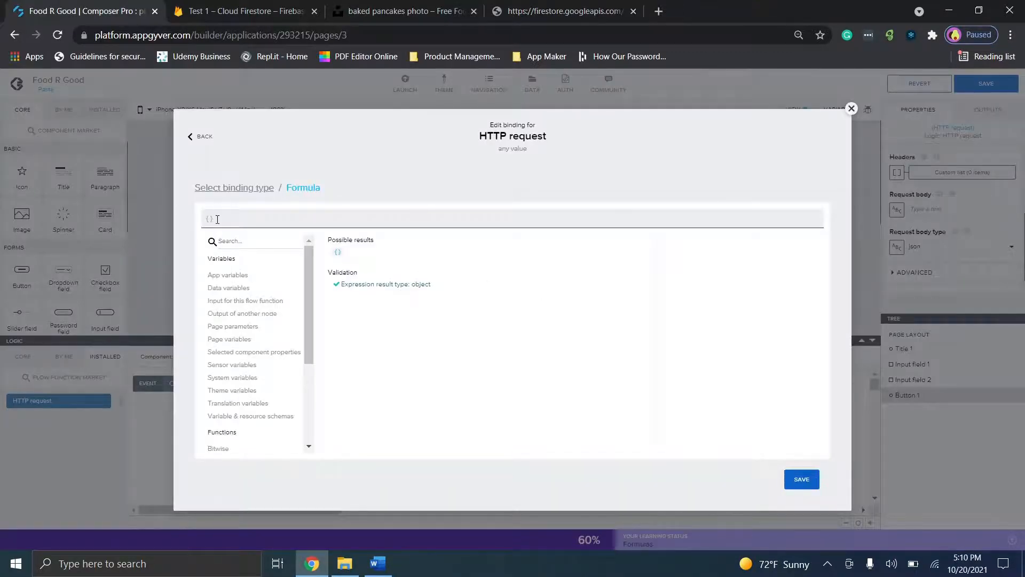
key(ctrl+v)
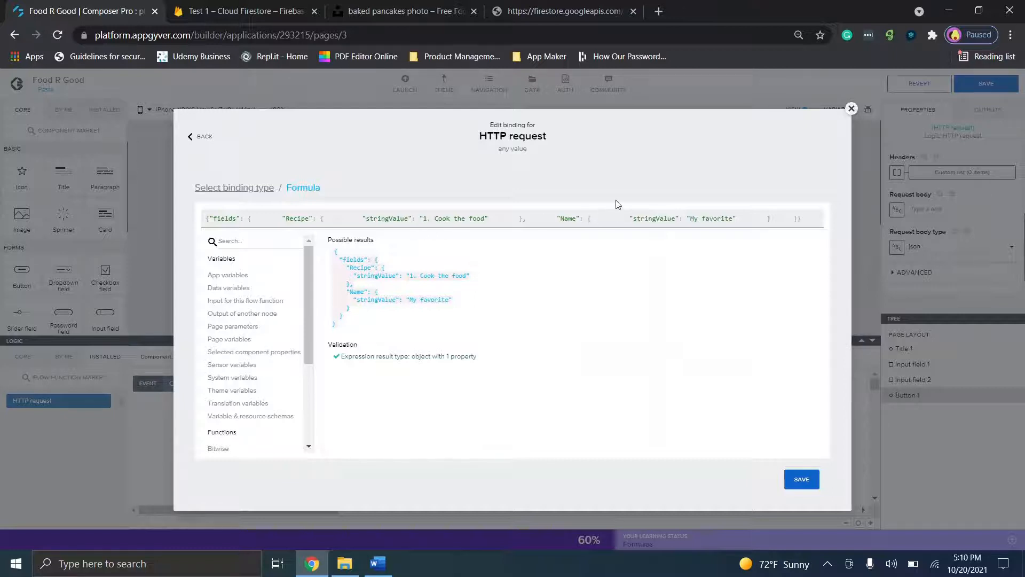
Delete the sample value "1. Cook the food" from Recipe's stringValue in the formula
click(489, 217)
key(BackSpace)
key(BackSpace)
key(BackSpace)
key(BackSpace)
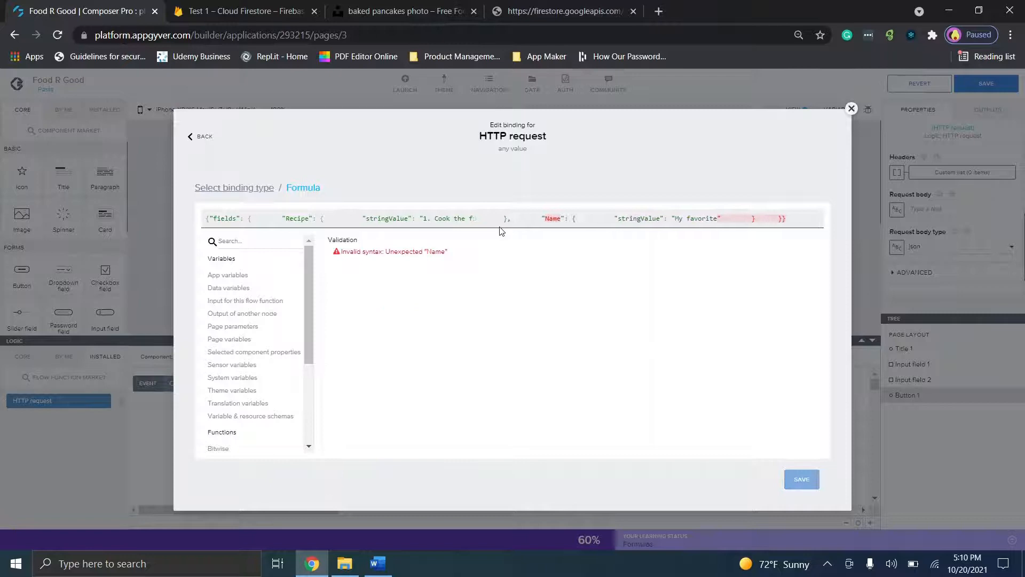
key(BackSpace)
key(BackSpace)
key(BackSpace)
key(BackSpace)
key(BackSpace)
key(BackSpace)
key(BackSpace)
key(BackSpace)
key(BackSpace)
key(BackSpace)
key(BackSpace)
key(BackSpace)
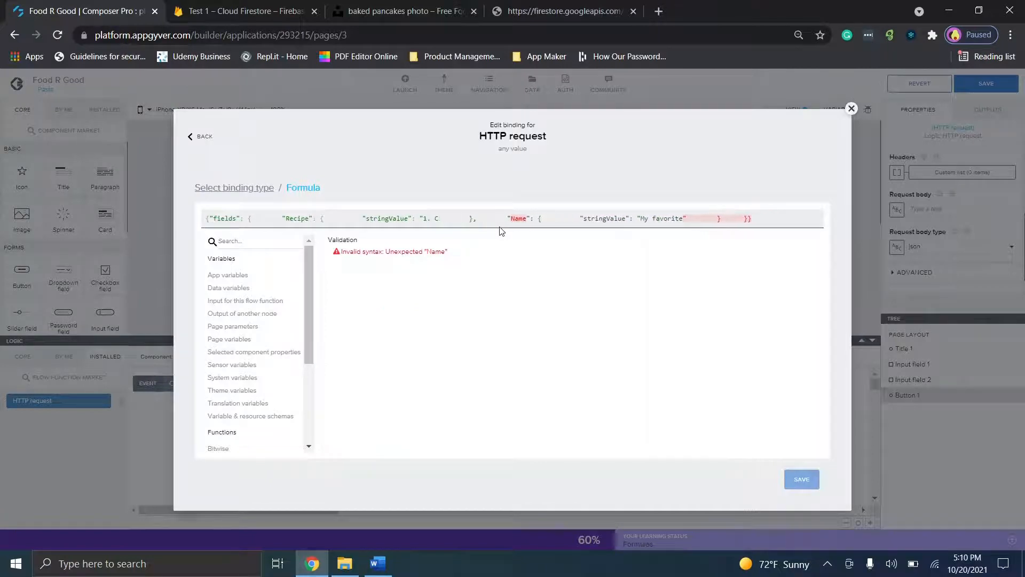
key(BackSpace)
key(BackSpace)
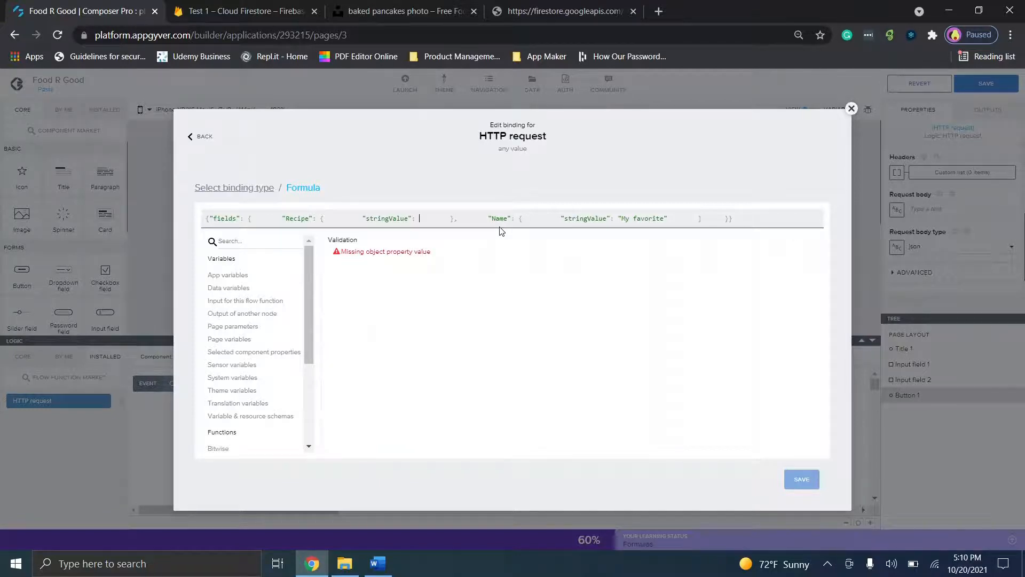
Insert the page variable pageVars.Name as Recipe's stringValue in the formula
text(page)
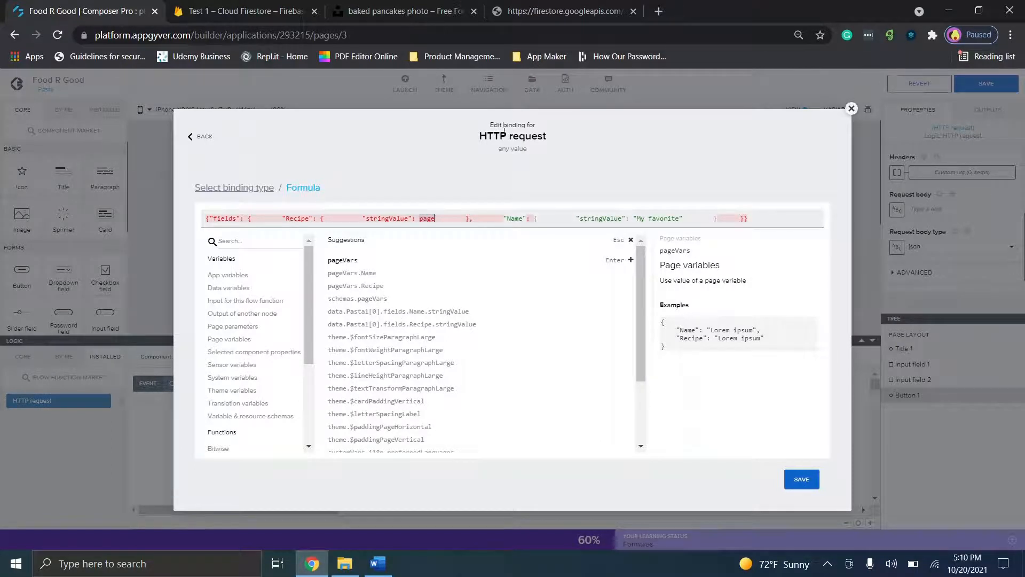
key(BackSpace)
key(BackSpace)
key(BackSpace)
key(BackSpace)
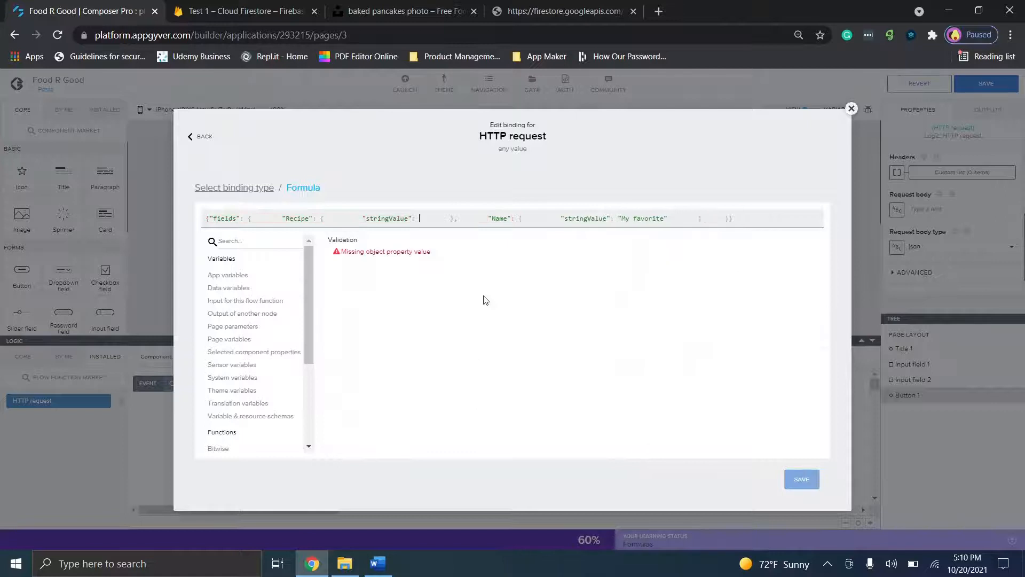
click(246, 342)
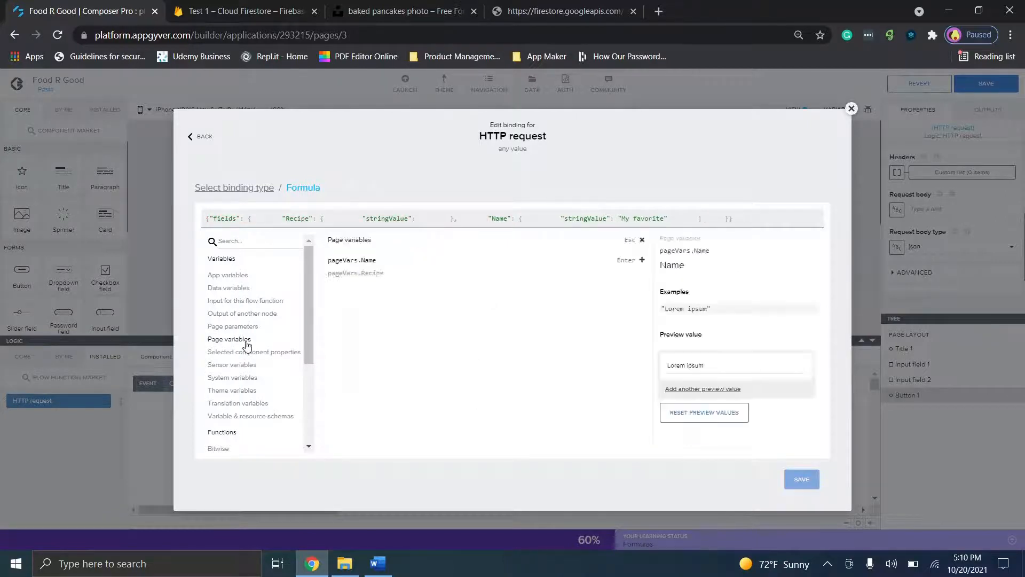
click(359, 262)
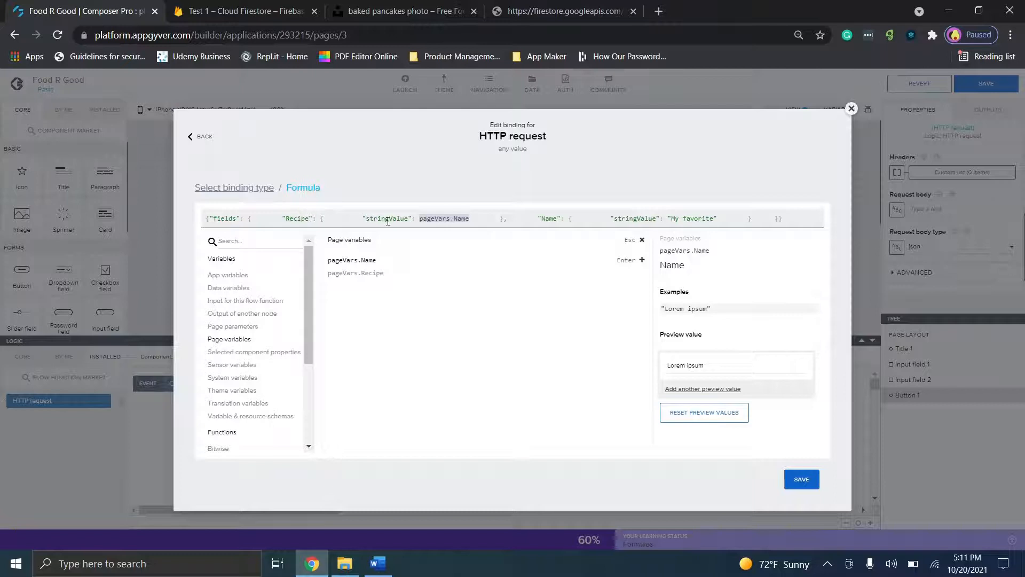
Set Recipe's stringValue in the formula to the page variable pageVars.Recipe
drag(428, 219, 462, 218)
click(462, 219)
click(715, 220)
double_click(469, 218)
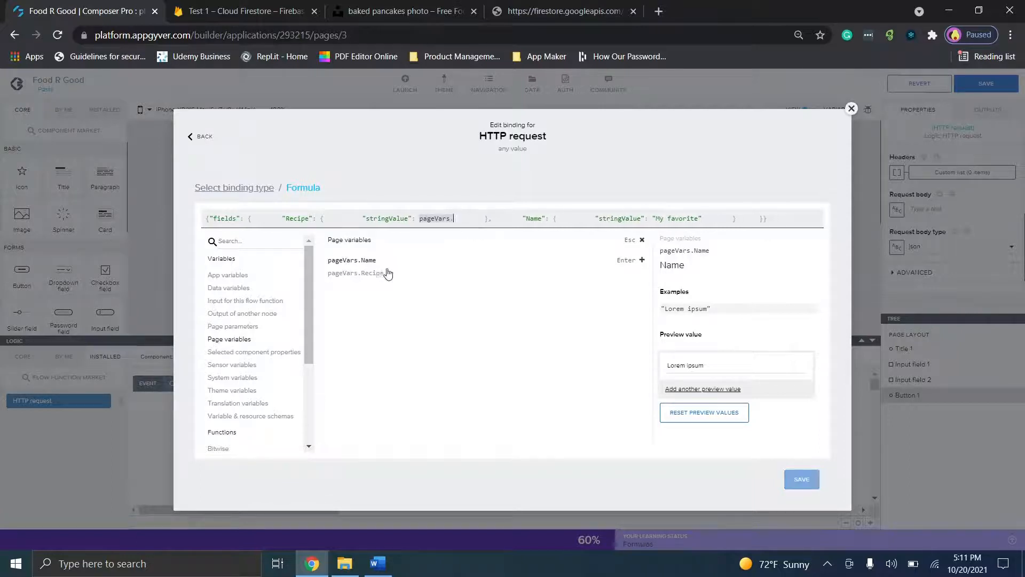
click(368, 274)
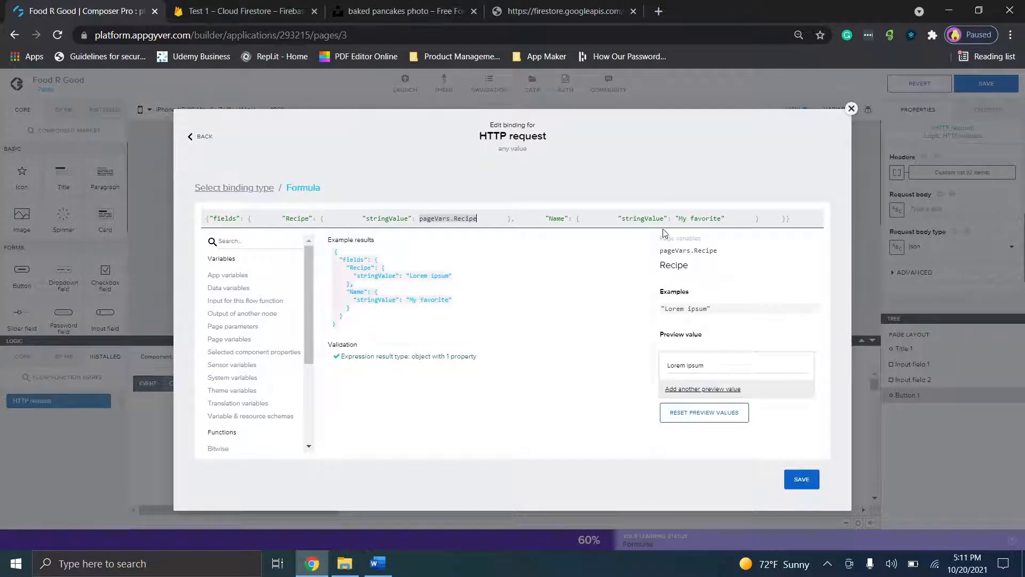
Replace the sample text in Name's stringValue with the page variable pageVars.Name
click(727, 218)
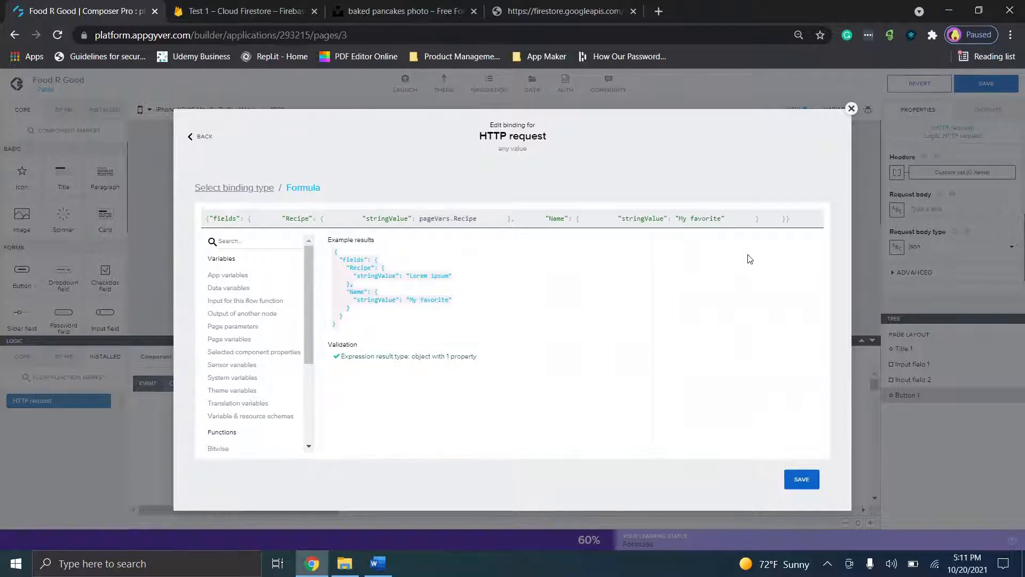
key(BackSpace)
key(BackSpace)
key(BackSpace)
key(BackSpace)
key(BackSpace)
key(BackSpace)
key(BackSpace)
key(BackSpace)
key(BackSpace)
key(BackSpace)
key(BackSpace)
key(BackSpace)
key(BackSpace)
click(240, 328)
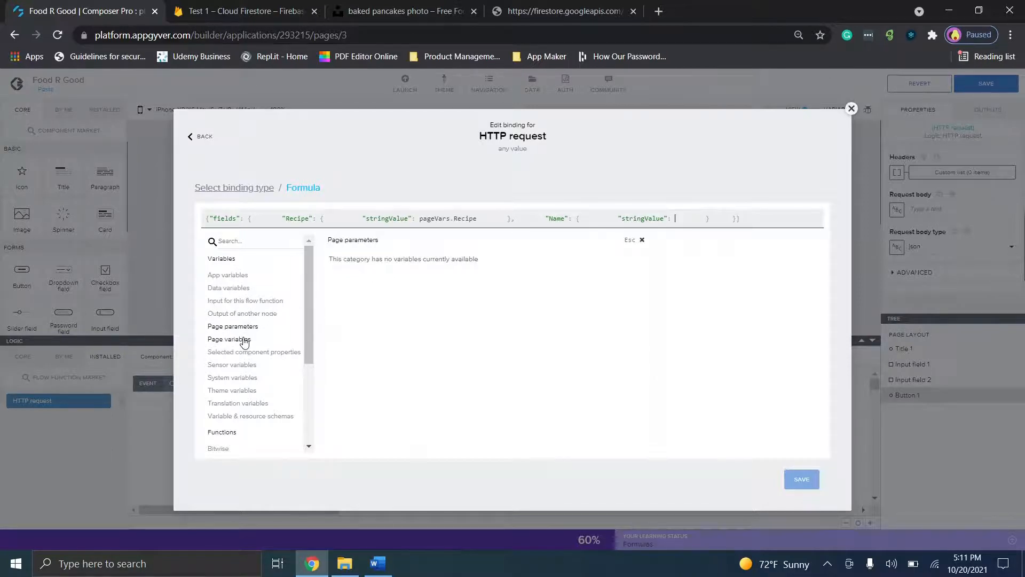
click(244, 340)
click(348, 263)
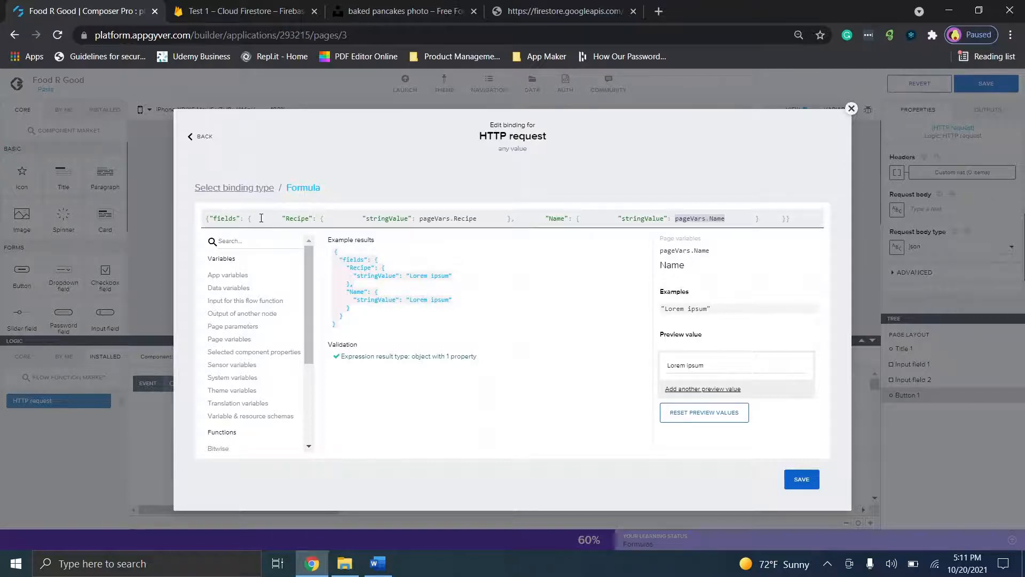
Compare the fields, Recipe and Name entries on the Firestore JSON page with the Recipe1 document's fields in the Firebase console
click(598, 10)
click(215, 166)
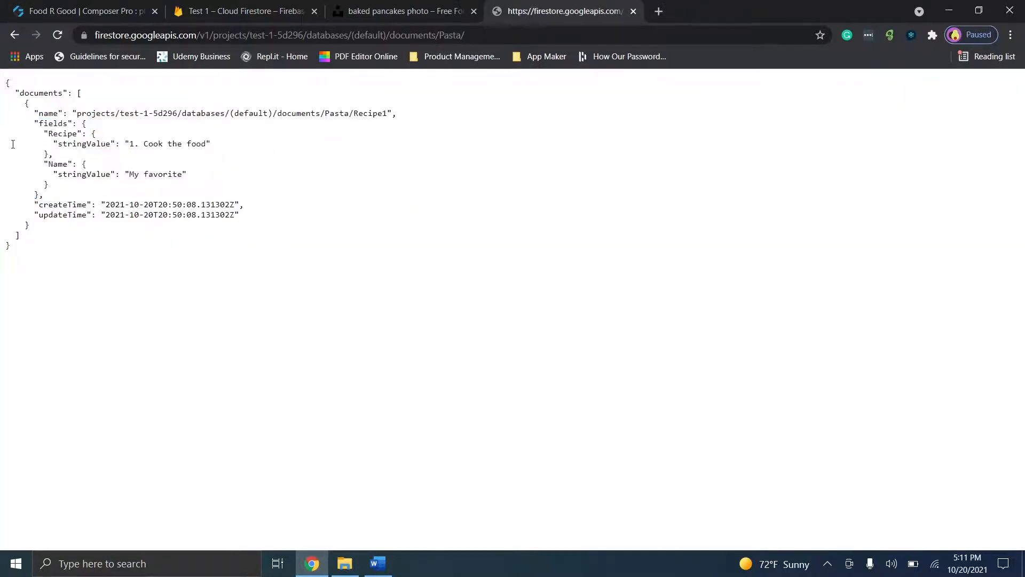
drag(35, 124, 84, 124)
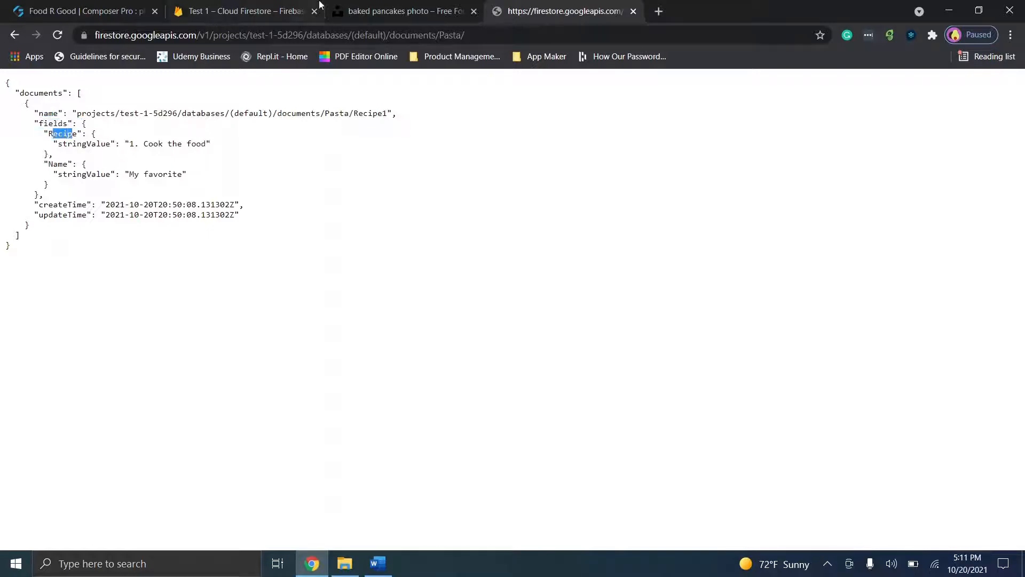
click(295, 10)
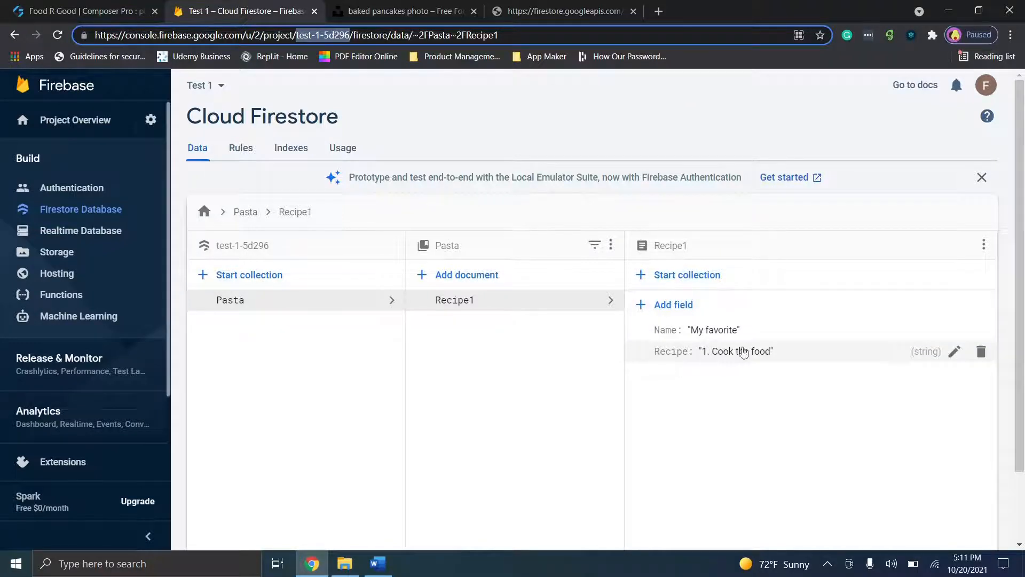
click(560, 11)
click(123, 176)
drag(49, 160, 68, 163)
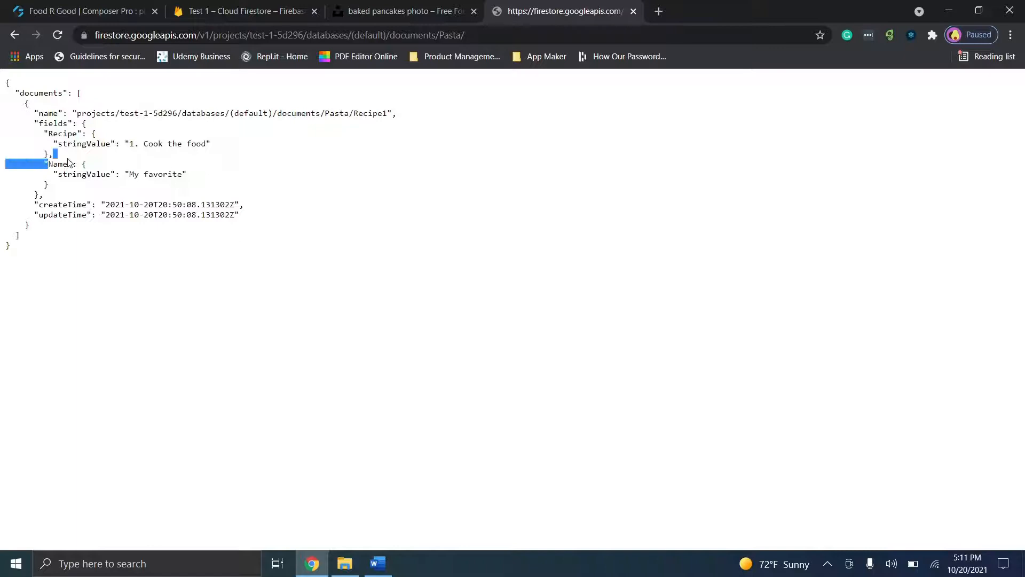
double_click(161, 174)
click(469, 21)
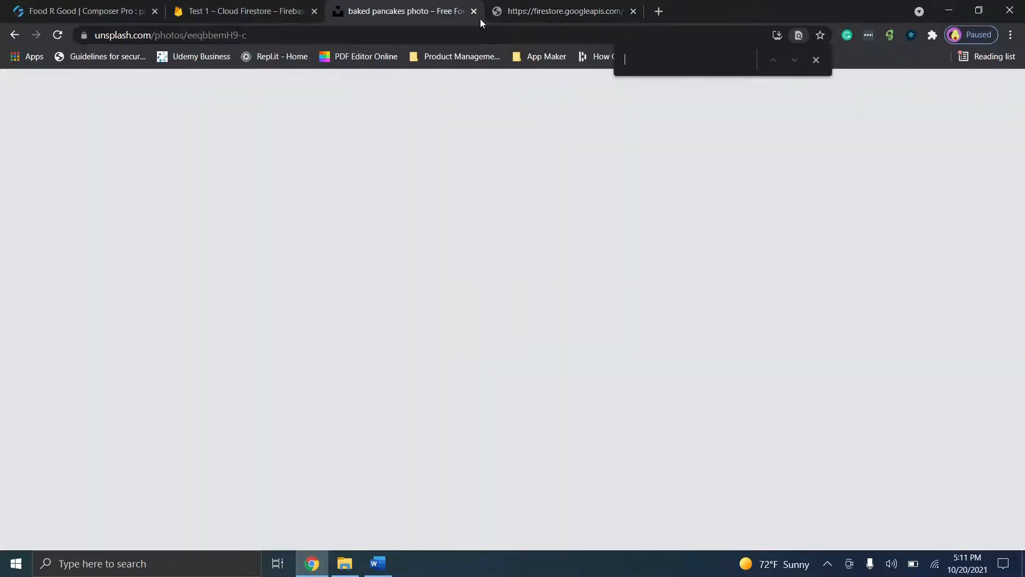
click(279, 4)
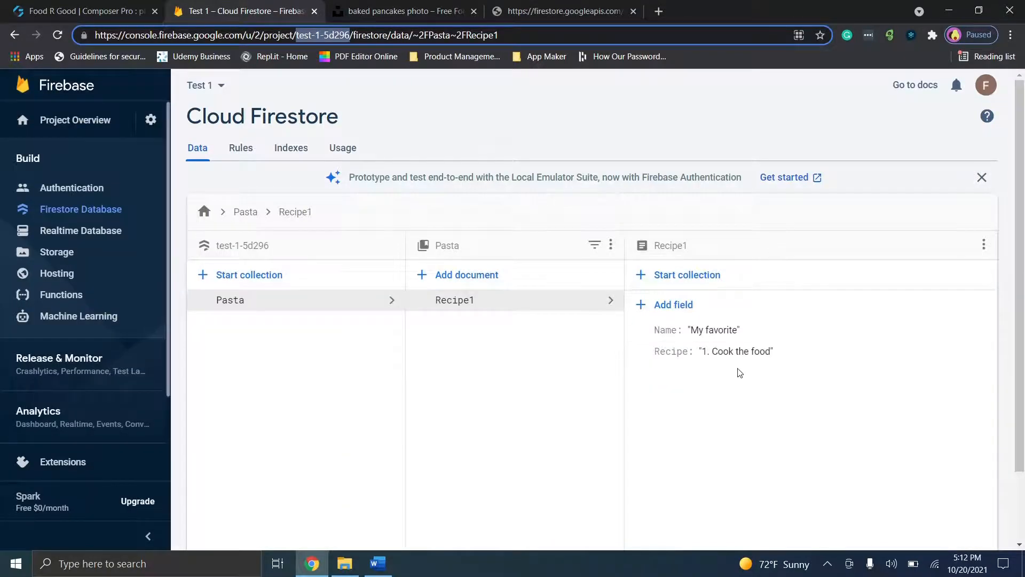
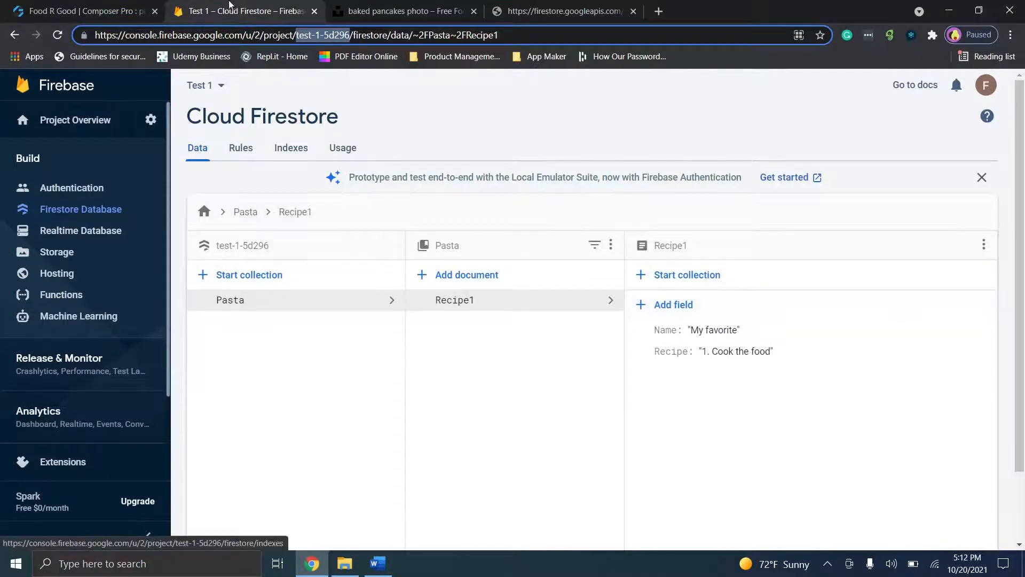
Save the HTTP request's body formula binding and the application, and collapse the Submit! button's logic canvas
click(92, 6)
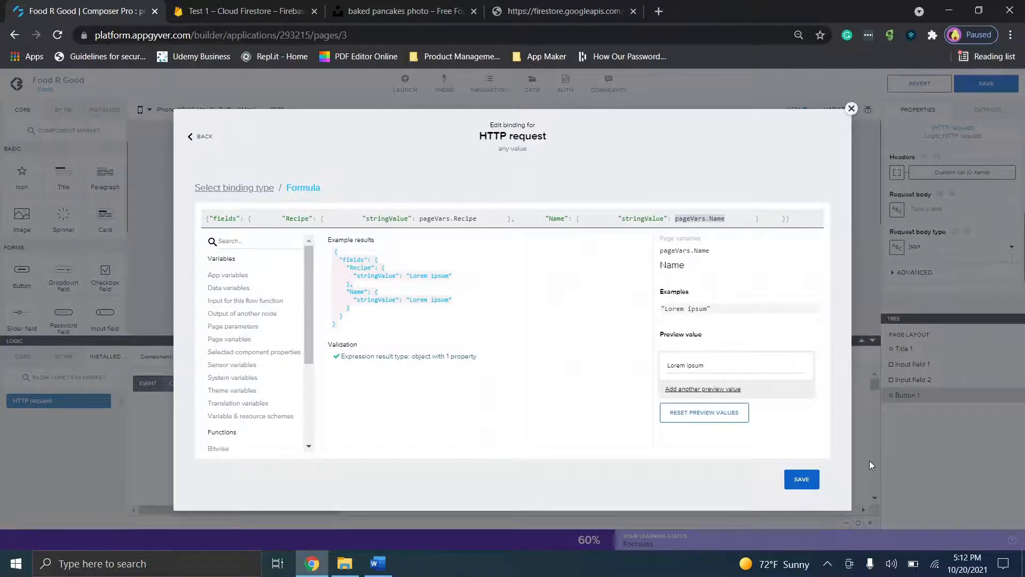
click(803, 479)
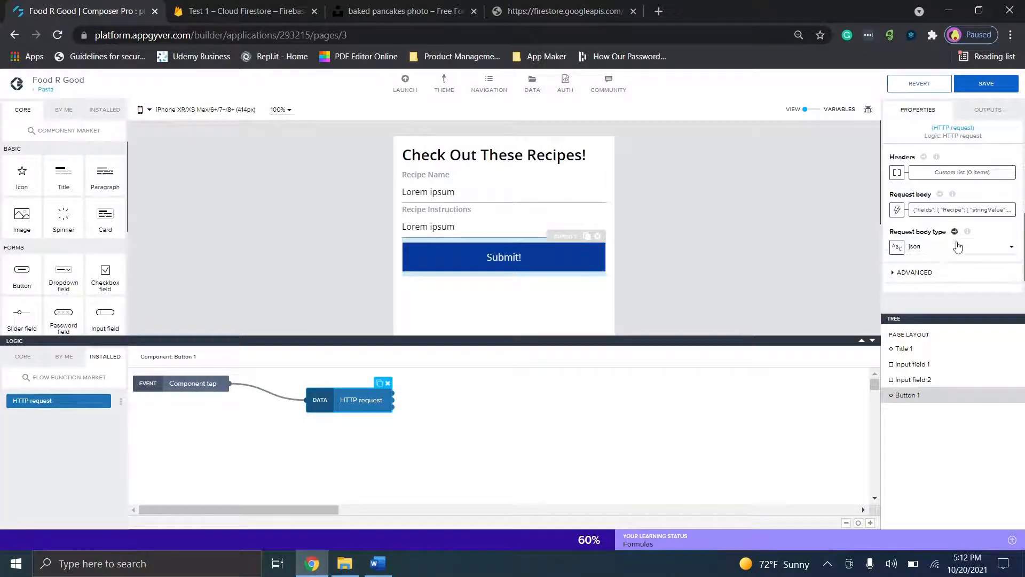
click(924, 273)
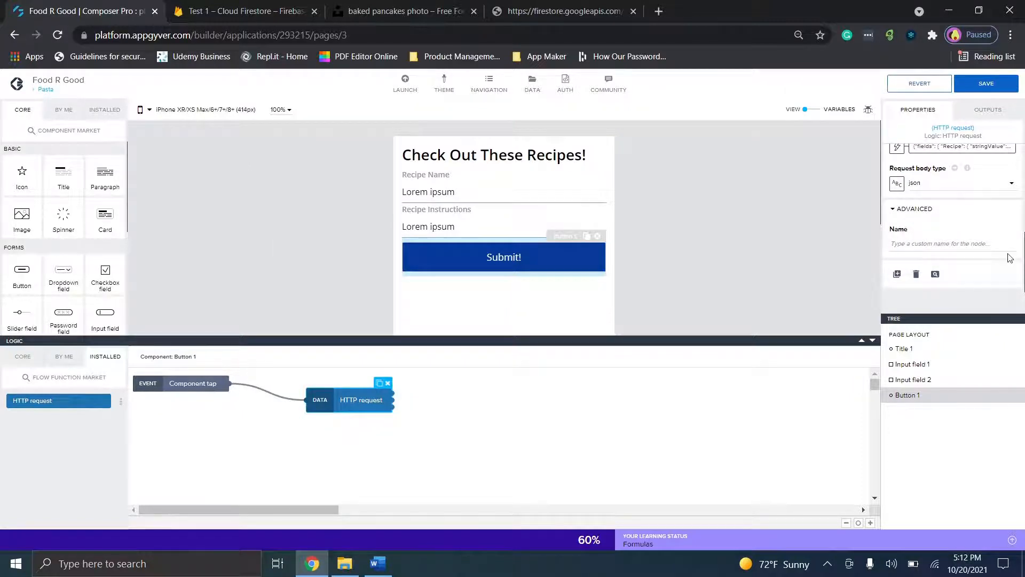
click(985, 84)
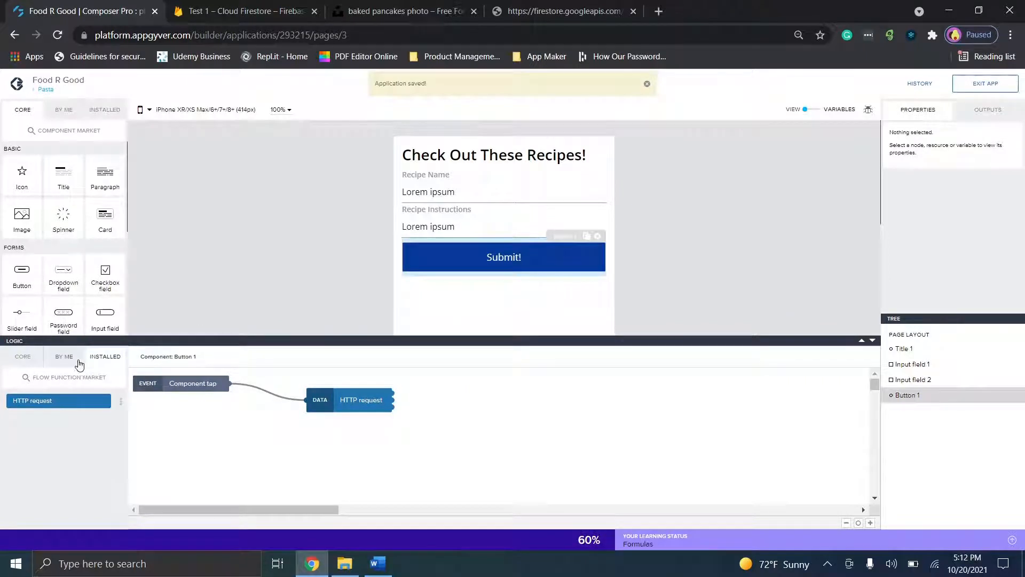
click(24, 357)
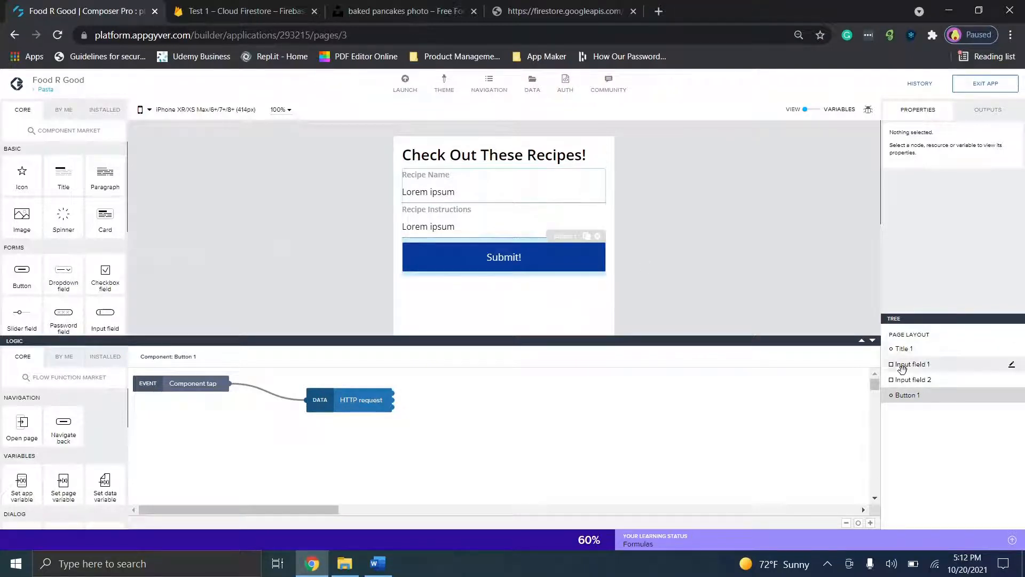
click(868, 349)
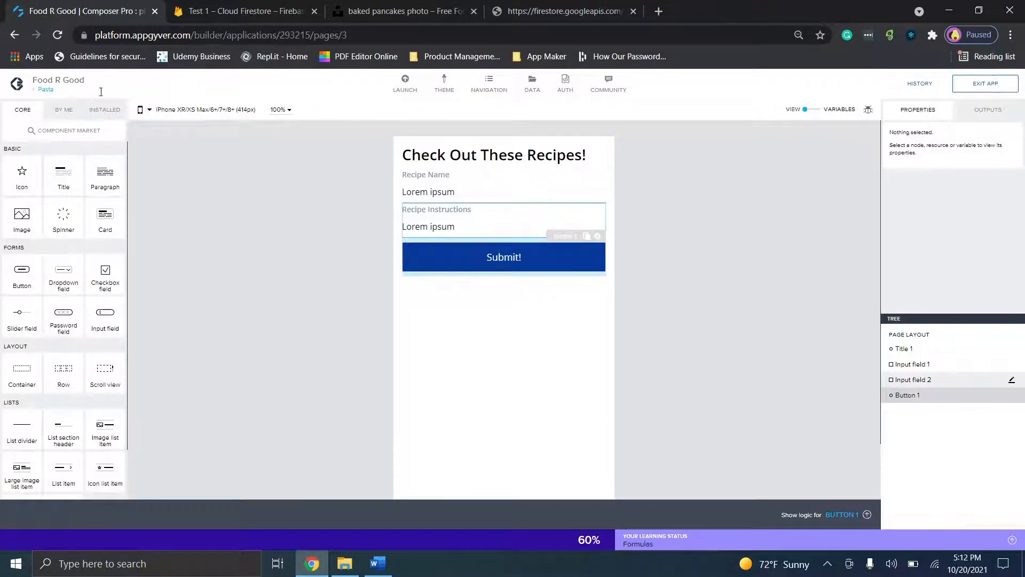
Launch the Food R Good app from the web app preview portal and inspect its page with the browser's developer tools
click(406, 83)
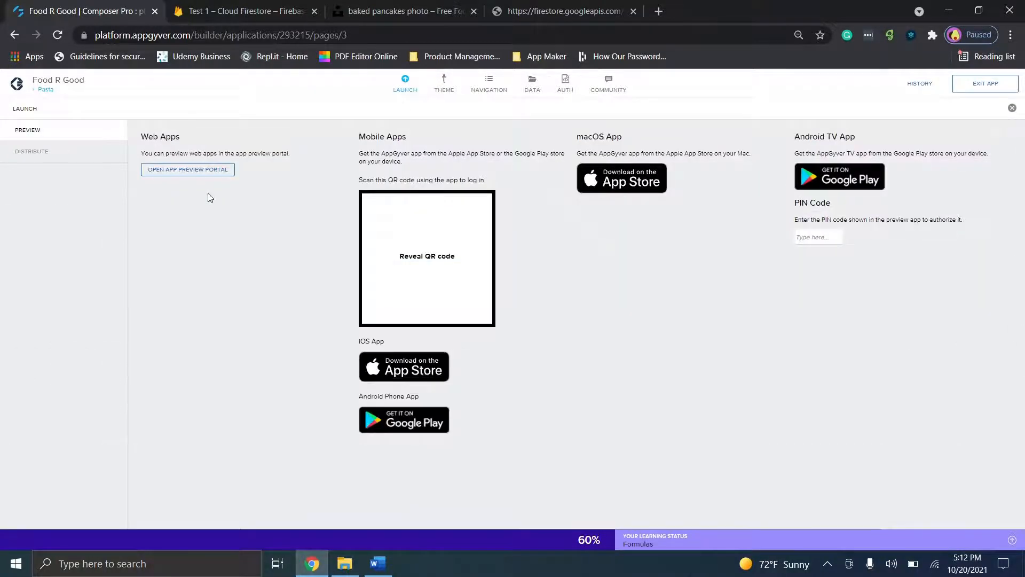
click(187, 173)
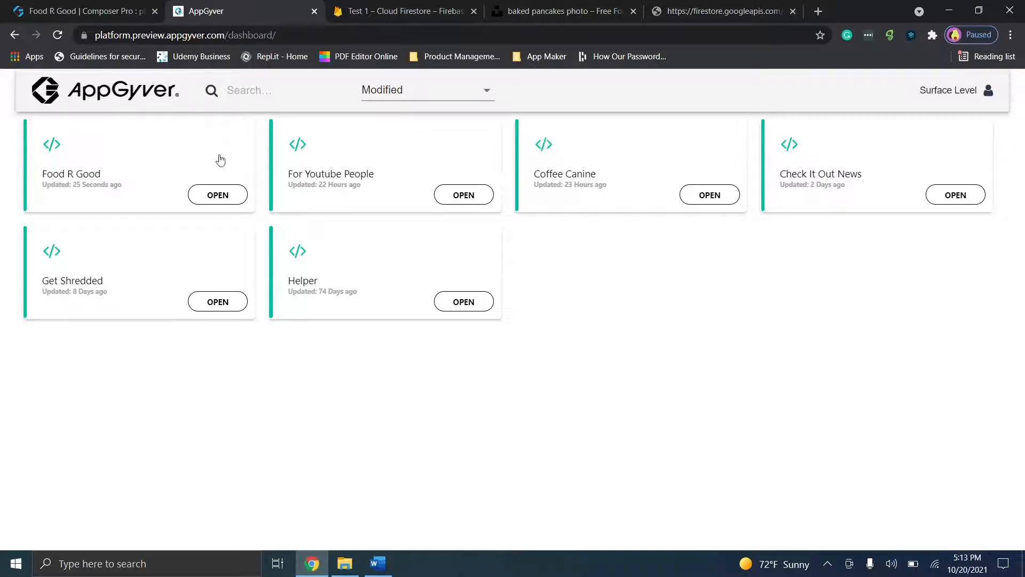
click(219, 197)
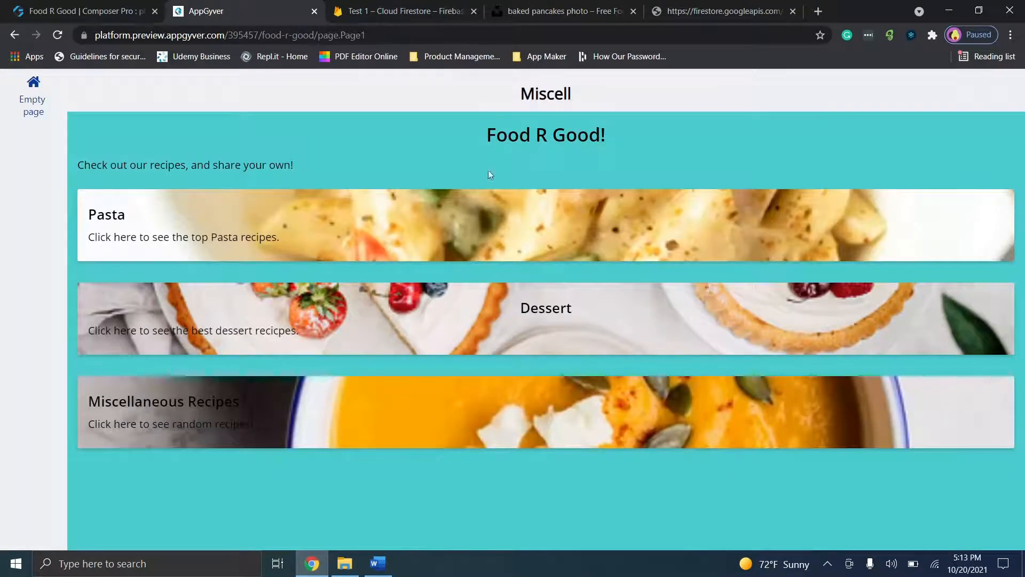
right_click(372, 102)
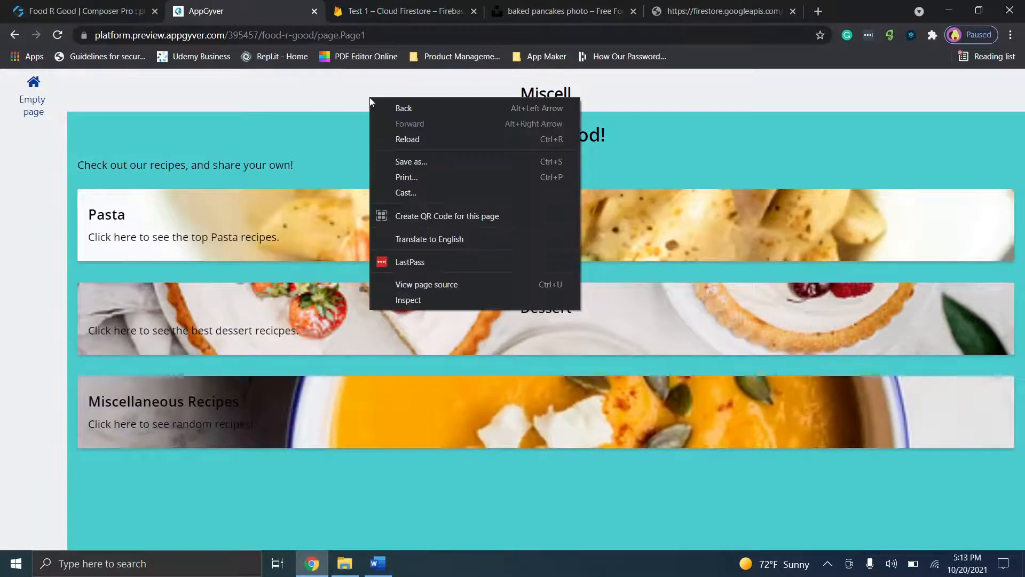
click(447, 299)
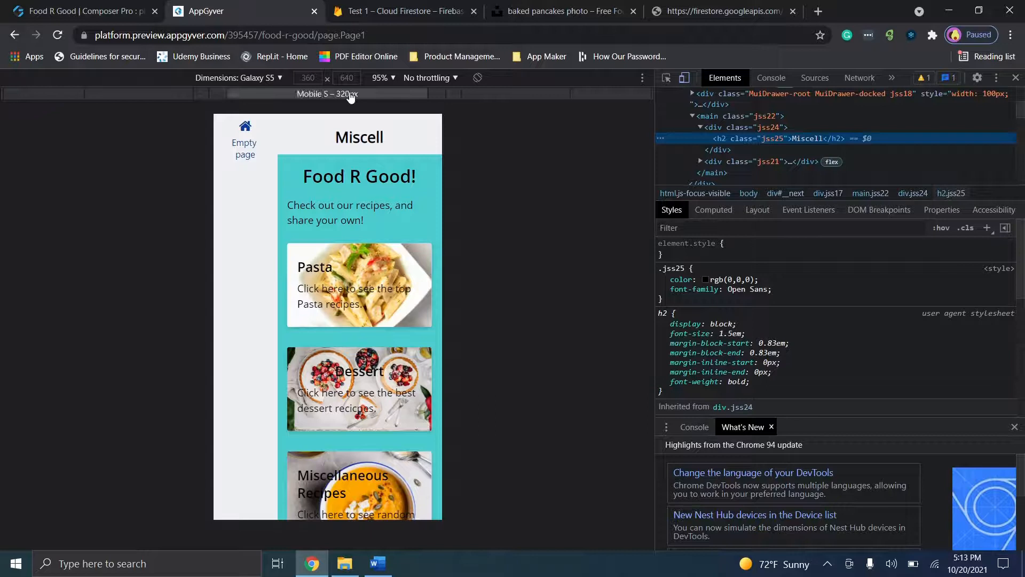
Preview the home page at Pixel 2, Nest Hub and iPhone X dimensions, ending with Galaxy S5
click(276, 79)
click(268, 155)
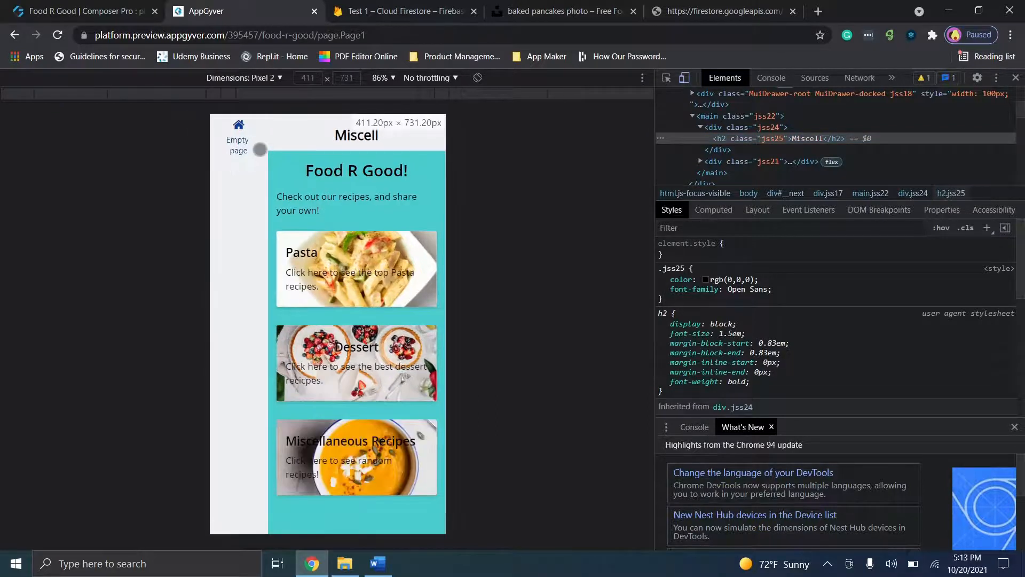
click(230, 78)
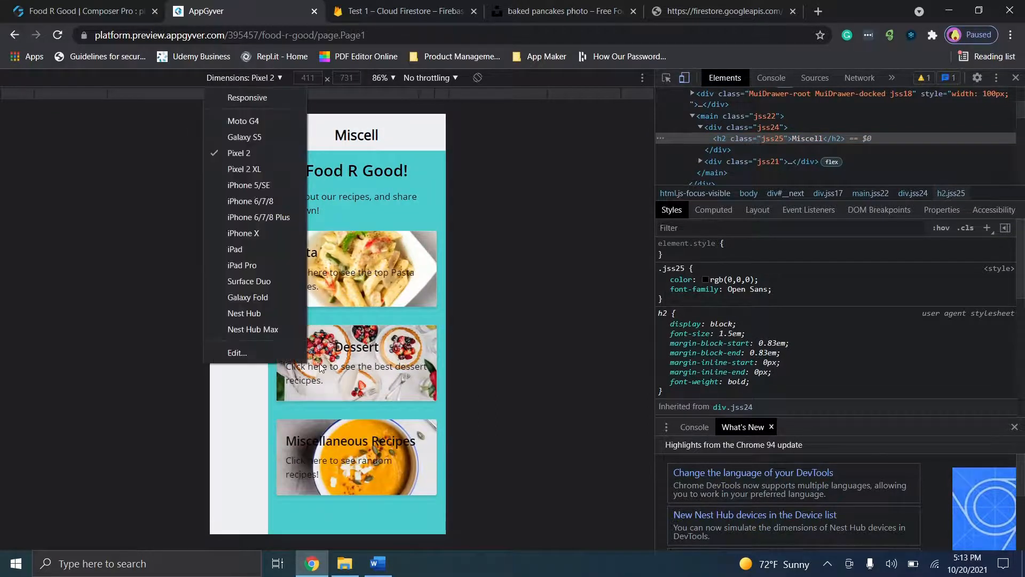
click(259, 315)
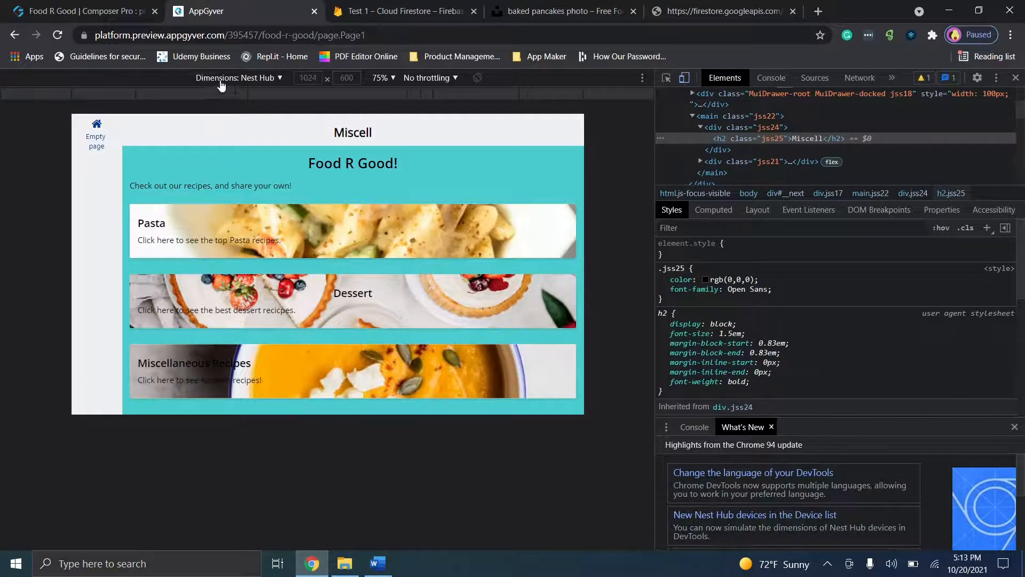
click(243, 78)
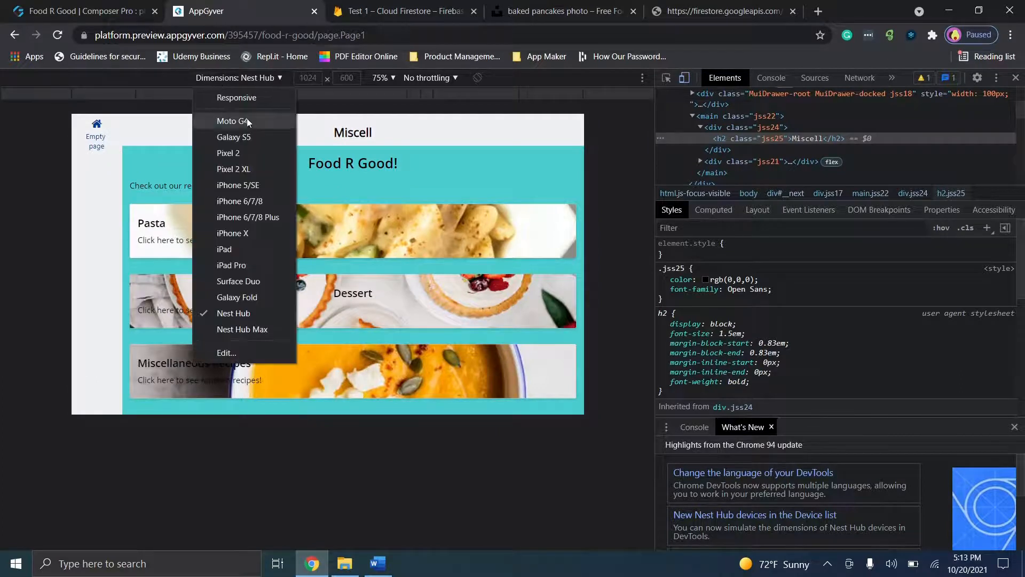
click(257, 235)
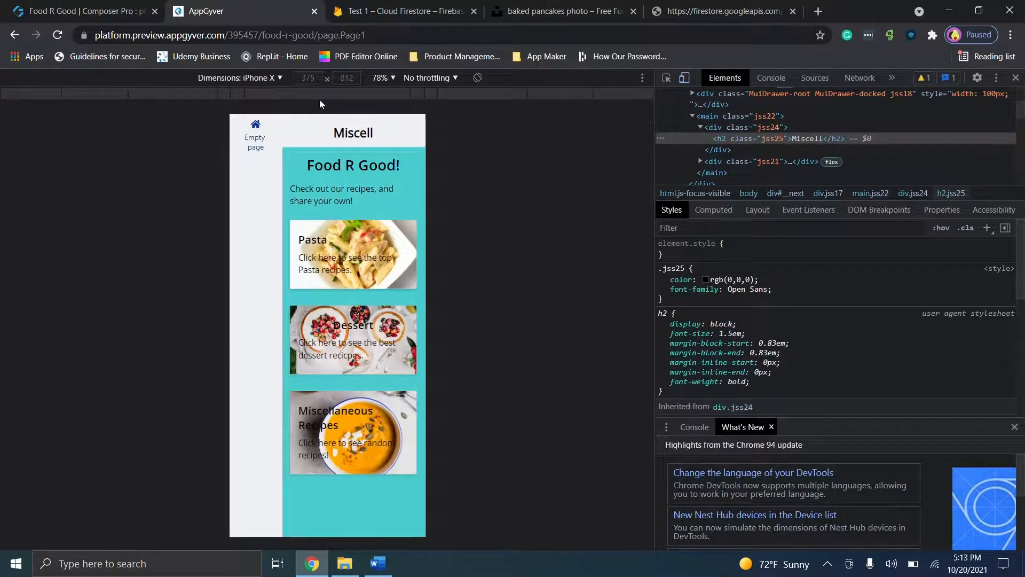
click(278, 83)
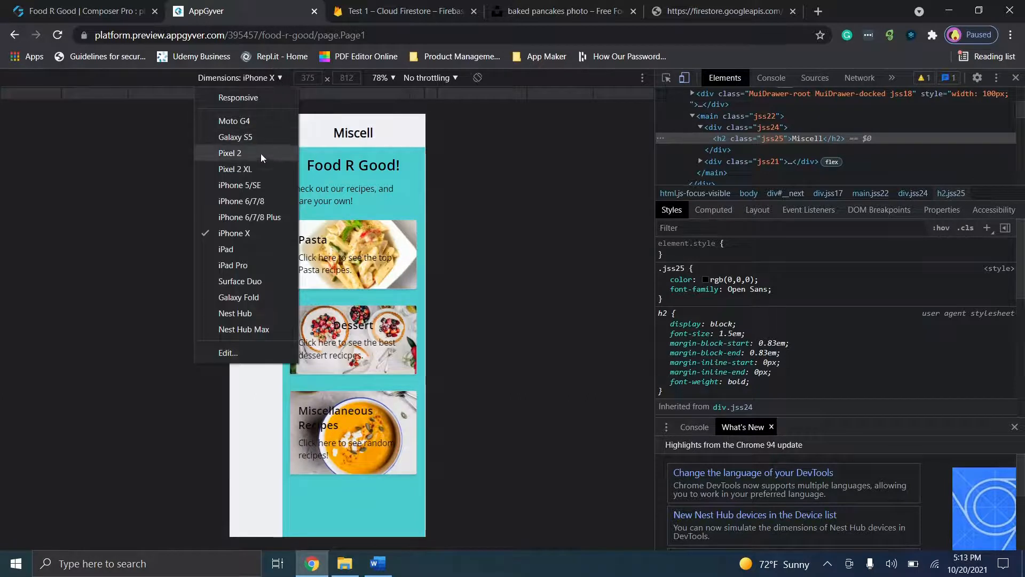
click(250, 138)
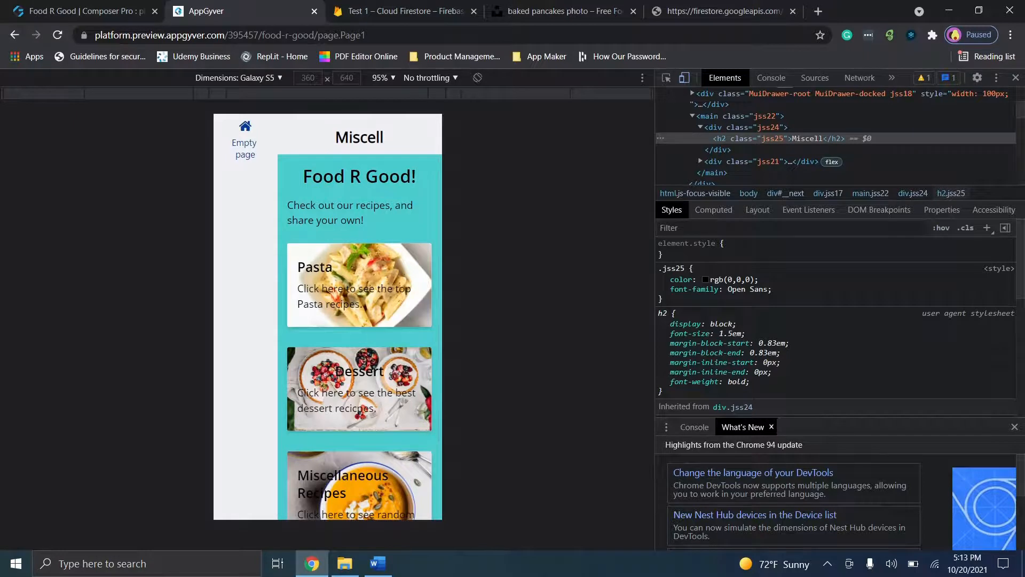
Submit a Pasta recipe named Test with the instructions Tester, and check its new document in Firestore's Pasta collection
click(349, 300)
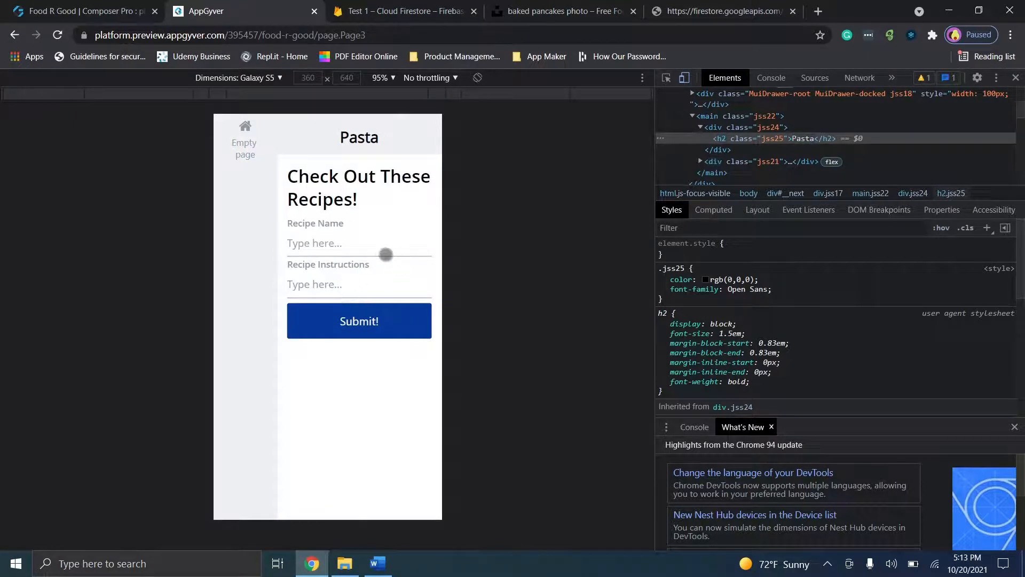
click(335, 240)
text(Test)
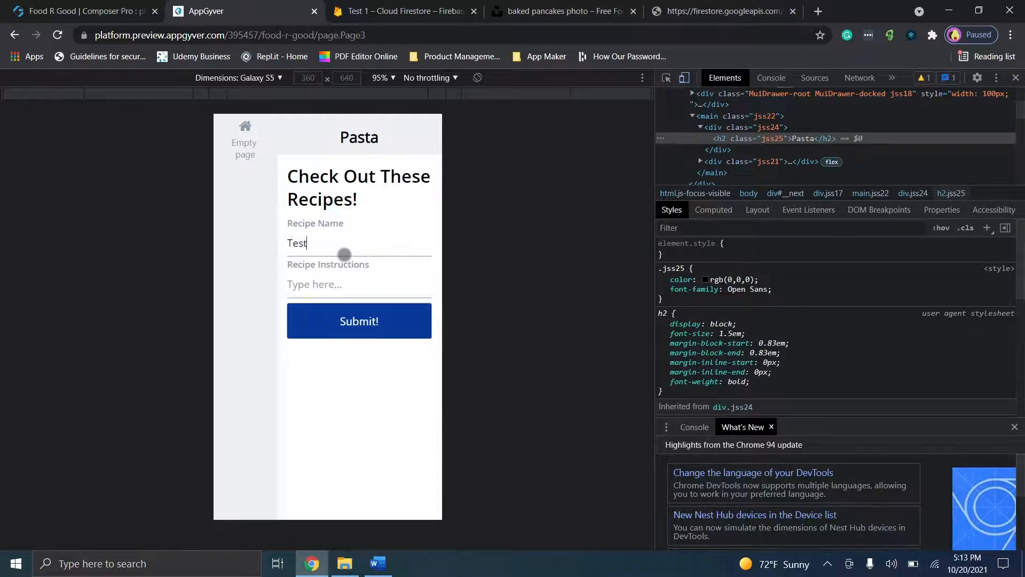
text(Tester)
click(346, 320)
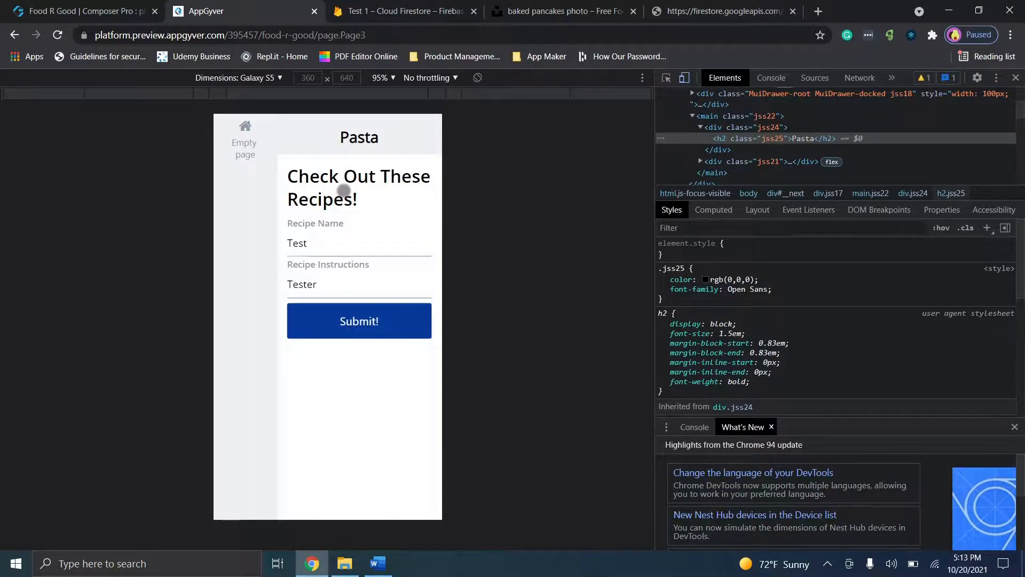
click(391, 7)
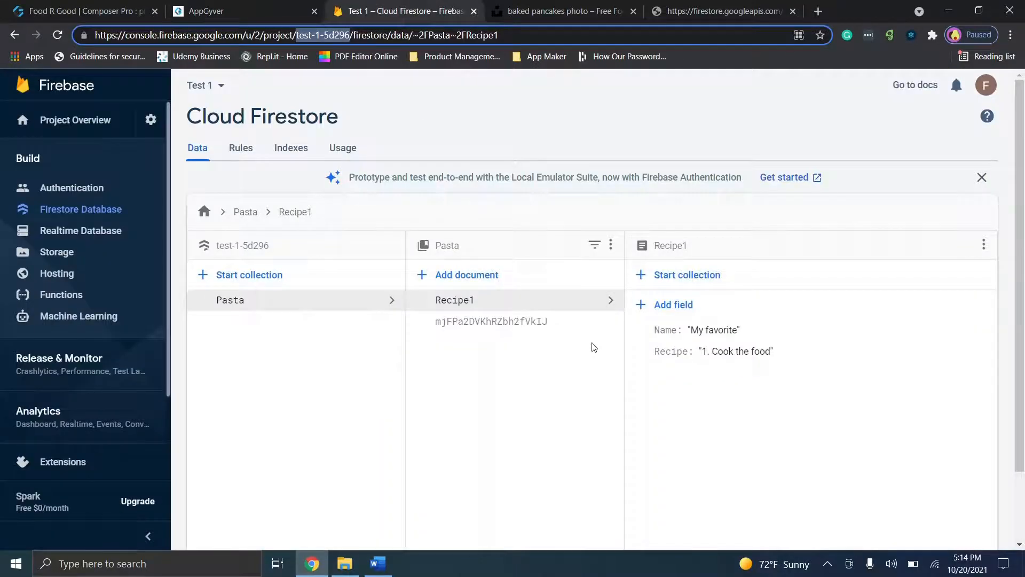
click(509, 331)
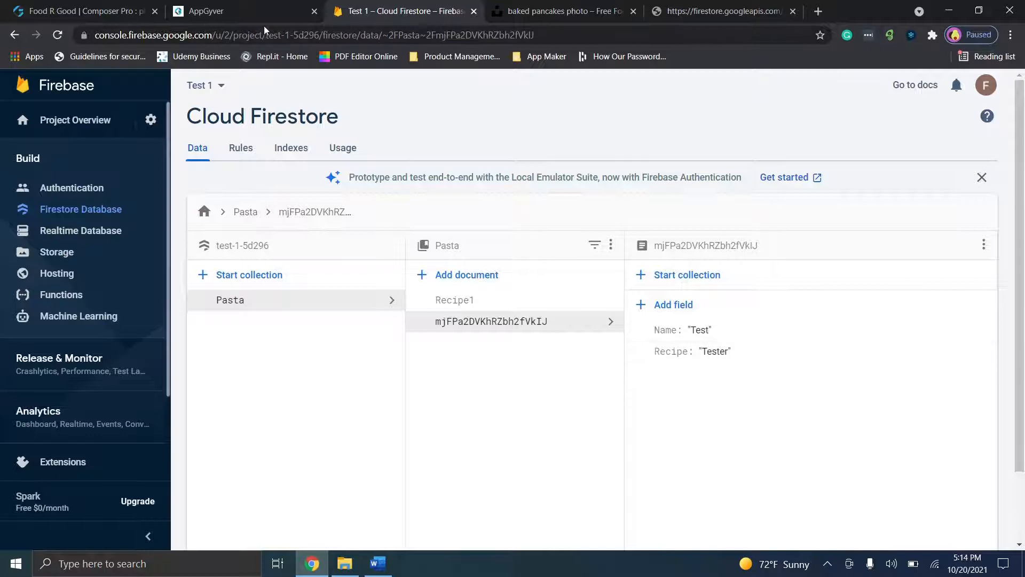
Submit a second Pasta recipe in the app preview with the name Sample Name and the instructions Instructions
click(251, 12)
key(ctrl+a)
text(Sample Na)
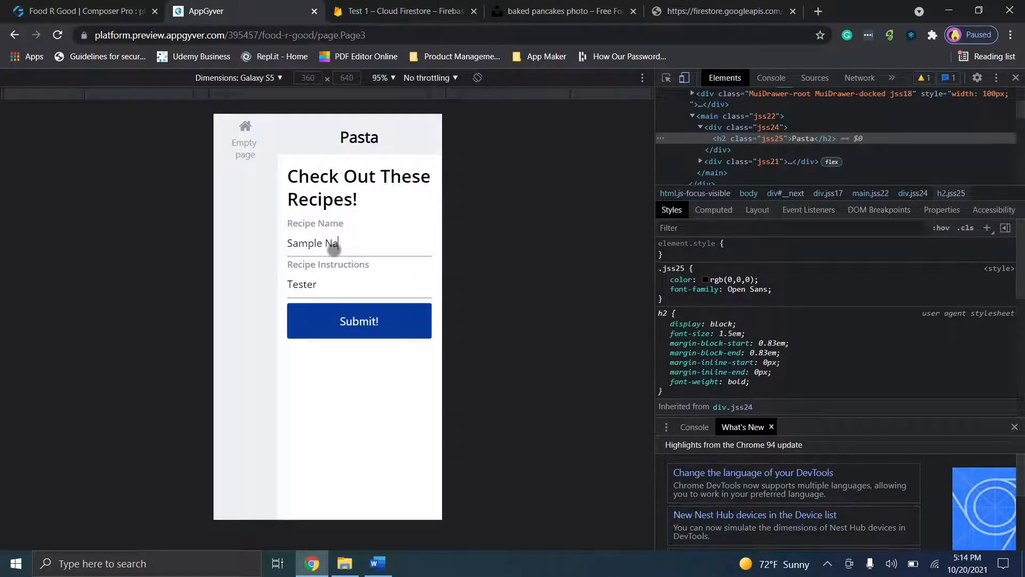
click(351, 288)
key(BackSpace)
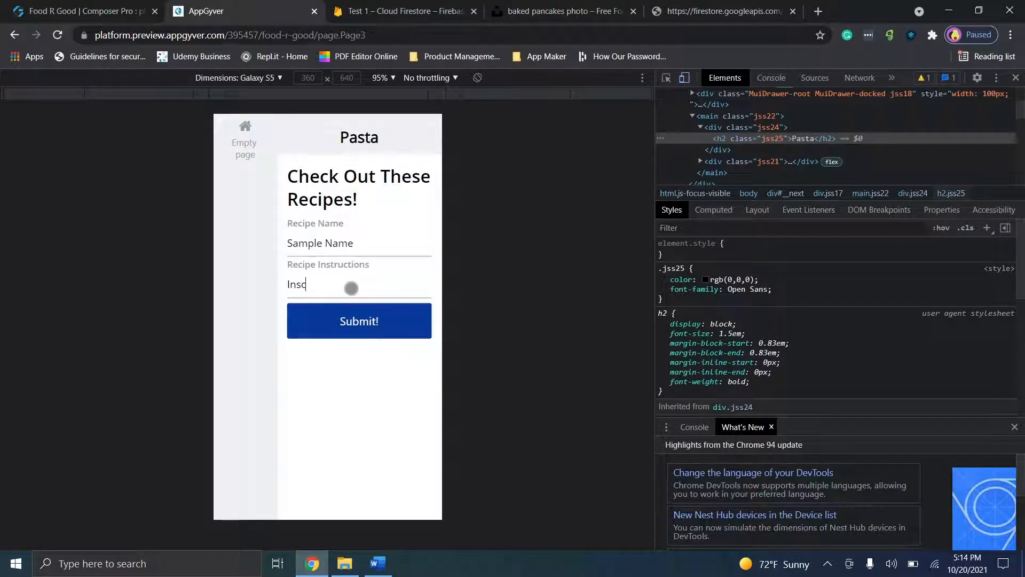
text(Instructions)
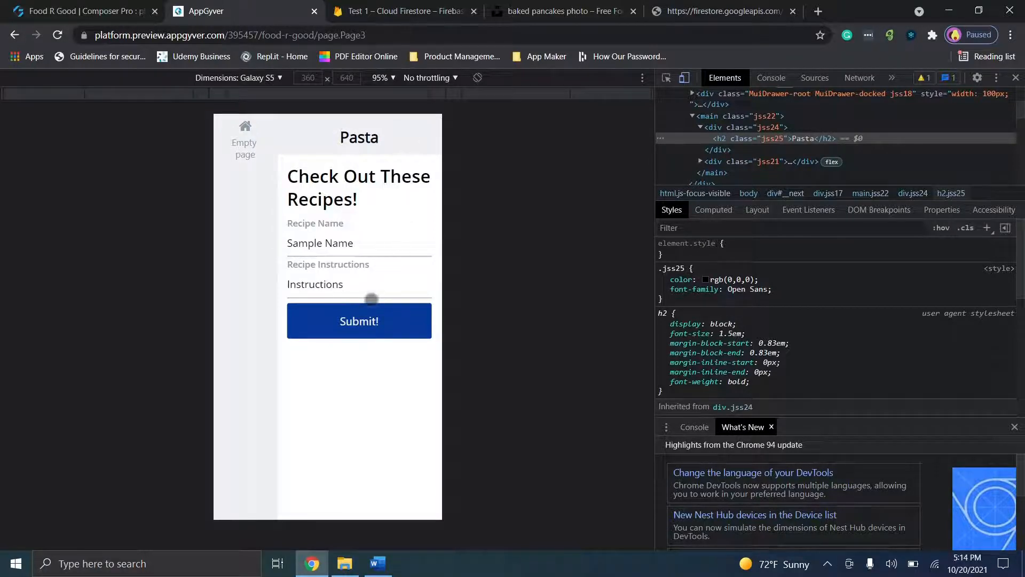
click(456, 6)
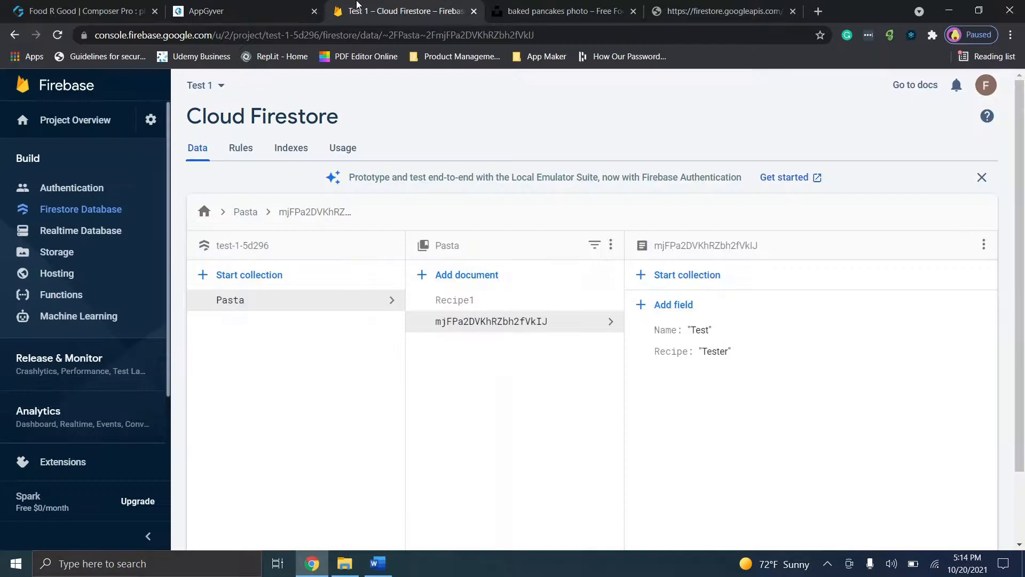
click(269, 5)
click(352, 319)
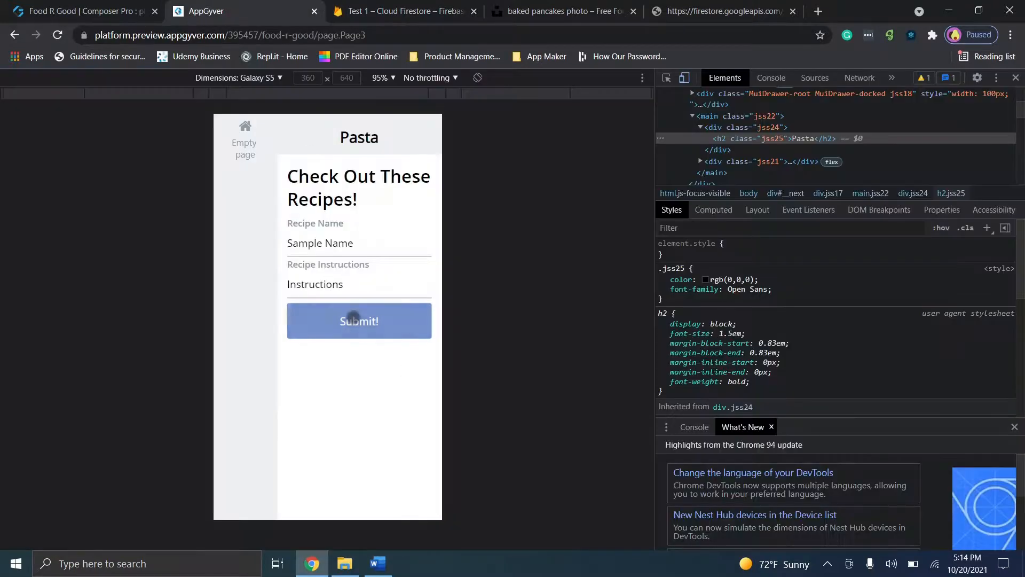
Examine the second submitted recipe's document in Firestore's Pasta collection and return to the Food R Good project in Composer
click(462, 6)
click(491, 342)
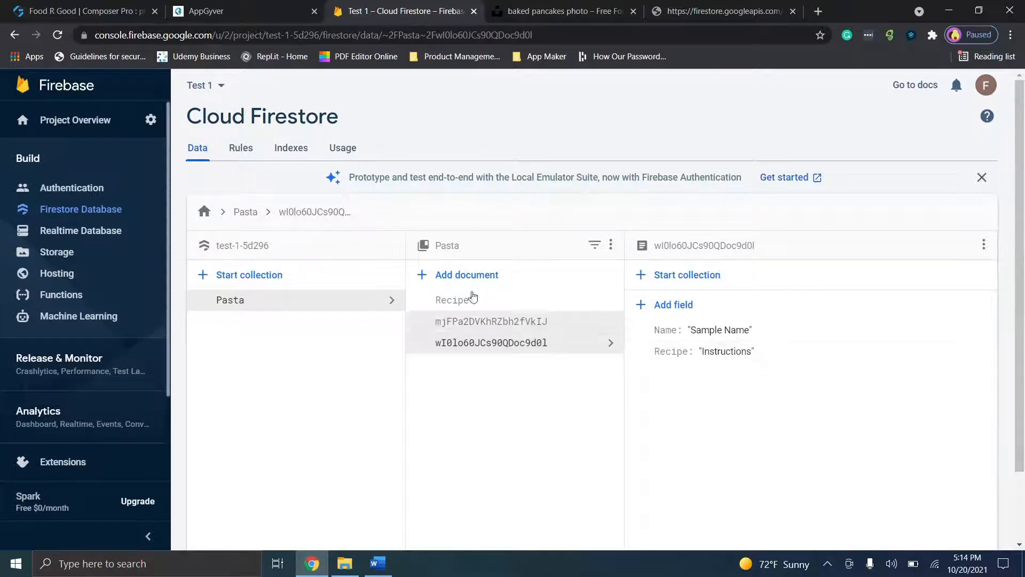
click(128, 11)
click(277, 5)
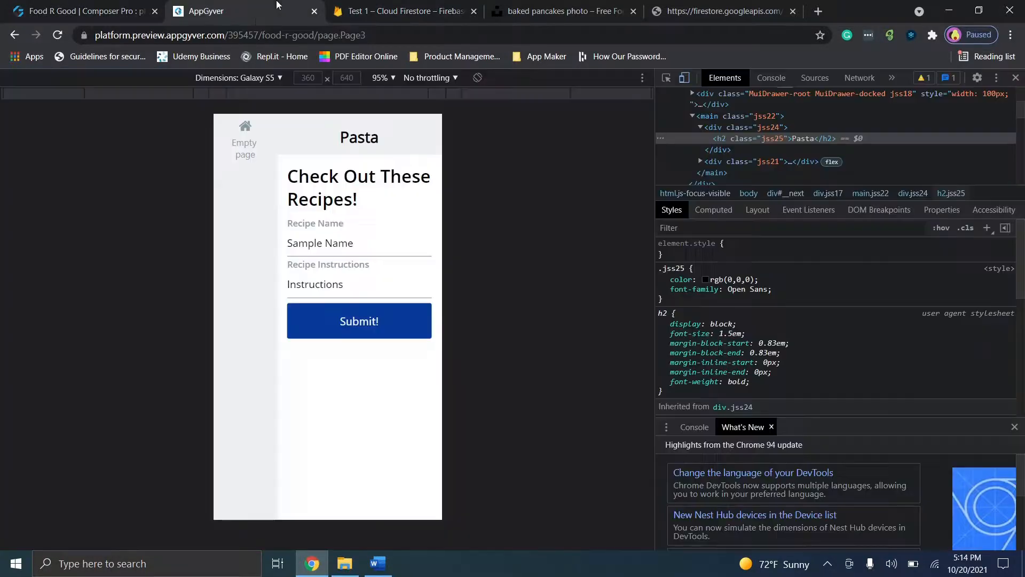
click(102, 5)
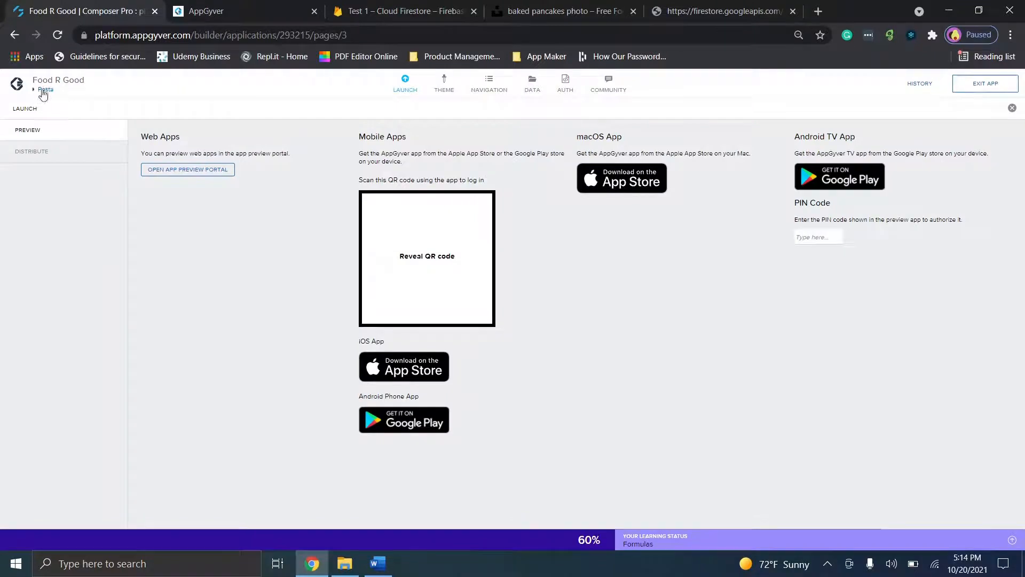
Add a container below the Pasta page's Submit! button and a list divider between the button and the container
click(415, 87)
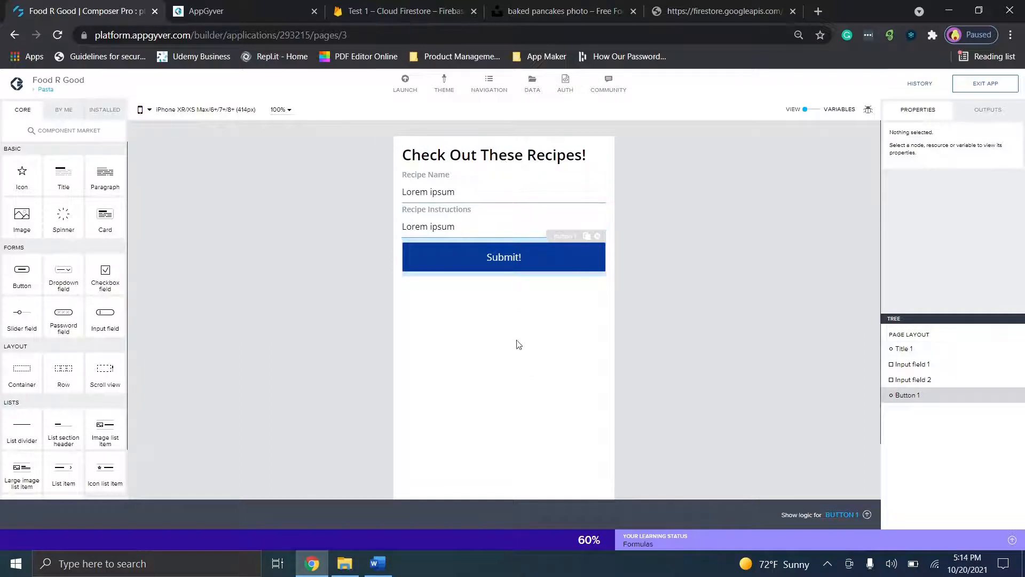
click(296, 272)
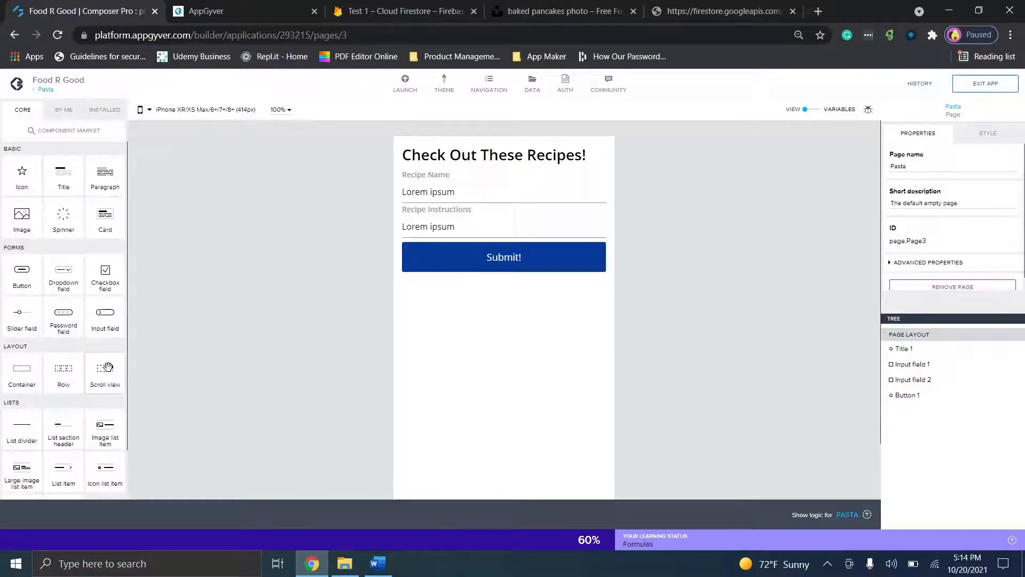
drag(23, 372, 507, 336)
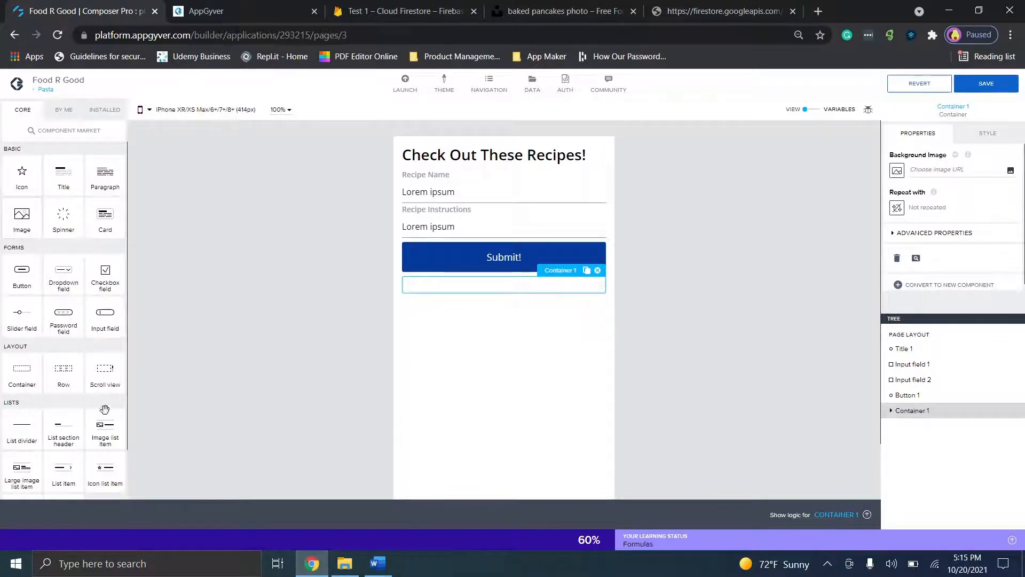
drag(26, 429, 441, 285)
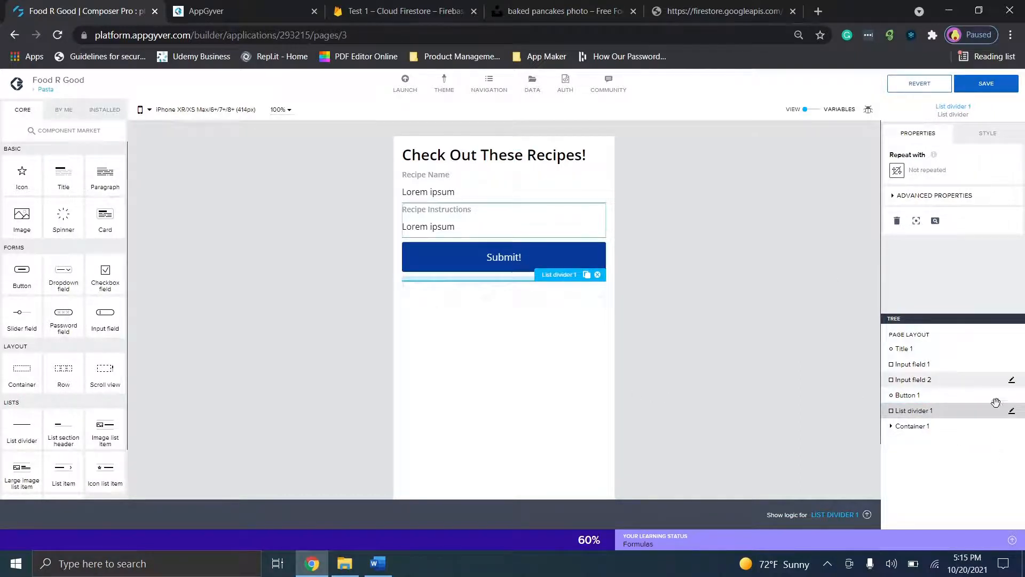
Remove the list divider below the Submit! button and place a new one between the button and the container
click(598, 276)
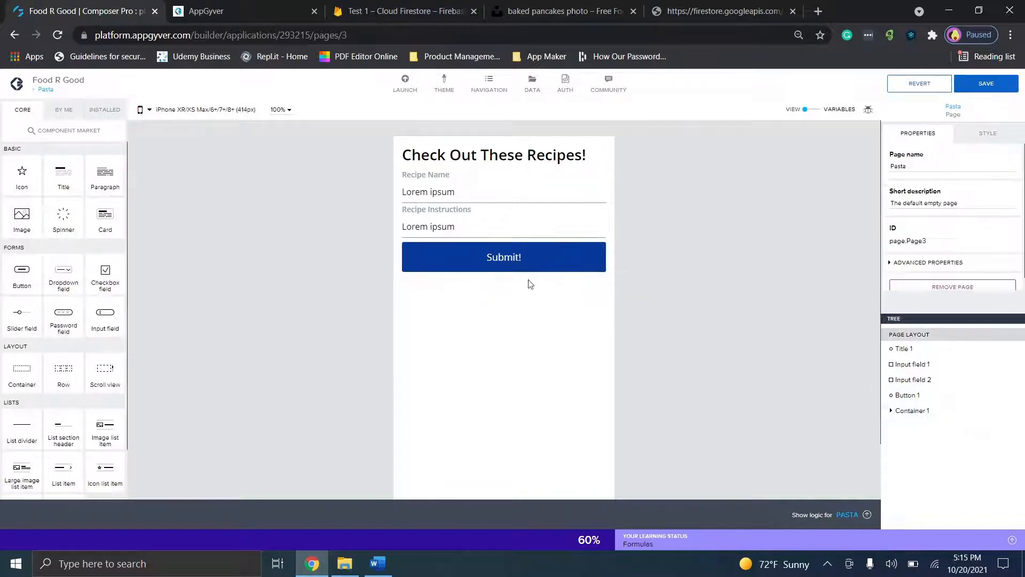
drag(17, 429, 438, 283)
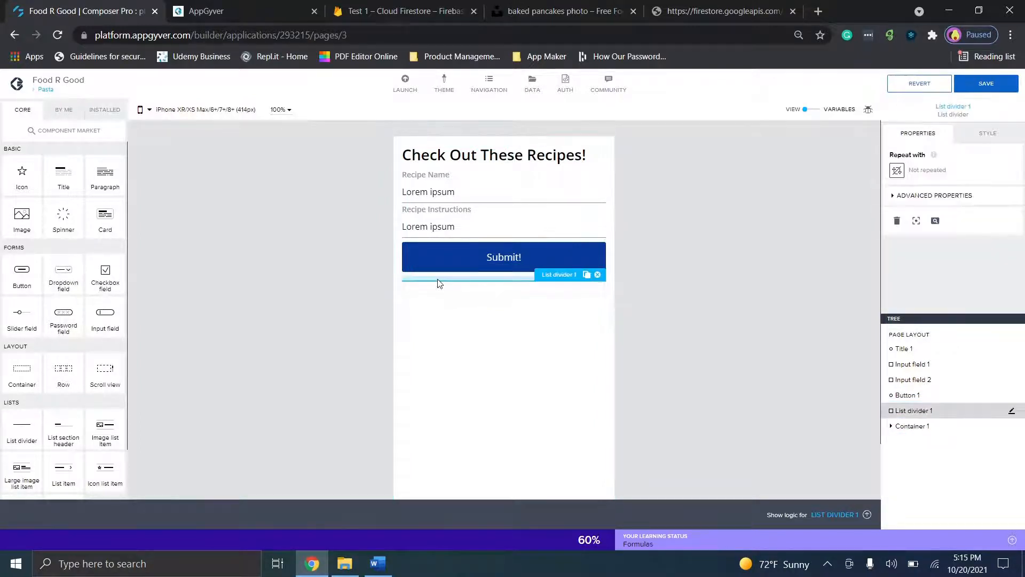
click(496, 311)
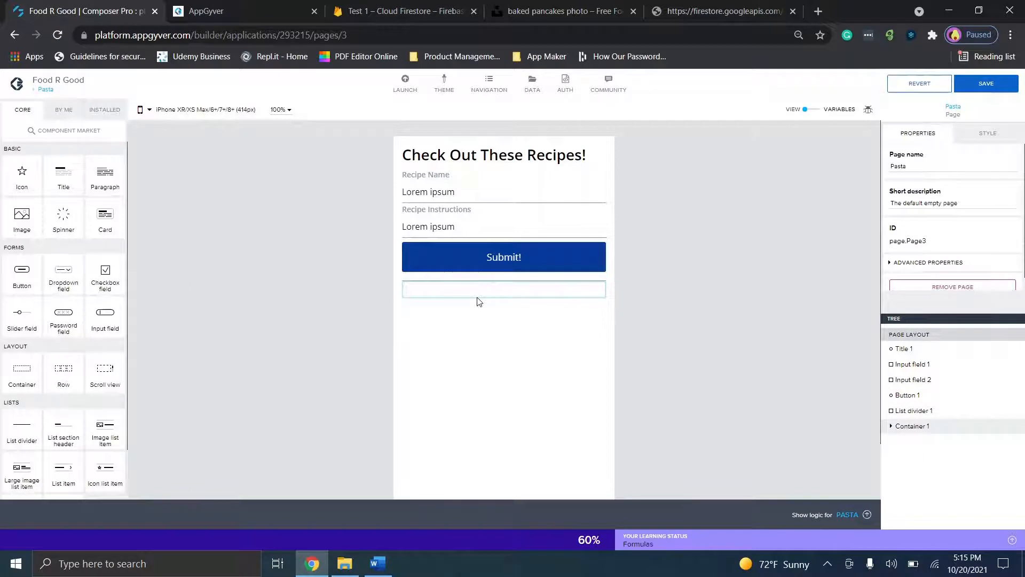
Add a large image list item inside the container and repeat it with the Pasta1 data variable
drag(20, 475, 486, 292)
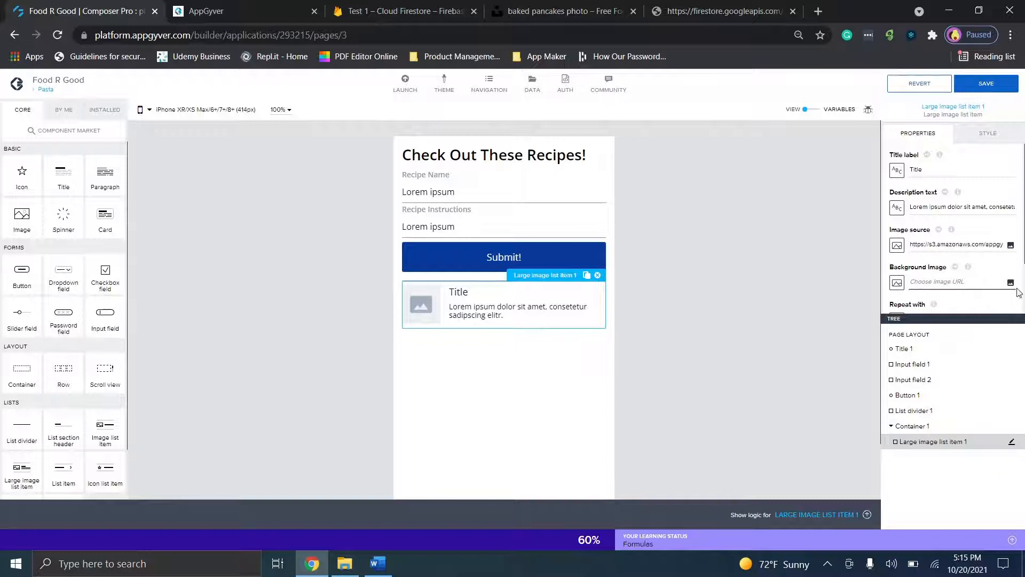
scroll(953, 225, down, 1)
scroll(953, 224, down, 1)
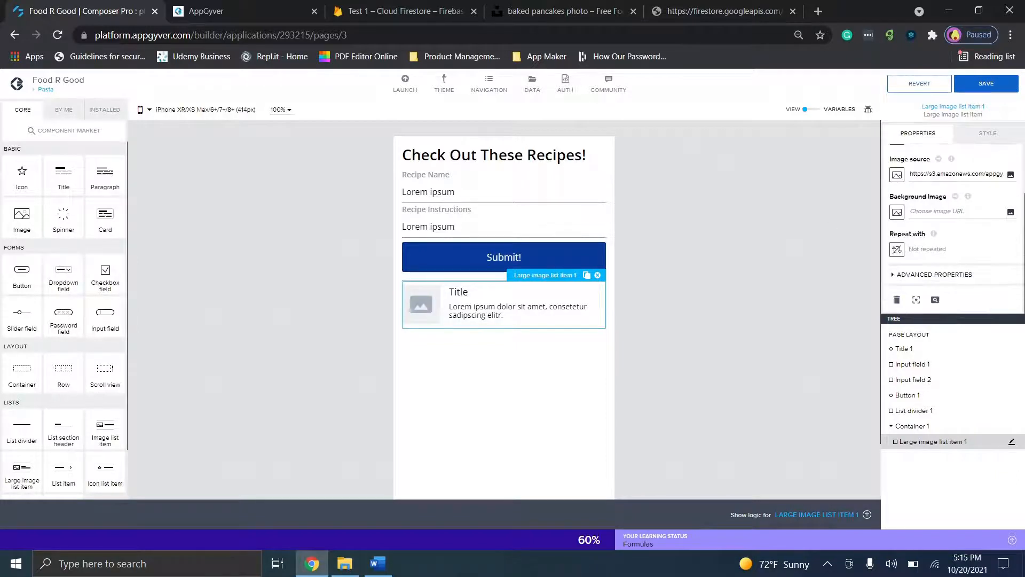
click(897, 250)
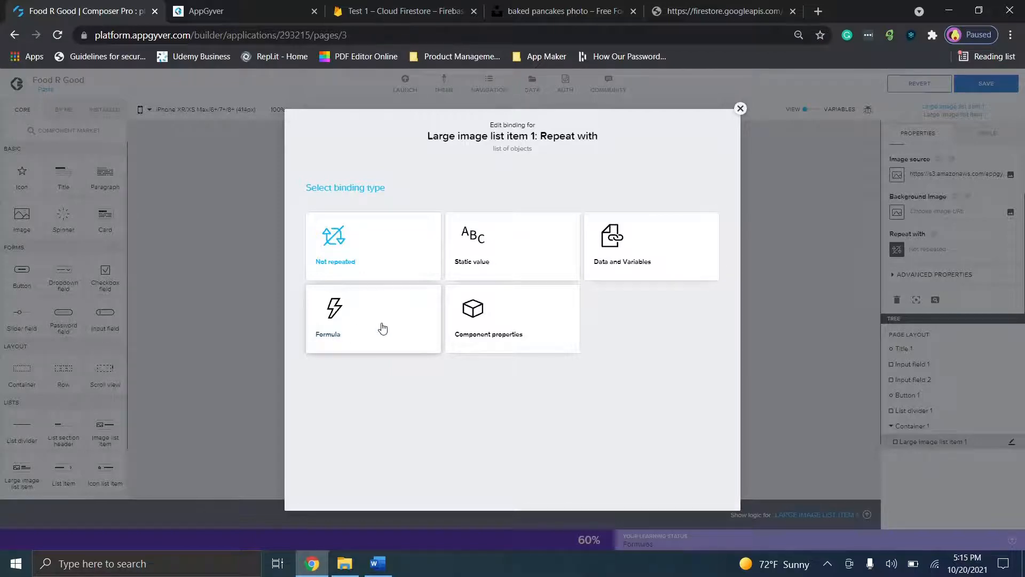
click(684, 260)
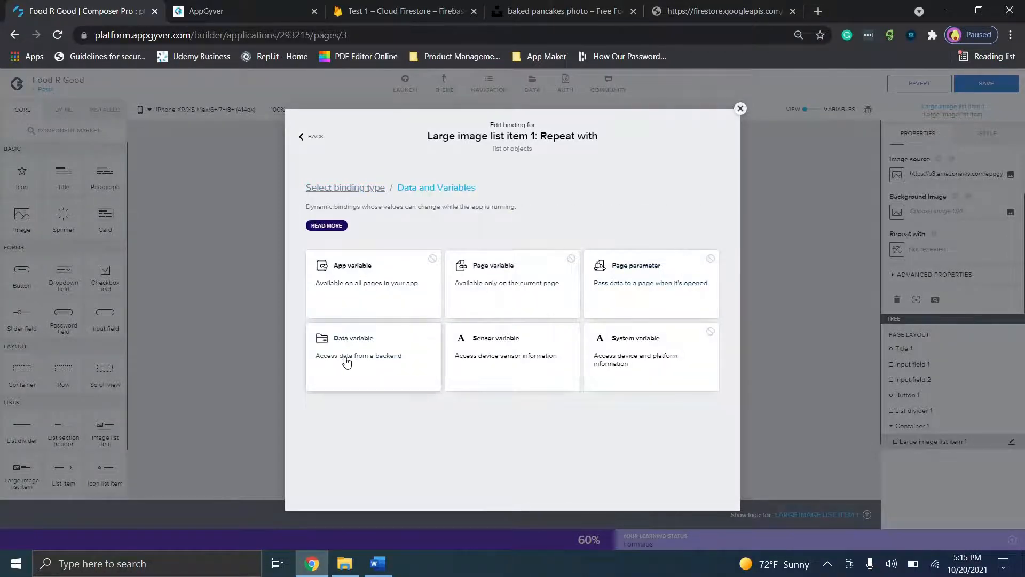
click(346, 360)
click(433, 269)
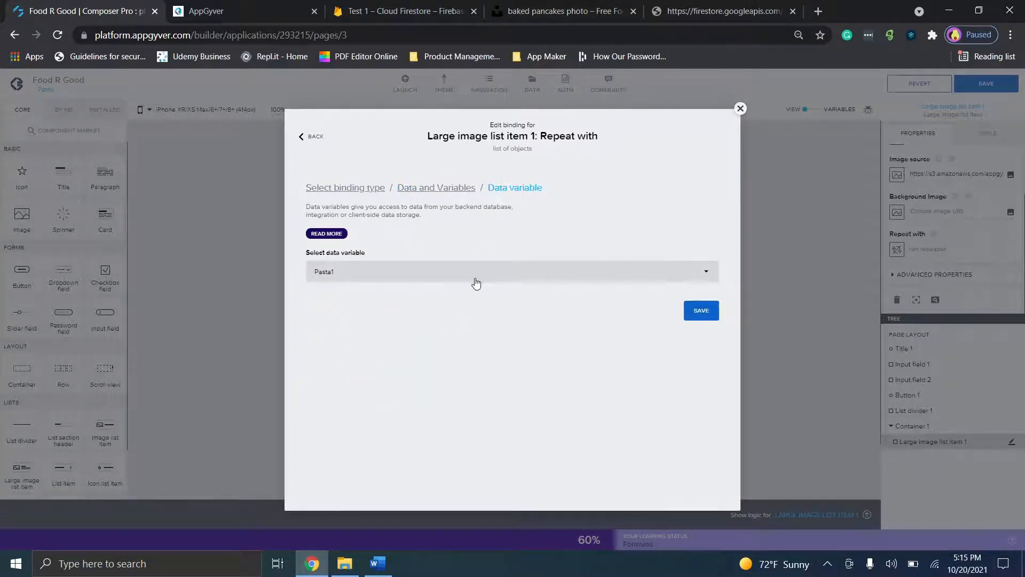
click(700, 315)
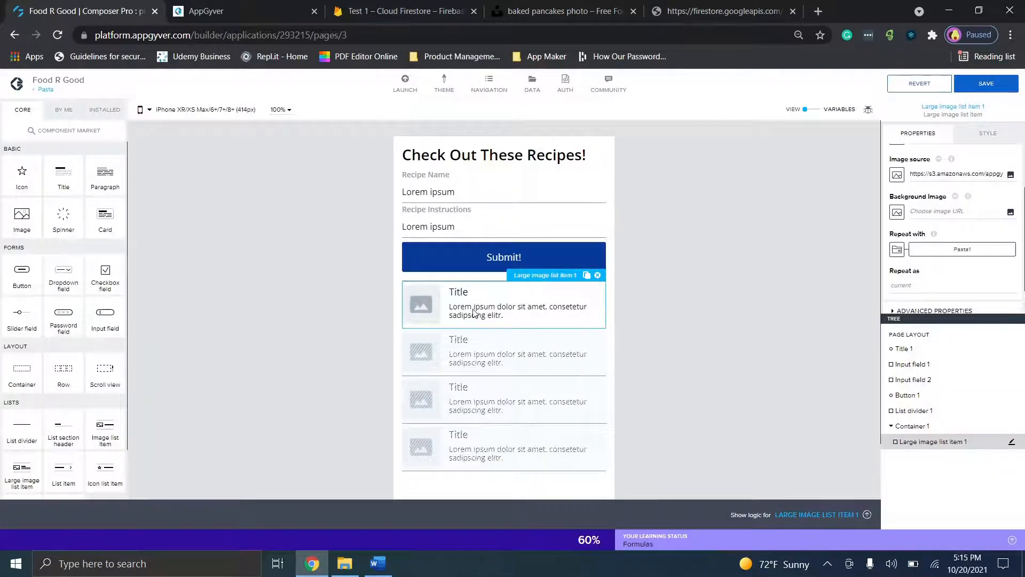
Check the Pasta collection's documents in Firestore and save the Food R Good app in Composer
click(405, 5)
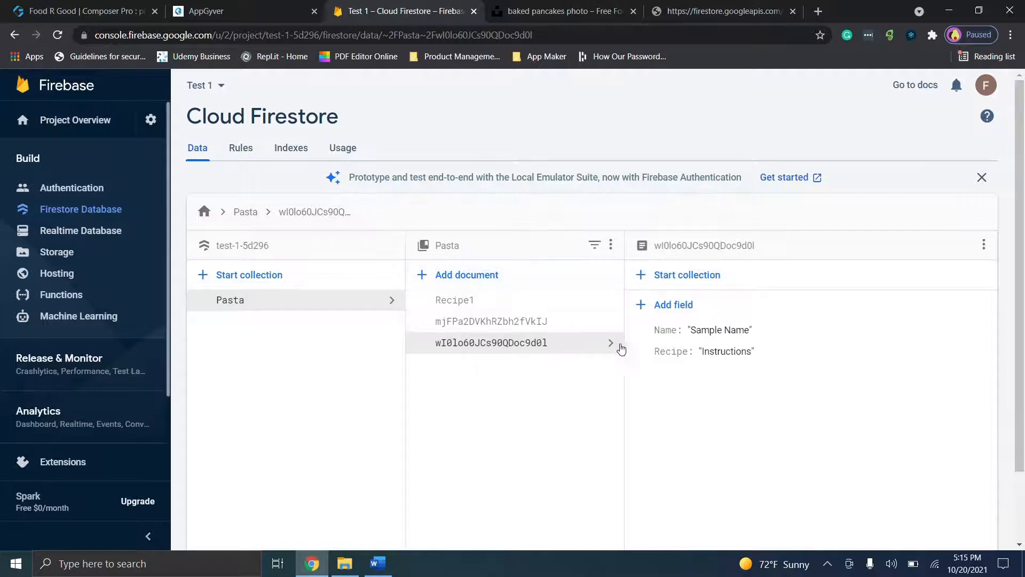
click(99, 10)
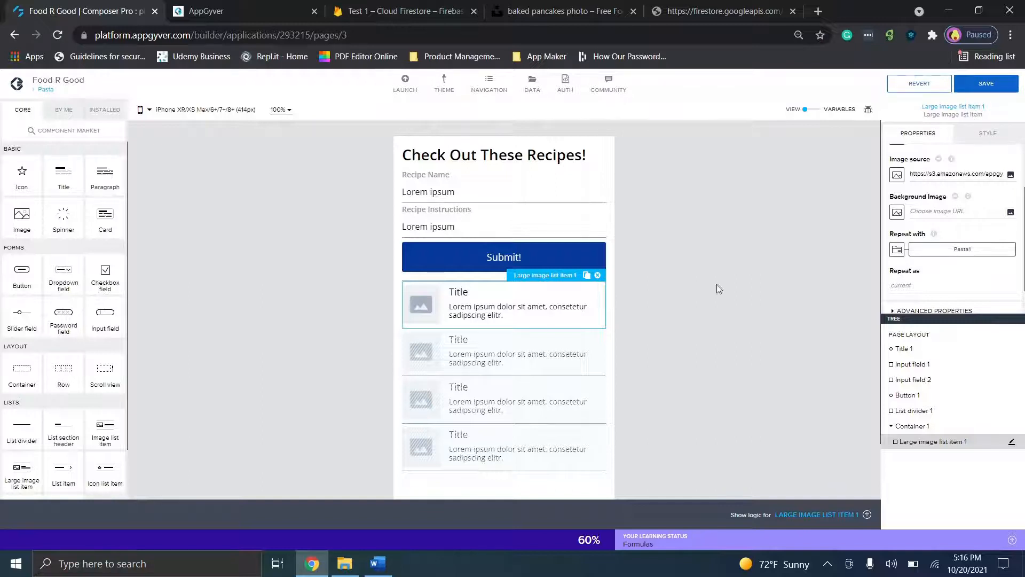
scroll(935, 211, up, 3)
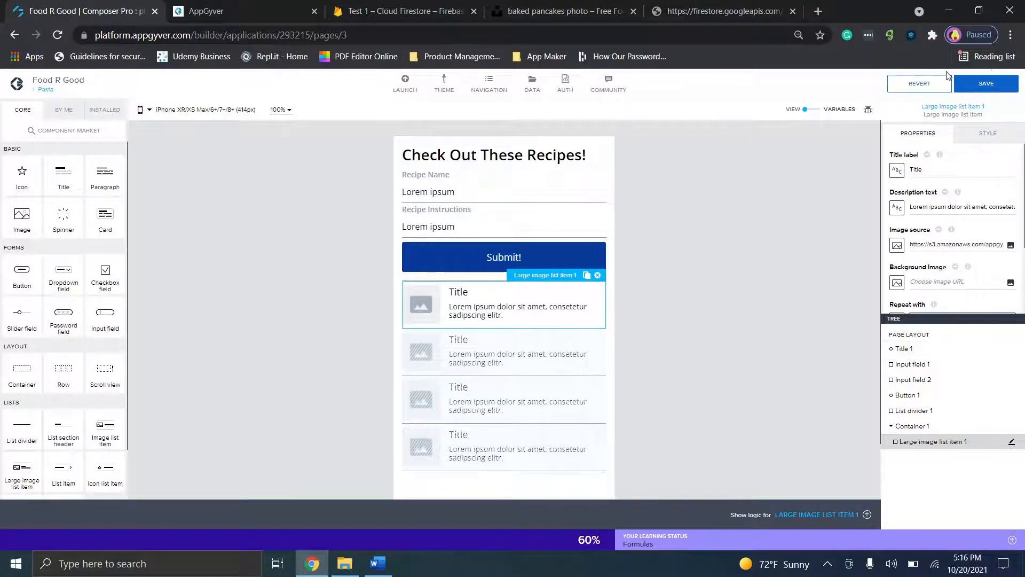
click(987, 81)
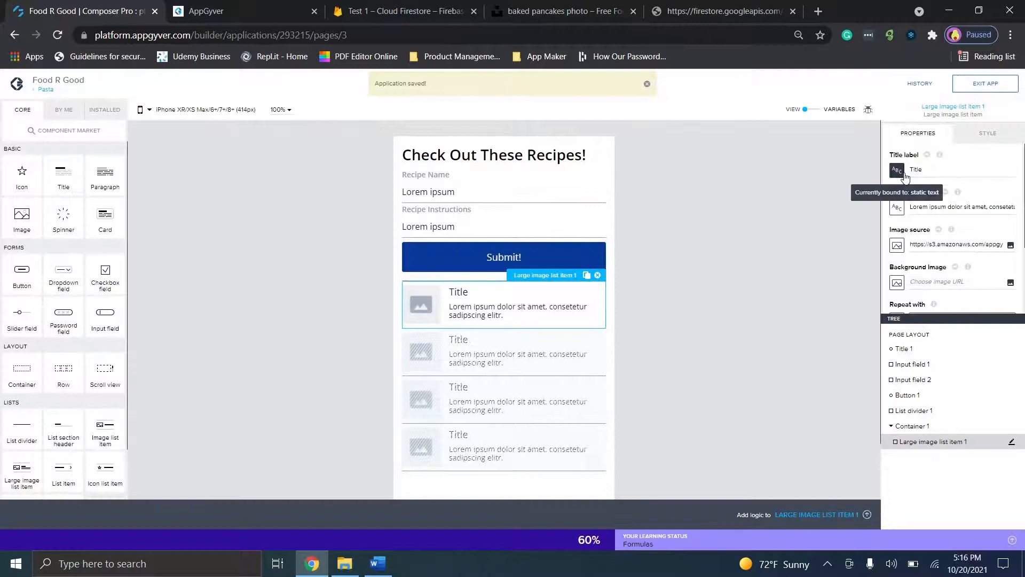
Bind the large image list item's title label to the formula data.Pasta1[0].fields.Name
click(897, 171)
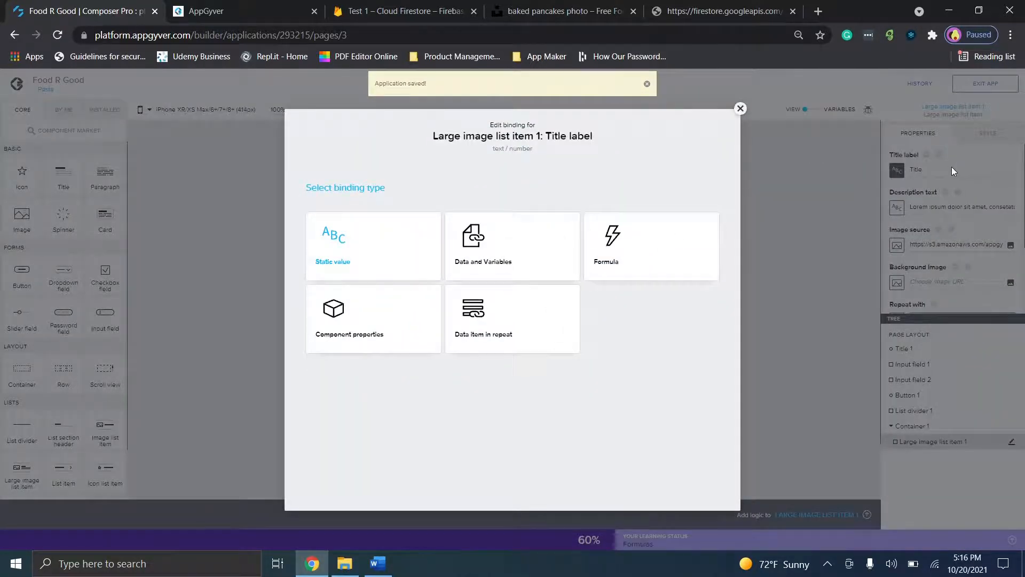
click(616, 265)
click(618, 266)
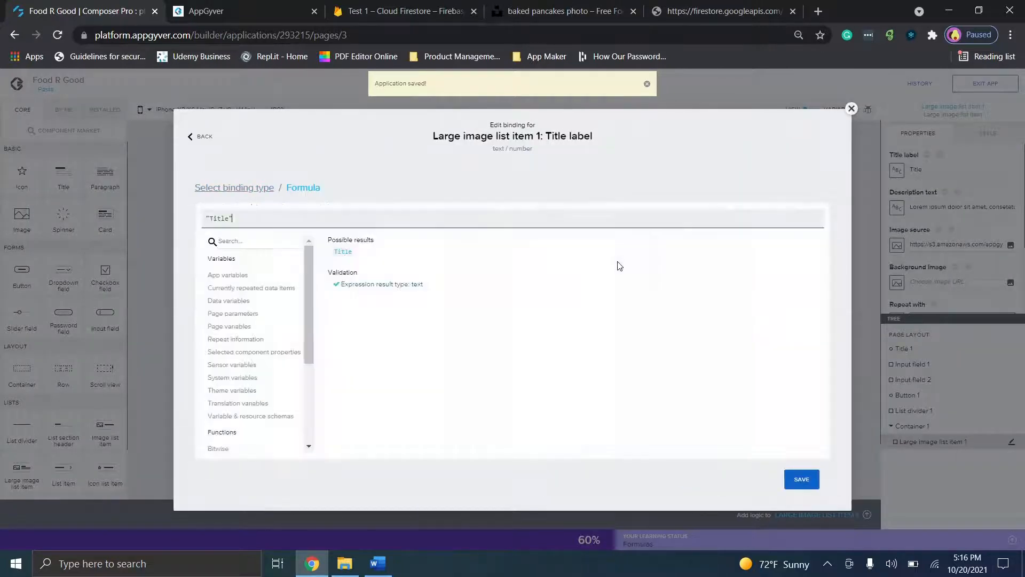
text(")
key(BackSpace)
key(BackSpace)
key(BackSpace)
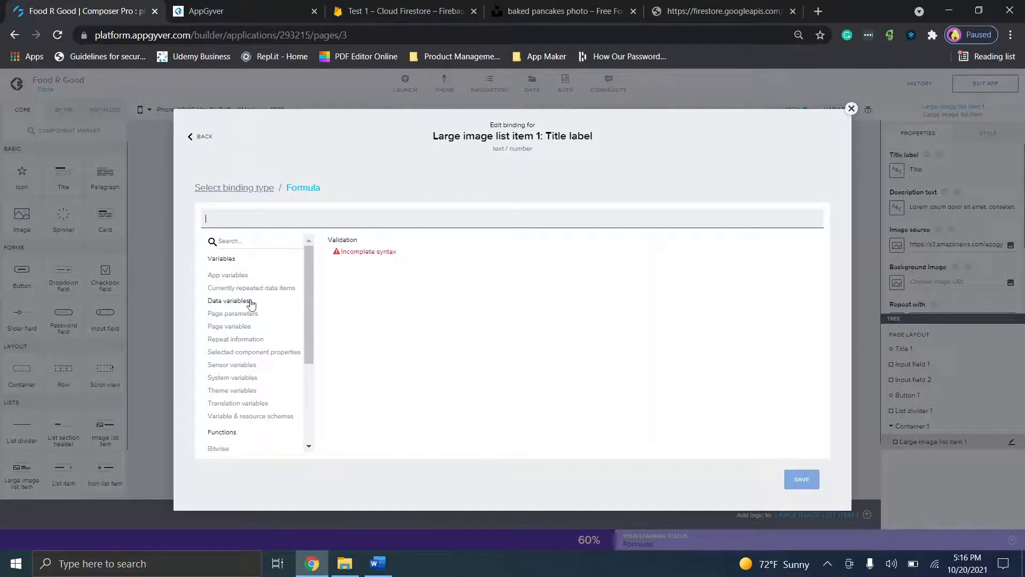
click(227, 302)
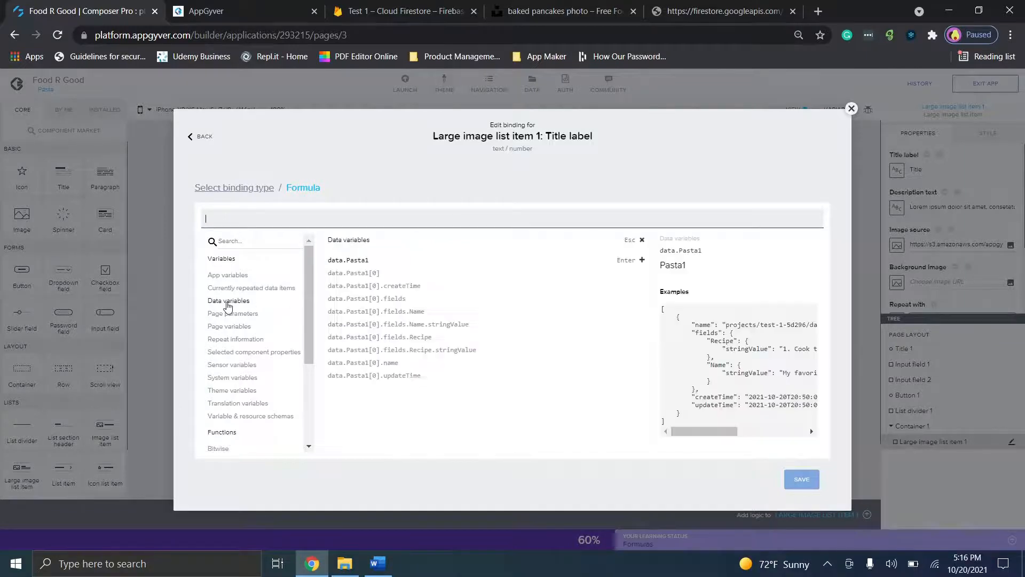
click(396, 317)
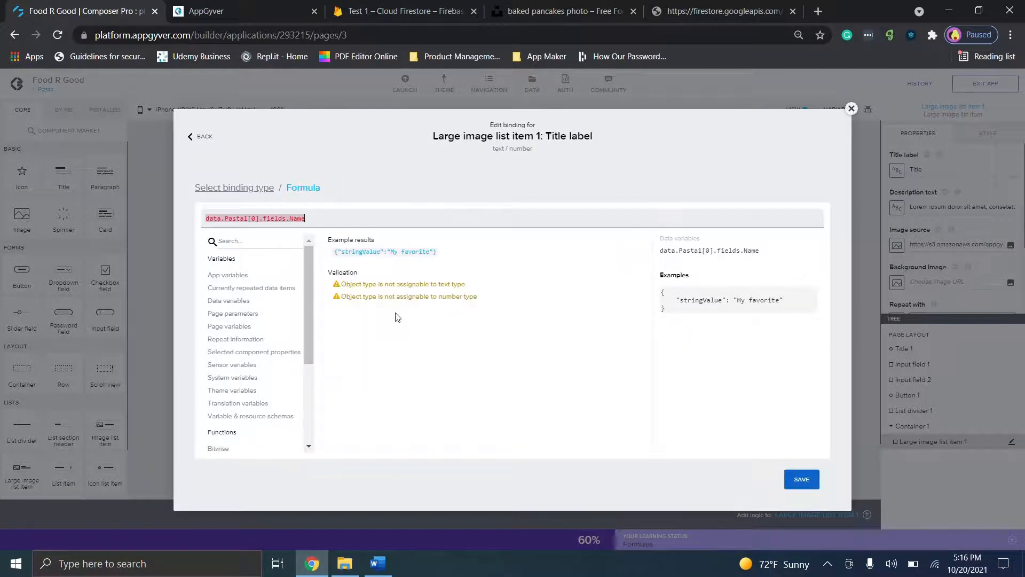
click(813, 482)
click(809, 483)
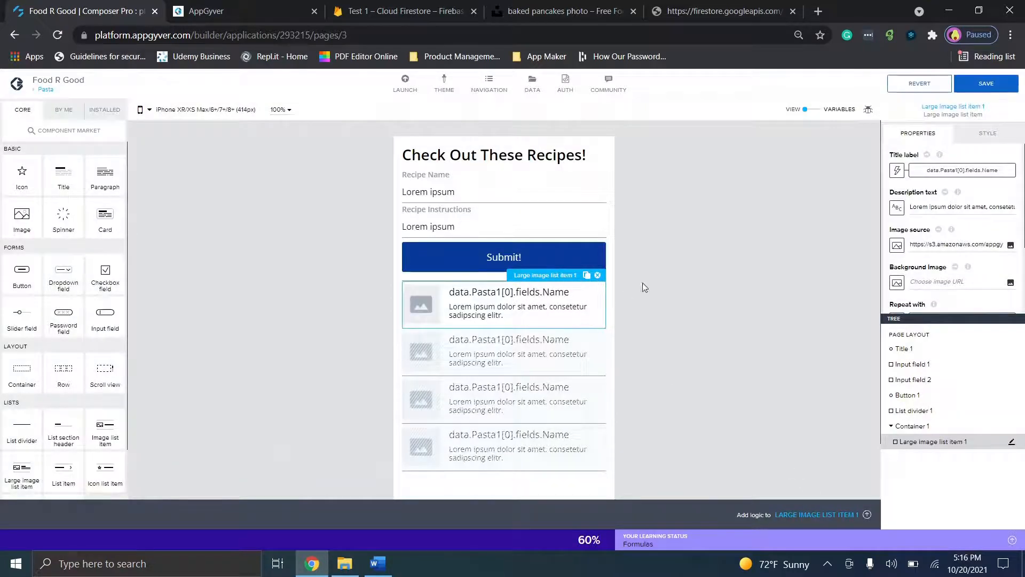
click(902, 208)
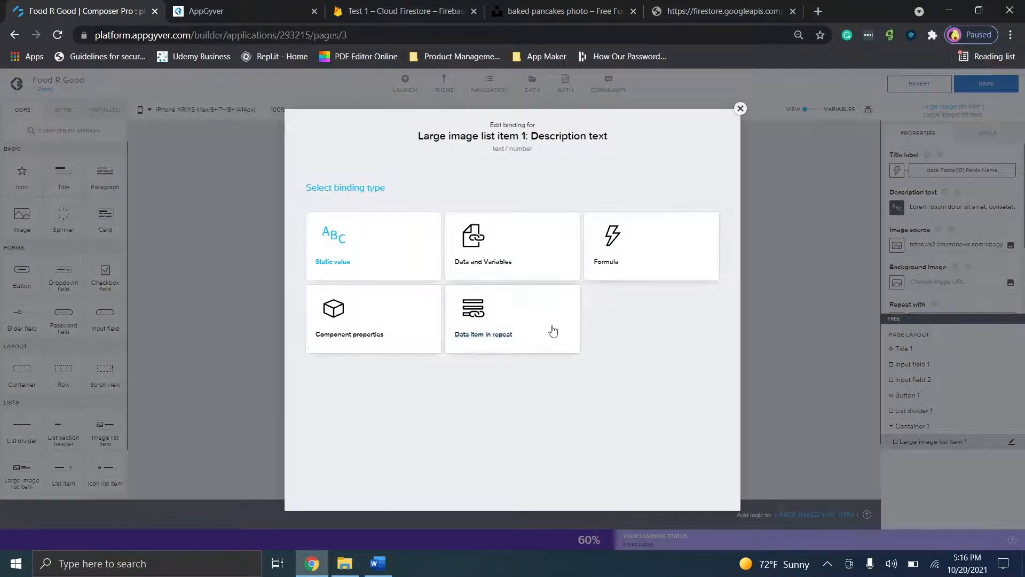
click(504, 336)
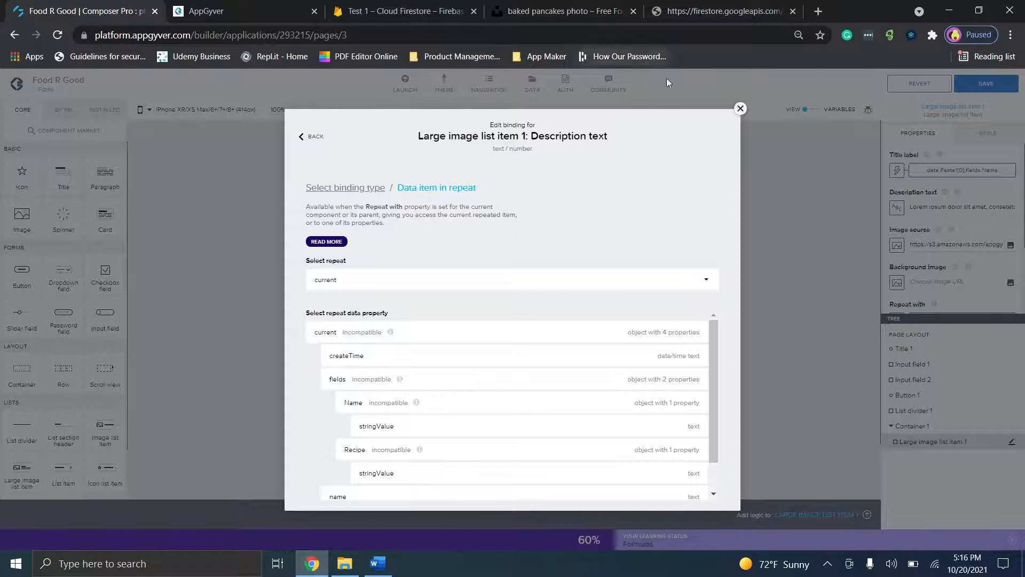
click(740, 109)
Rebind the large image list item's title label to the repeat data item current.fields.Name.stringValue
click(897, 170)
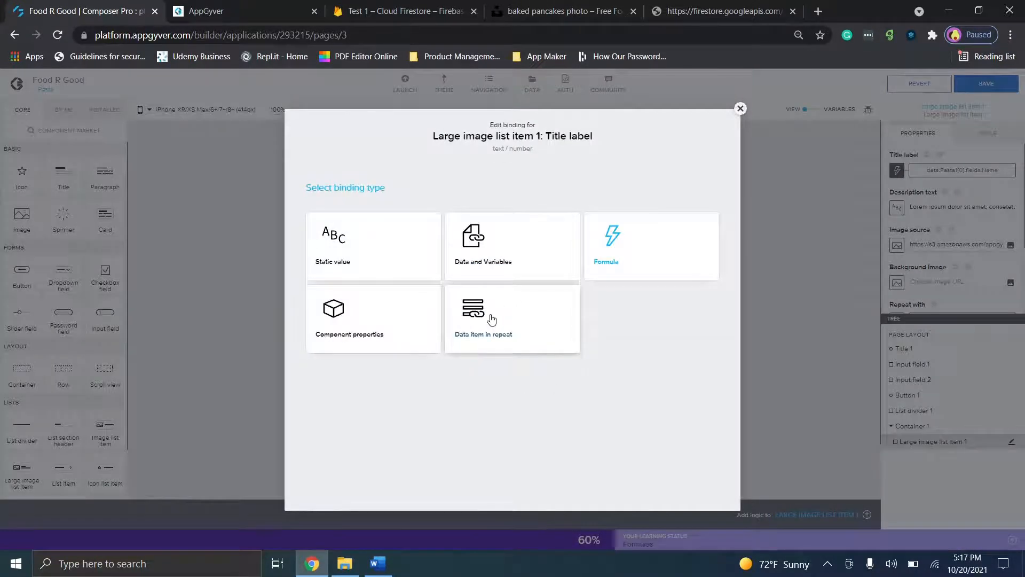
click(491, 322)
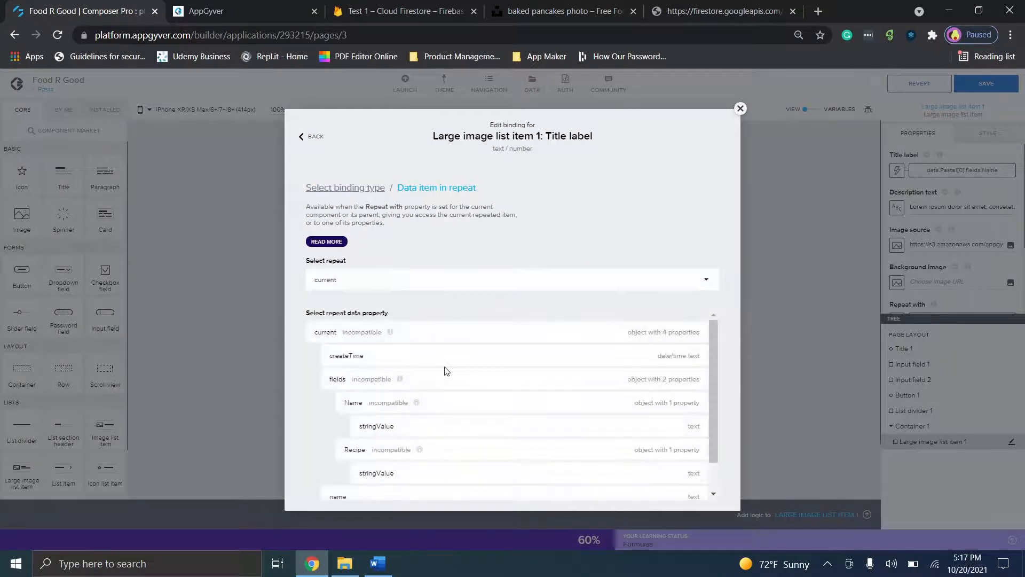
click(419, 426)
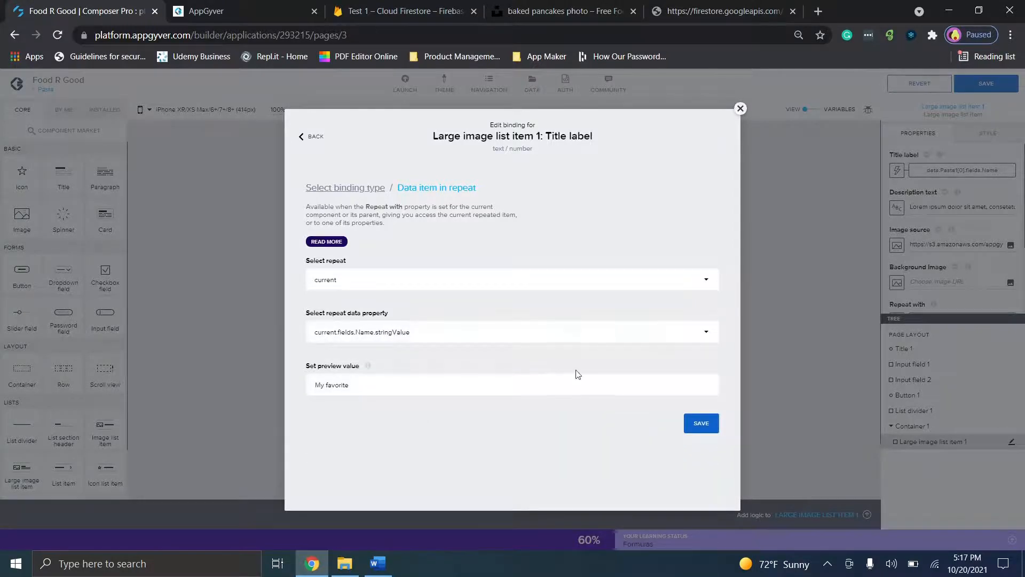
click(698, 423)
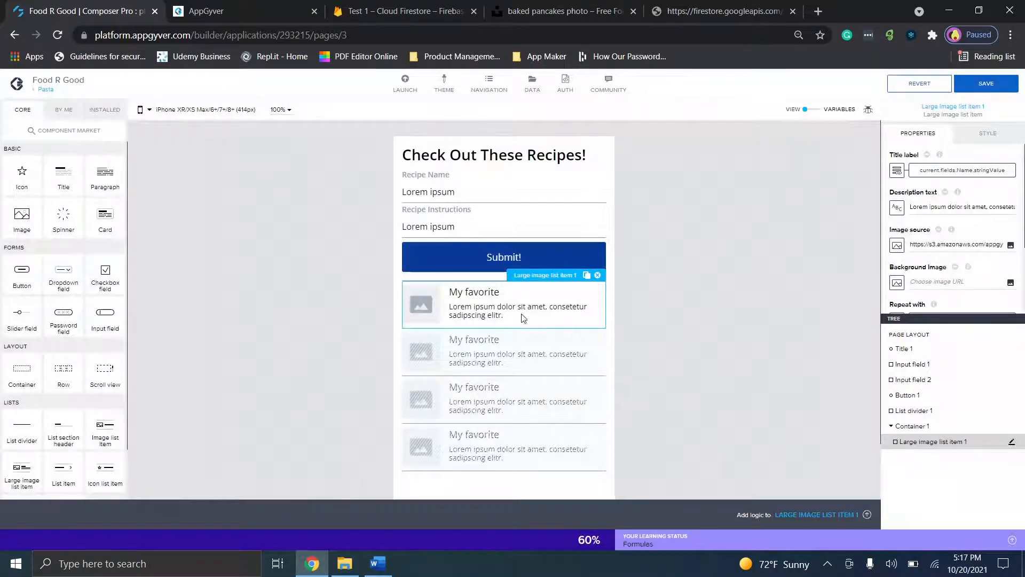
Start binding the large image list item's description text to a data item in the current repeat
click(897, 207)
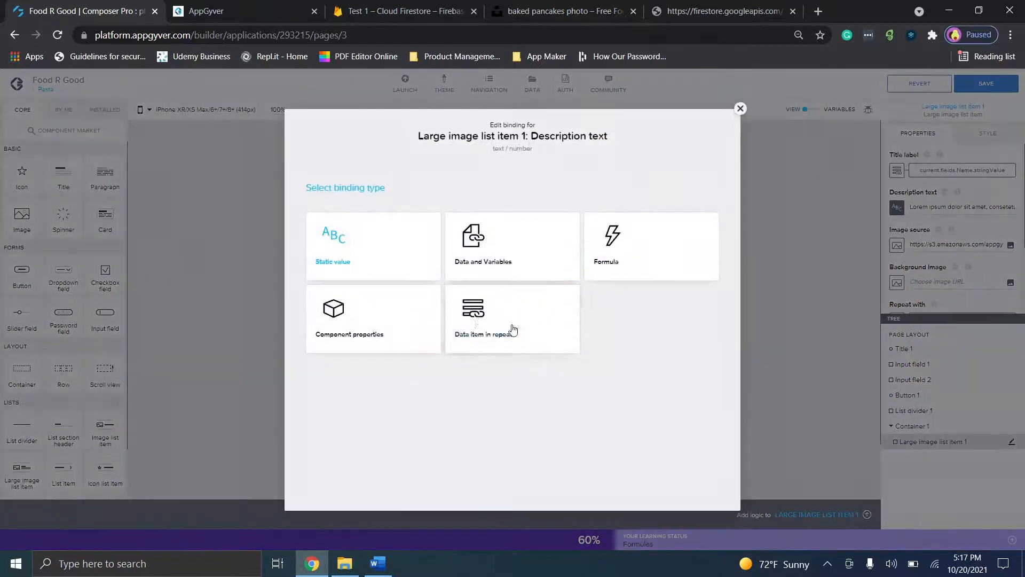
click(512, 330)
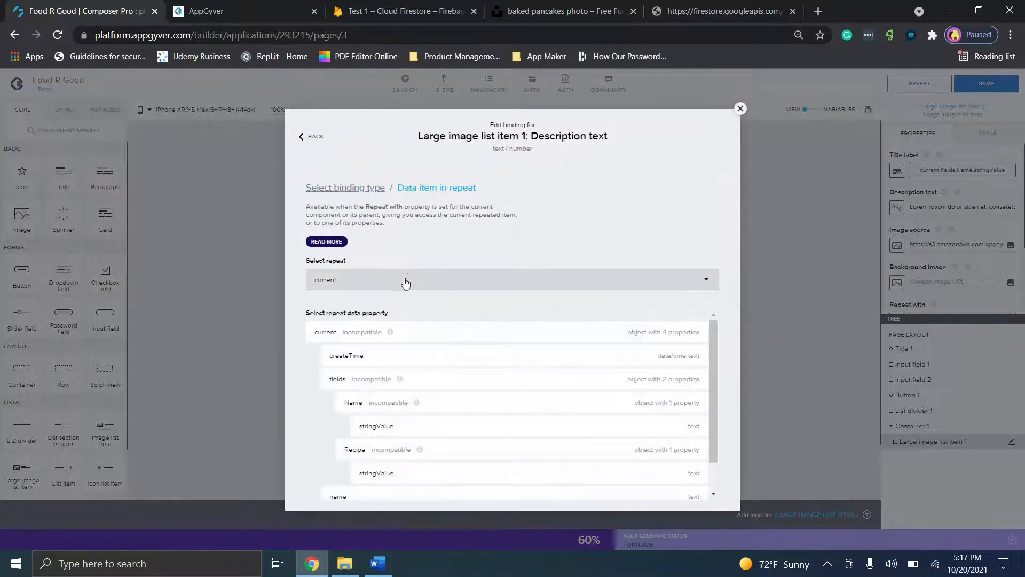
Bind the large image list item's description text to current.fields.Recipe.stringValue and save the application
click(421, 479)
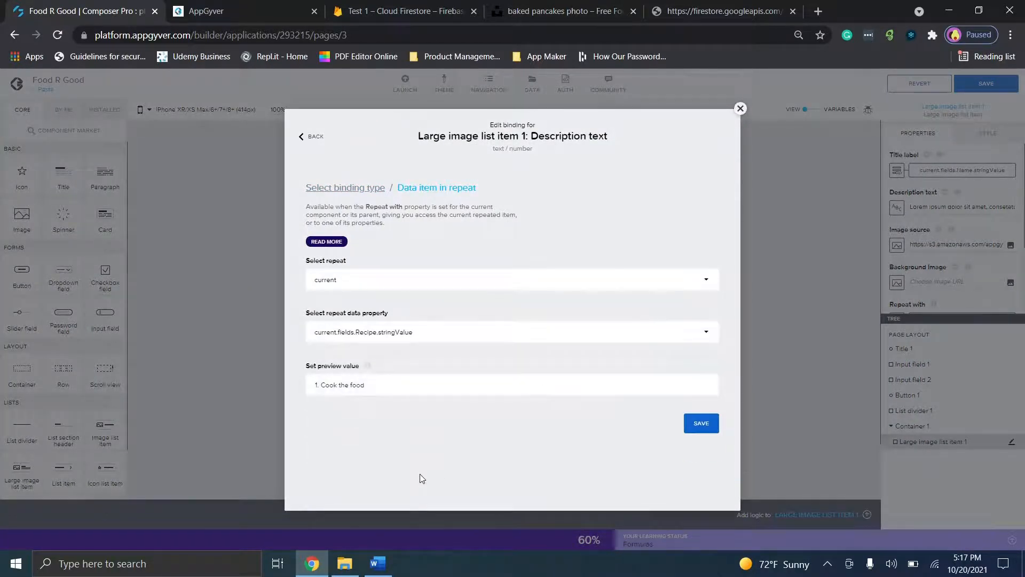
click(707, 425)
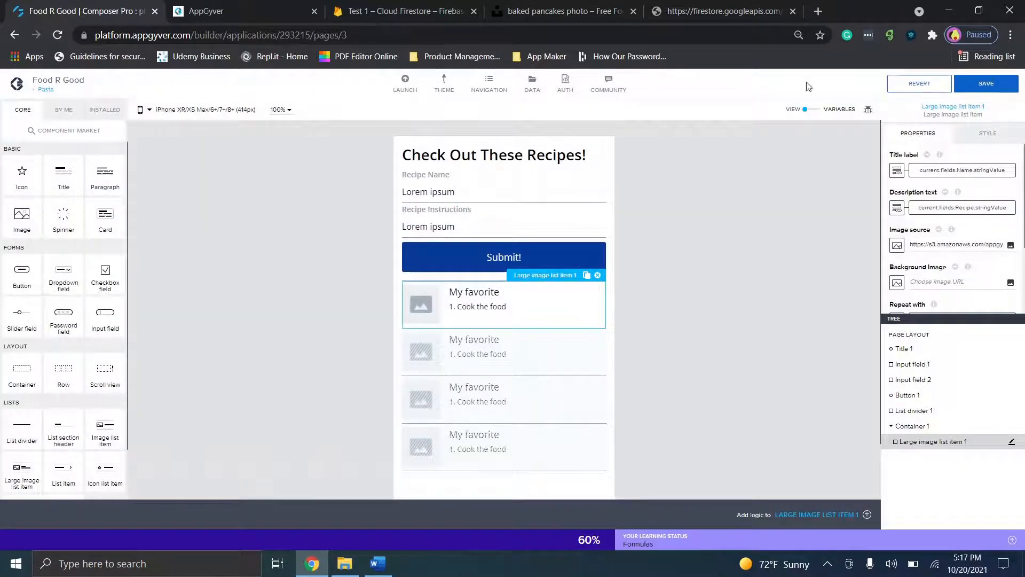
click(1011, 88)
Reload the app preview and check the names and instructions in the recipe list on the Pasta page
click(242, 6)
click(58, 35)
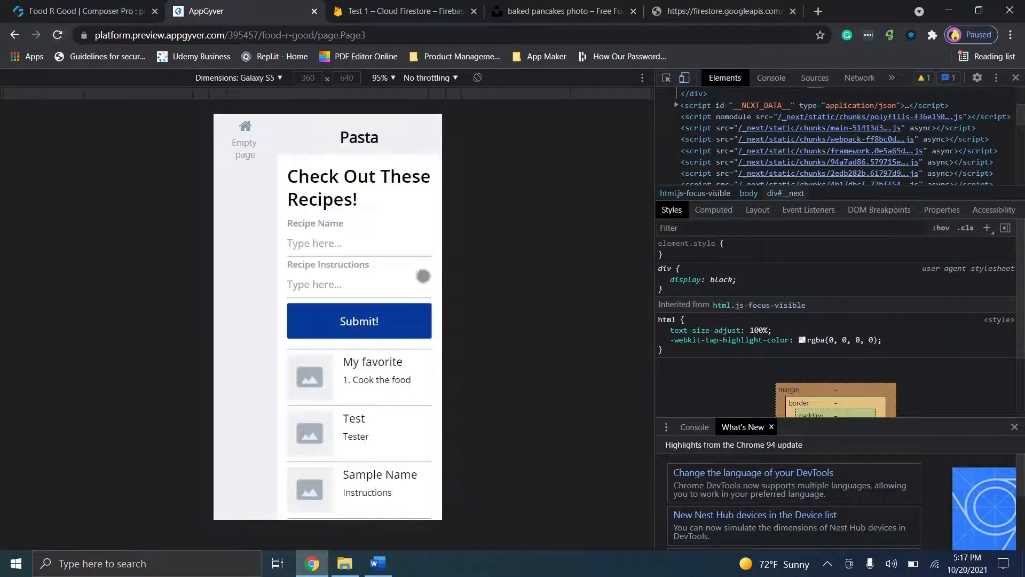
scroll(359, 311, down, 1)
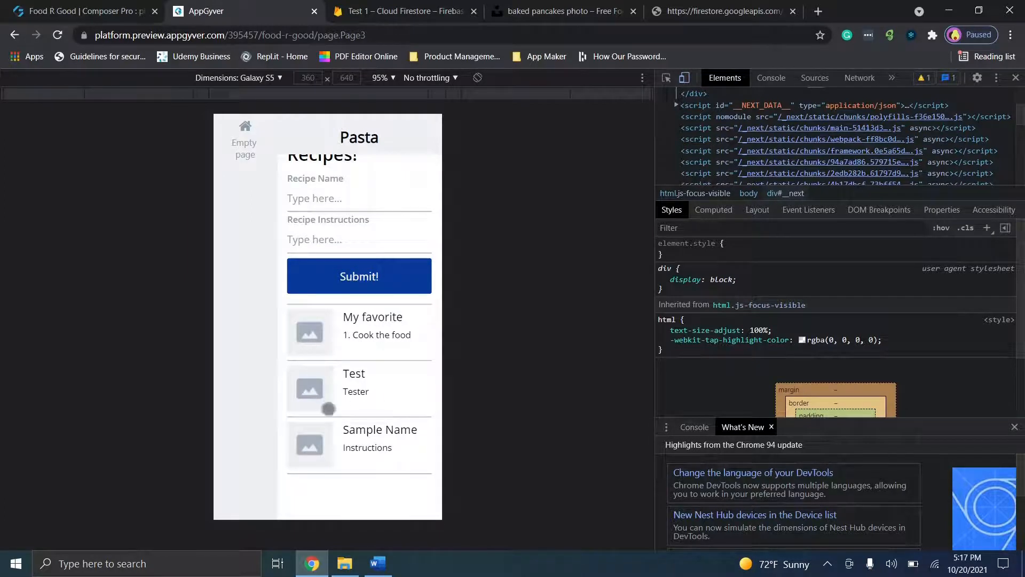
click(127, 4)
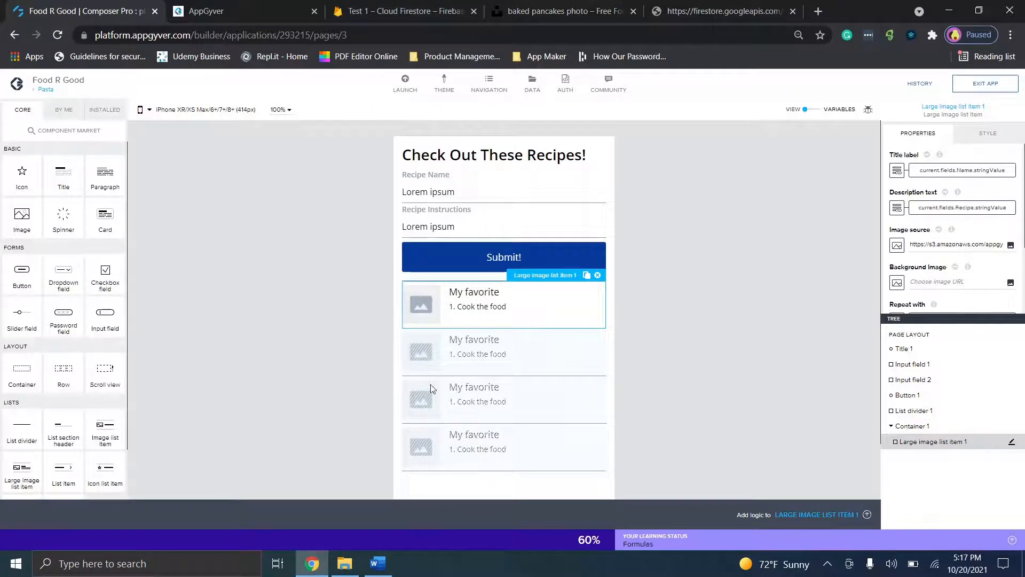
Examine the Recipe1 document's fields in Cloud Firestore, then return to the AppGyver composer
click(365, 4)
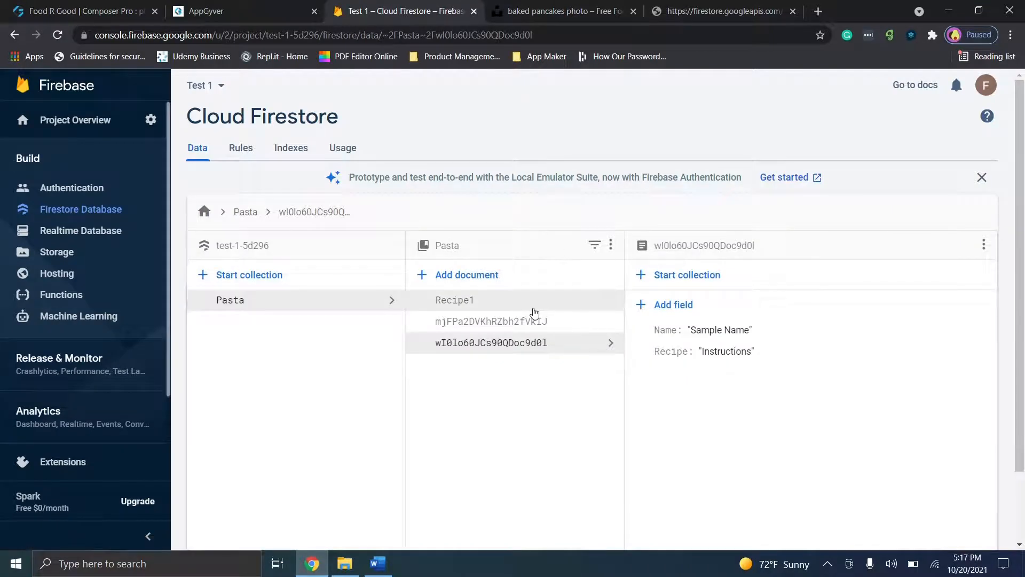
click(544, 306)
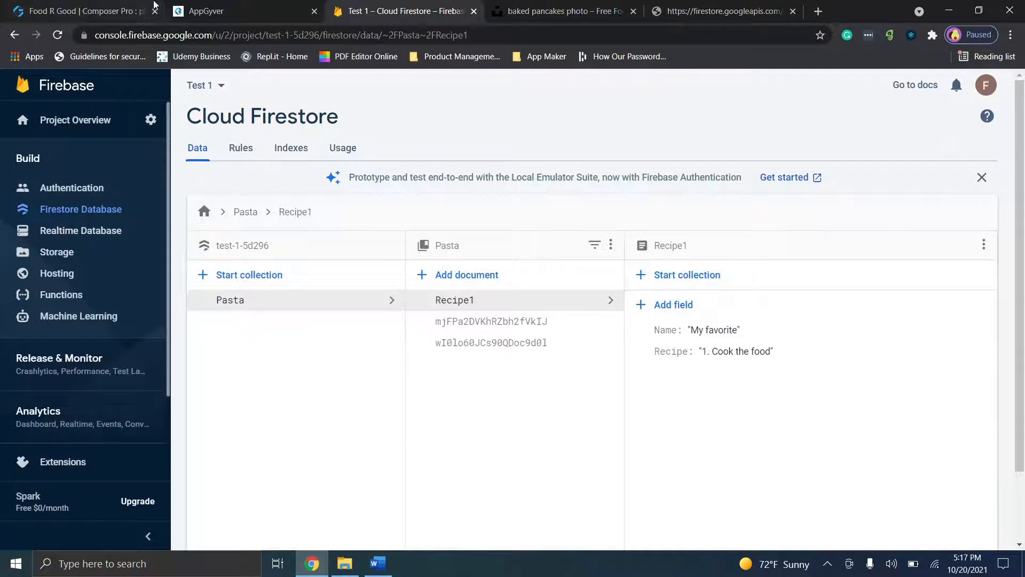
click(140, 6)
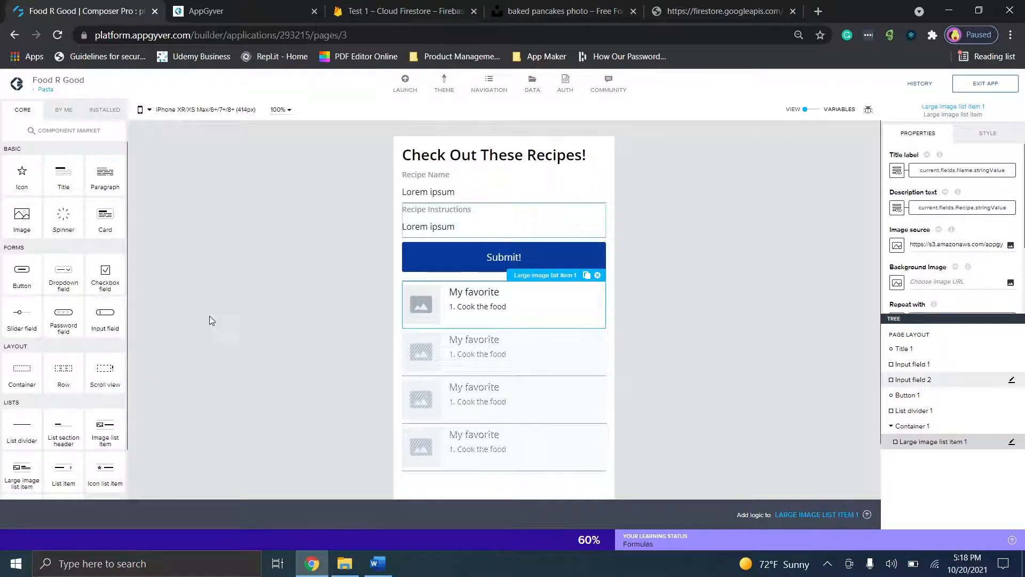
Add an input field between Recipe Instructions and the Submit button and label it "Image URL"
drag(111, 312, 439, 245)
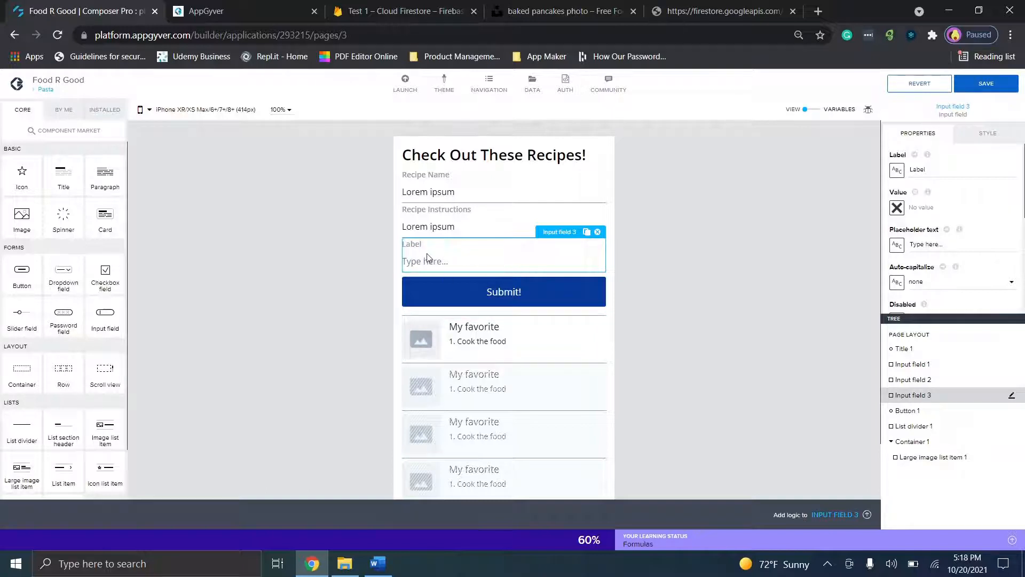
click(913, 170)
double_click(923, 169)
text(Image URL)
click(897, 208)
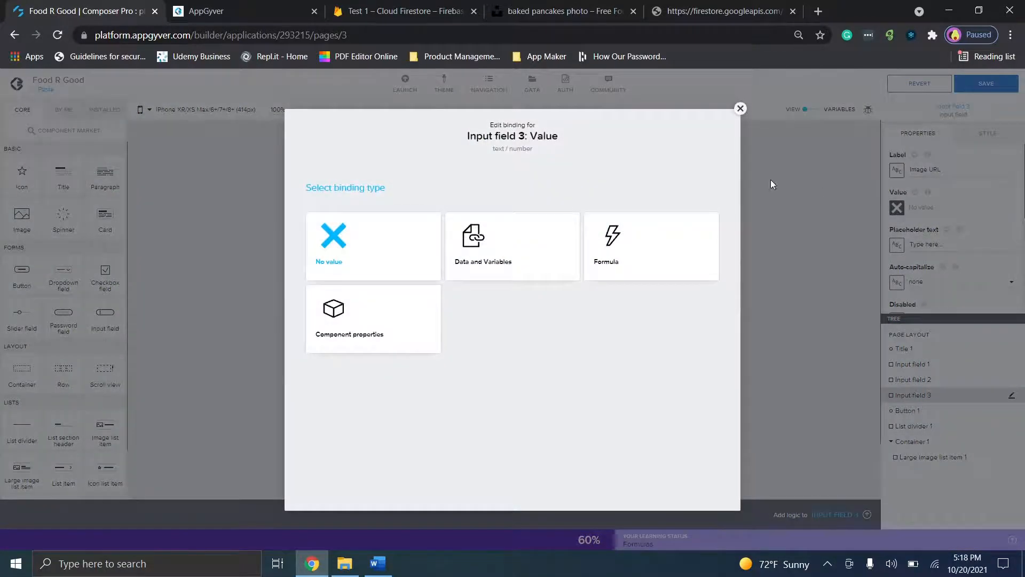
click(740, 109)
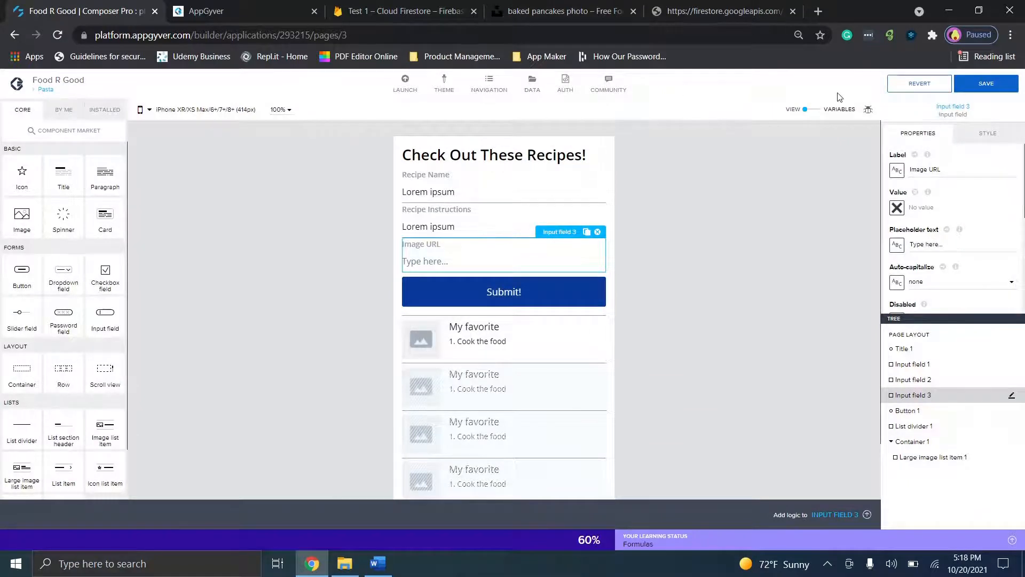
Review the Pasta page's page variables and save the application
click(816, 110)
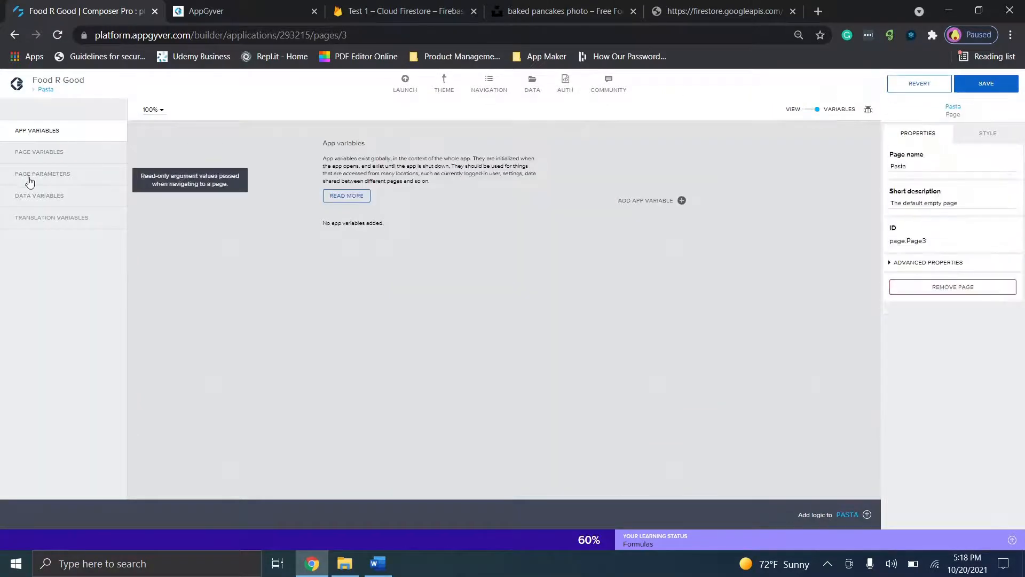
click(37, 153)
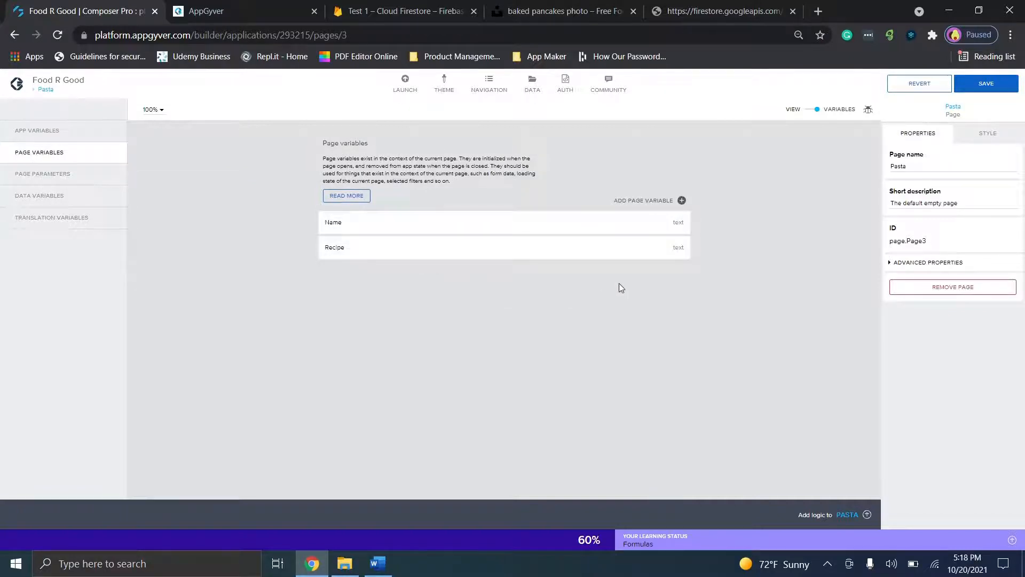
click(961, 87)
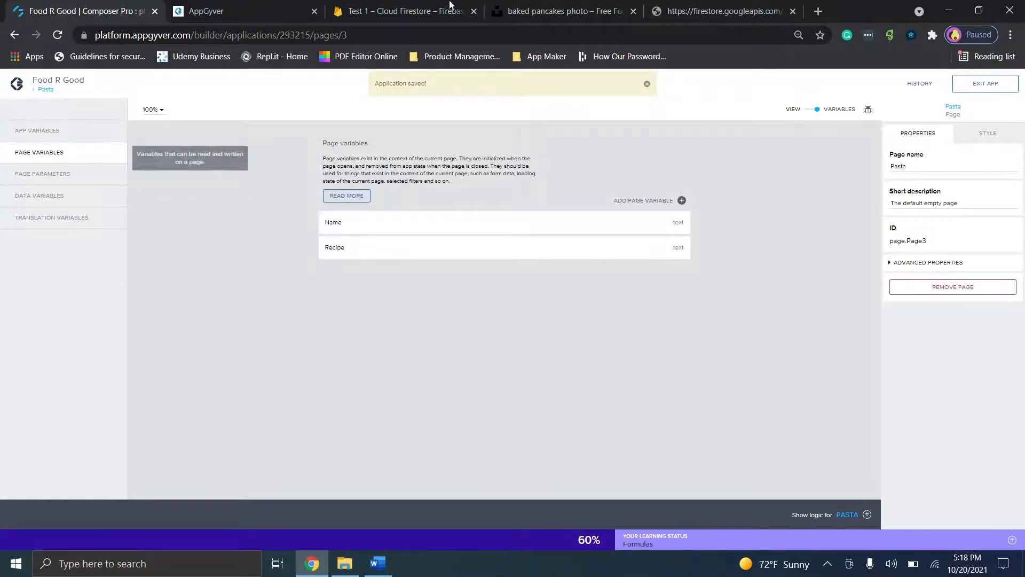
Switch to Cloud Firestore and delete the document named "Test" from the Pasta collection
click(405, 11)
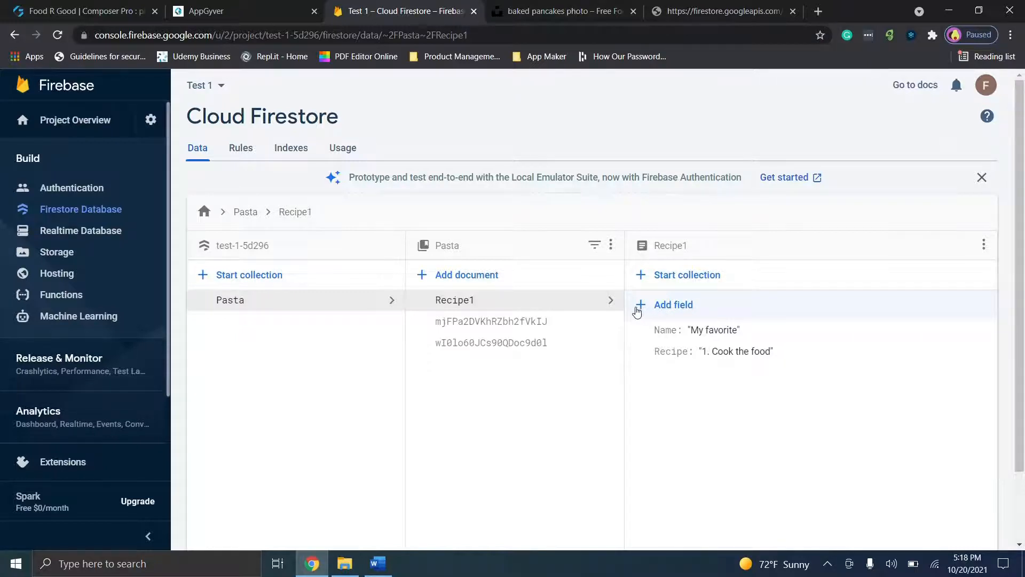
click(534, 323)
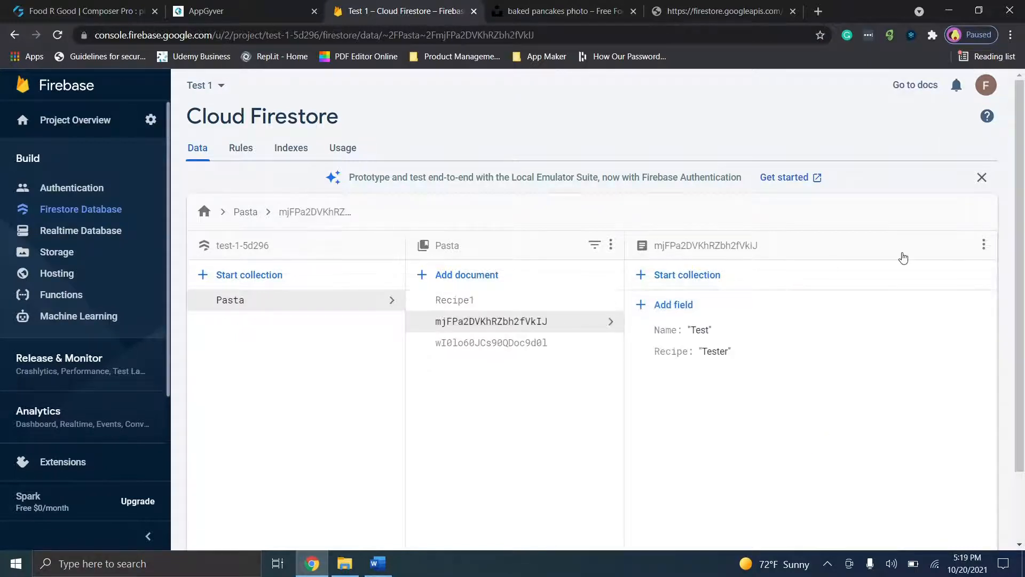
click(985, 246)
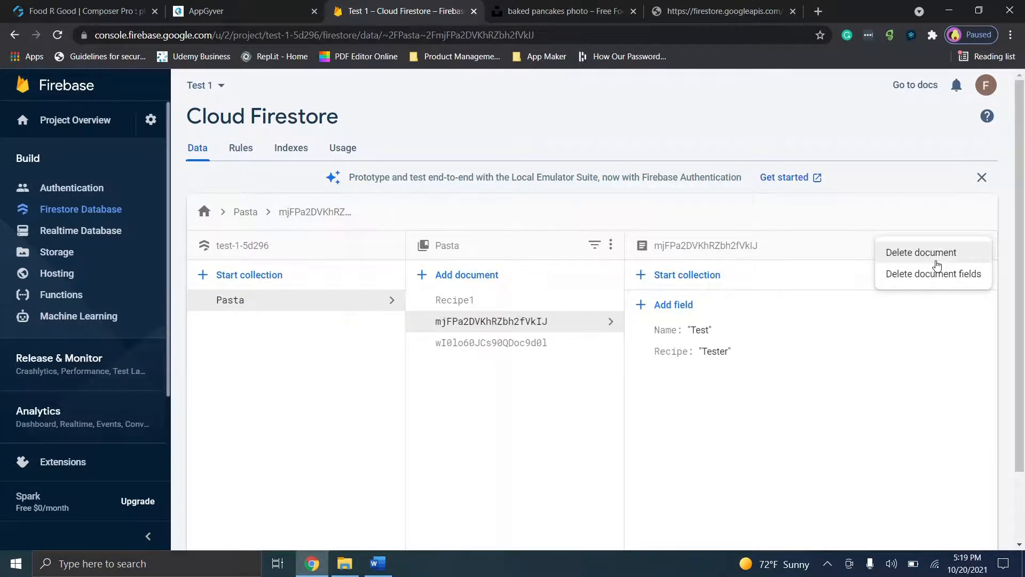
click(928, 252)
click(656, 369)
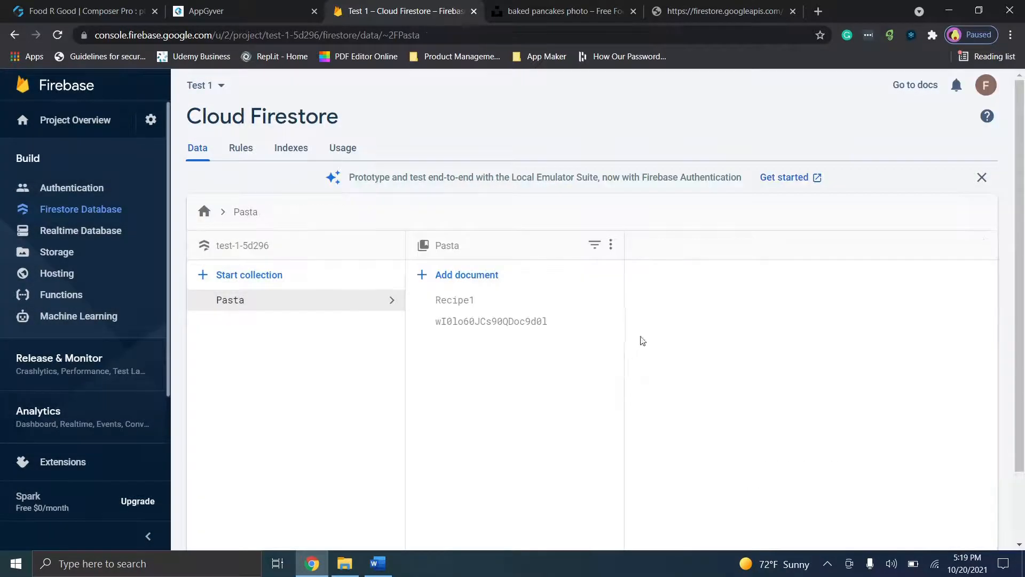
Delete the document named "Sample Name" from the Pasta collection
click(542, 323)
click(984, 244)
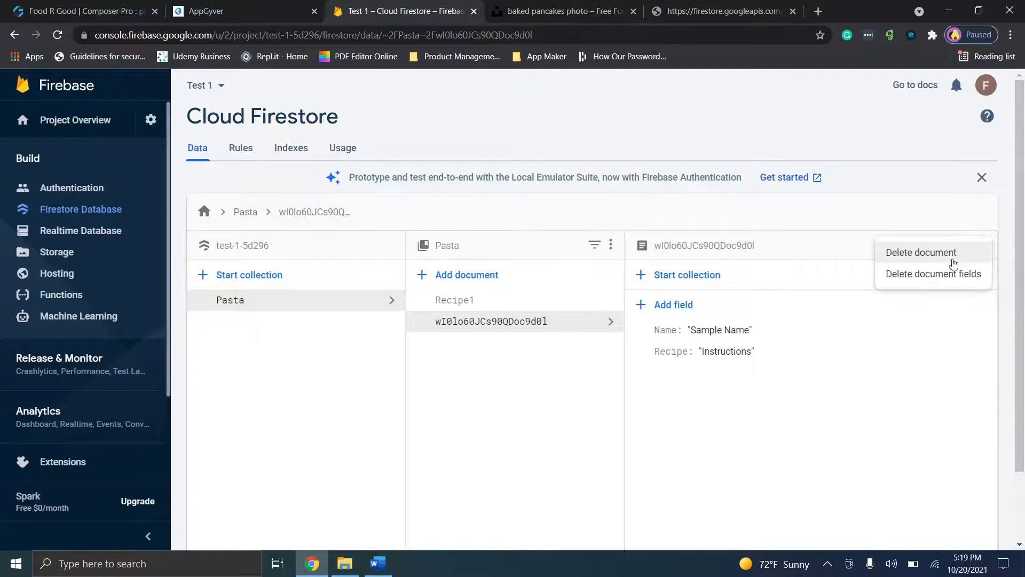
click(926, 251)
click(653, 365)
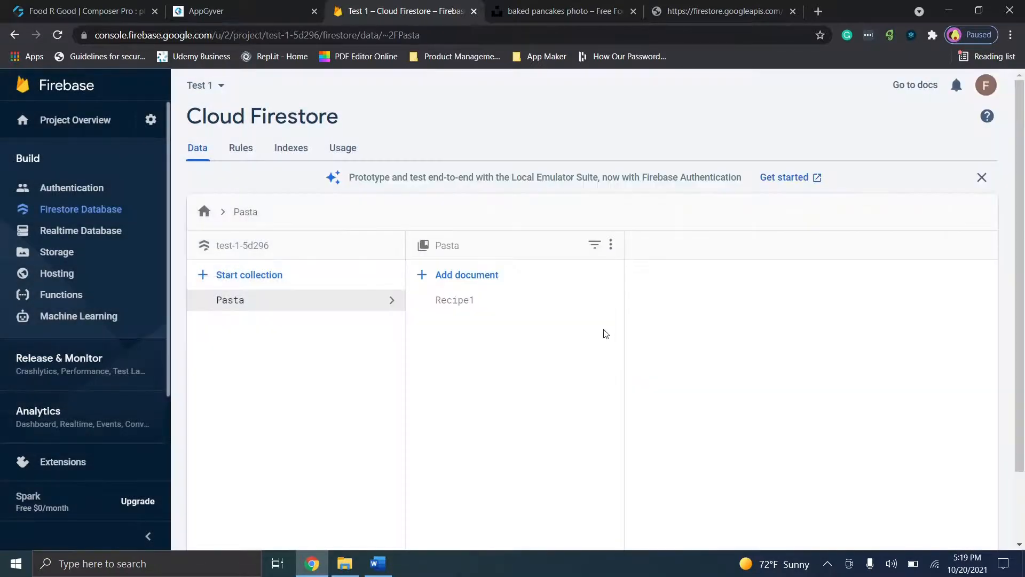
Start a new string field named ImageURL in the Recipe1 document
click(550, 305)
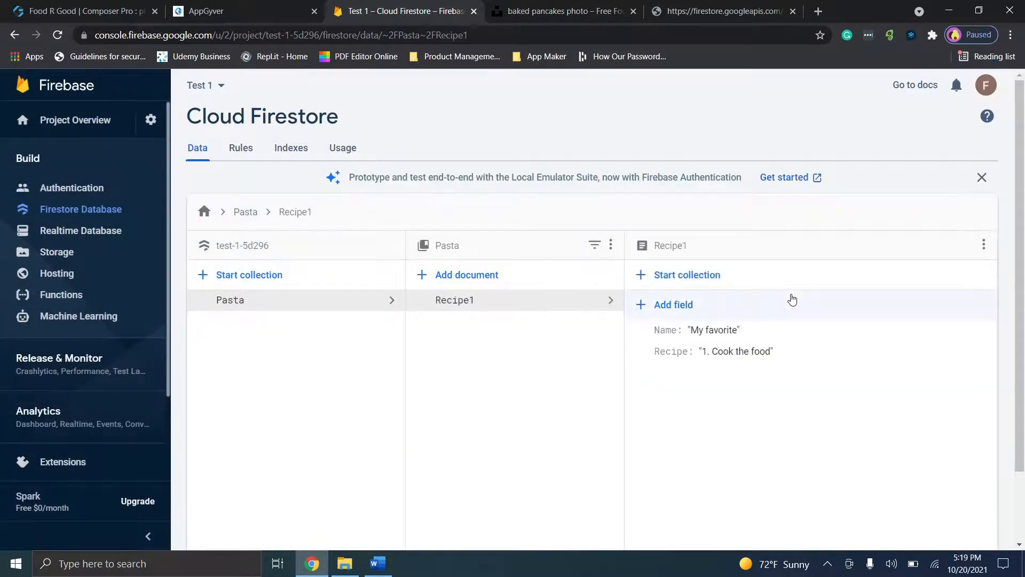
click(694, 308)
click(690, 325)
text(ImageURL)
click(895, 328)
click(710, 11)
click(464, 7)
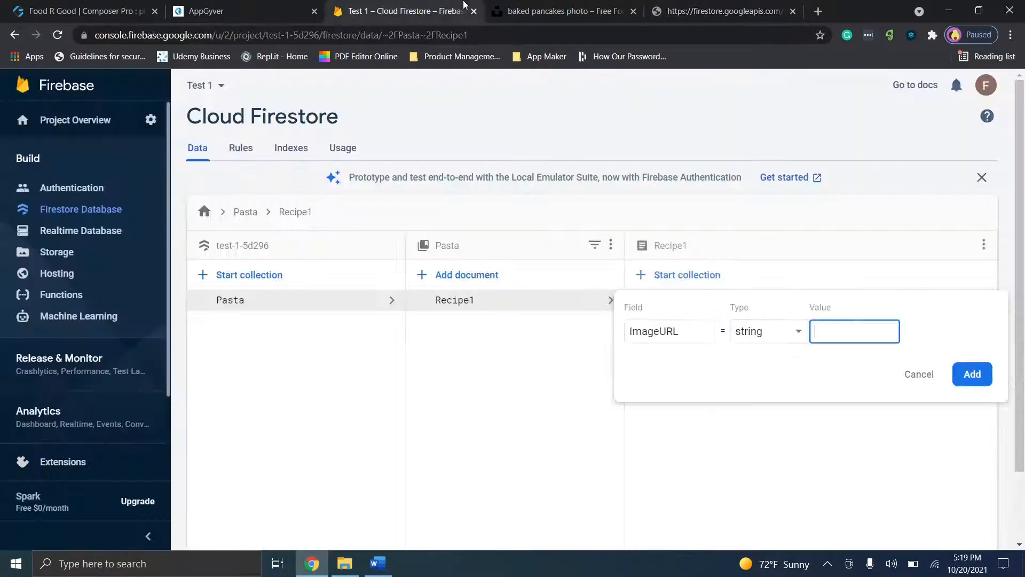
Copy the image address of the baked pancakes photo on Unsplash
click(560, 11)
right_click(514, 331)
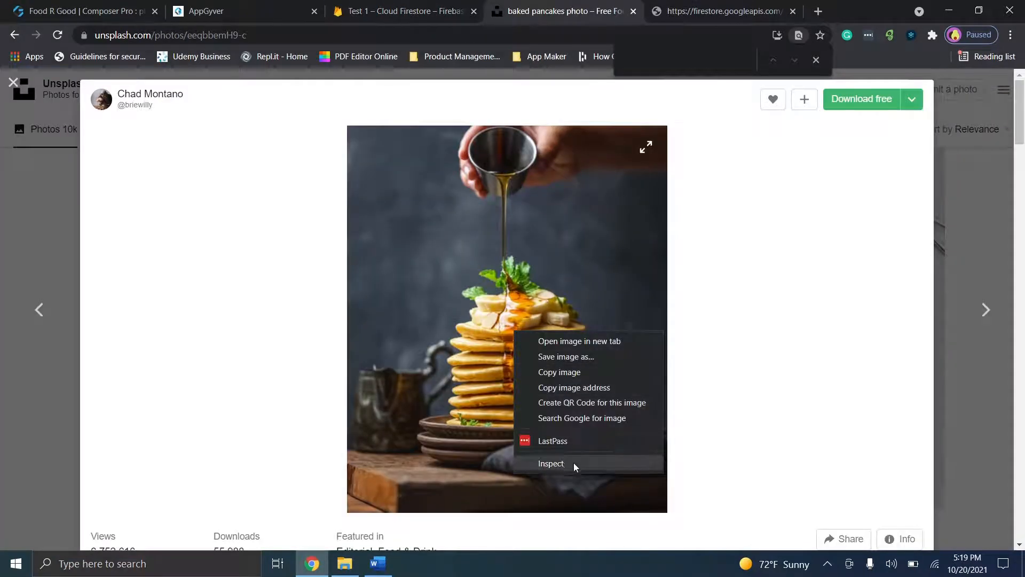
click(569, 392)
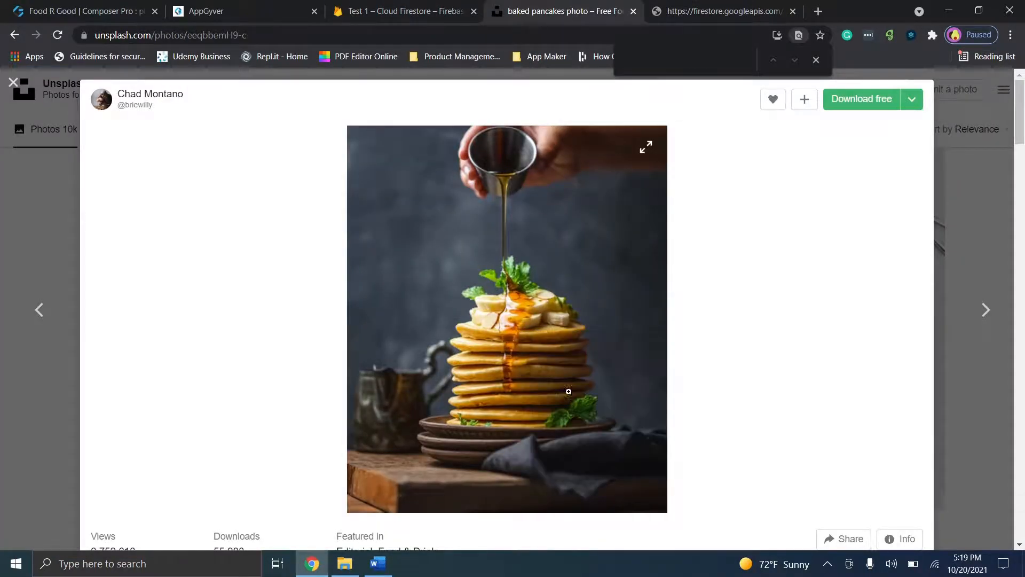
Return to Firestore, paste the copied image address as the ImageURL value and add the field to Recipe1
click(268, 7)
key(ctrl+shift+Tab)
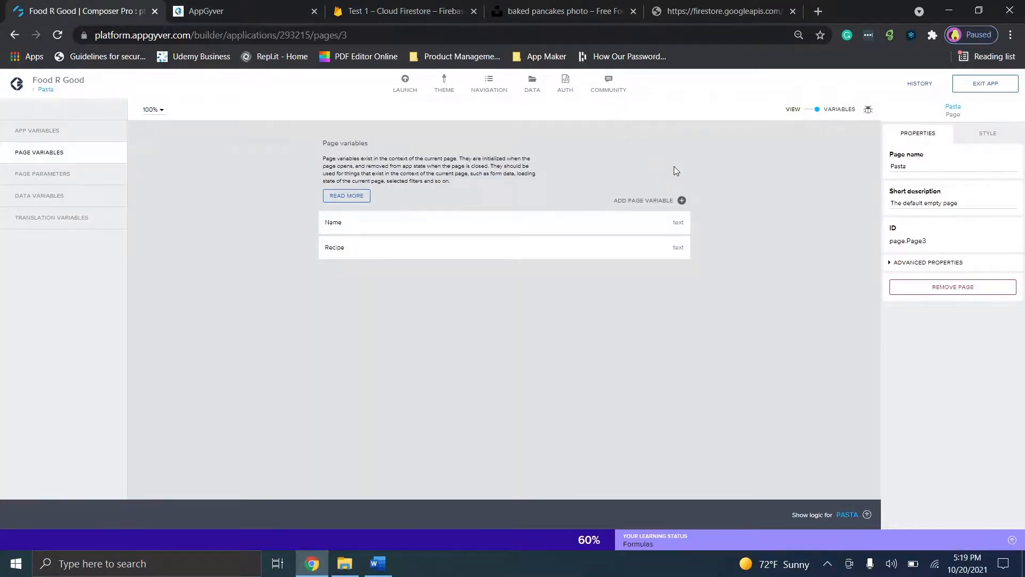
click(337, 6)
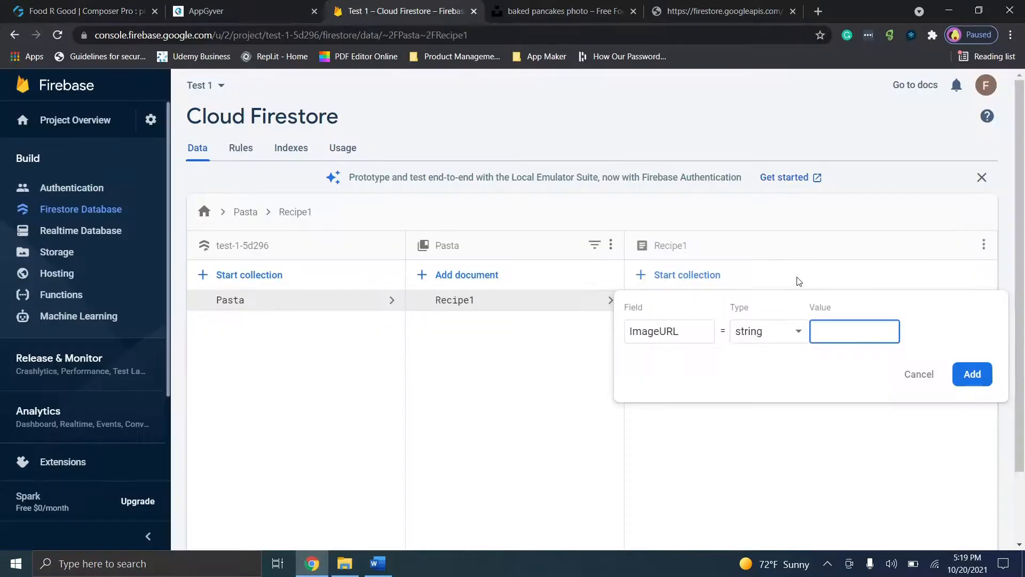
key(ctrl+v)
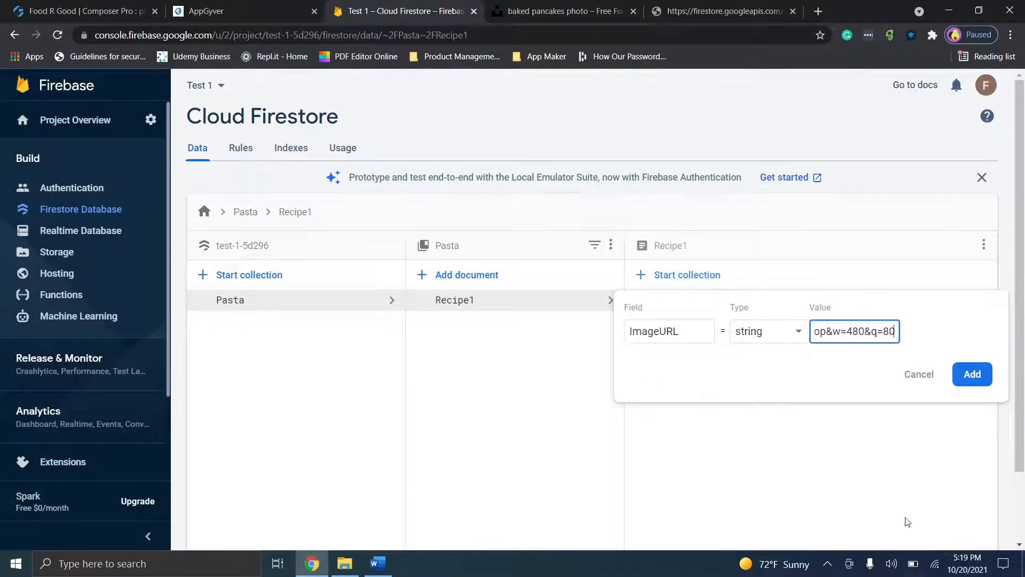
click(970, 374)
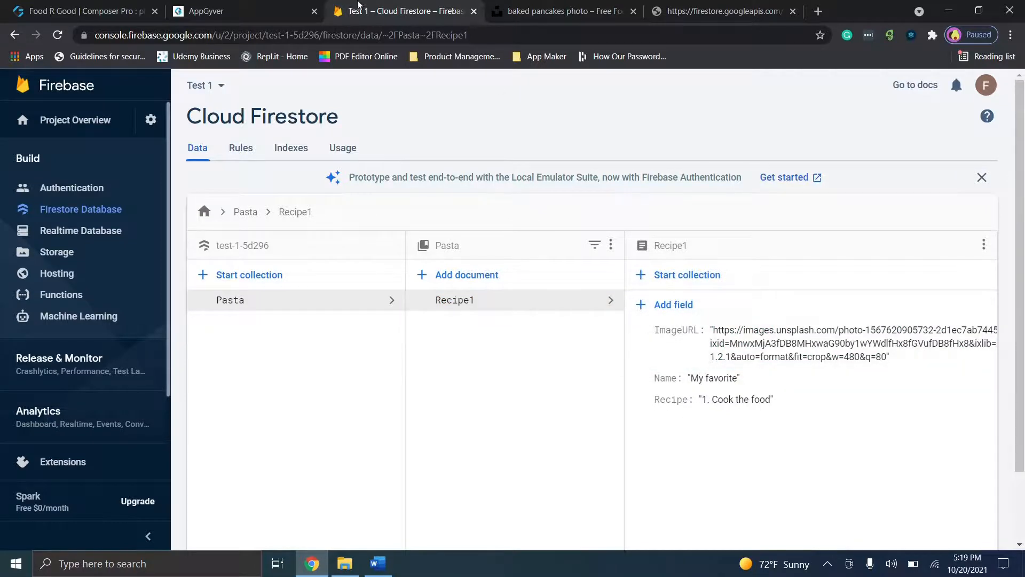
Switch to the AppGyver composer, remove the Pasta1 data variable from the page and save the application
click(267, 7)
click(91, 11)
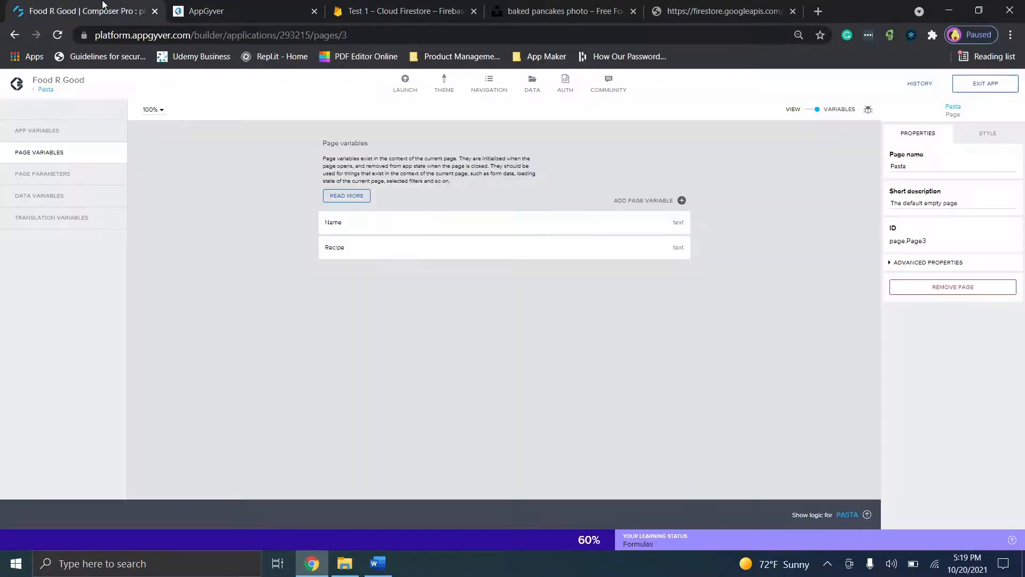
click(31, 131)
click(43, 196)
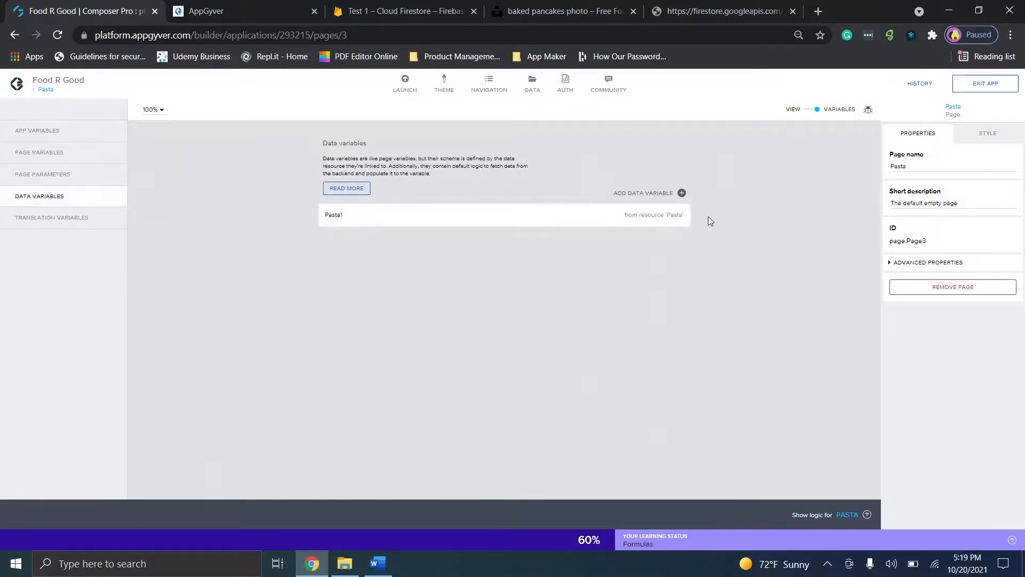
click(679, 219)
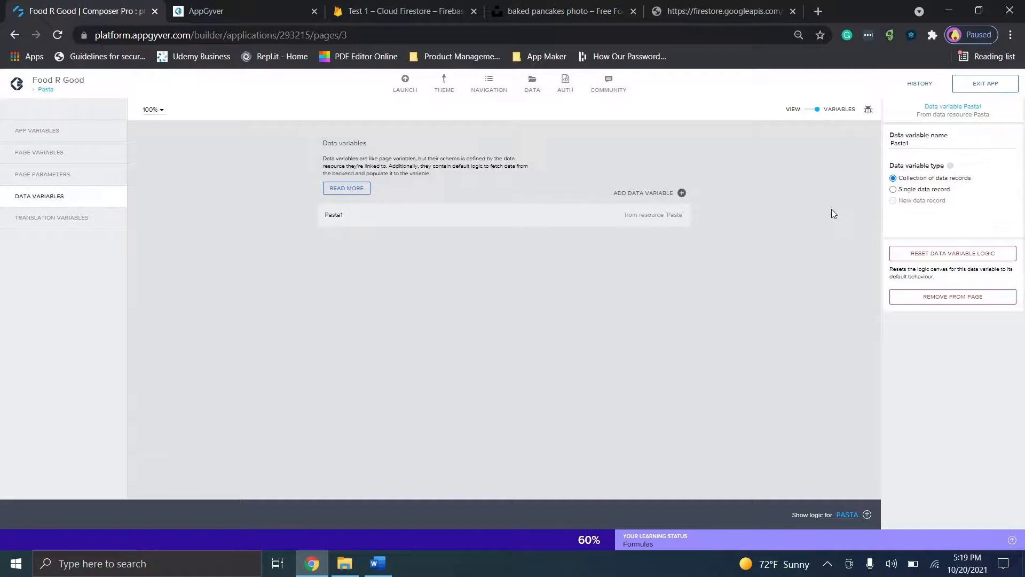
click(953, 297)
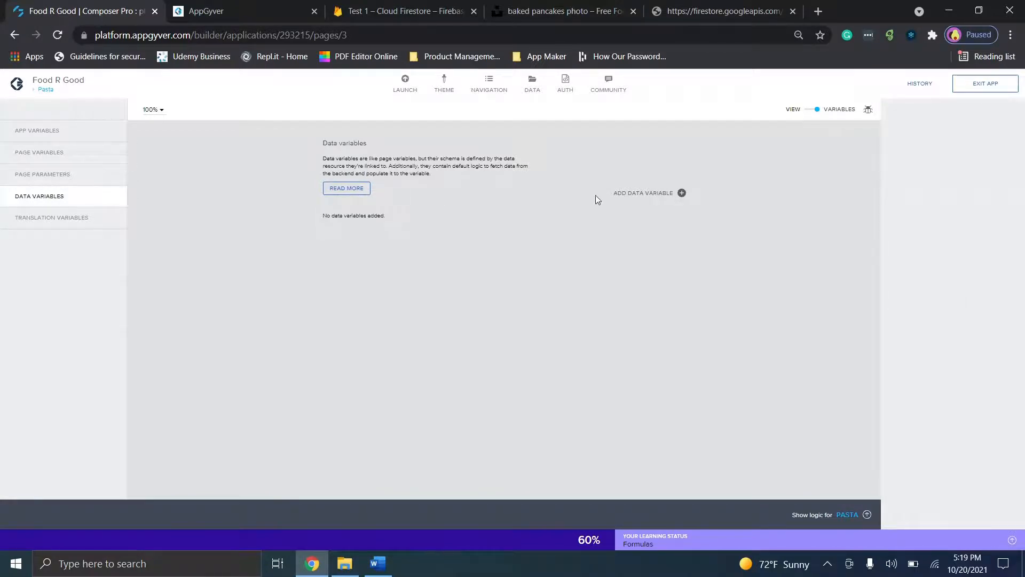
click(999, 89)
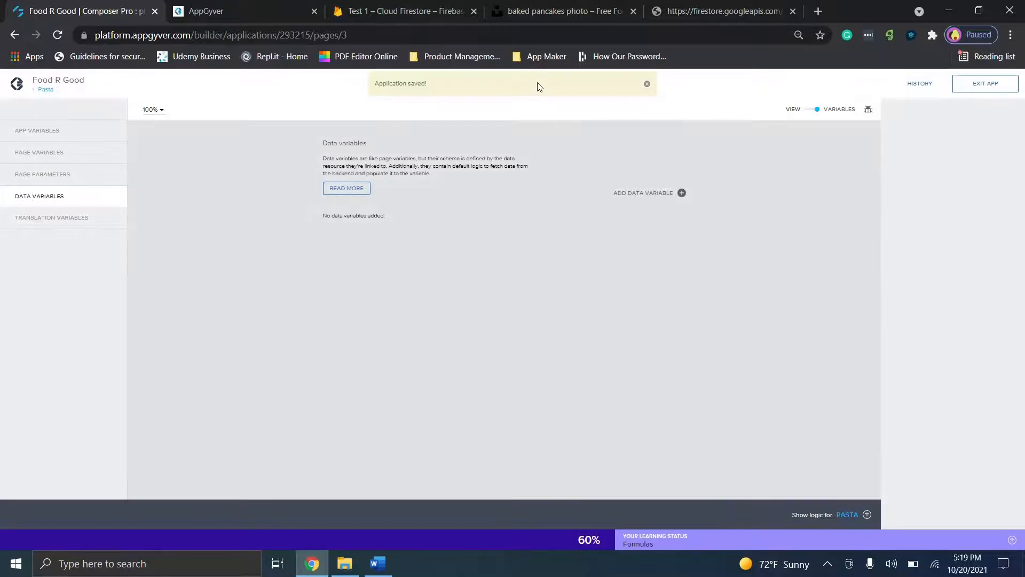
Run a test of the Pasta data resource's Get Collection request and examine the fields in the response
click(532, 83)
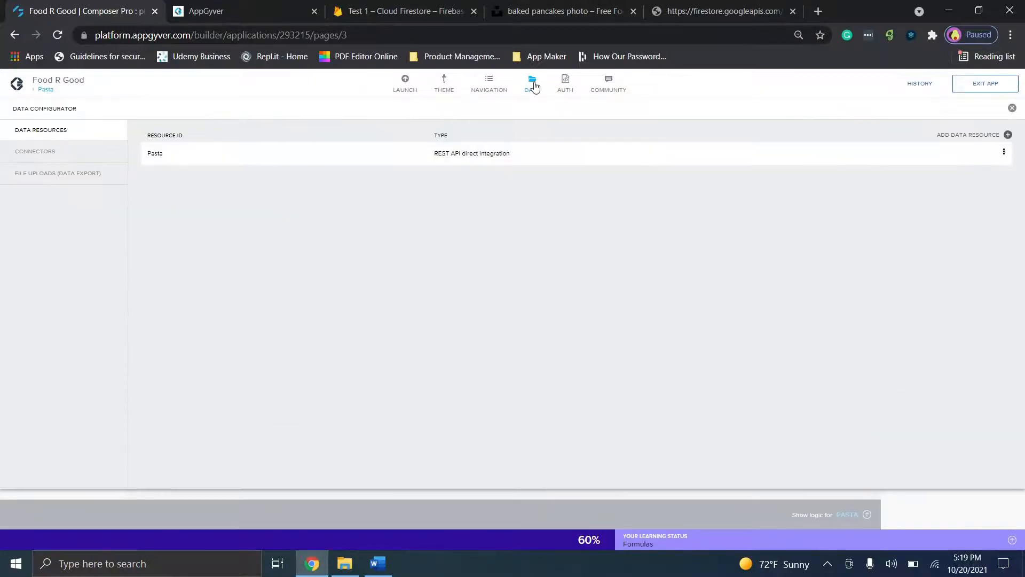
click(268, 154)
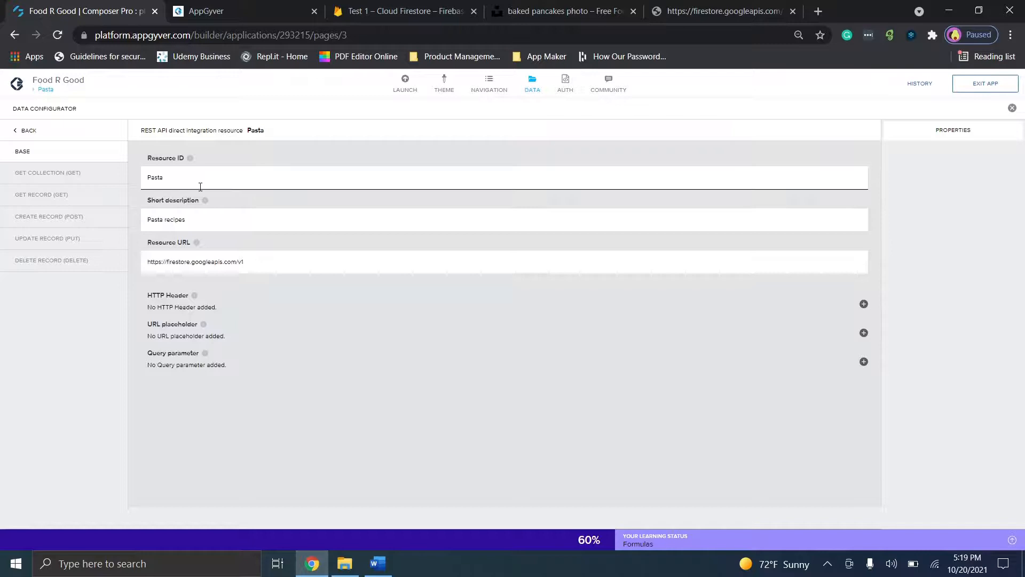
click(22, 173)
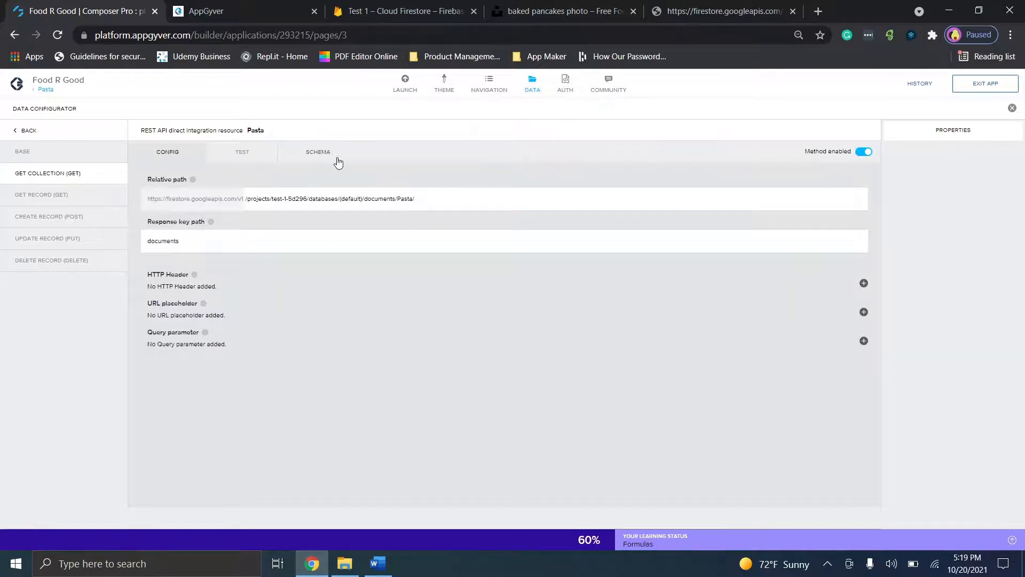
click(244, 153)
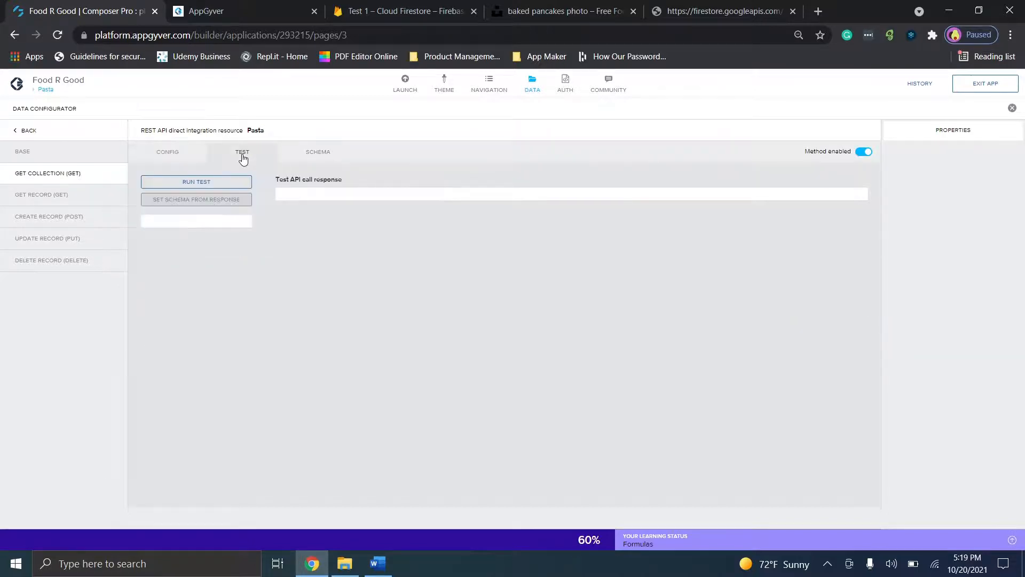
click(231, 182)
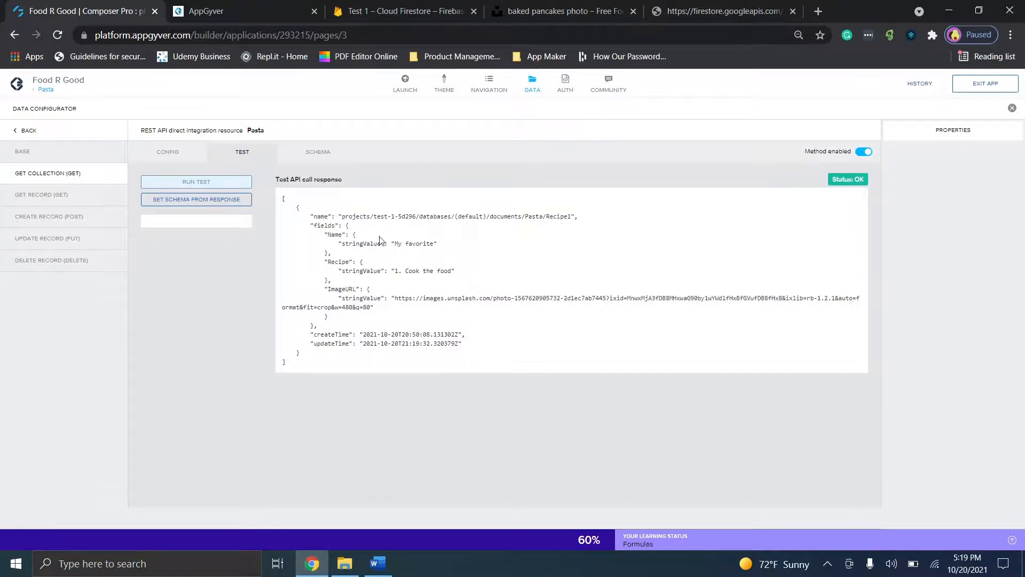
drag(343, 226, 460, 305)
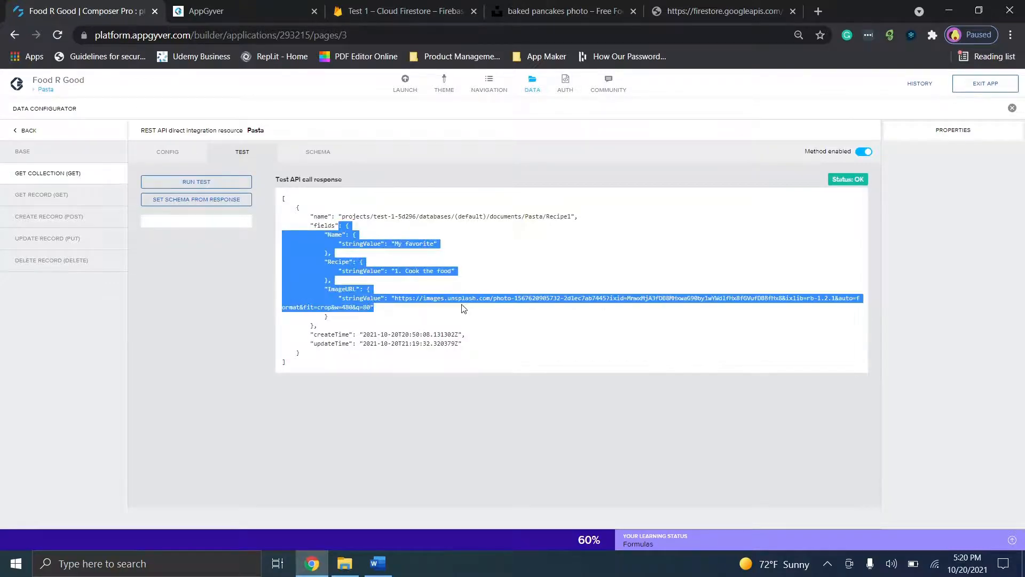
click(421, 304)
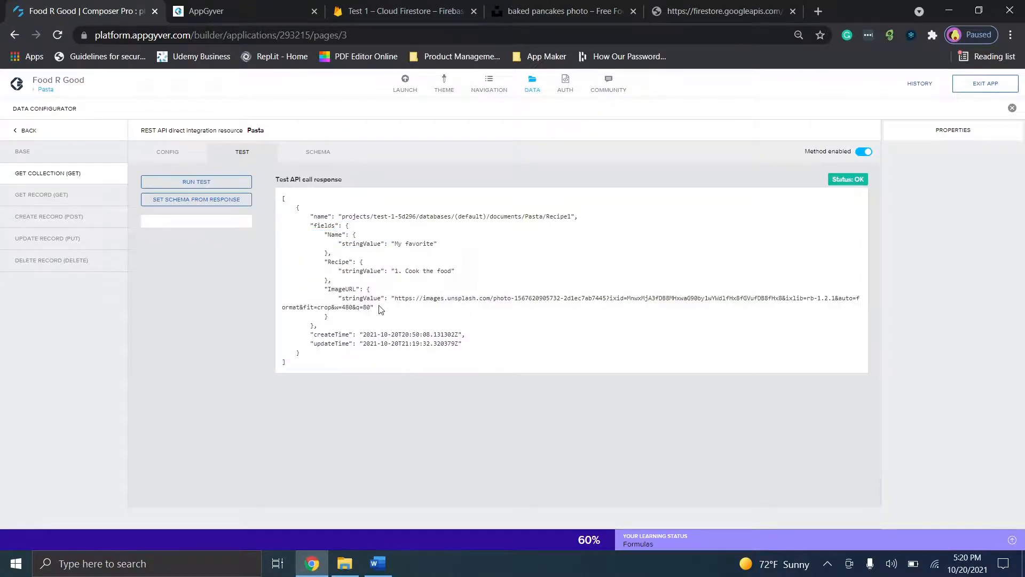
Set the Get Collection schema from the test response, save the Pasta resource and close the data configurator
click(196, 199)
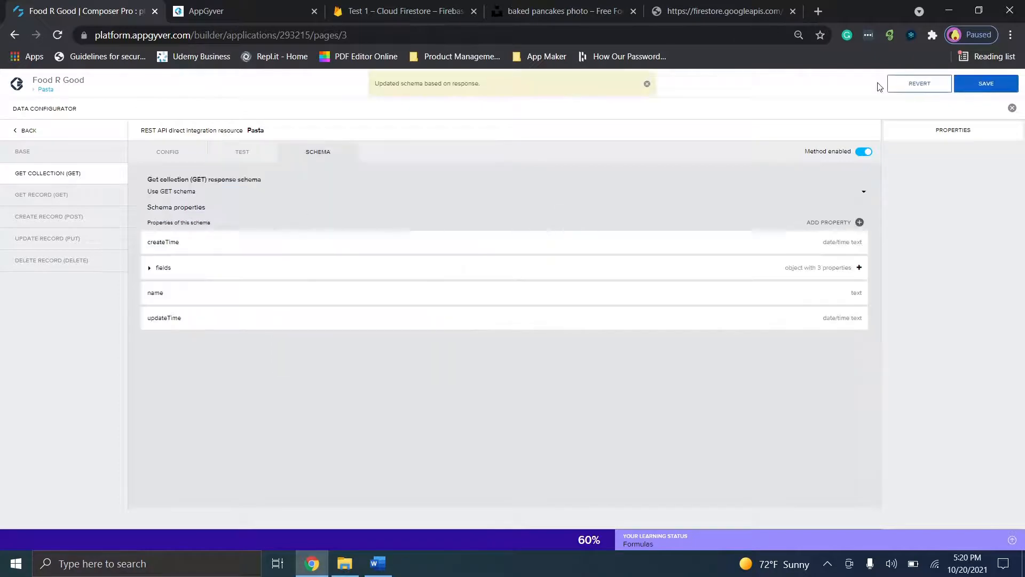
click(992, 84)
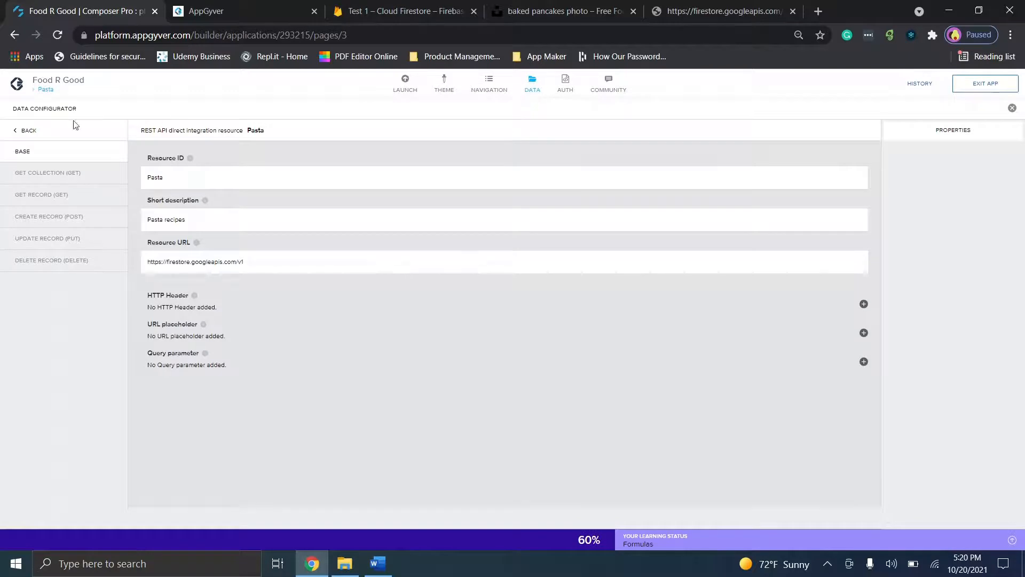
click(29, 130)
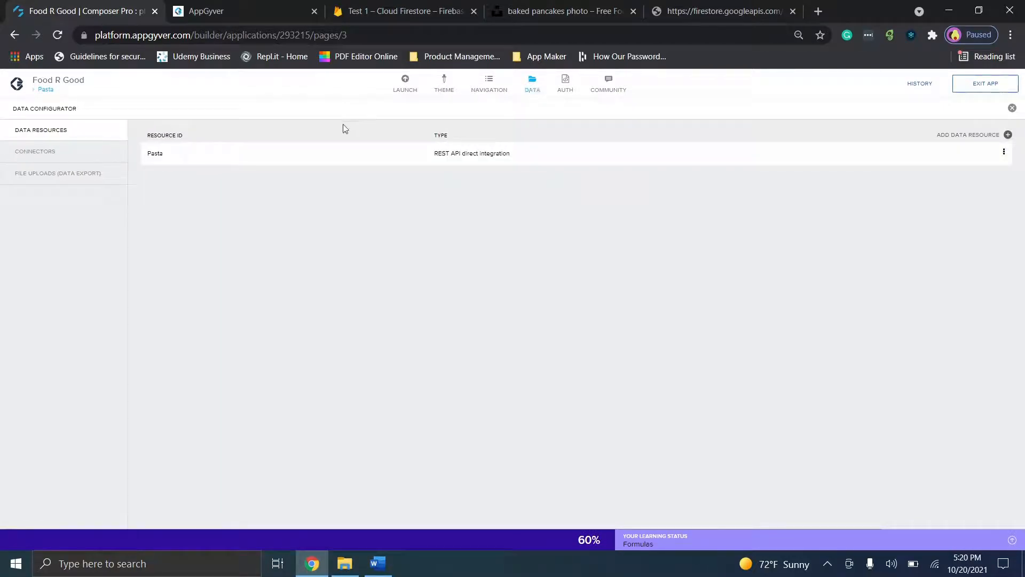
click(530, 90)
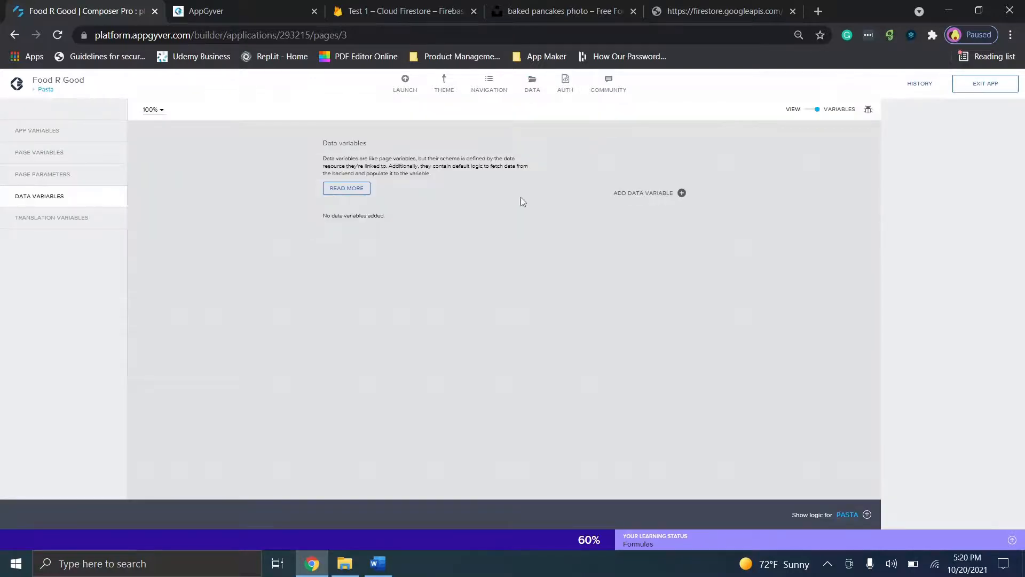
Add a data variable from the Pasta resource to the page and save the application
click(682, 193)
click(660, 219)
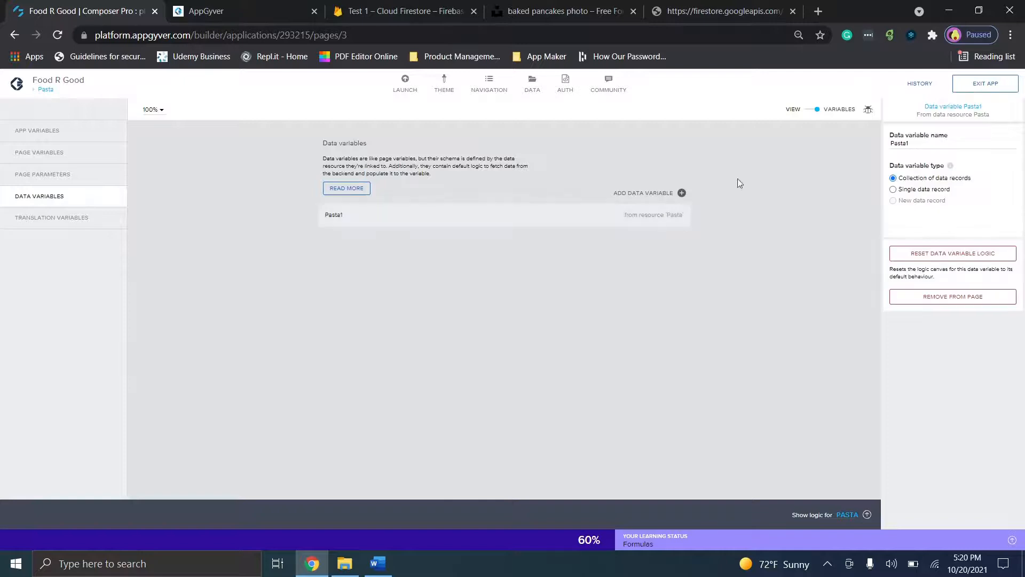
click(971, 88)
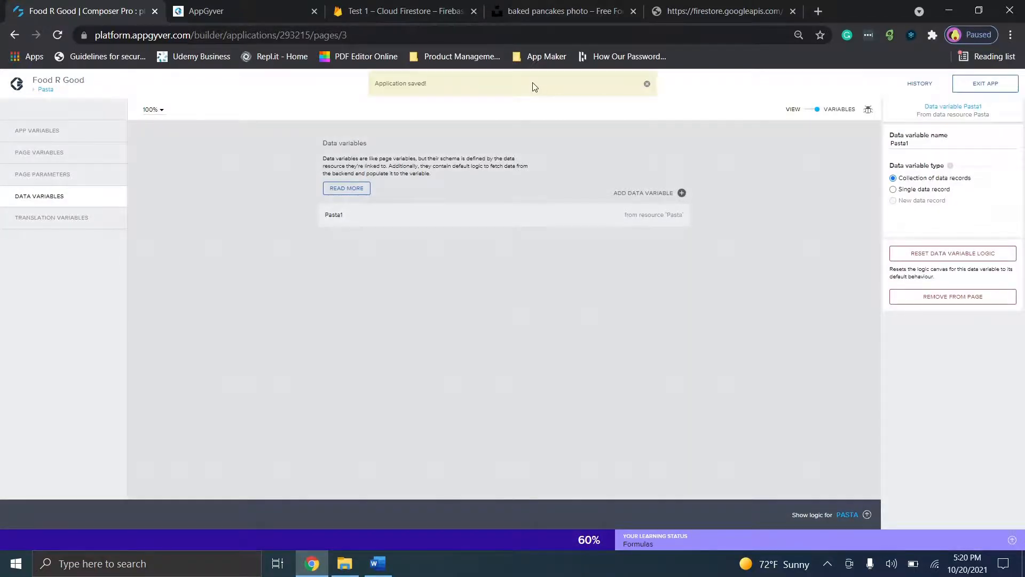
click(534, 86)
click(532, 87)
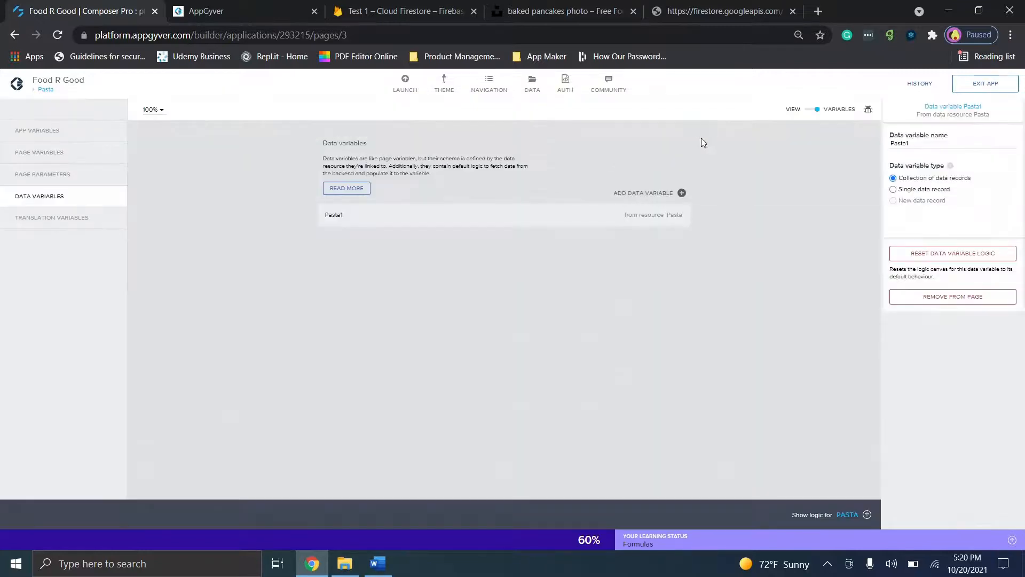
Return to the page view and open the request body formula of the HTTP request in the Submit! button's logic
click(808, 111)
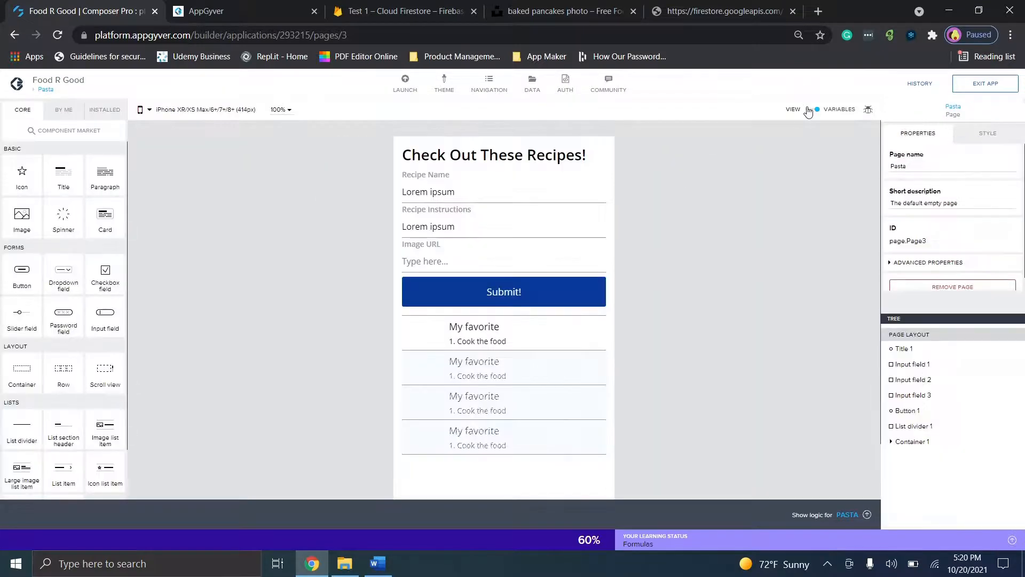
click(553, 298)
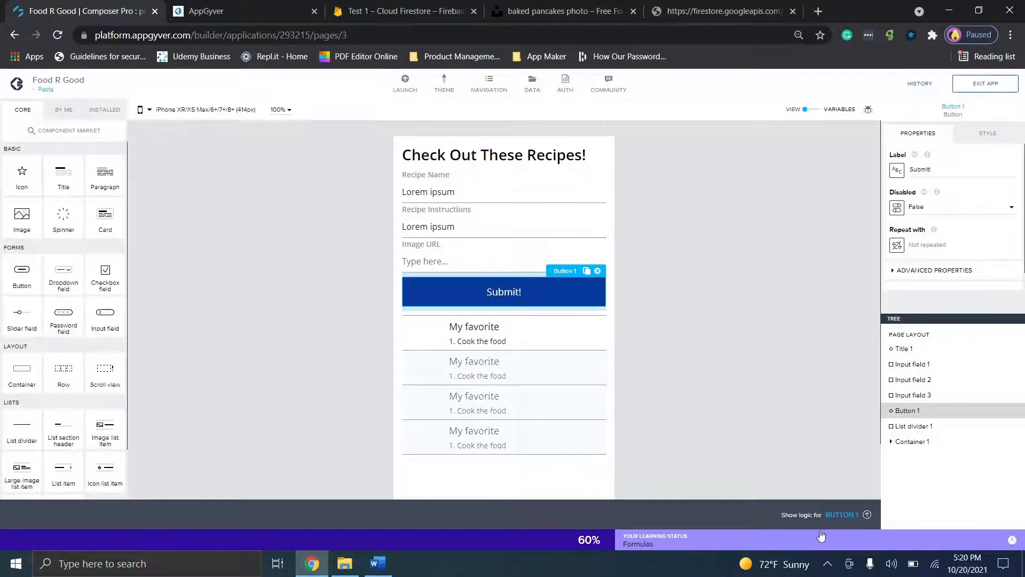
click(840, 514)
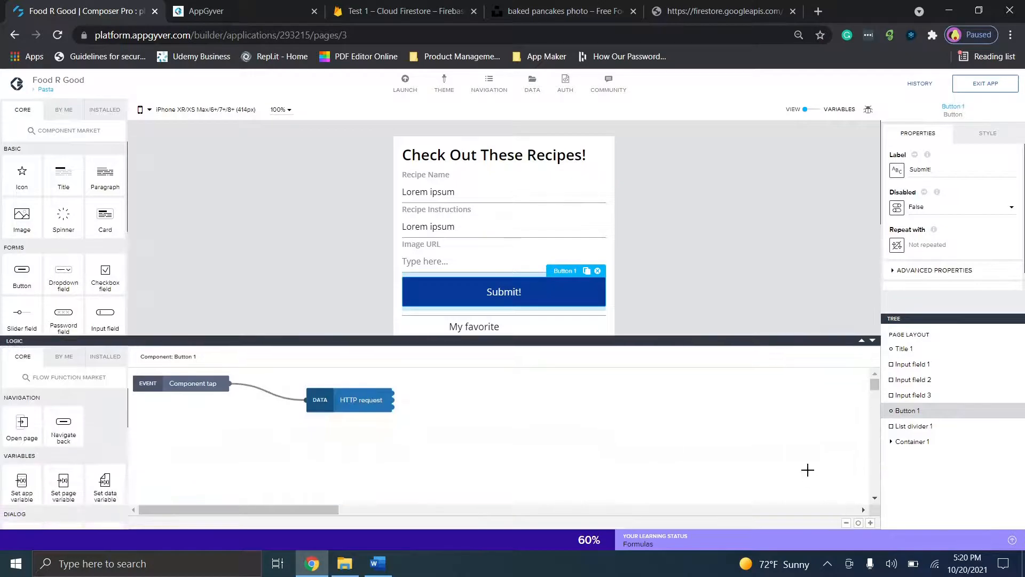
click(374, 402)
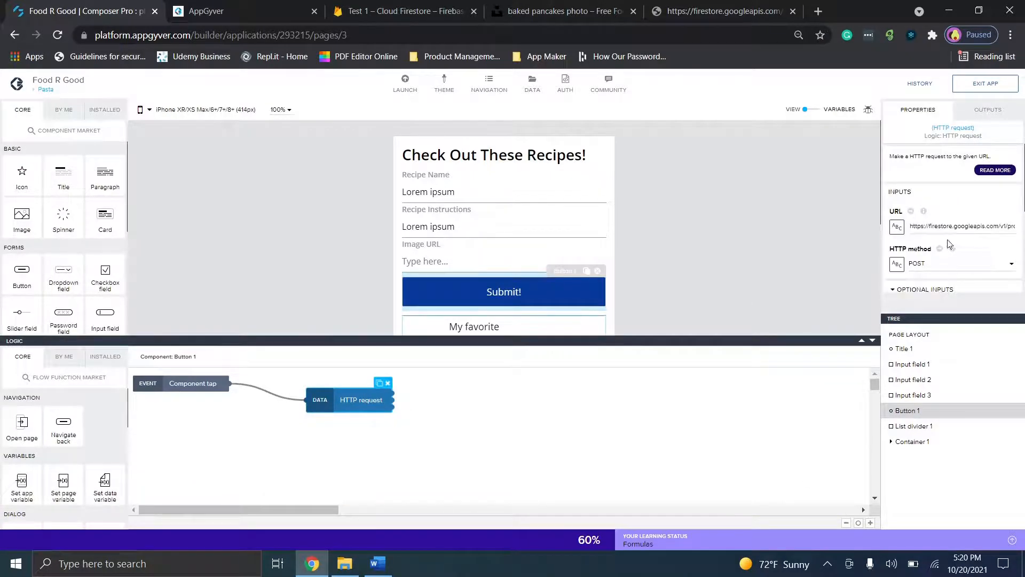
scroll(924, 247, down, 2)
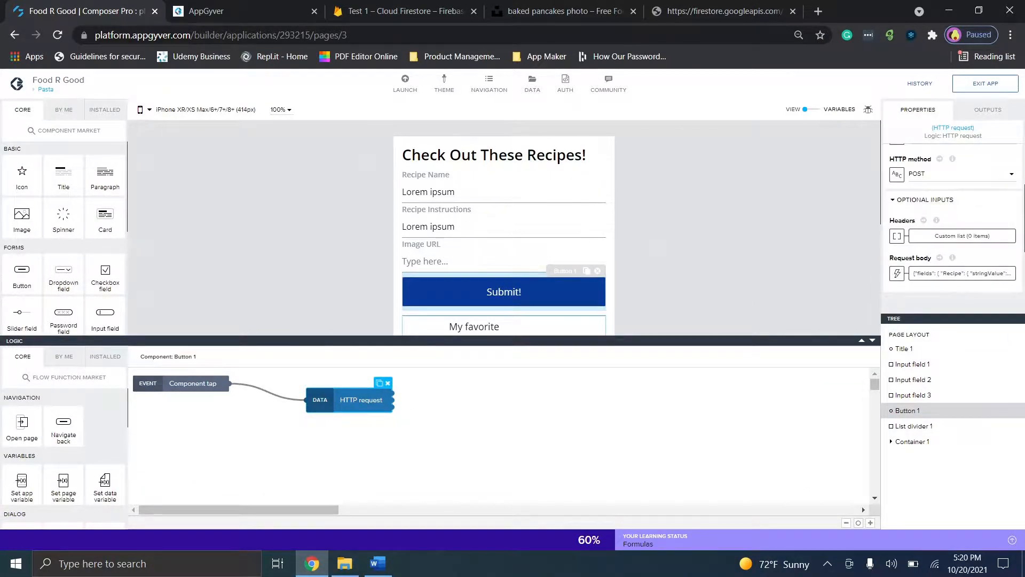
click(961, 273)
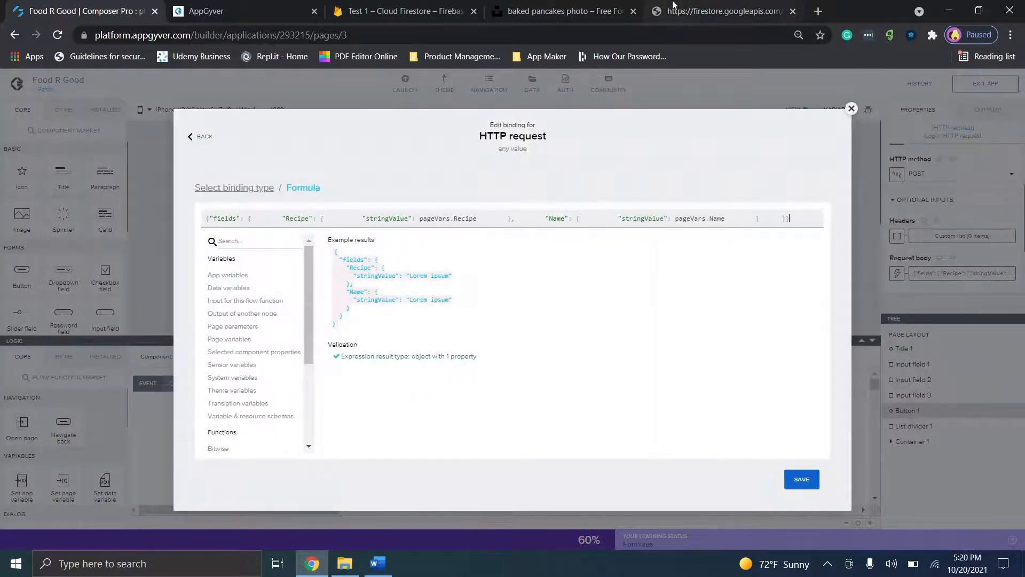
Switch to the Firestore JSON page, reload it and copy the complete "fields" block of Recipe1
click(674, 6)
click(57, 34)
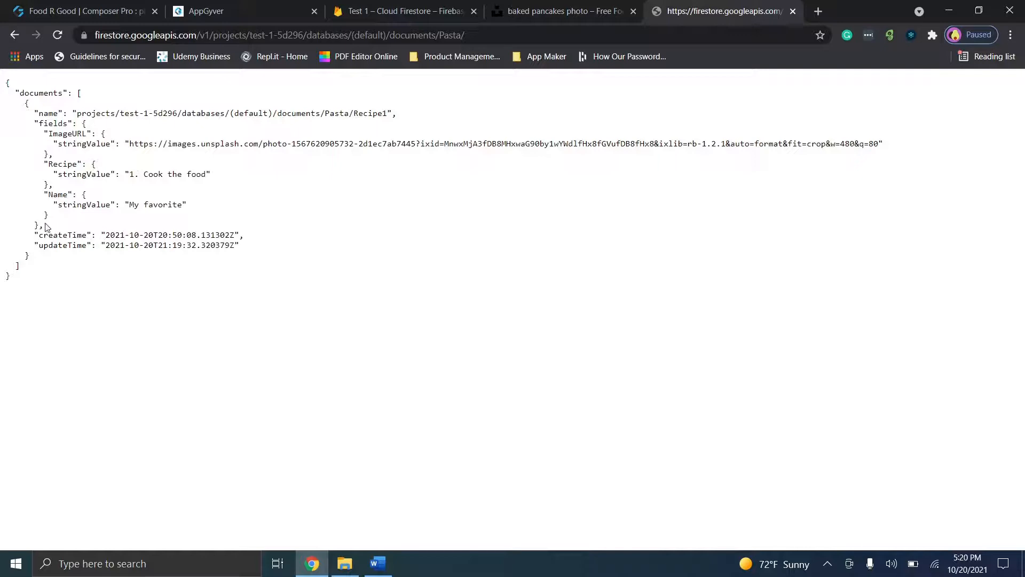
drag(40, 223, 36, 123)
key(ctrl+c)
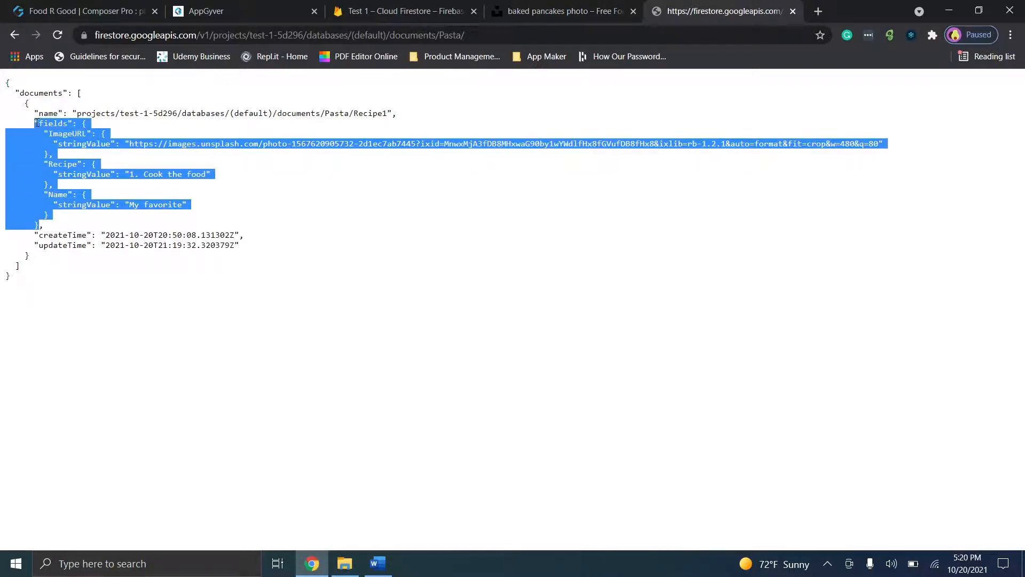
Back in the AppGyver composer, replace the request body formula with the copied fields block enclosed in an outer pair of braces
click(48, 6)
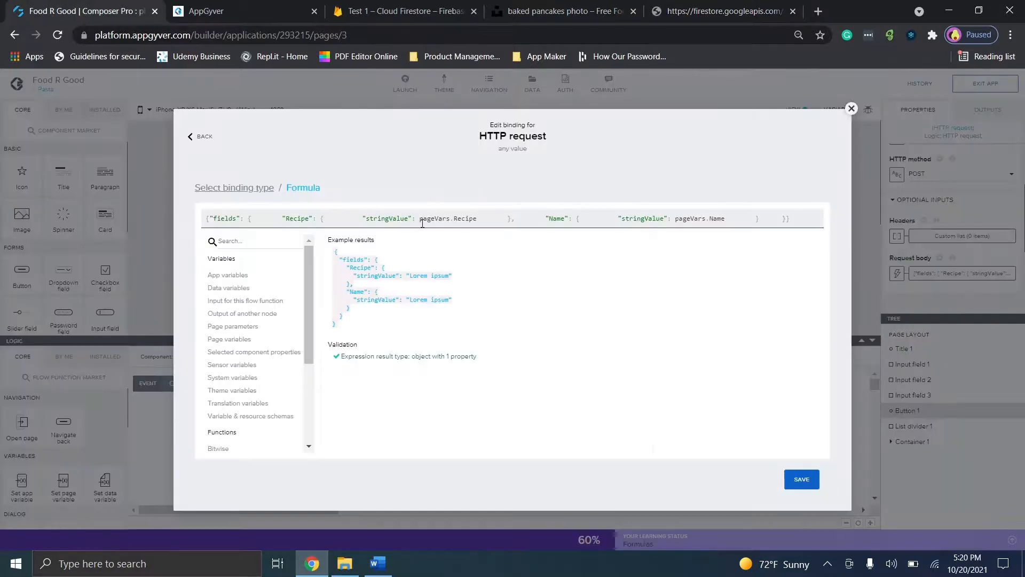
key(ctrl+a)
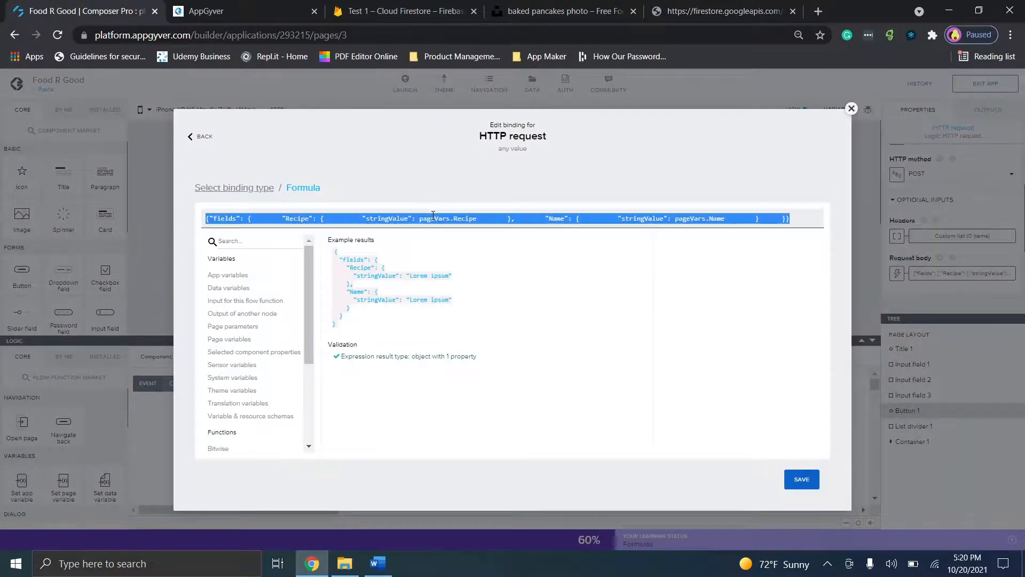
key(ctrl+v)
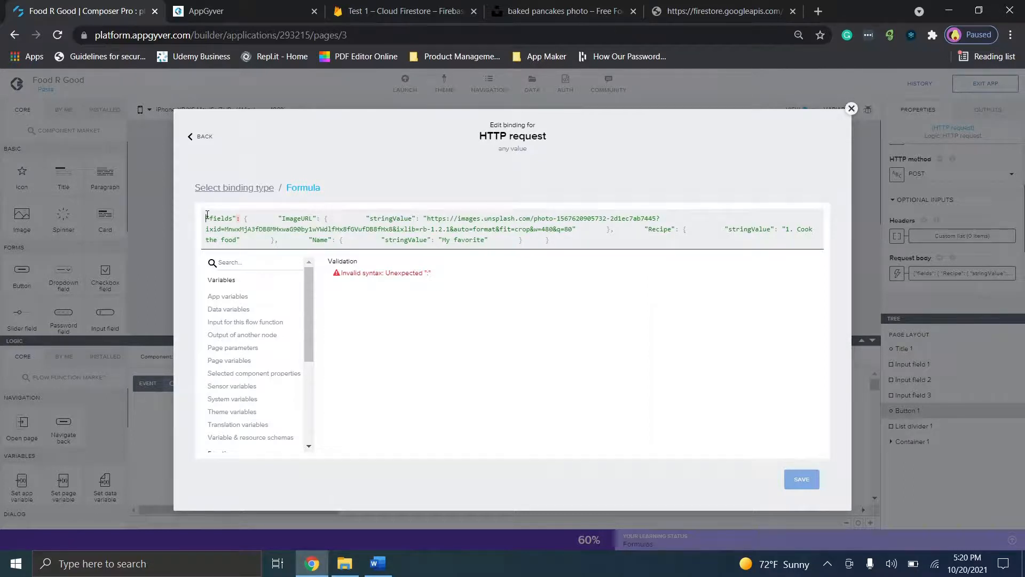
text({)
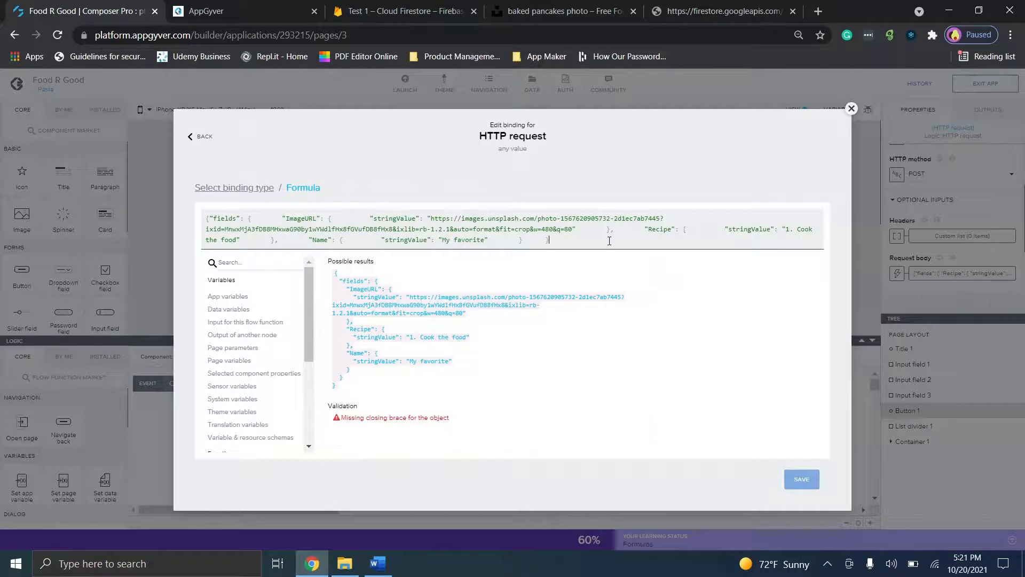
text(})
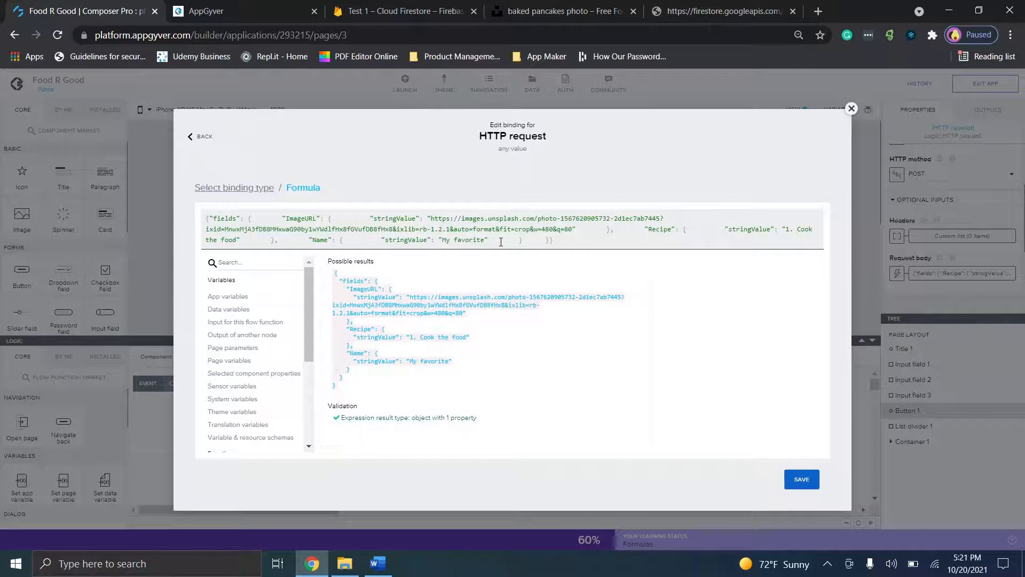
Replace the "My favorite" string value of Name in the formula with the page variable pageVars.Recipe
key(BackSpace)
key(BackSpace)
key(BackSpace)
key(BackSpace)
key(BackSpace)
key(BackSpace)
key(BackSpace)
key(BackSpace)
key(BackSpace)
key(BackSpace)
key(BackSpace)
key(BackSpace)
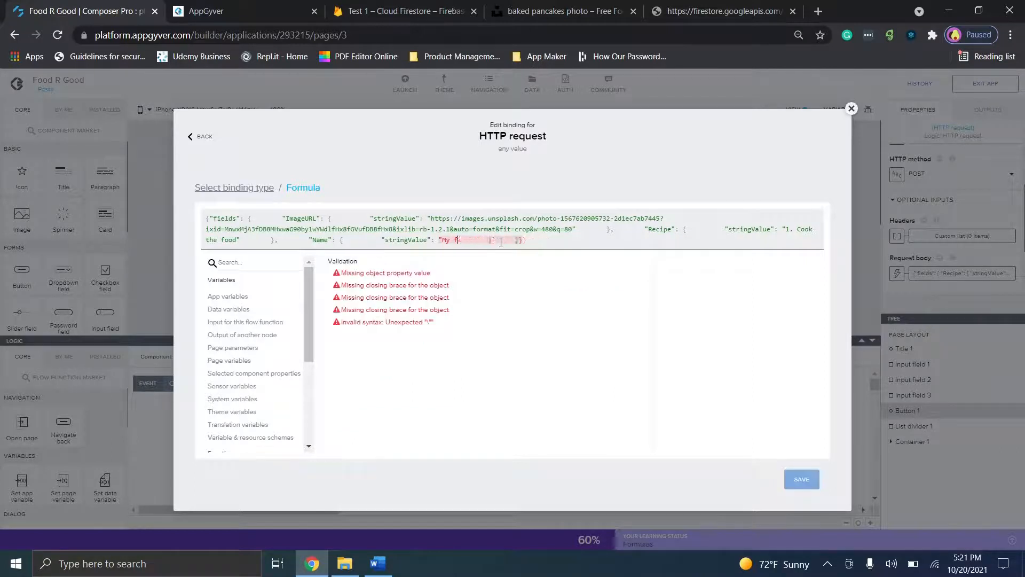
key(BackSpace)
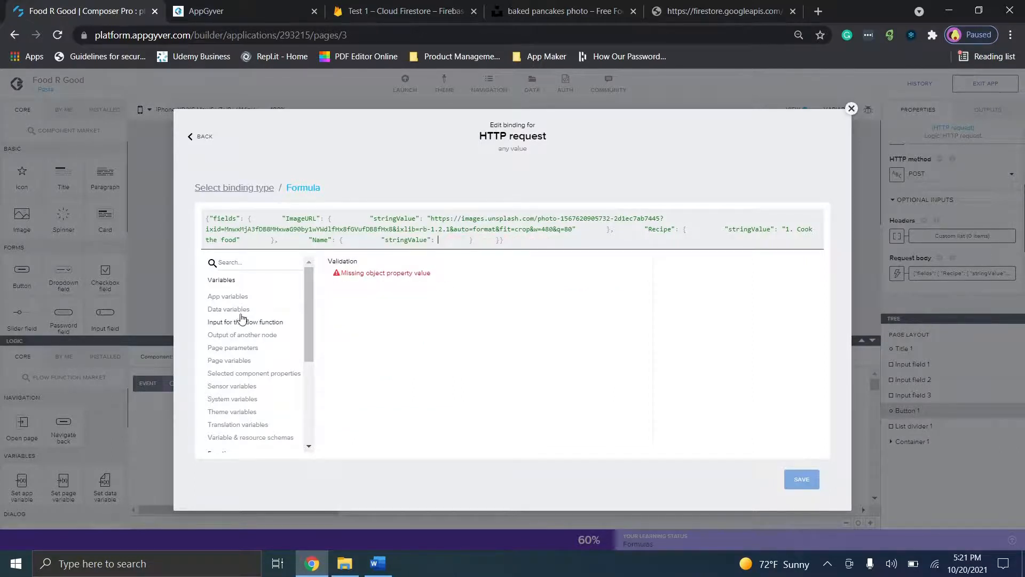
click(244, 361)
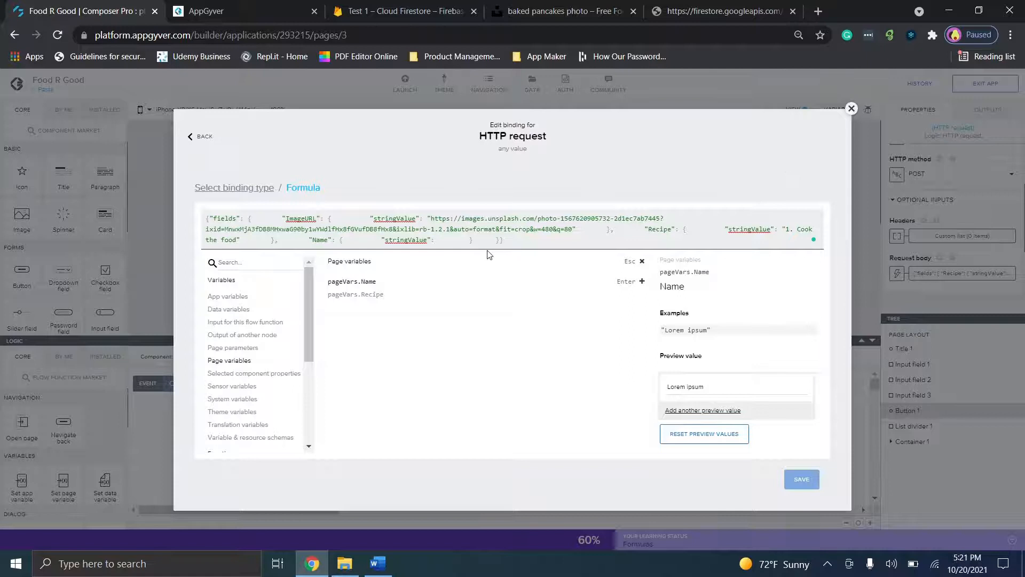
click(366, 295)
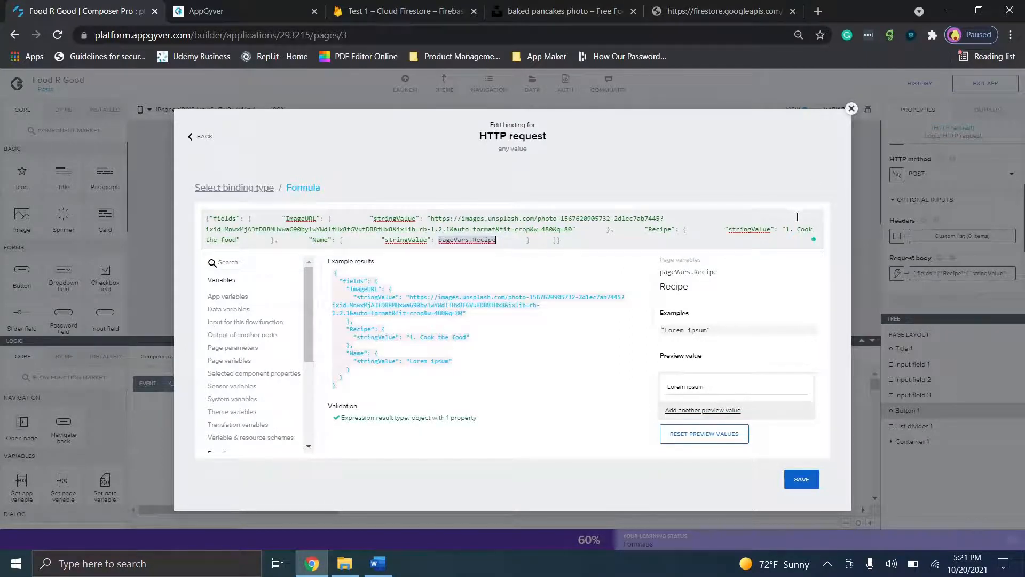
click(782, 228)
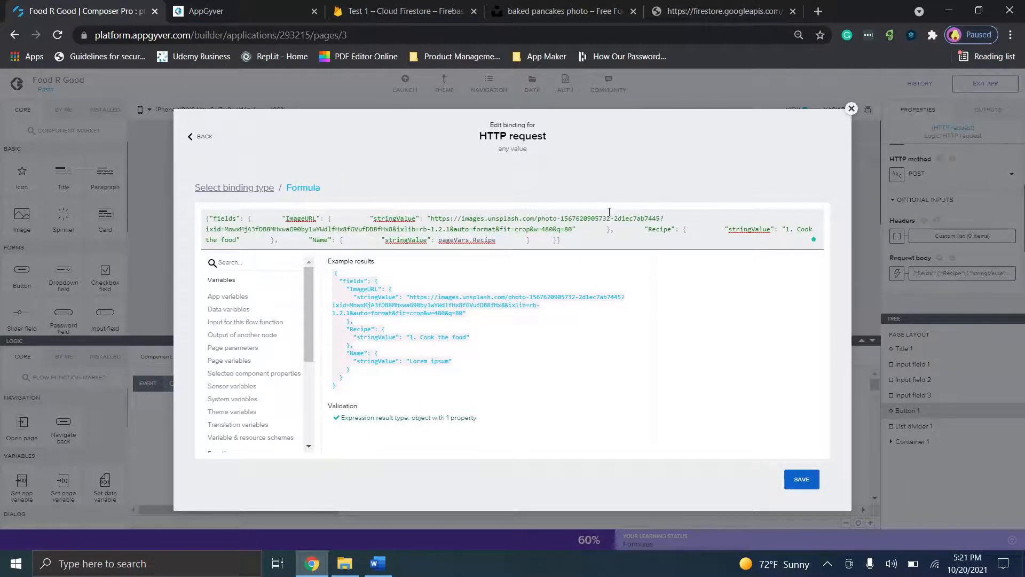
drag(576, 228, 429, 218)
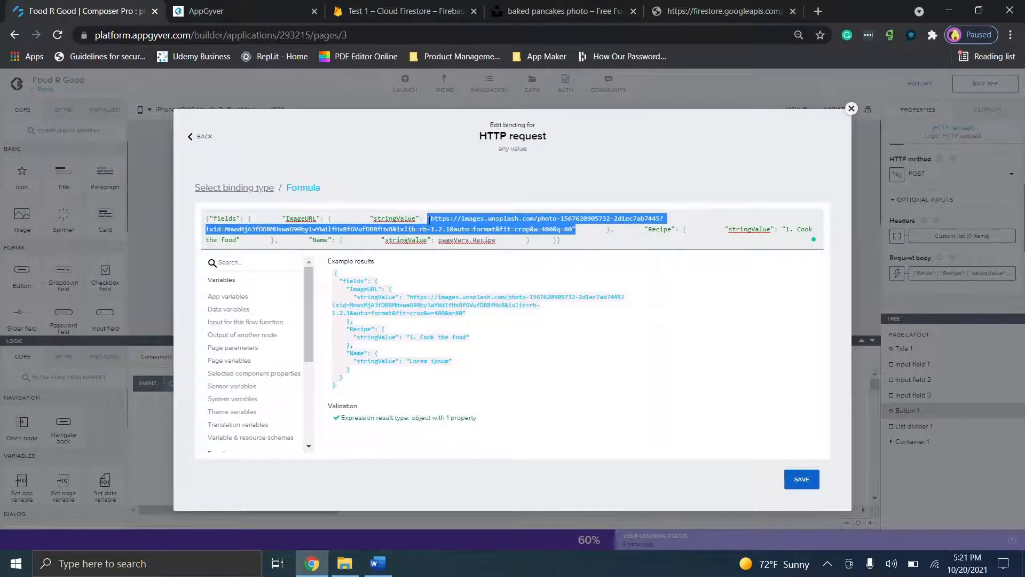
key(BackSpace)
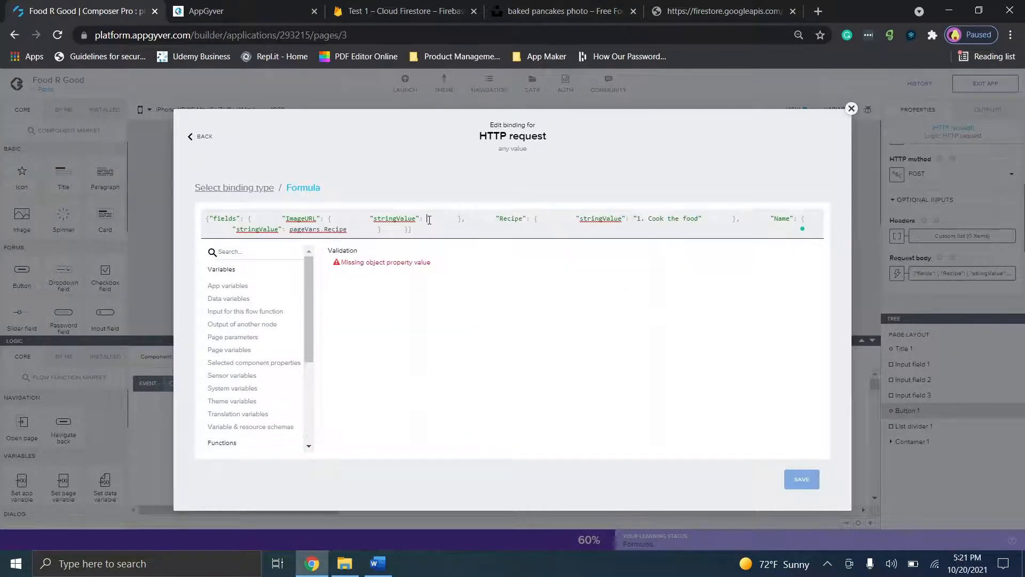
click(238, 350)
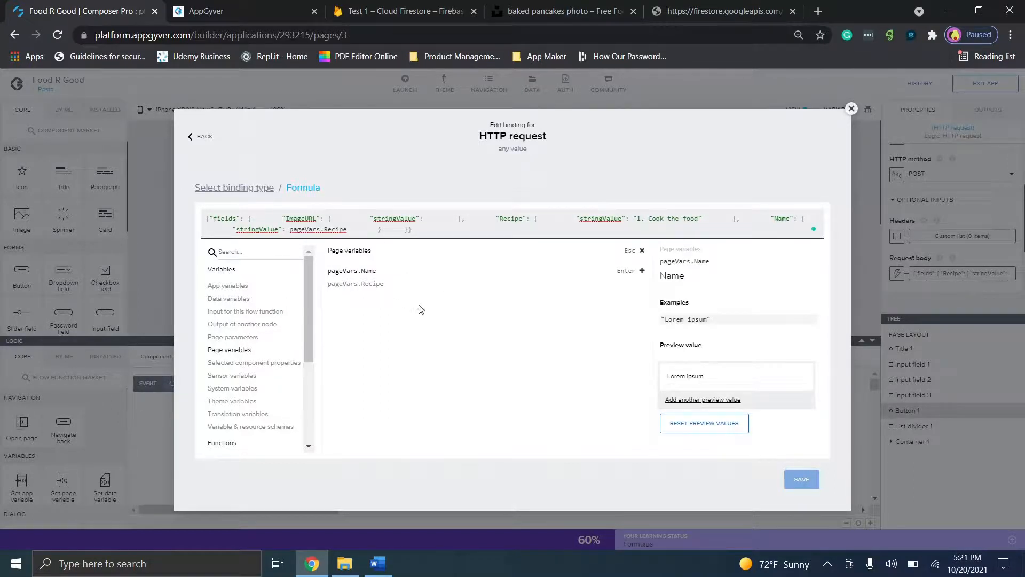
click(852, 108)
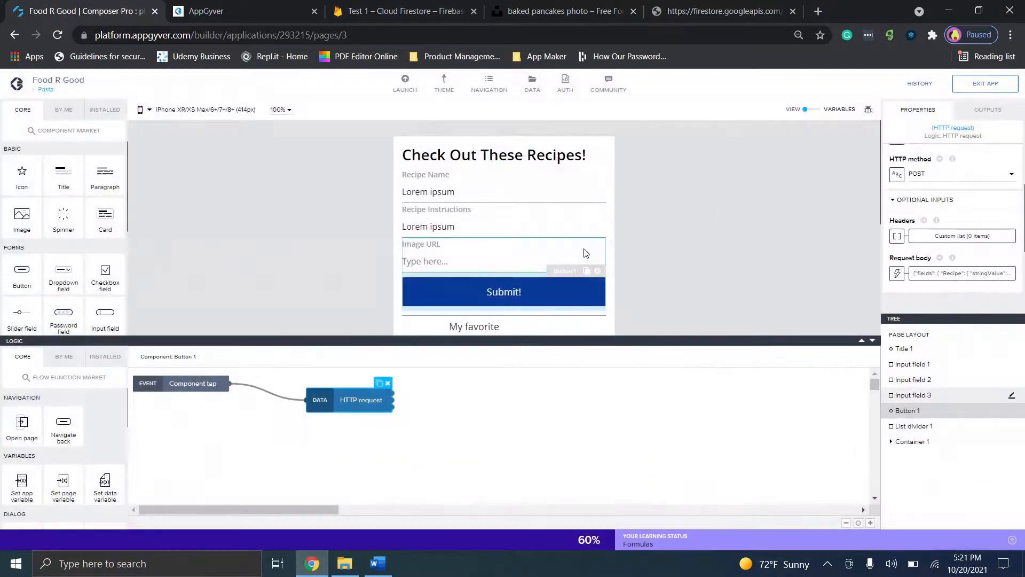
Review the app's data resources and the Pasta page's variables, and return to the page view with the logic canvas collapsed
click(533, 86)
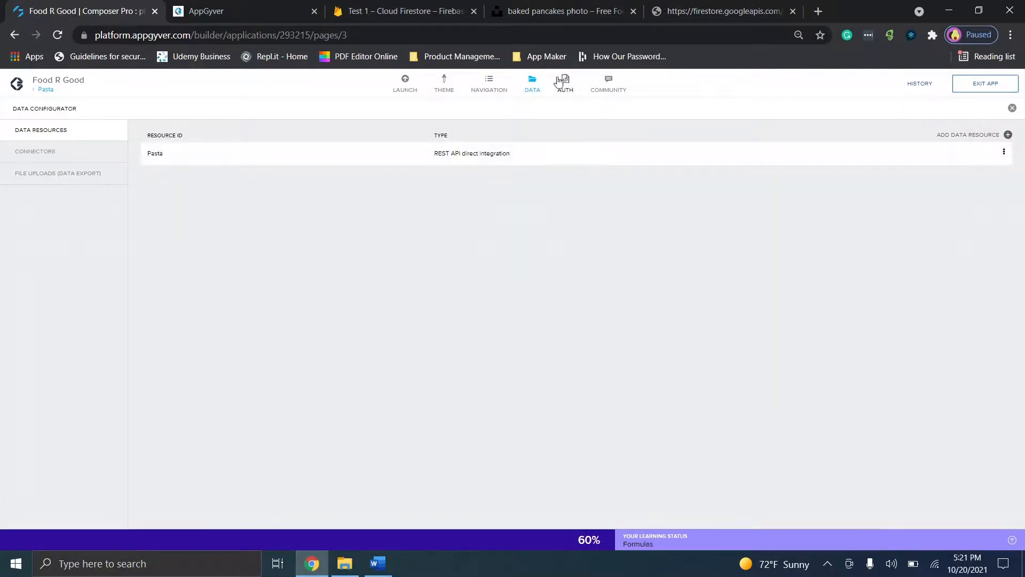
click(532, 83)
click(817, 109)
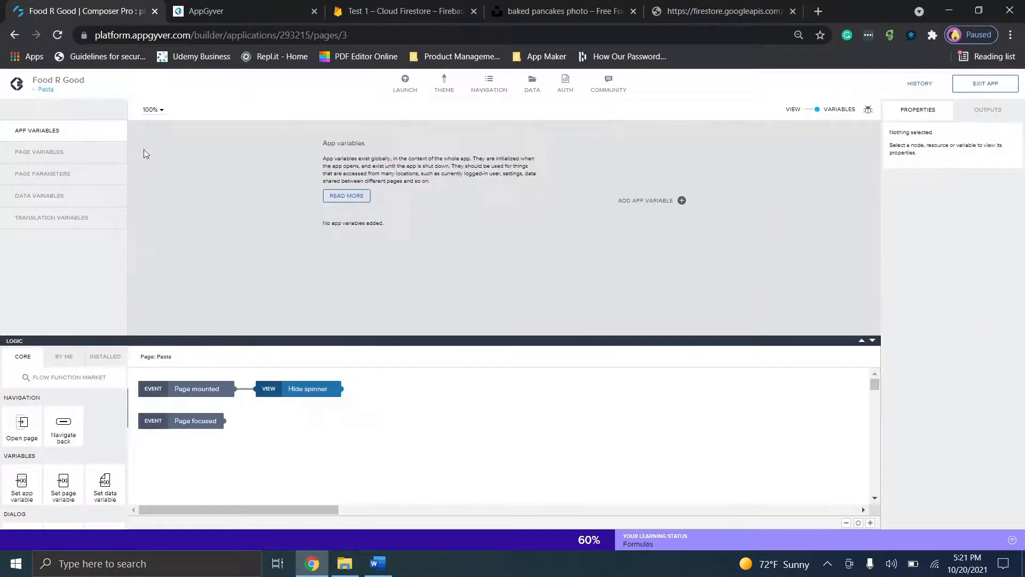
click(68, 154)
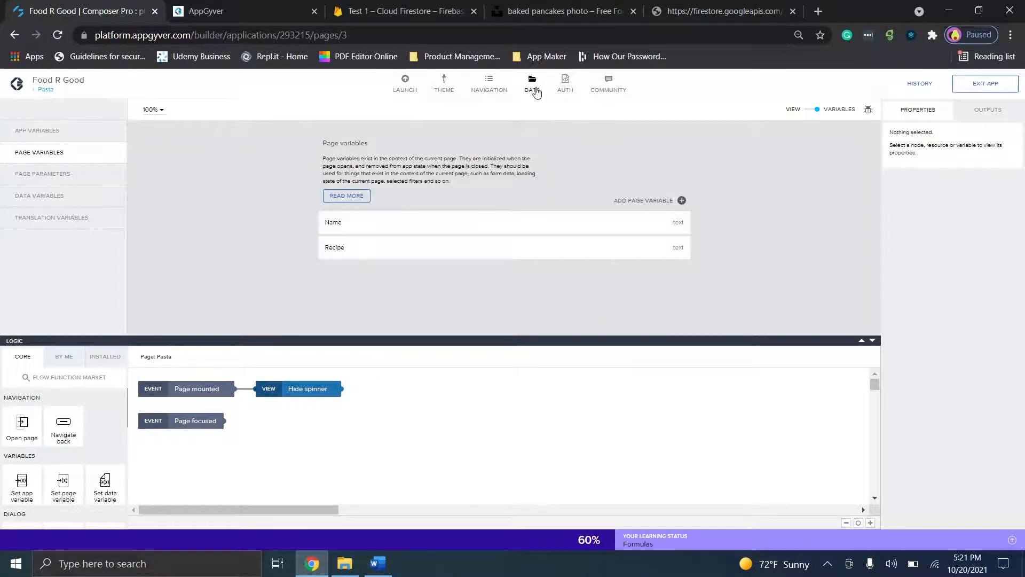
click(811, 110)
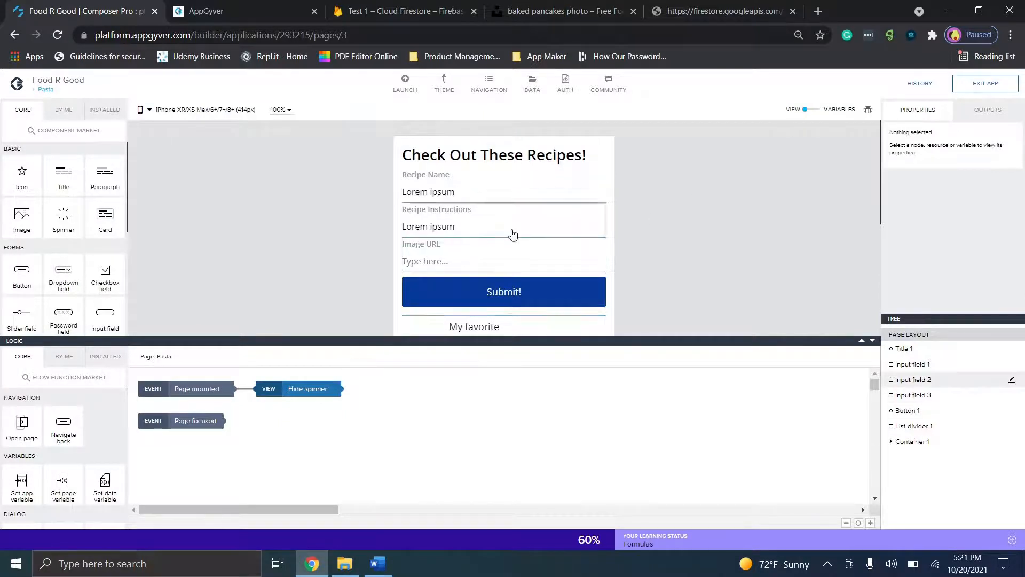
scroll(511, 232, down, 3)
scroll(877, 234, down, 1)
scroll(876, 233, up, 4)
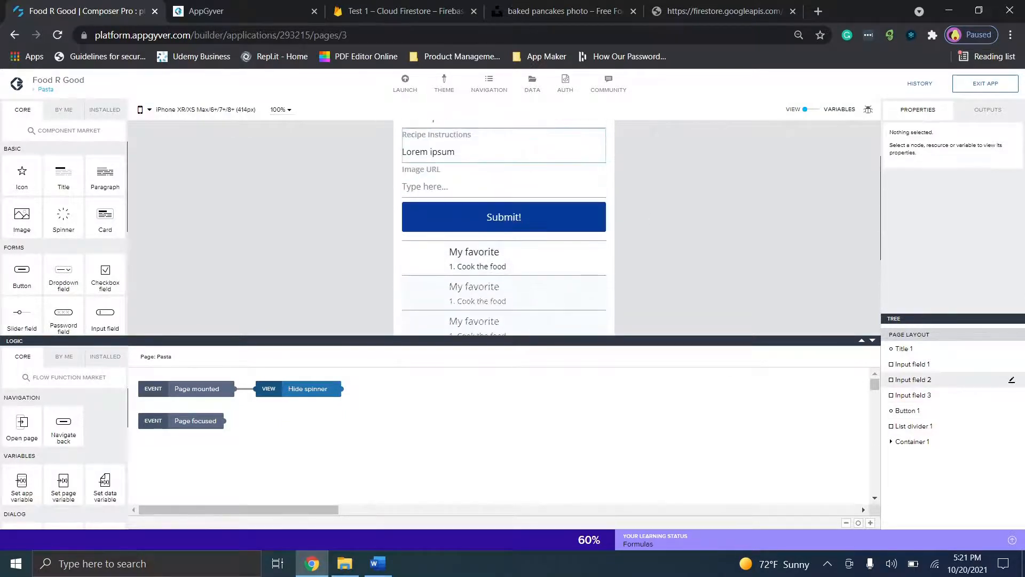
click(871, 340)
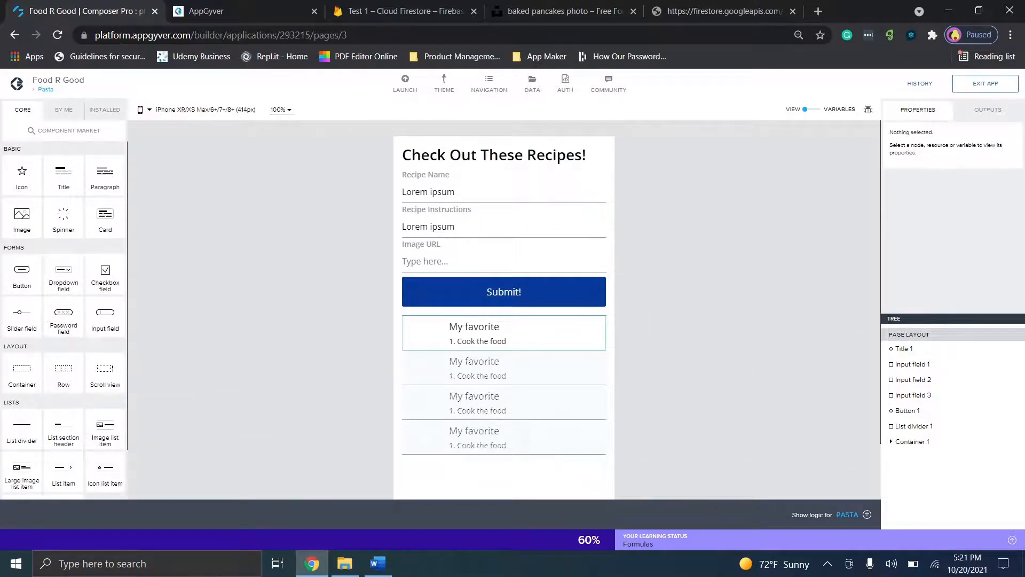
click(517, 259)
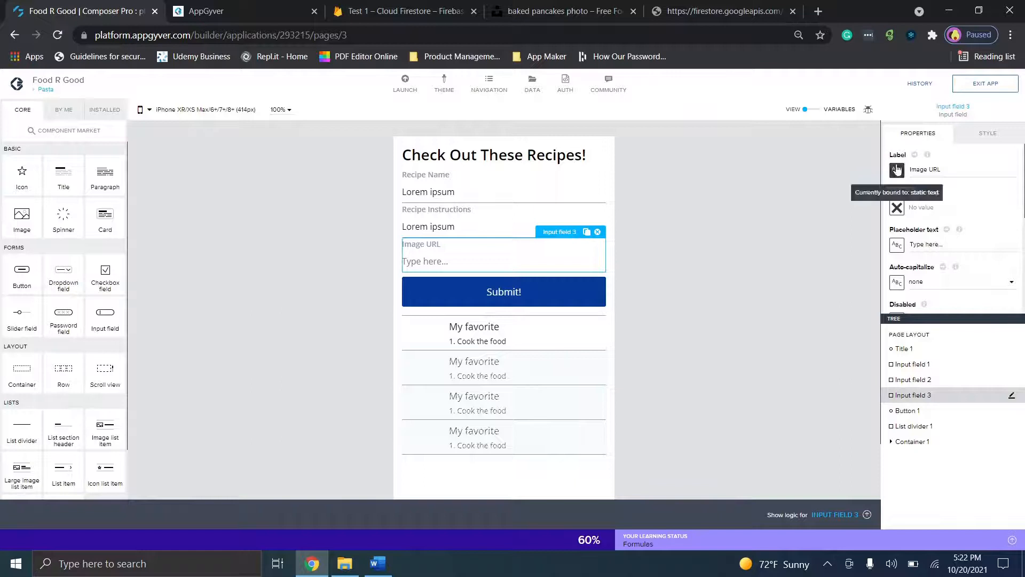
click(897, 208)
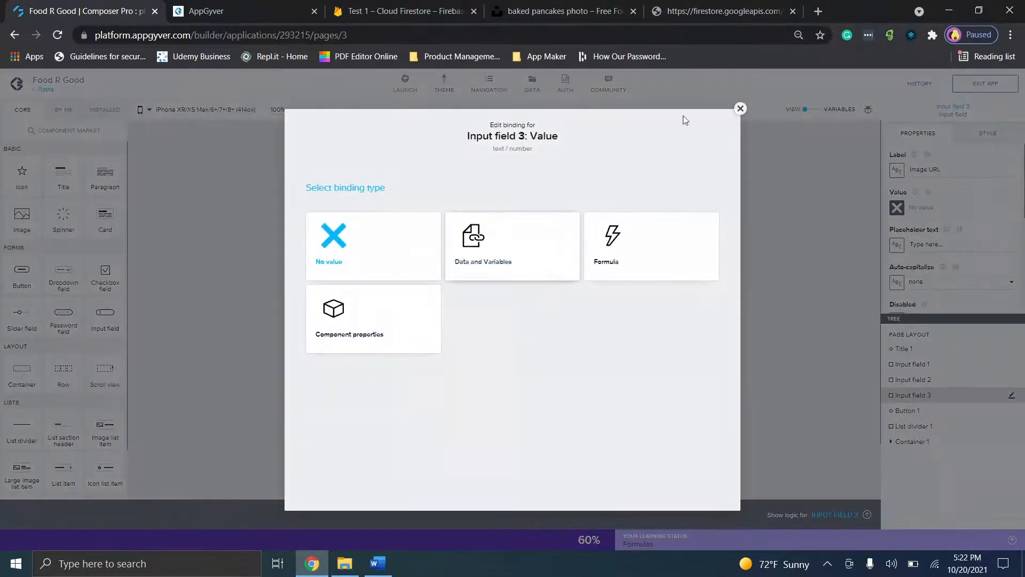
click(740, 108)
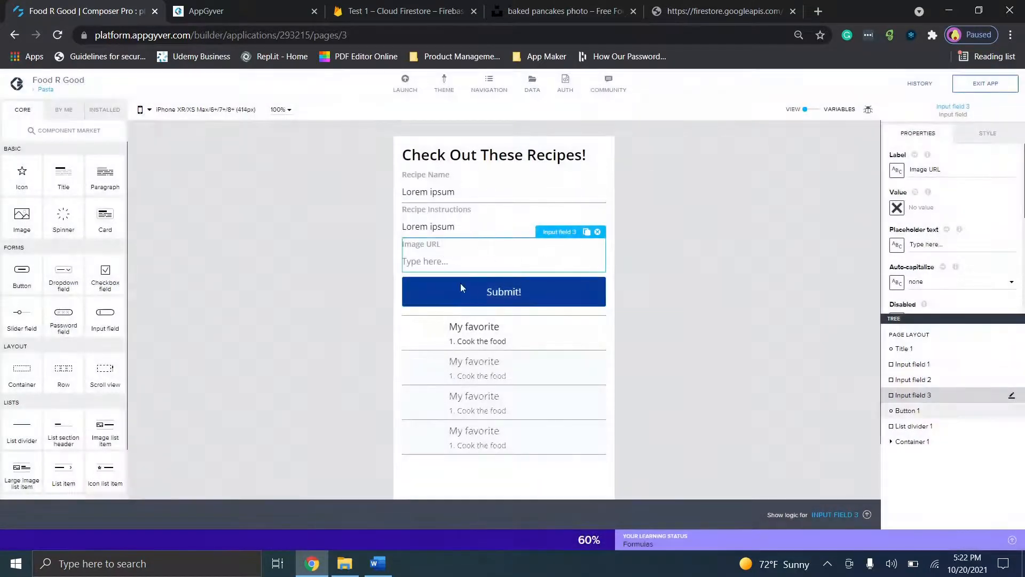
click(897, 207)
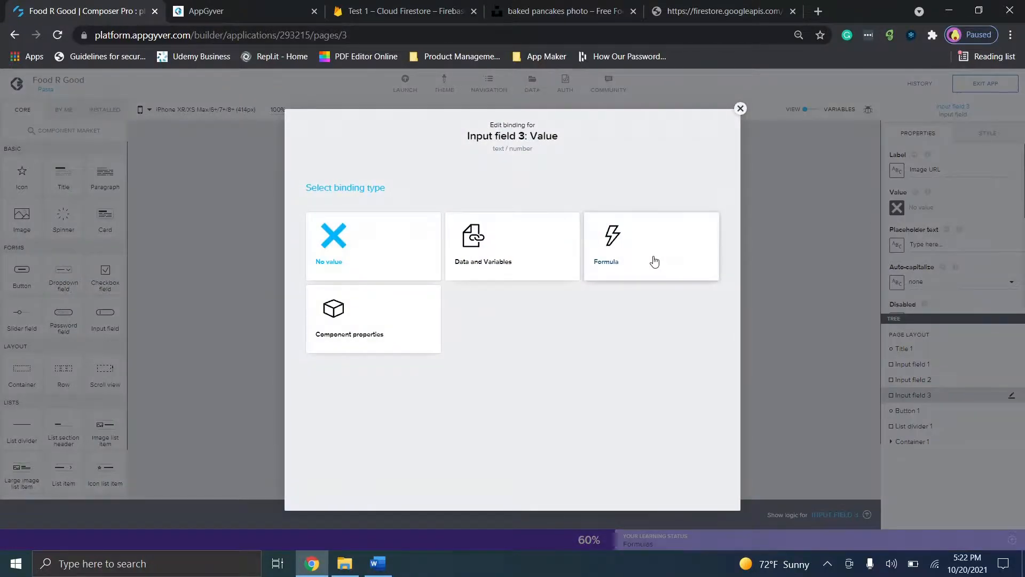
click(641, 262)
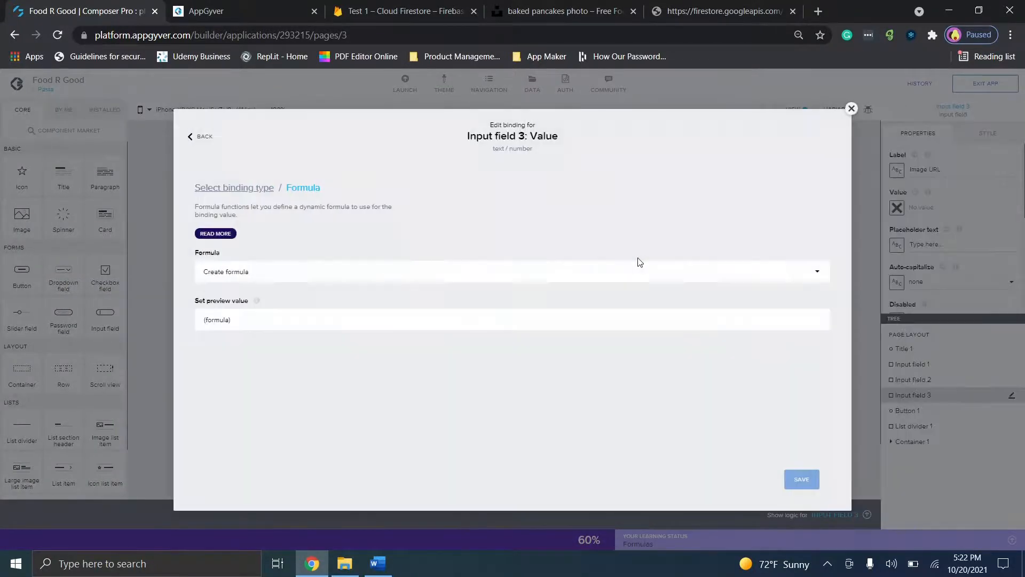
click(851, 110)
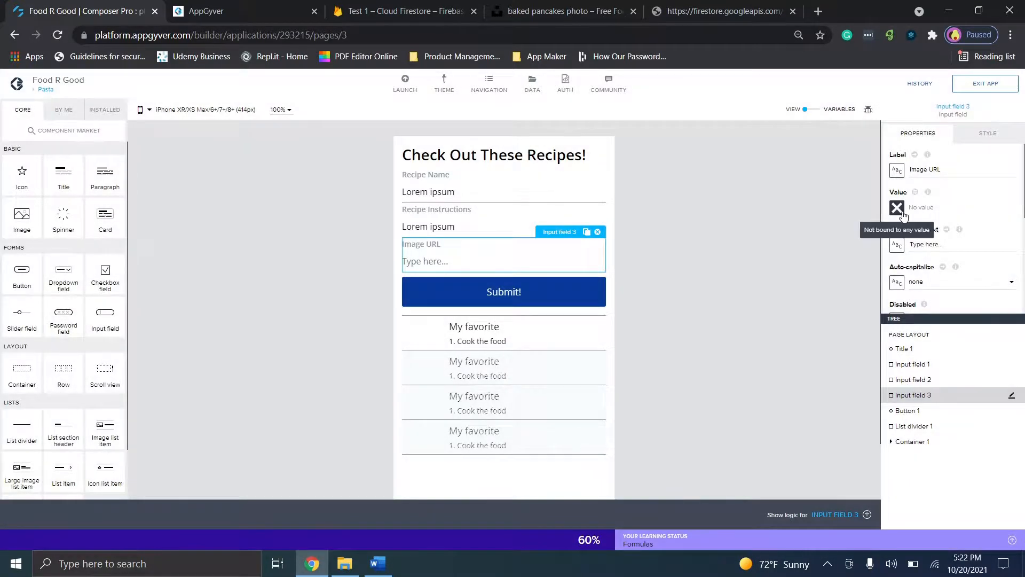
click(897, 208)
click(508, 246)
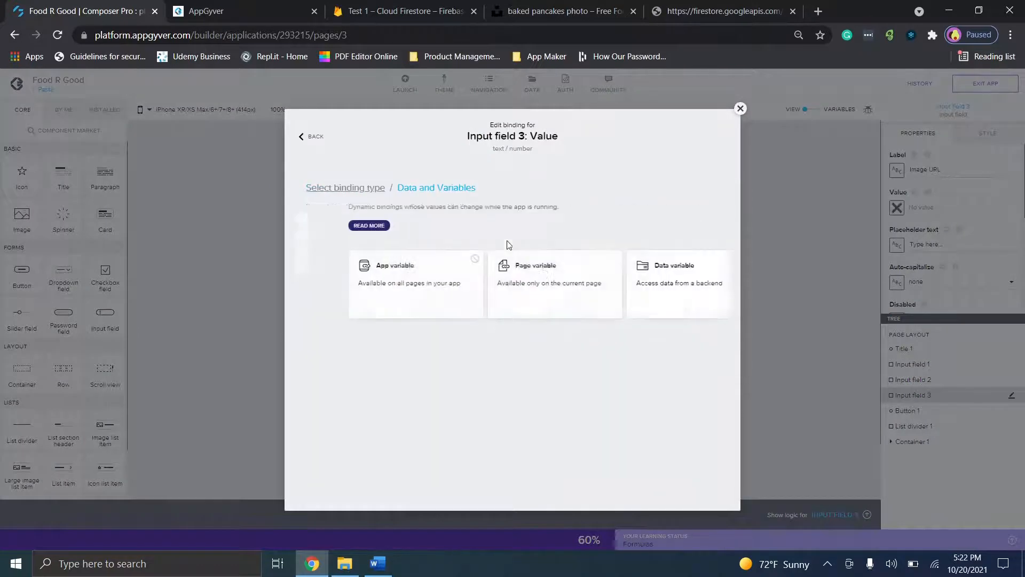
click(498, 276)
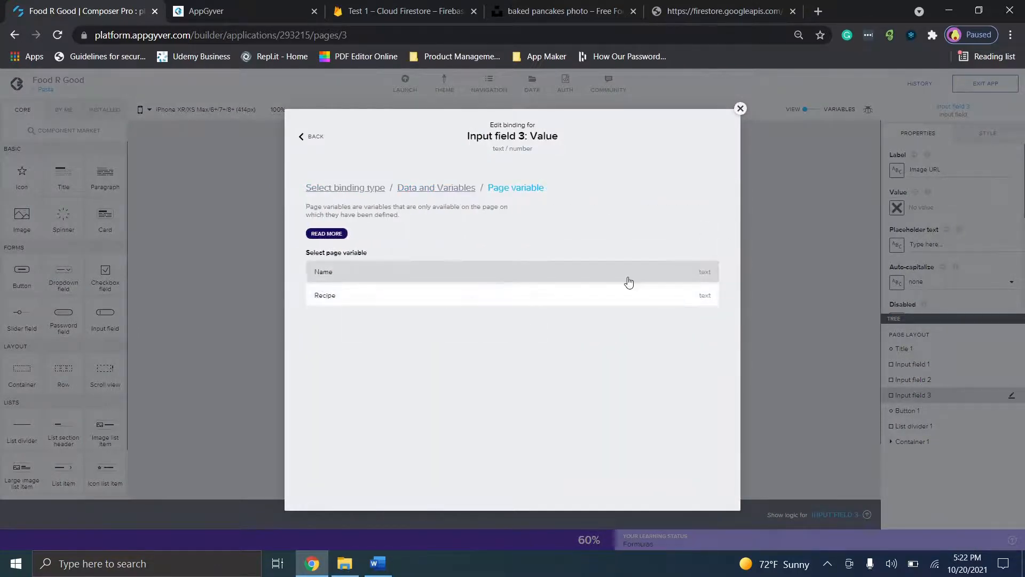
click(740, 109)
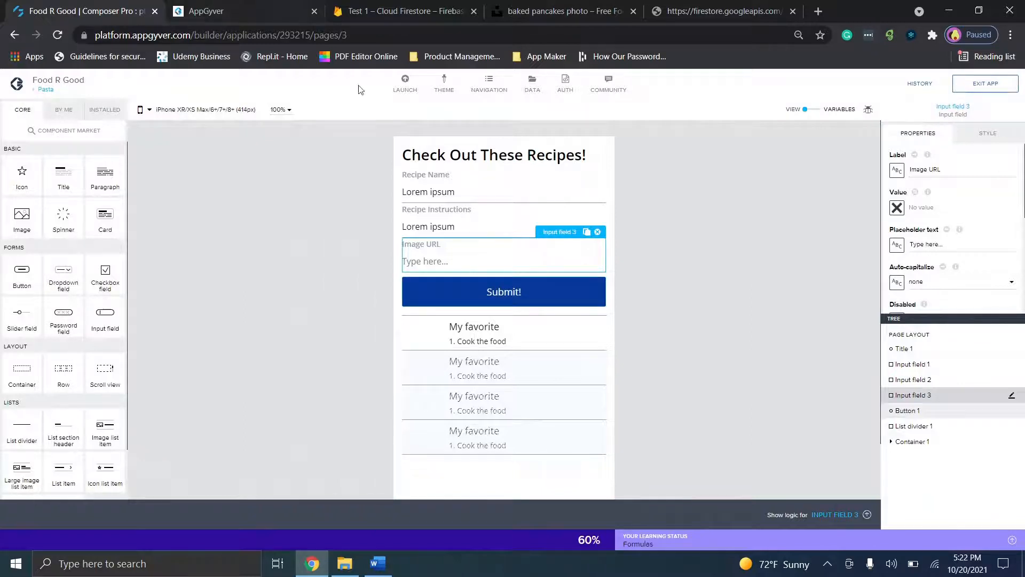
Bind the large image list item's background image to the ImageURL stringValue of the current data item in repeat
click(420, 331)
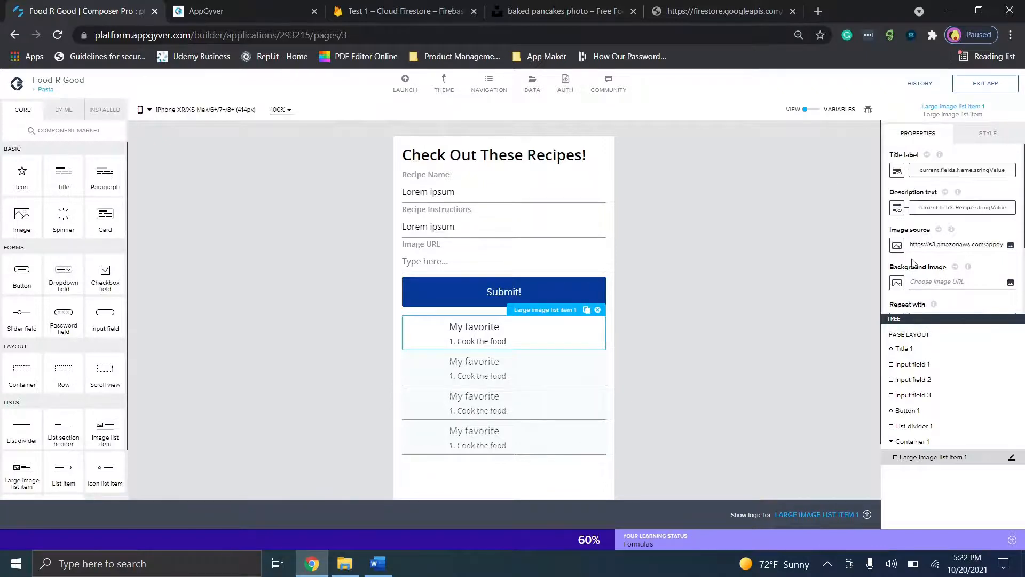
click(897, 283)
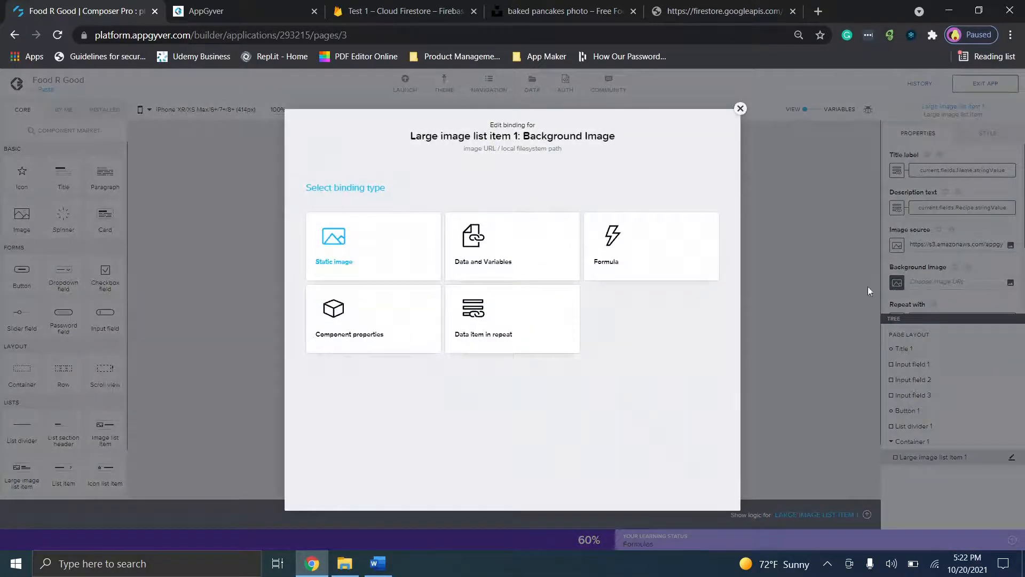
click(483, 334)
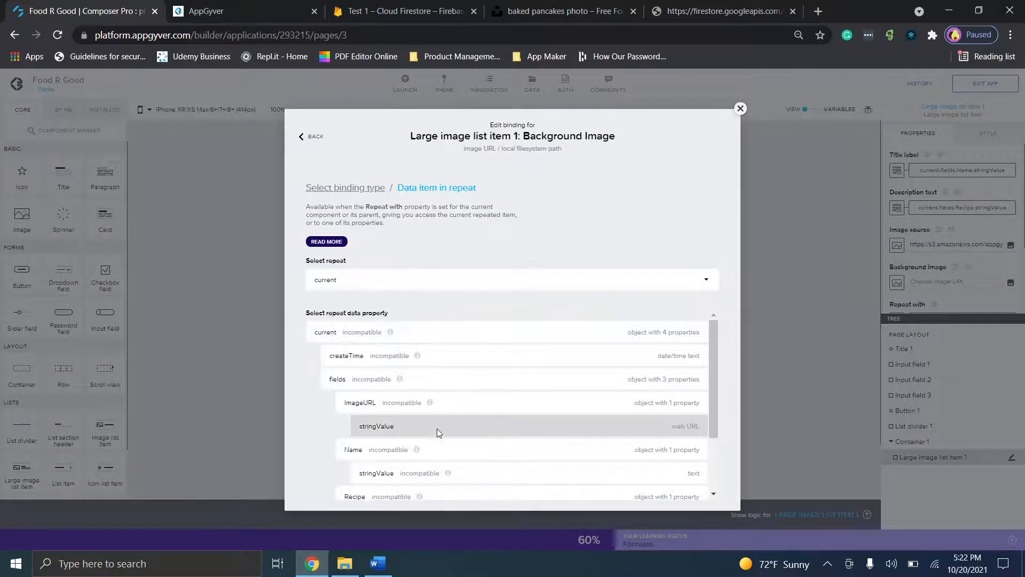
click(437, 428)
click(714, 424)
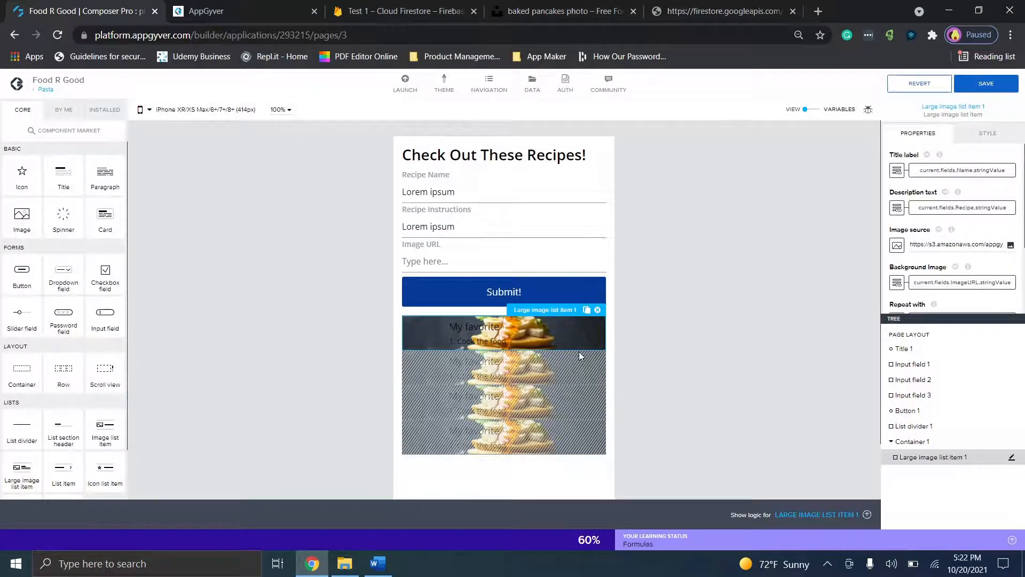
Save the app, check the recipe list's image in the app preview and return to the composer
click(191, 4)
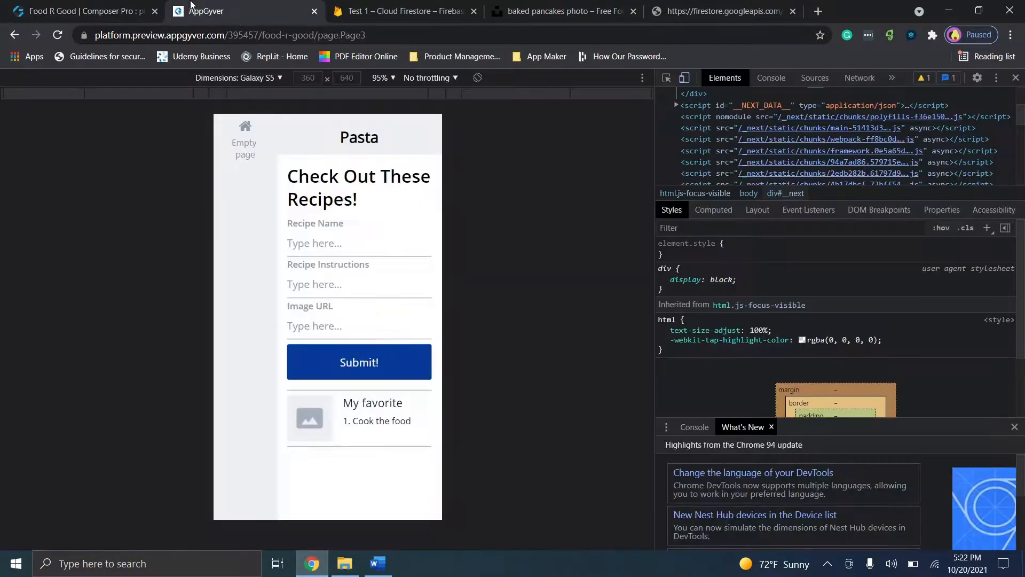
click(109, 6)
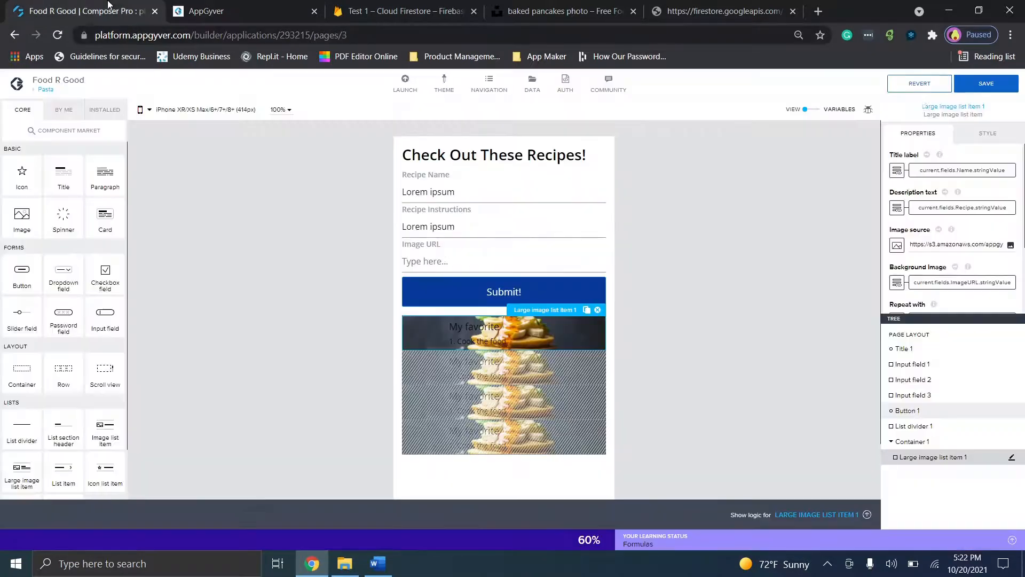
click(986, 84)
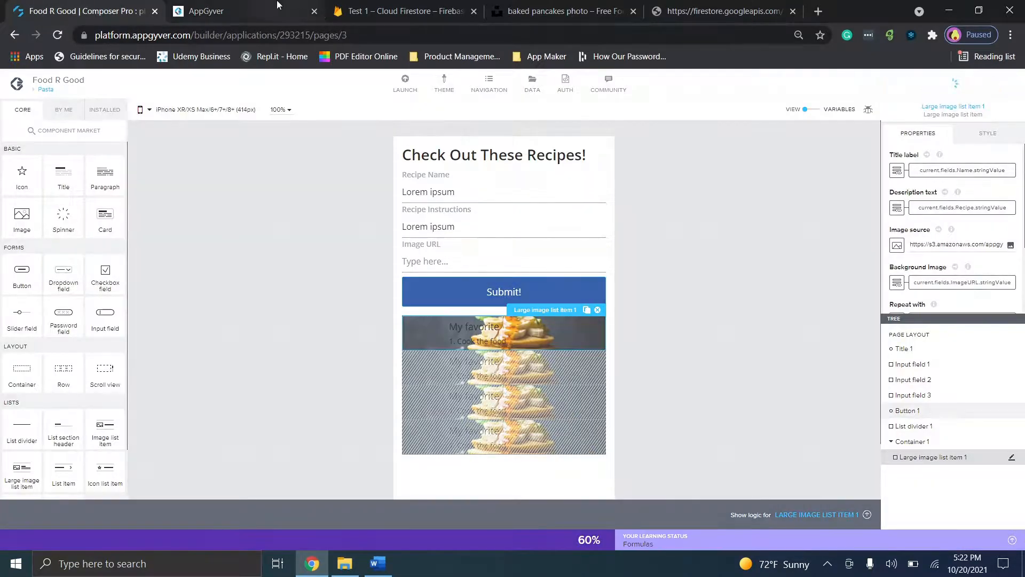
click(251, 11)
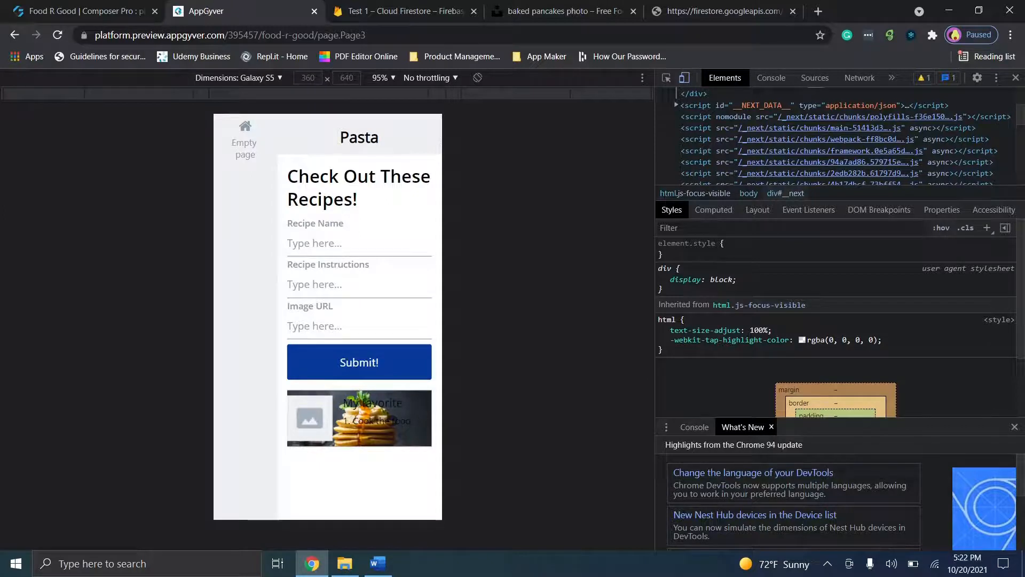
click(90, 11)
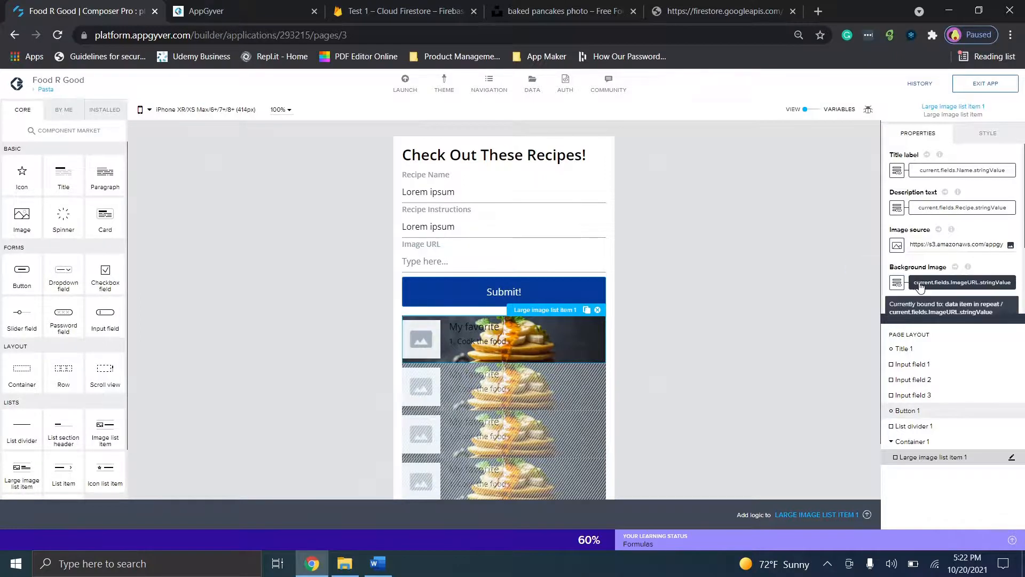
Replace the list item's background image binding with a formula containing an empty string "" and save the binding
click(897, 281)
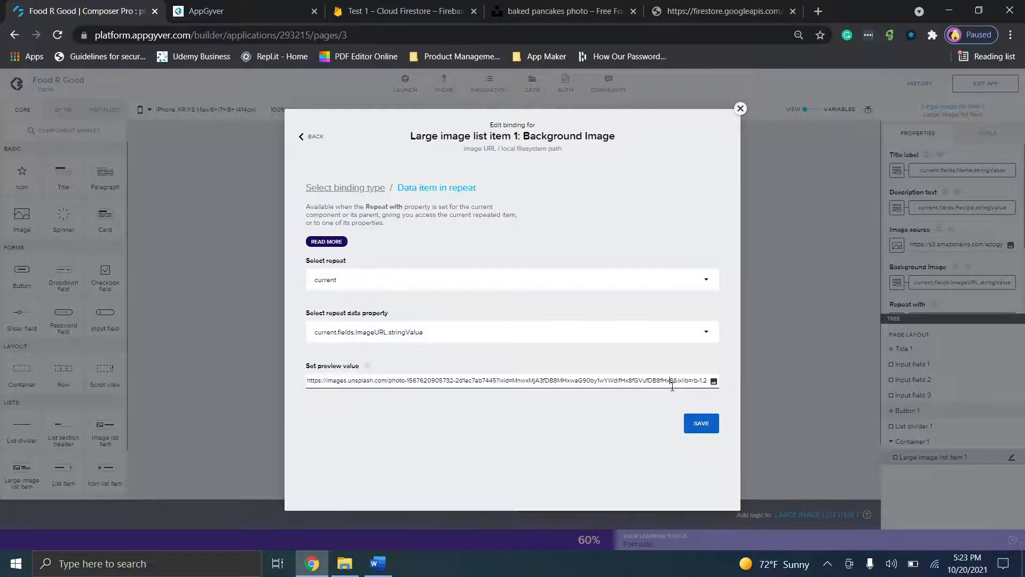
click(542, 279)
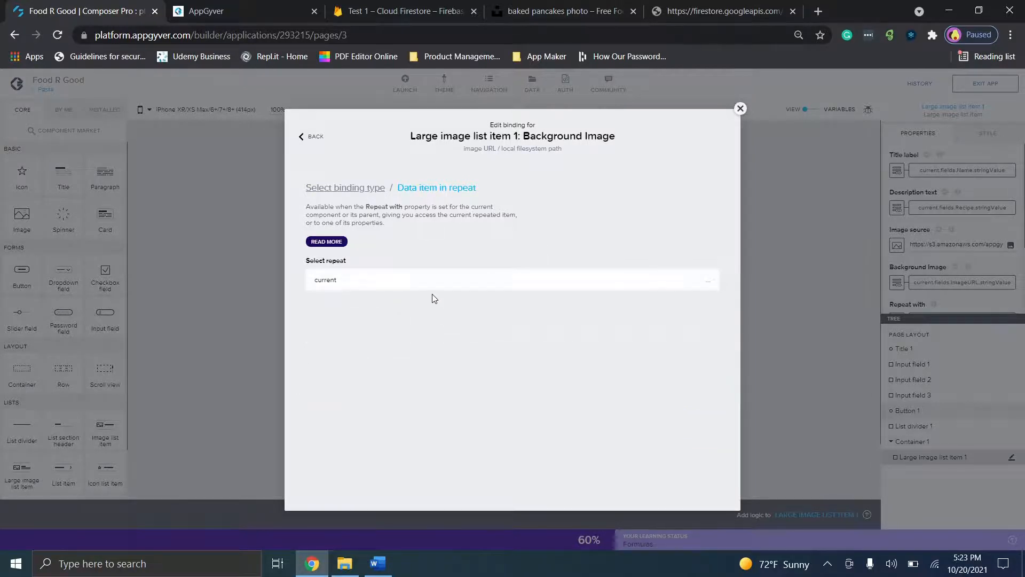
click(347, 187)
click(609, 234)
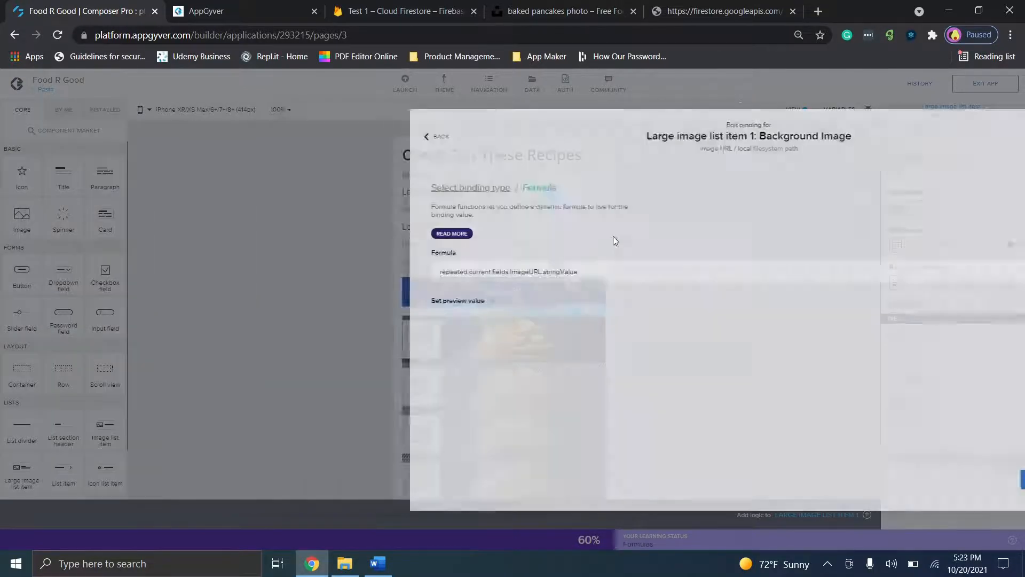
click(538, 270)
key(ctrl+a)
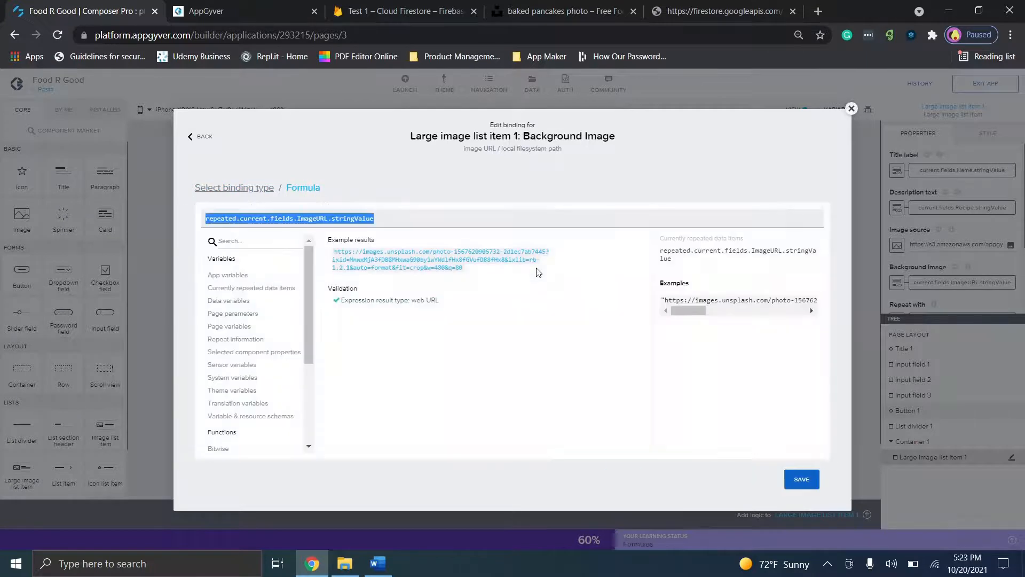
key(BackSpace)
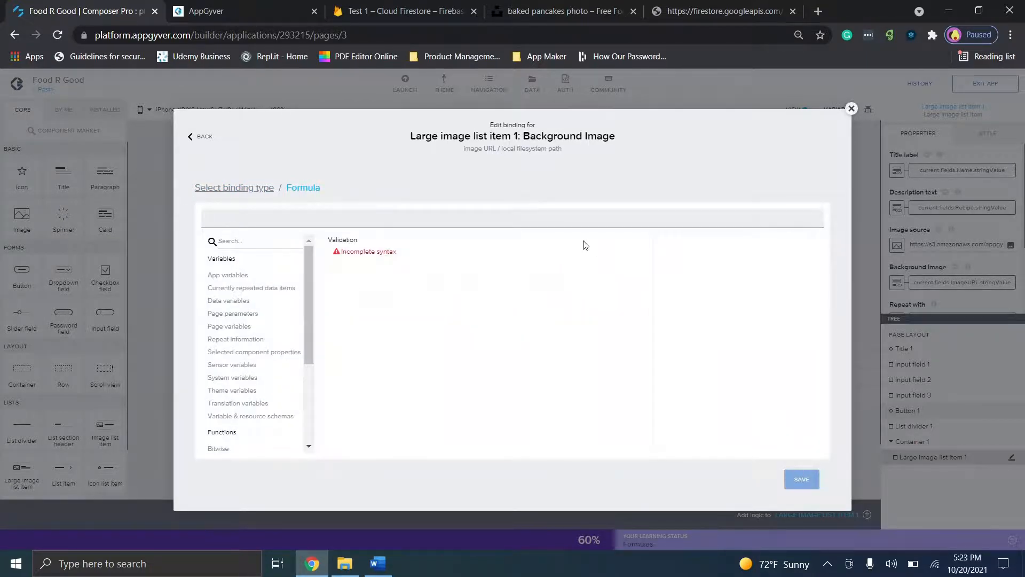
text("")
click(801, 480)
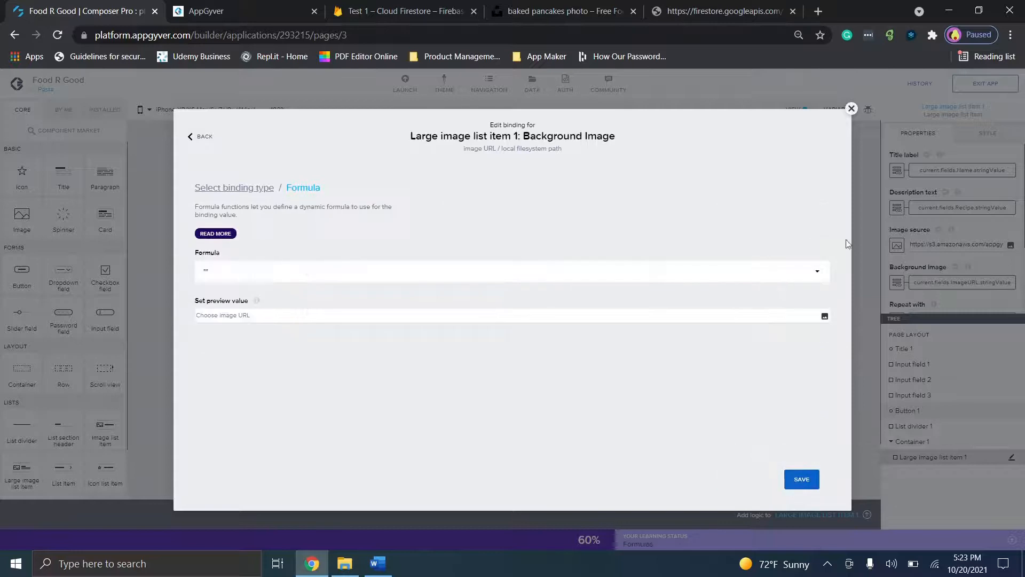
click(801, 479)
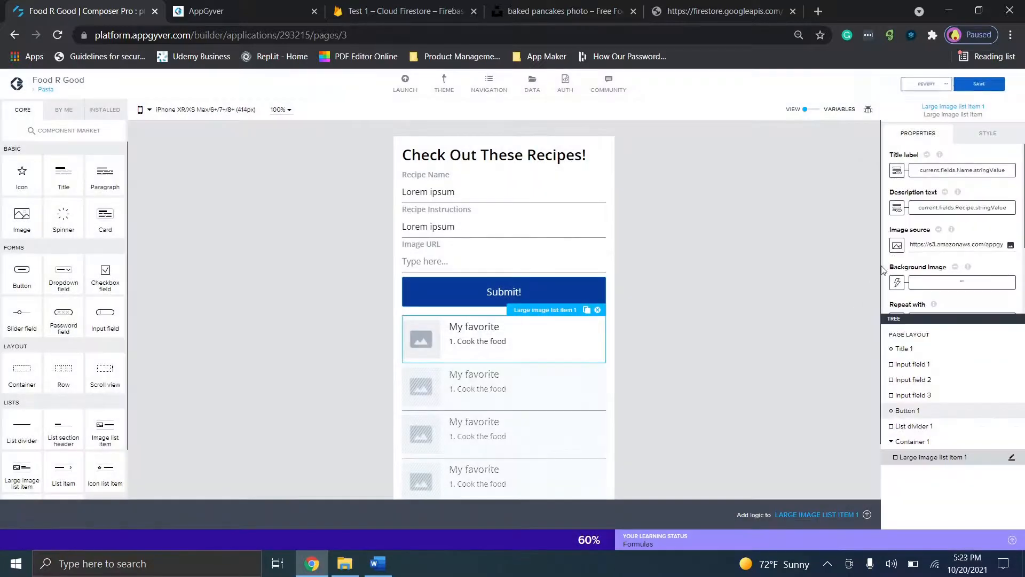
Bind the large image list item's image source to the ImageURL stringValue of the current data item in repeat
click(897, 246)
click(496, 318)
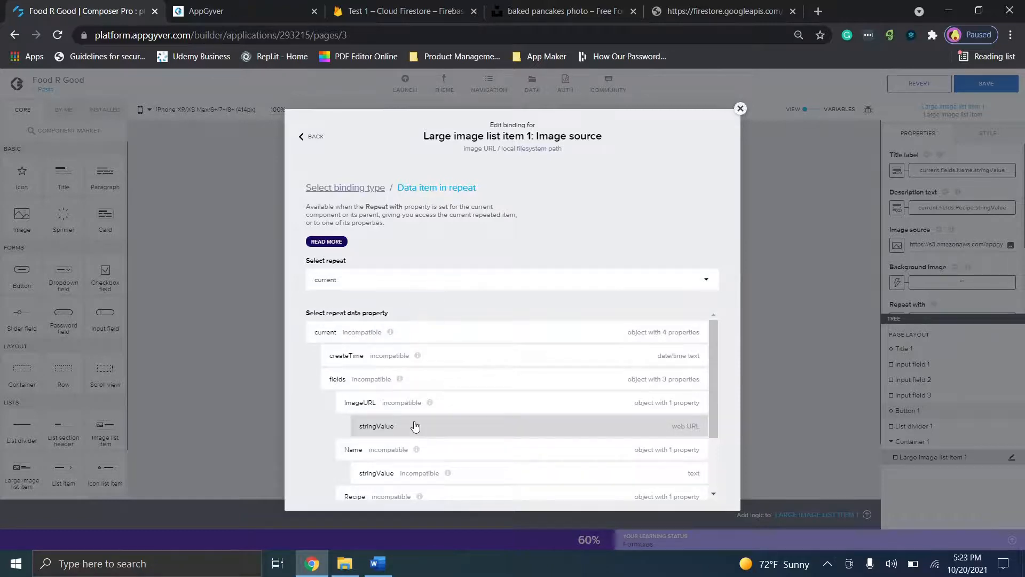
click(412, 421)
click(705, 418)
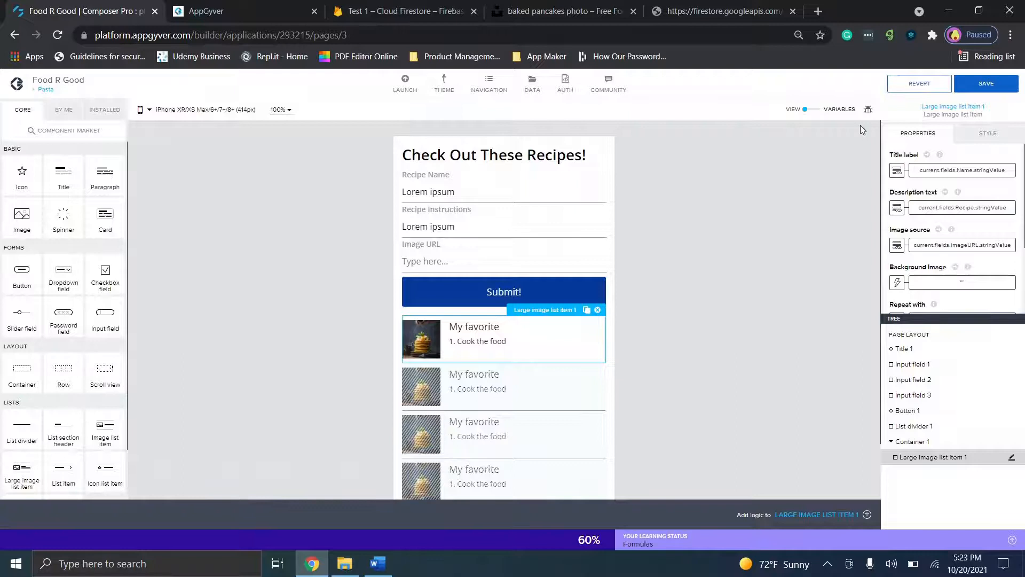
Save the app, check the recipe list's image in the reloaded app preview and return to the composer
click(986, 83)
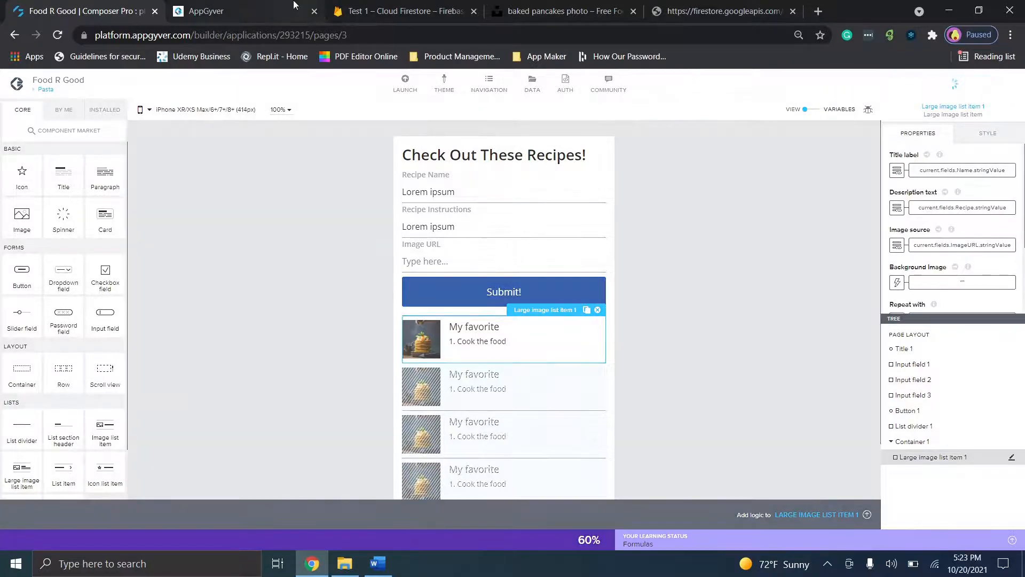
click(293, 6)
click(56, 37)
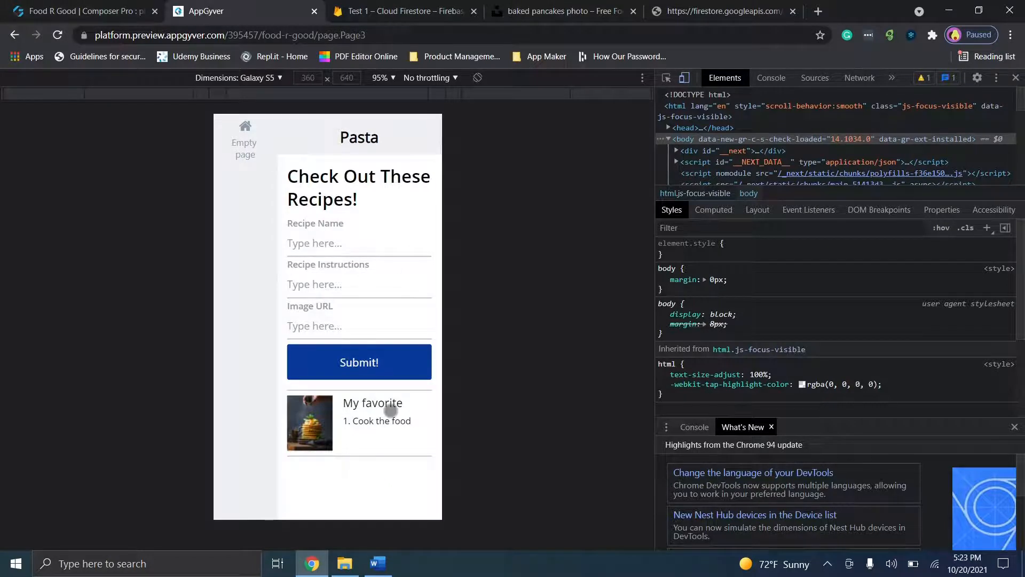
click(98, 4)
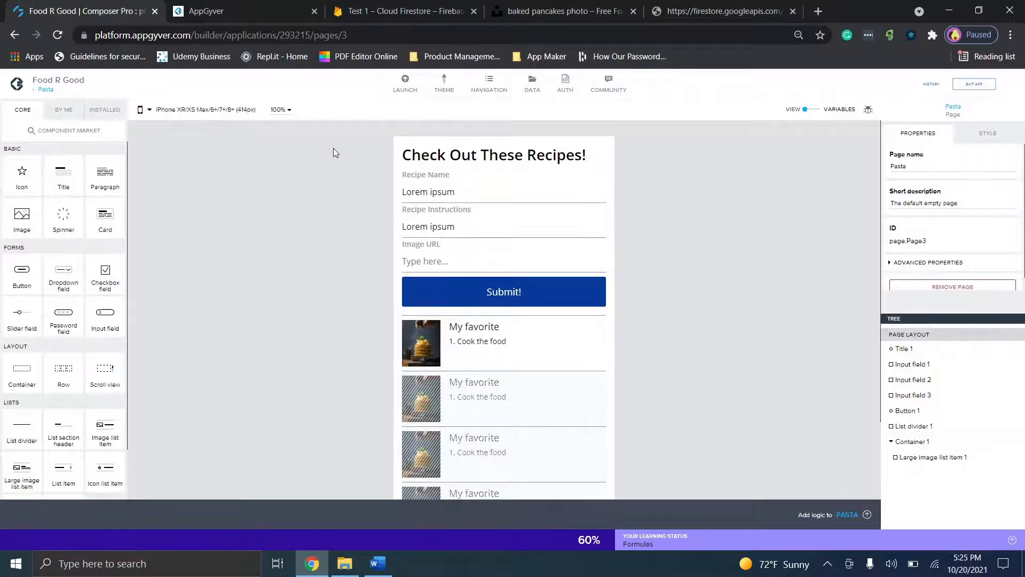
Open the Pasta Recipe page and add an image component below the paragraph
click(42, 89)
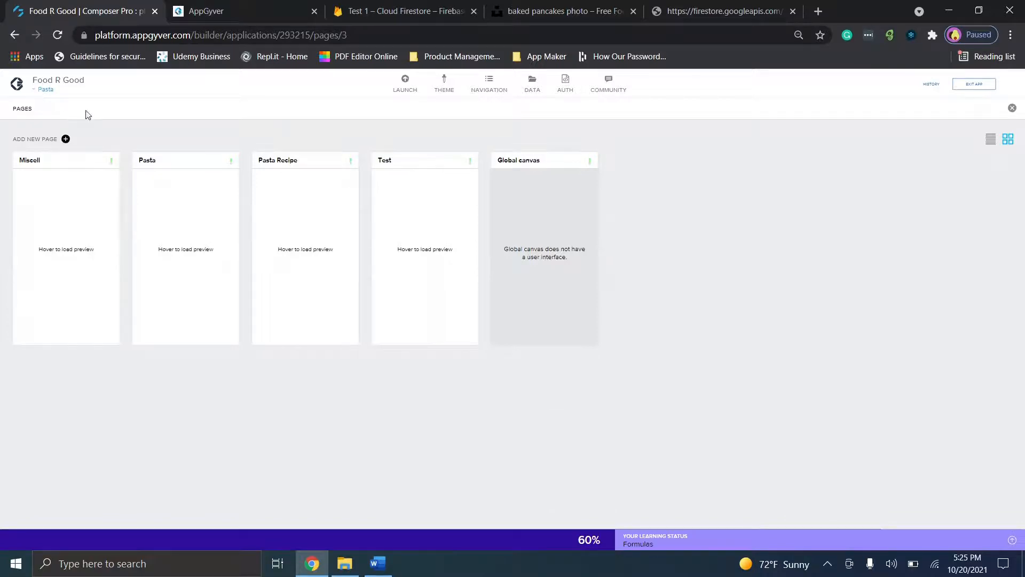
mouse_move(293, 197)
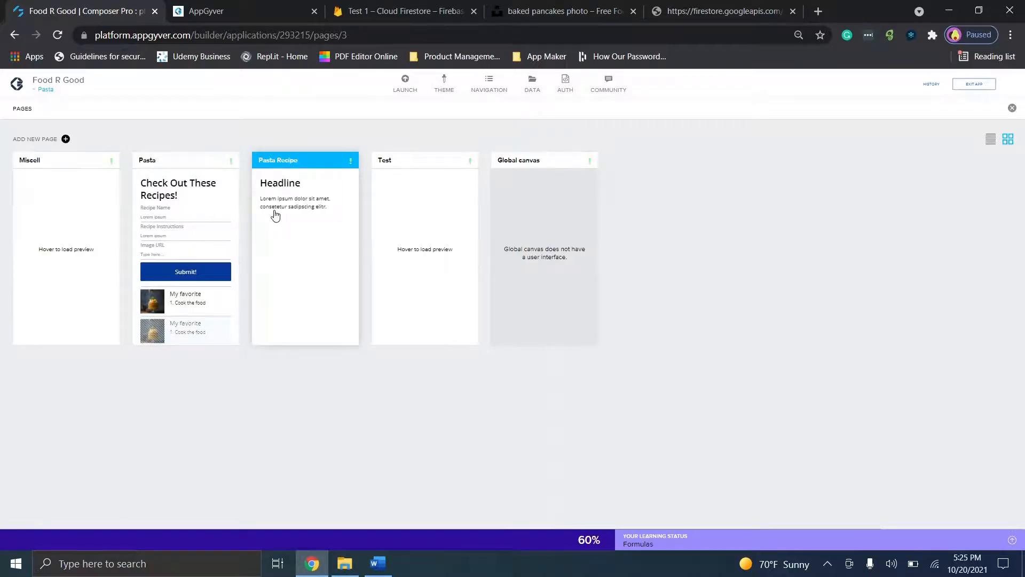
click(332, 203)
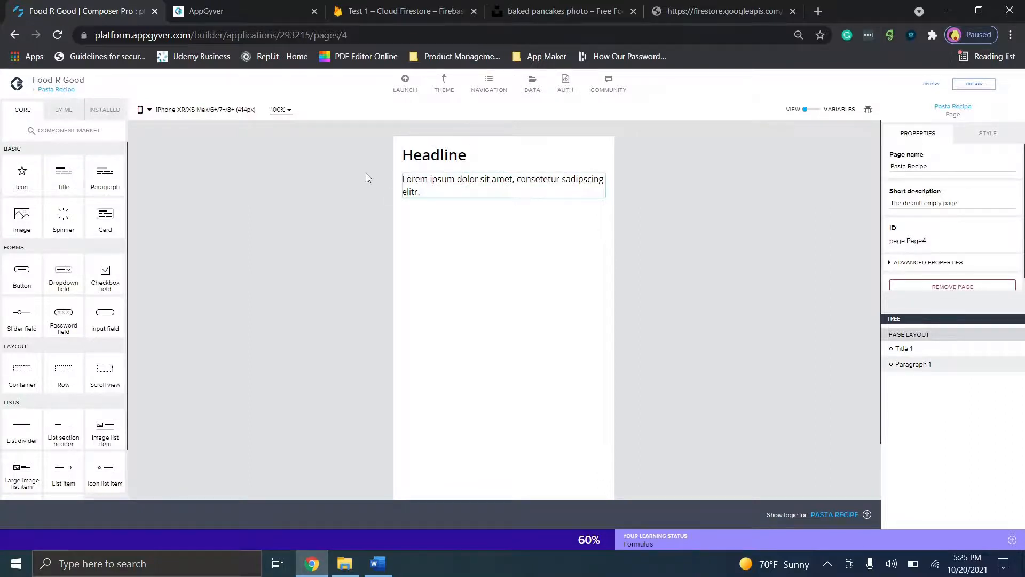
click(525, 185)
click(469, 162)
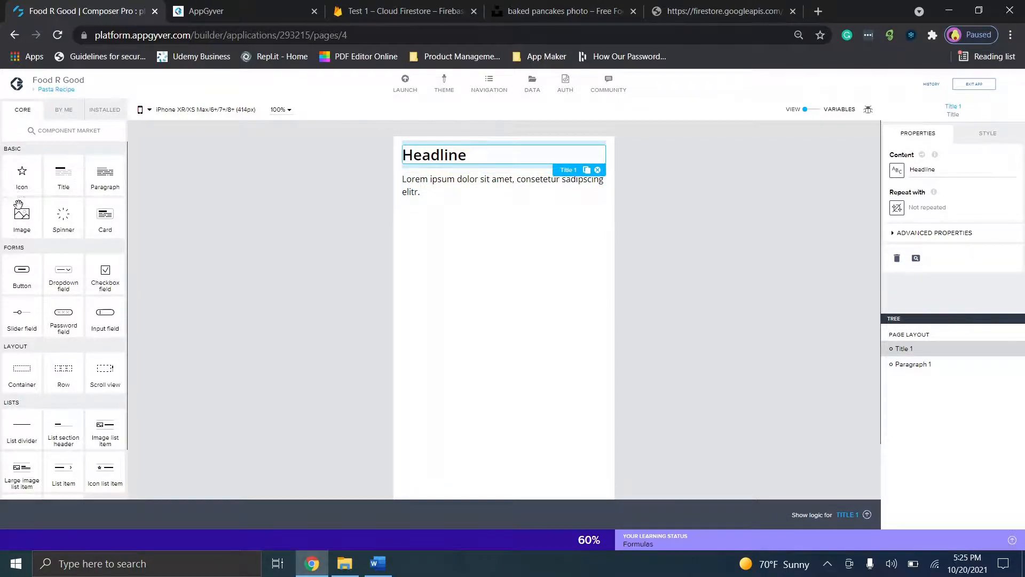
drag(249, 215, 469, 213)
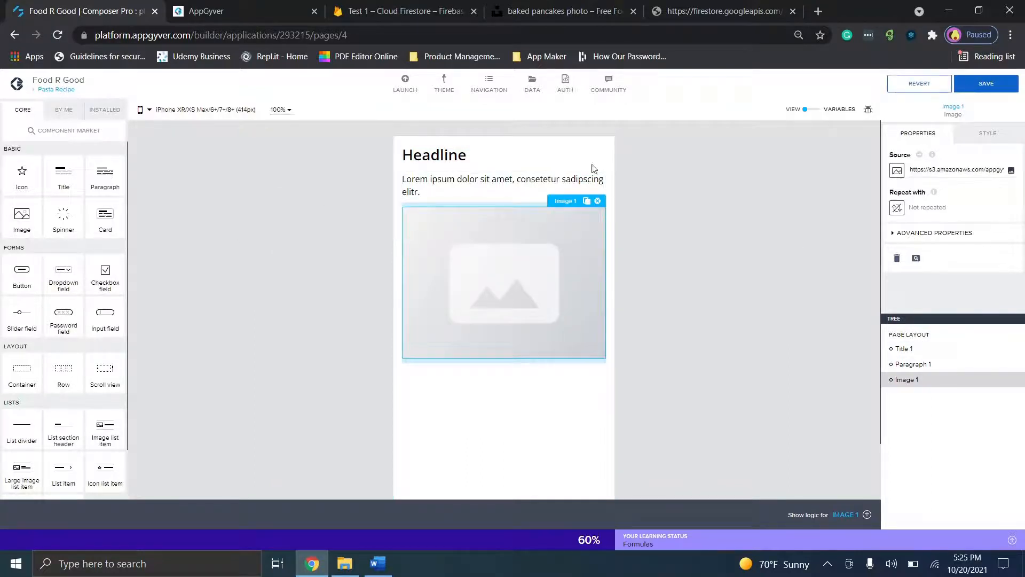
Add three text page parameters to the Pasta Recipe page
click(815, 110)
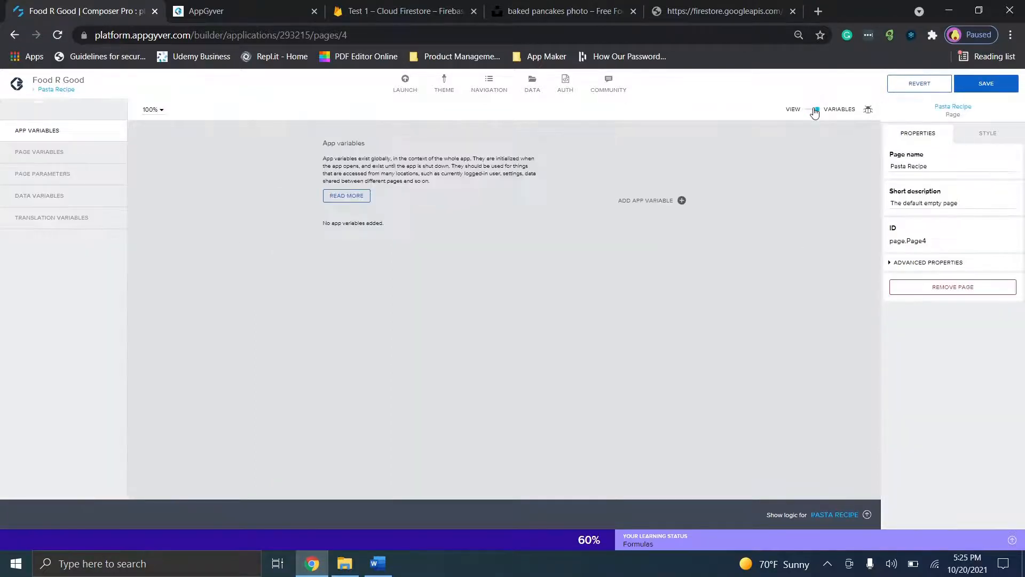
click(63, 174)
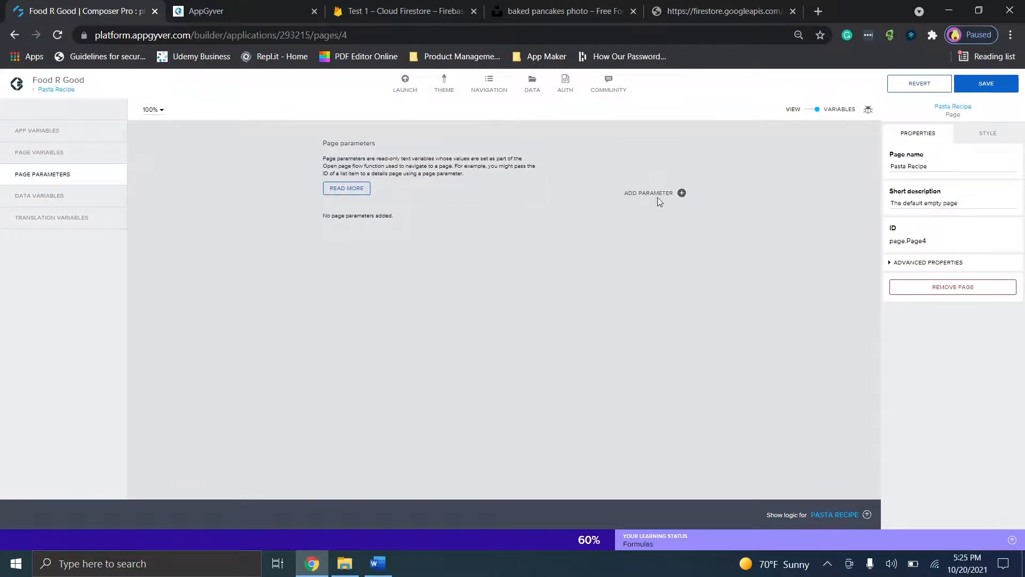
click(654, 194)
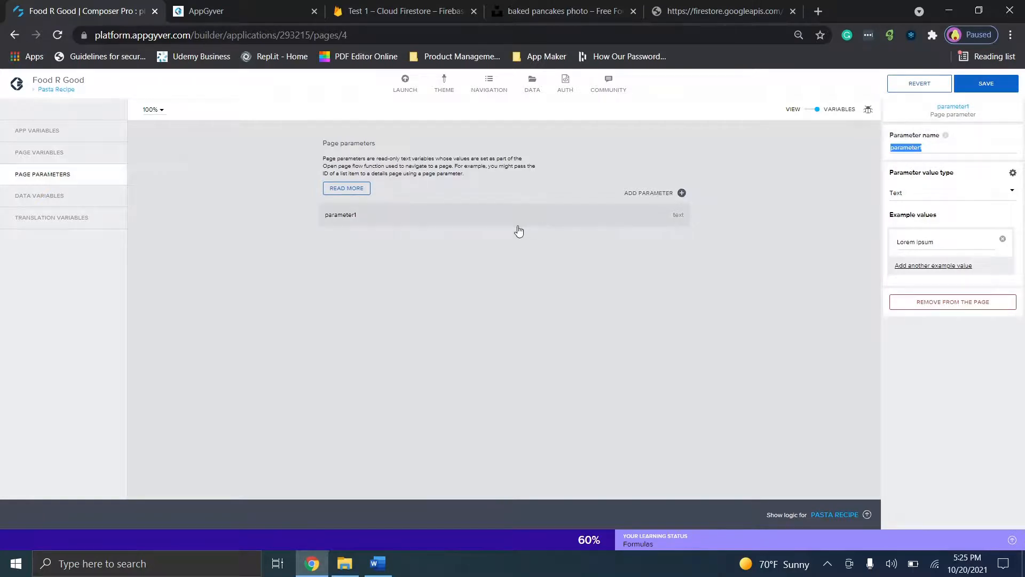
click(669, 195)
click(668, 194)
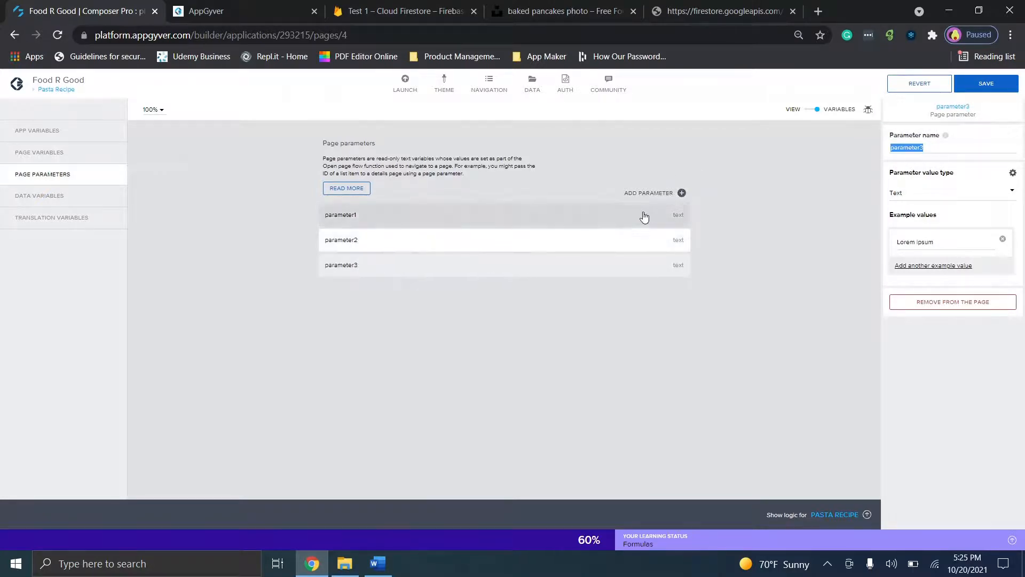
Rename the three page parameters Name, Recipe and ImageURL, and save the app
drag(956, 148, 885, 152)
text(Name)
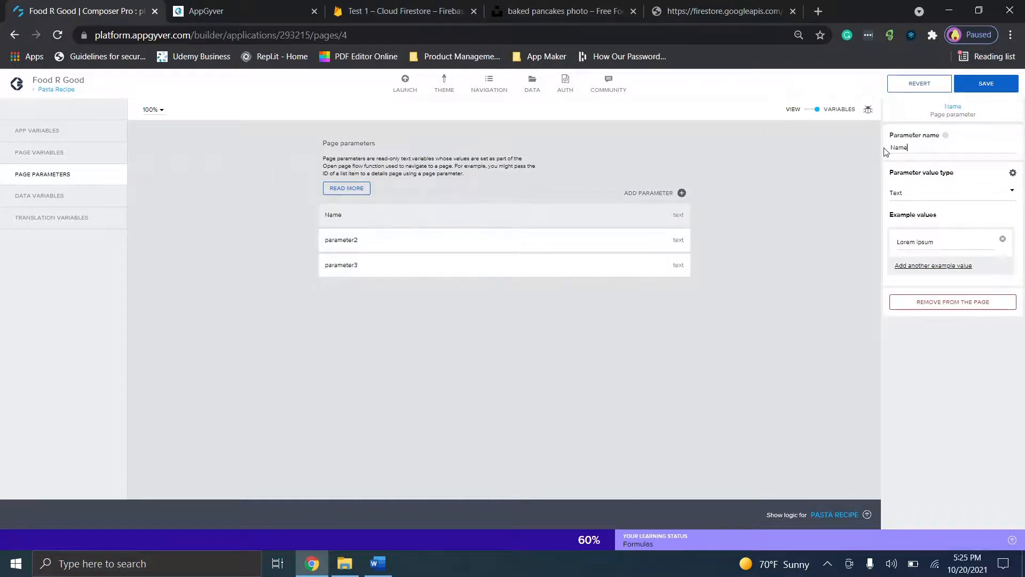
click(609, 248)
drag(941, 149, 829, 159)
text(Recipe)
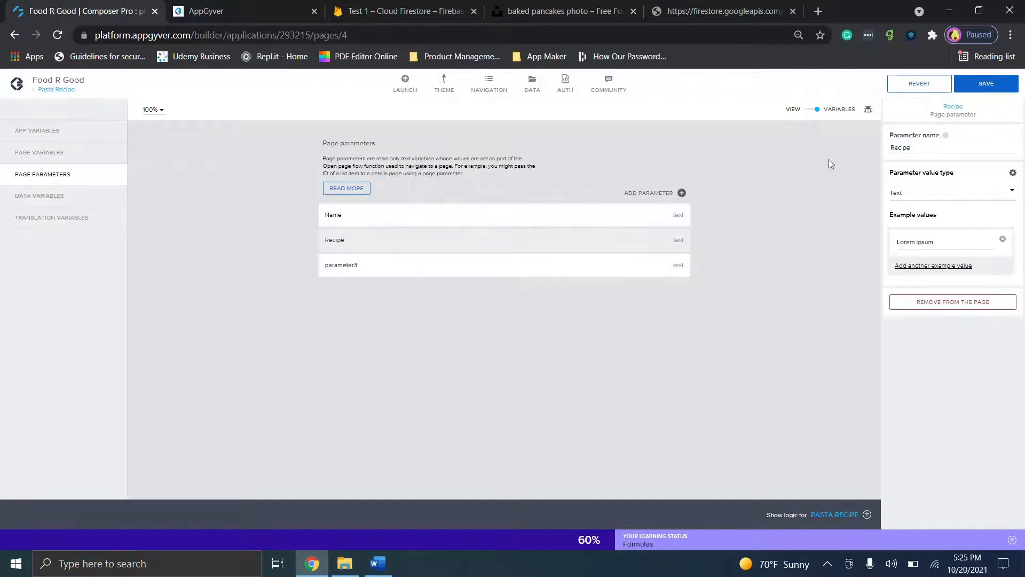
click(600, 270)
drag(931, 149, 827, 160)
text(ImageURL)
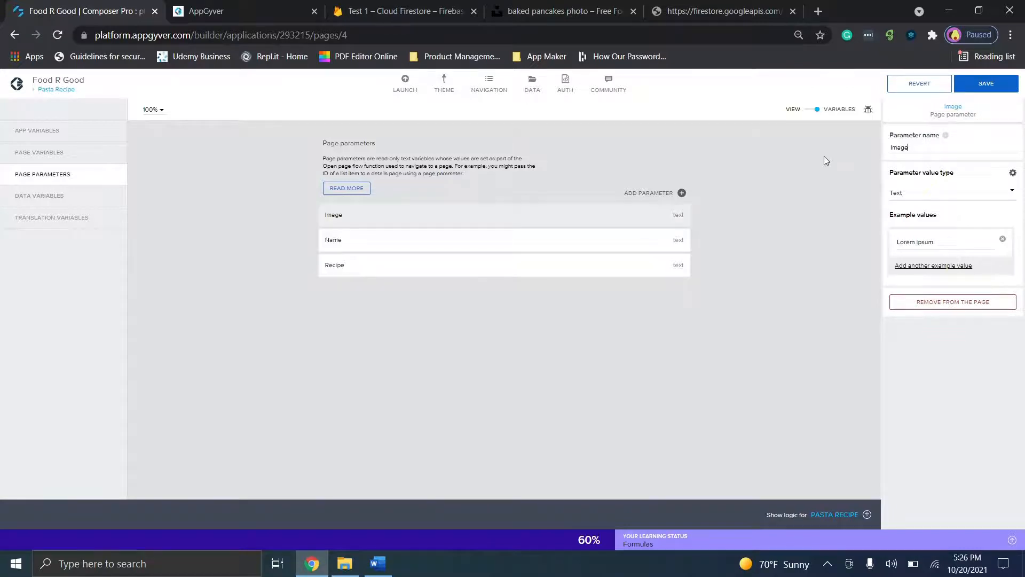
click(986, 83)
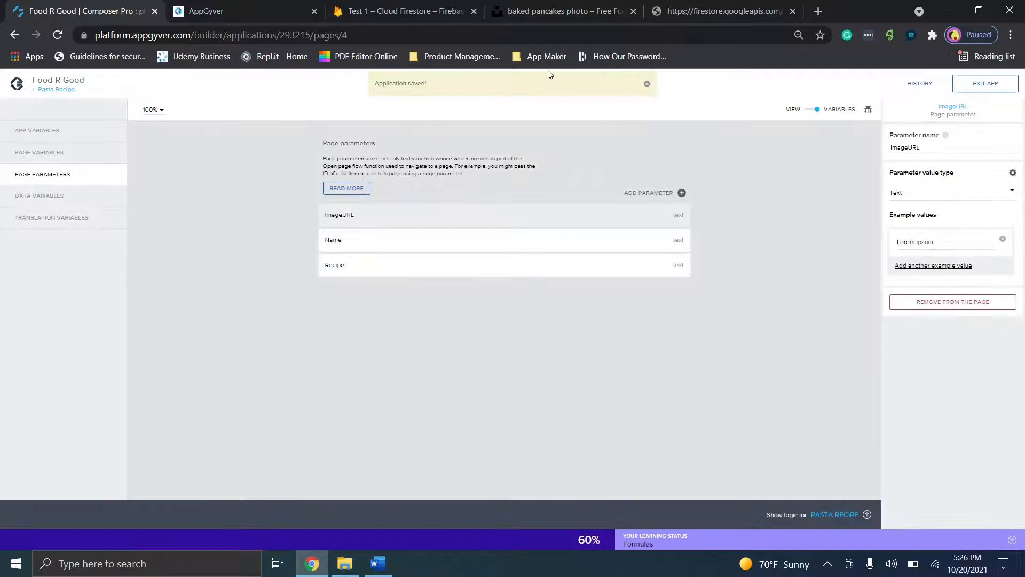
Return to the page view and bind the headline title's content to the Name page parameter
click(814, 110)
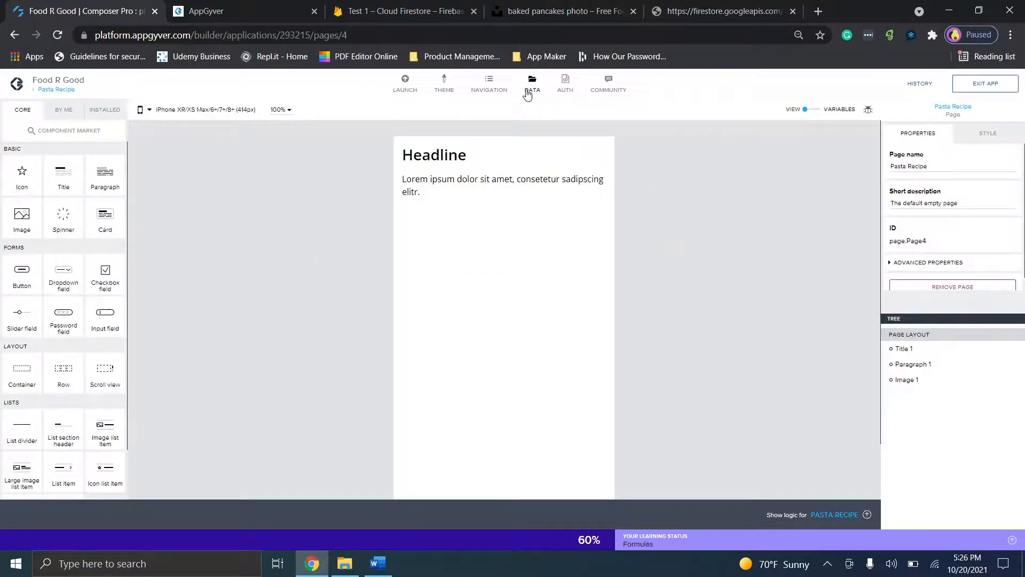
click(502, 154)
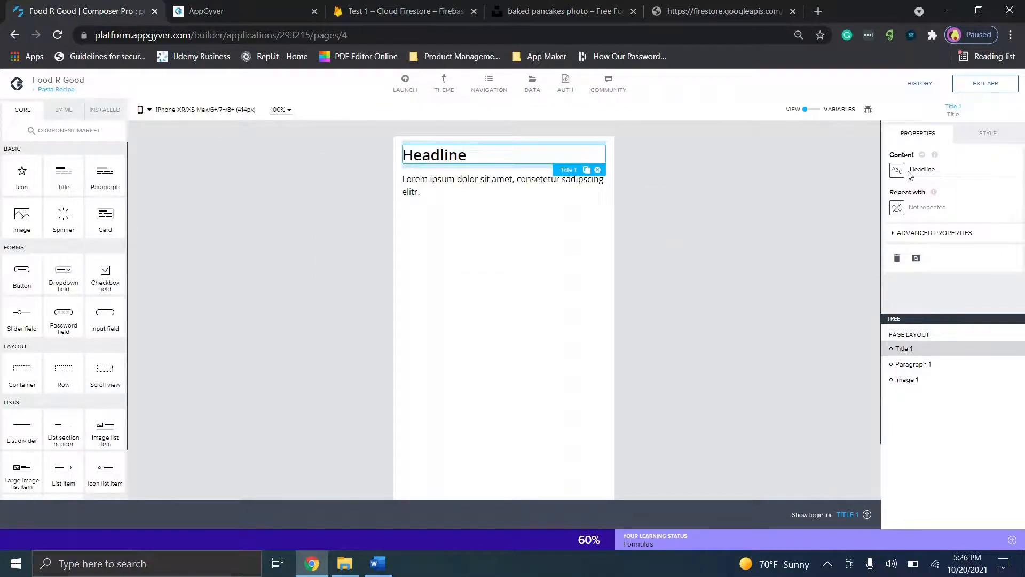
click(897, 172)
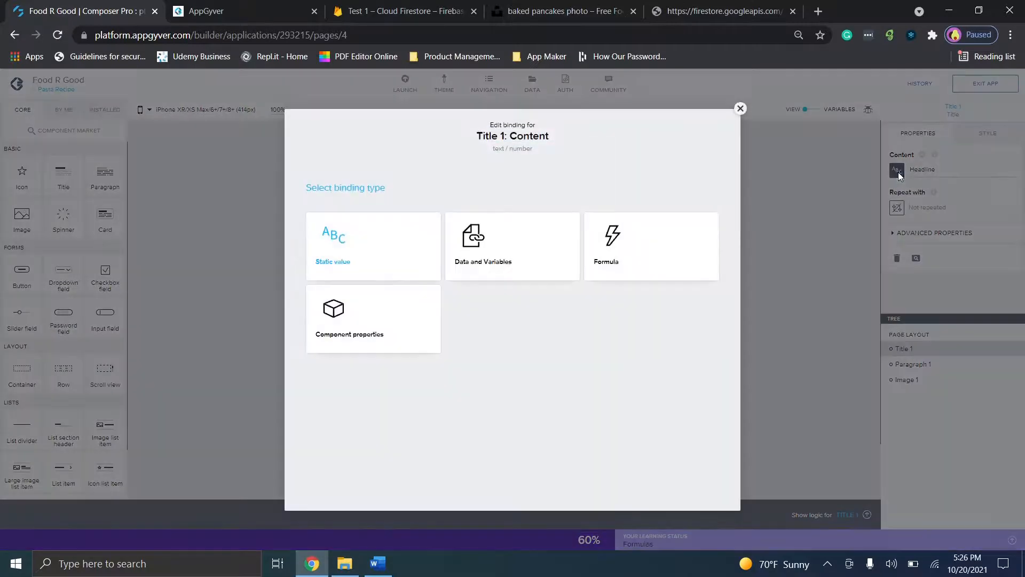
click(472, 235)
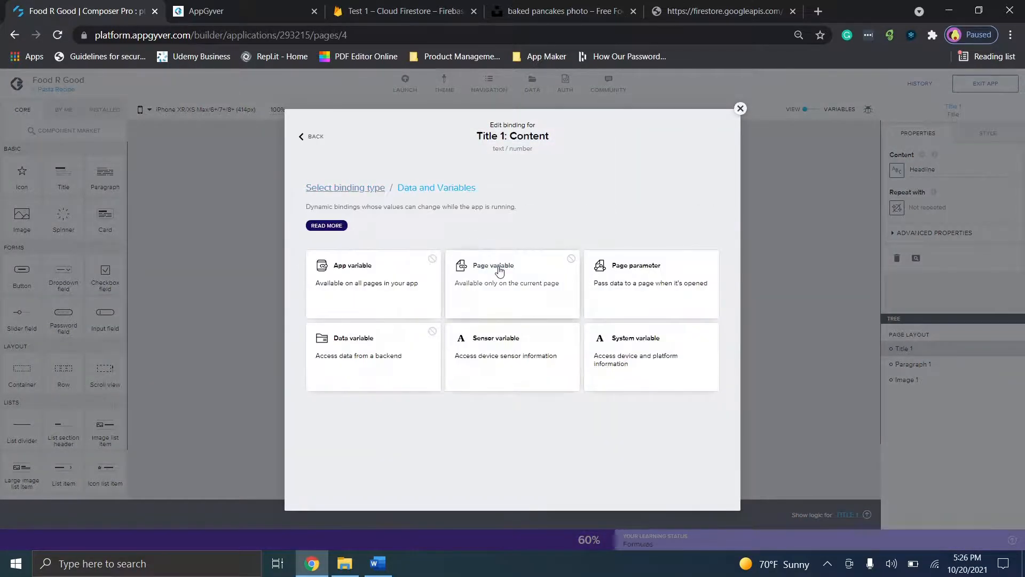
click(635, 267)
click(507, 298)
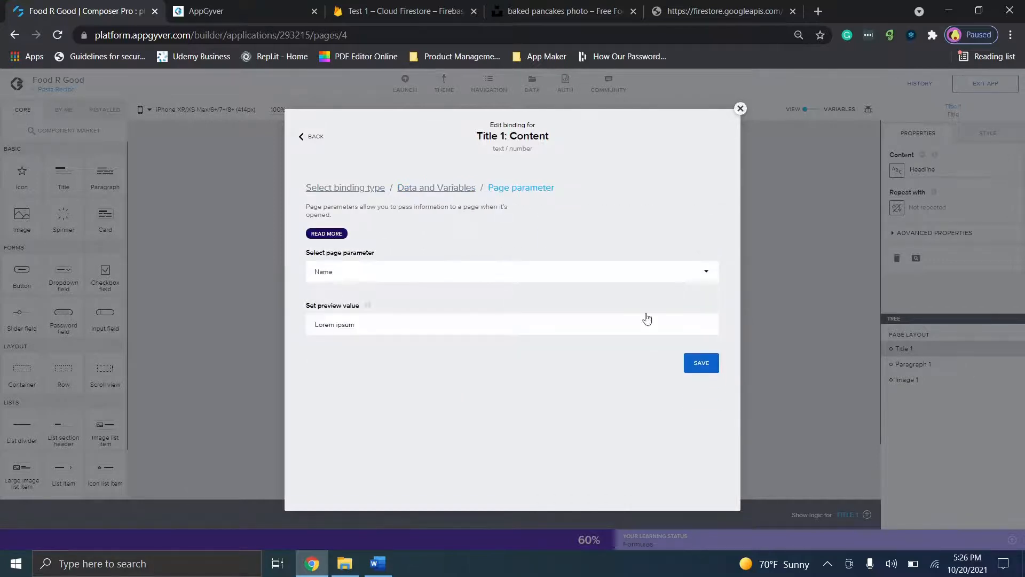
click(711, 360)
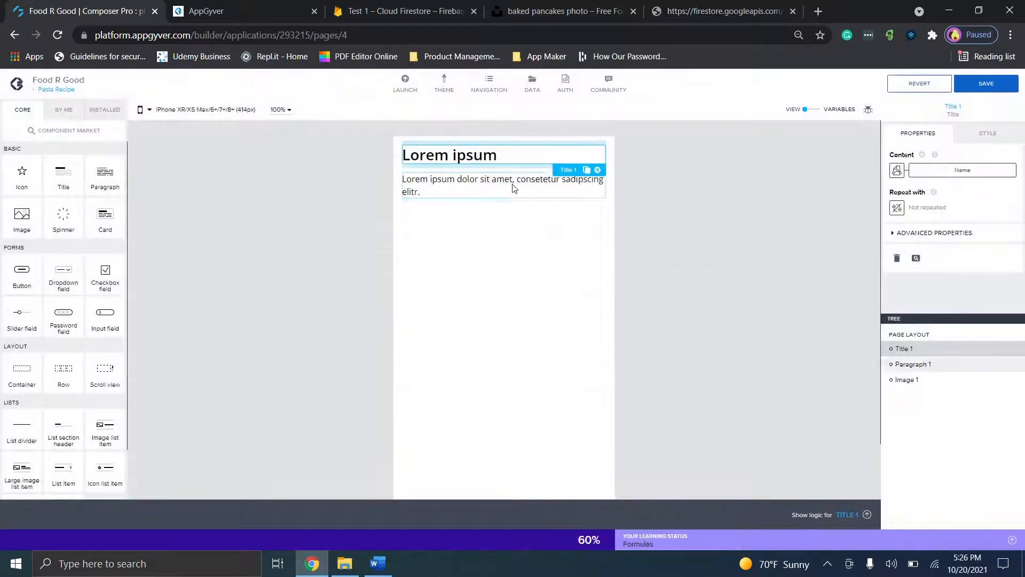
Bind the content of the paragraph below the title to the Recipe page parameter
click(513, 187)
click(897, 170)
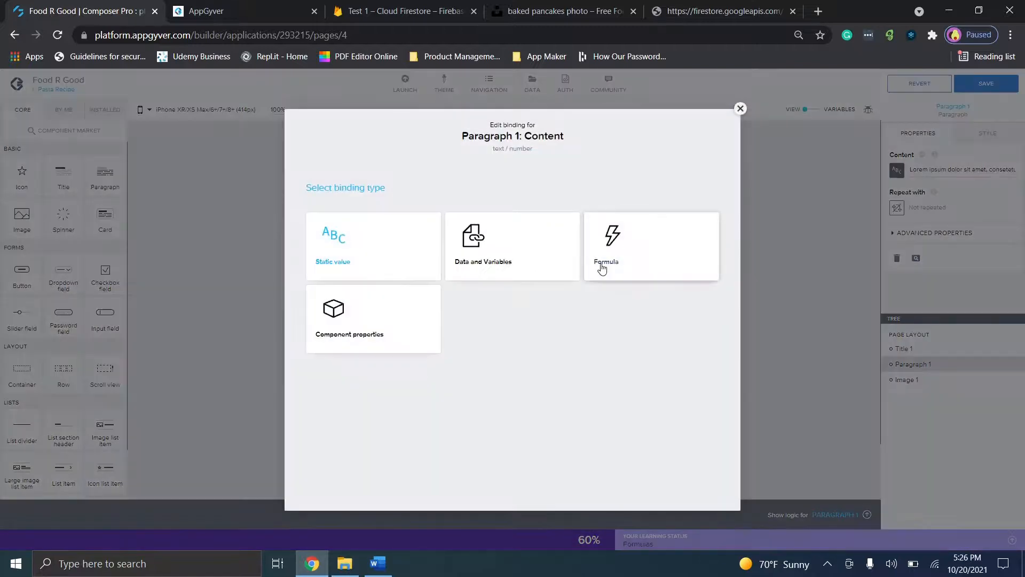
click(528, 259)
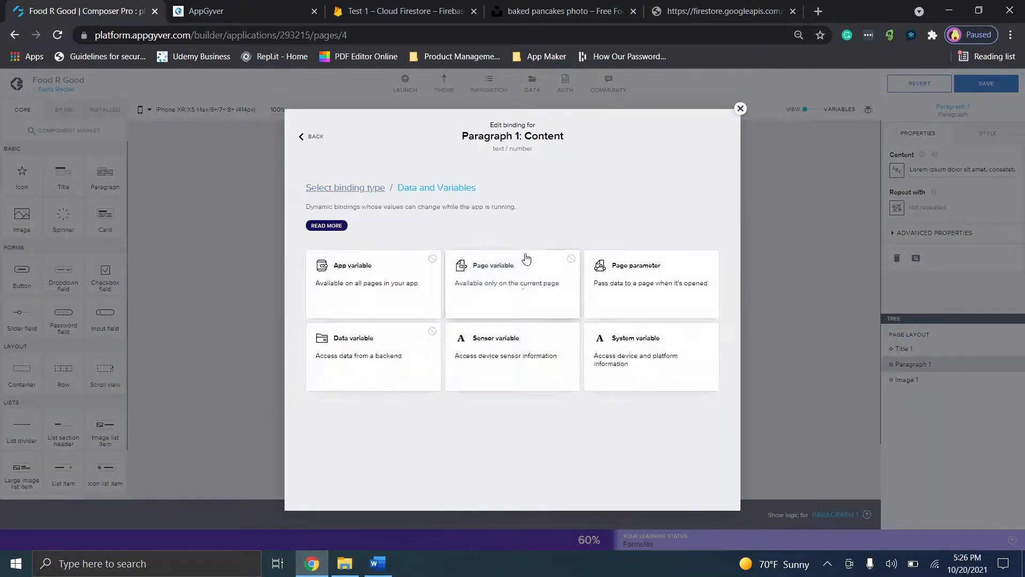
click(641, 294)
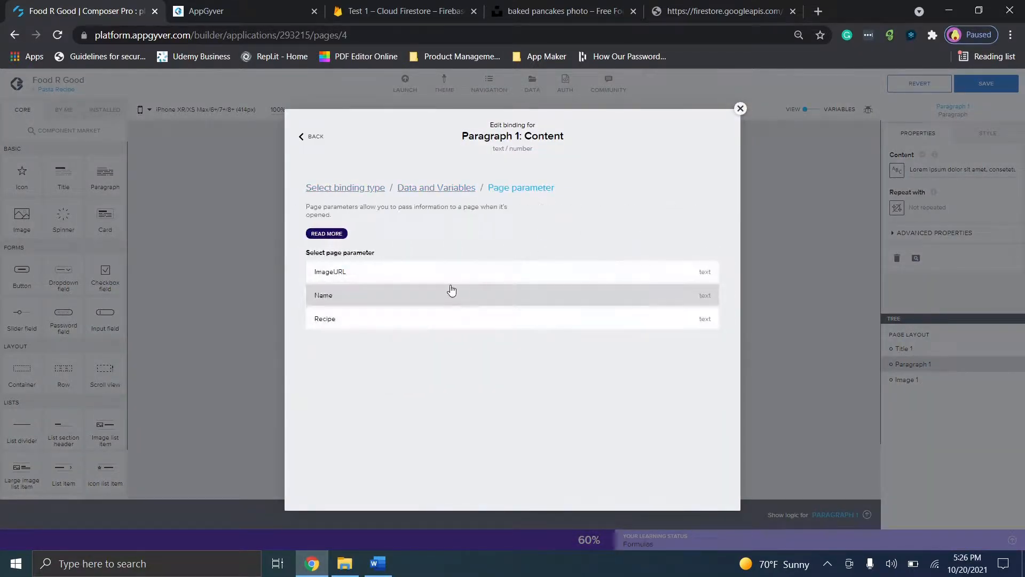
click(439, 315)
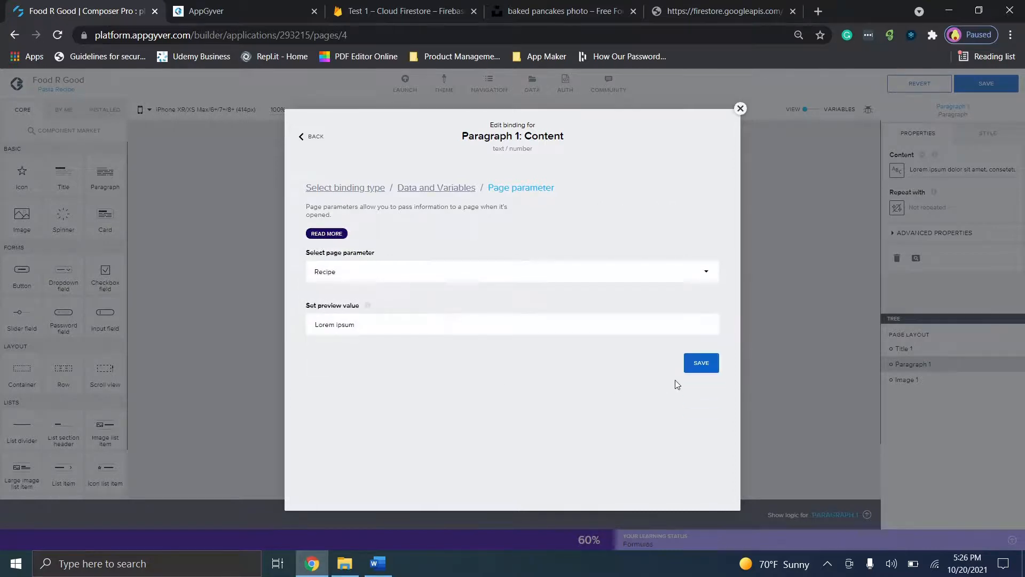
click(697, 365)
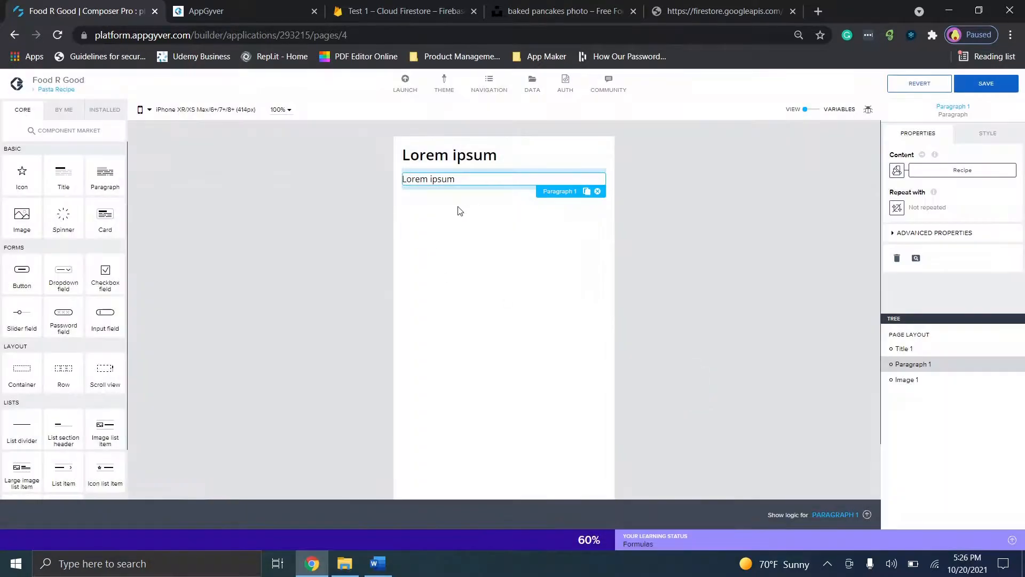
Try to bind the image component's source to a page parameter
click(902, 380)
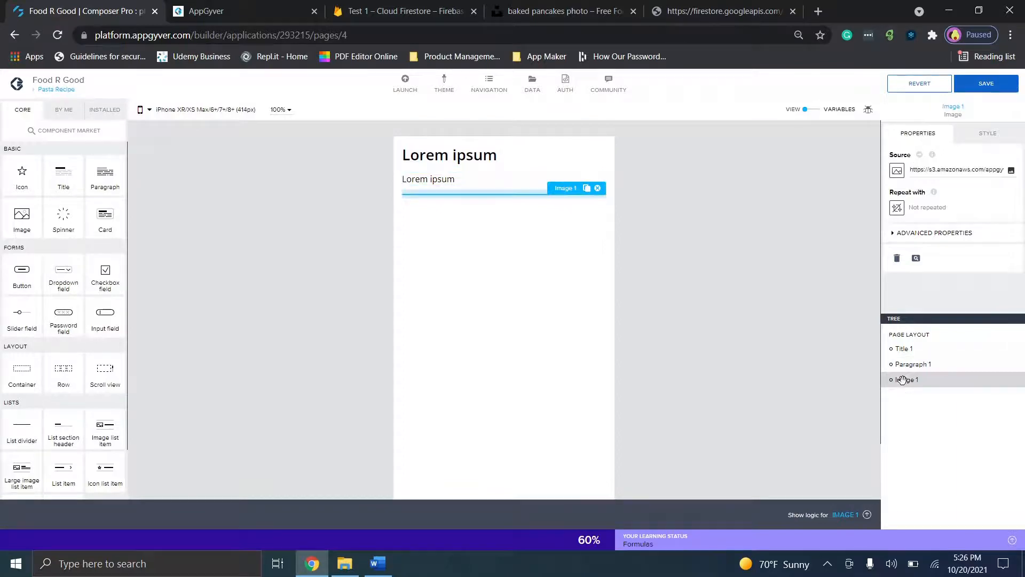
click(898, 171)
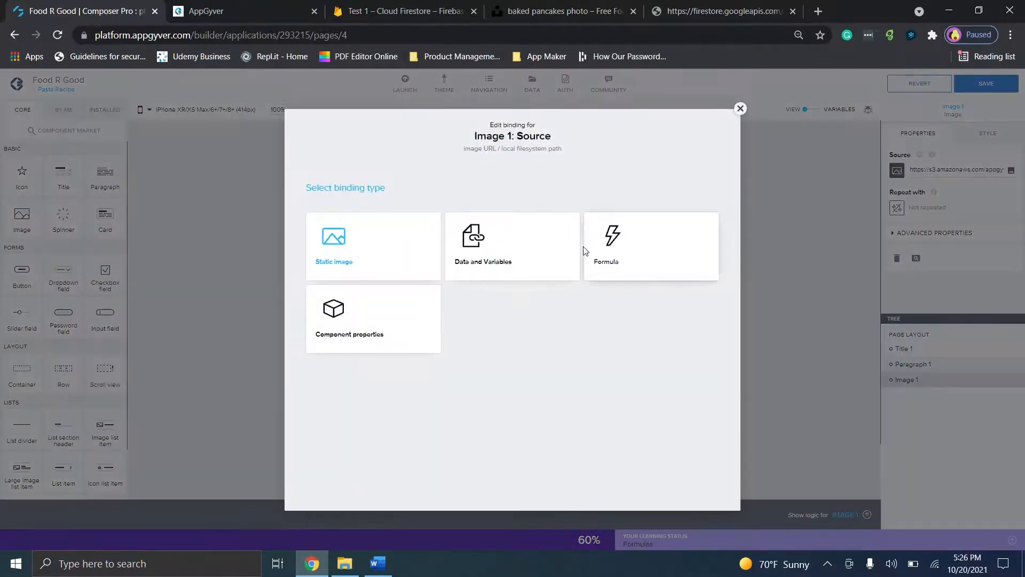
click(529, 252)
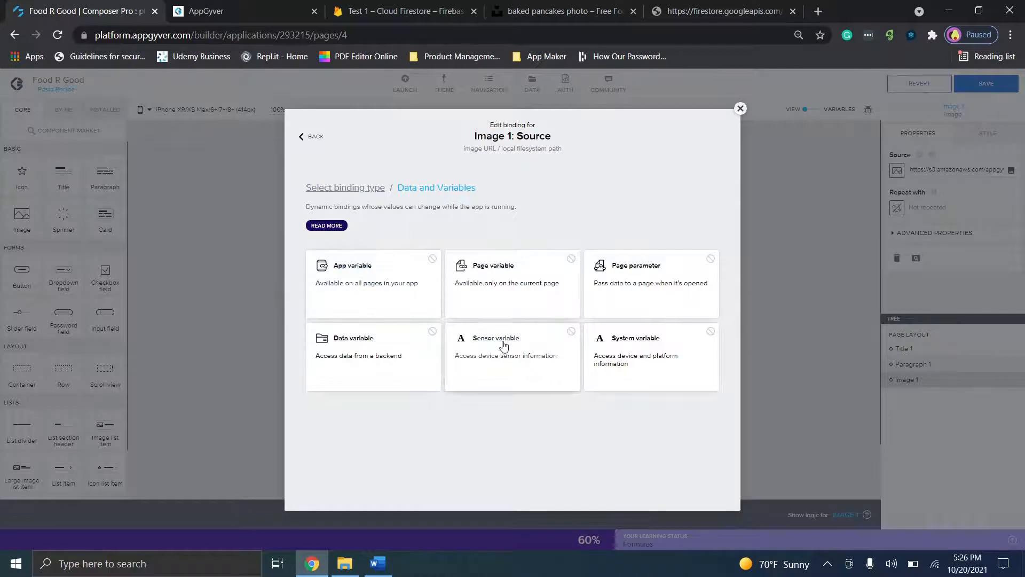
click(602, 287)
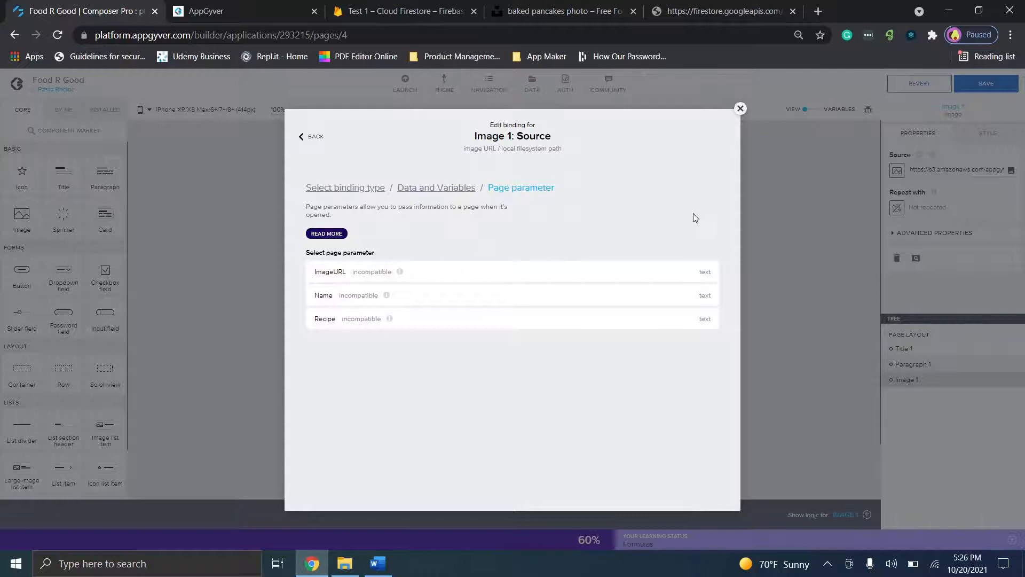
click(740, 108)
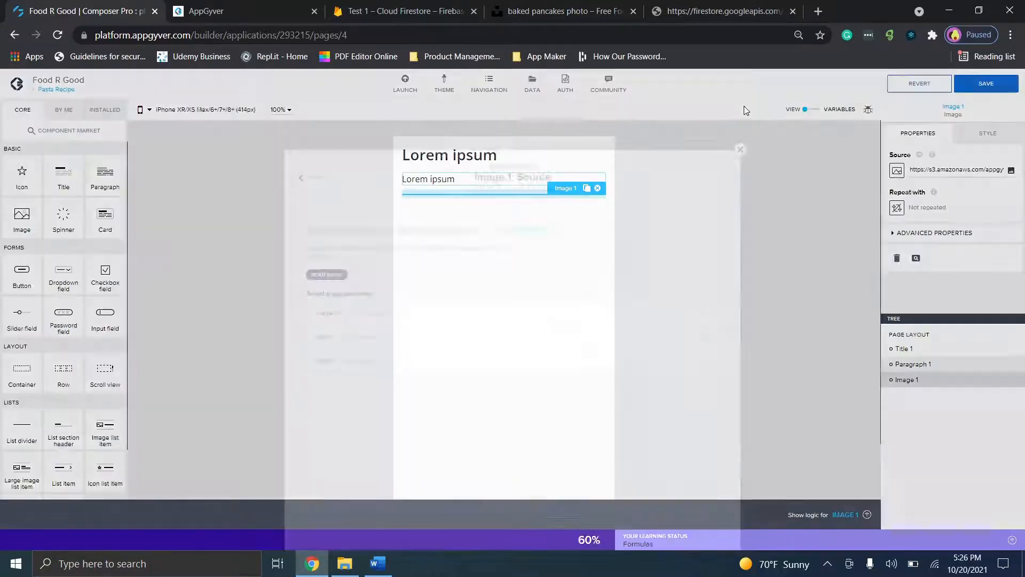
Bind the image component's source to the formula params.ImageURL and save the app
click(897, 171)
click(654, 237)
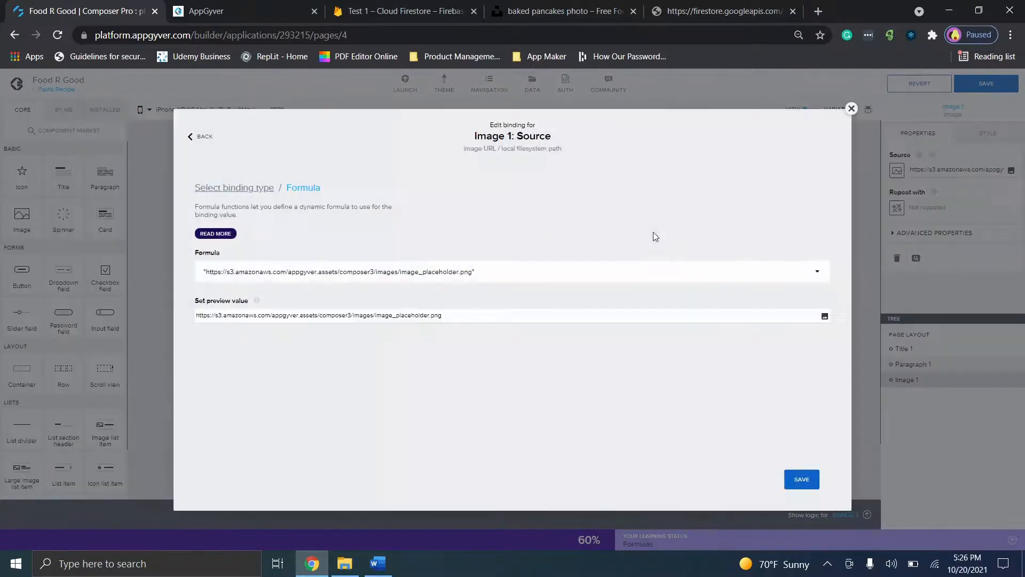
click(625, 267)
key(ctrl+a)
key(BackSpace)
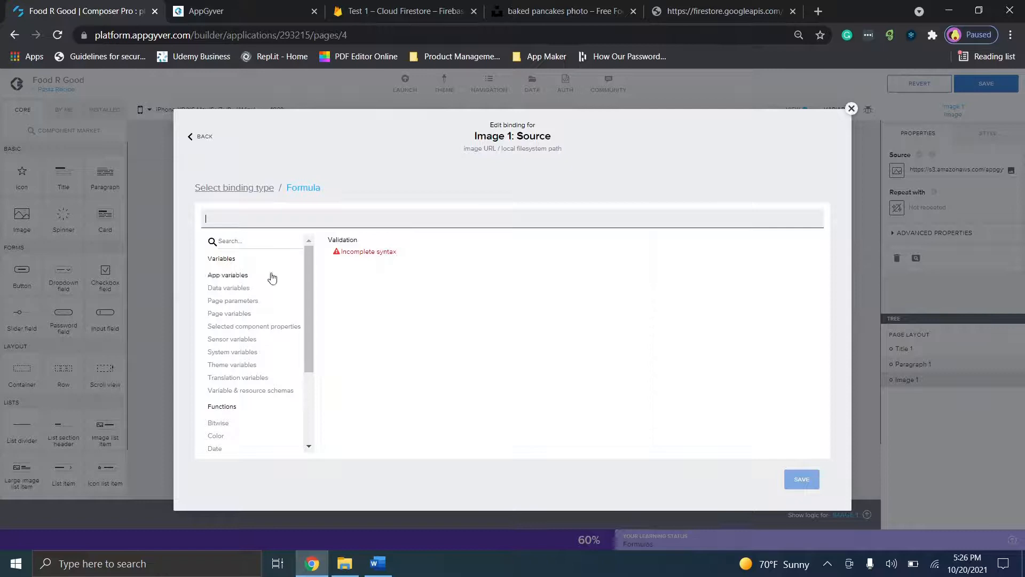
click(251, 302)
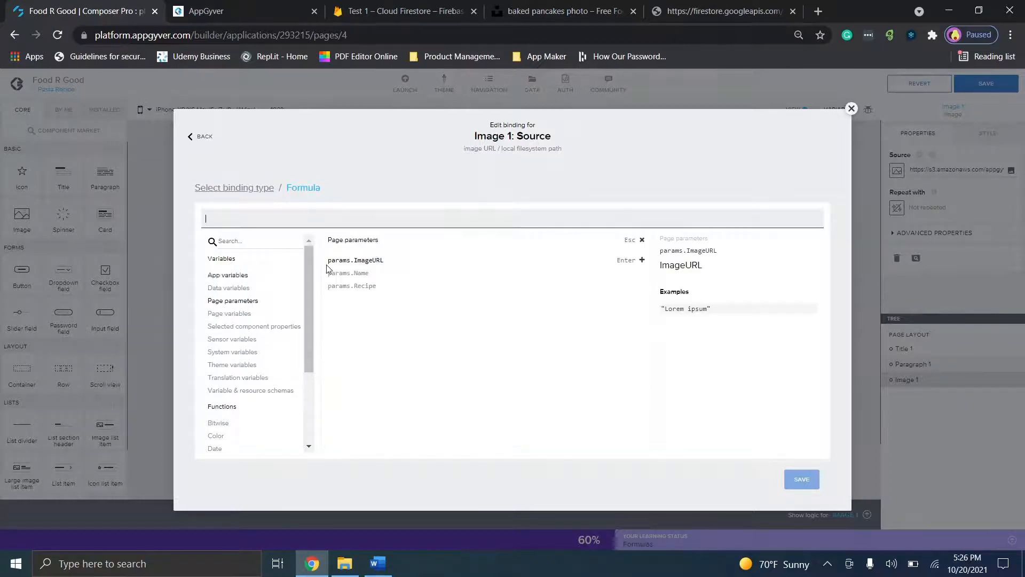
click(377, 261)
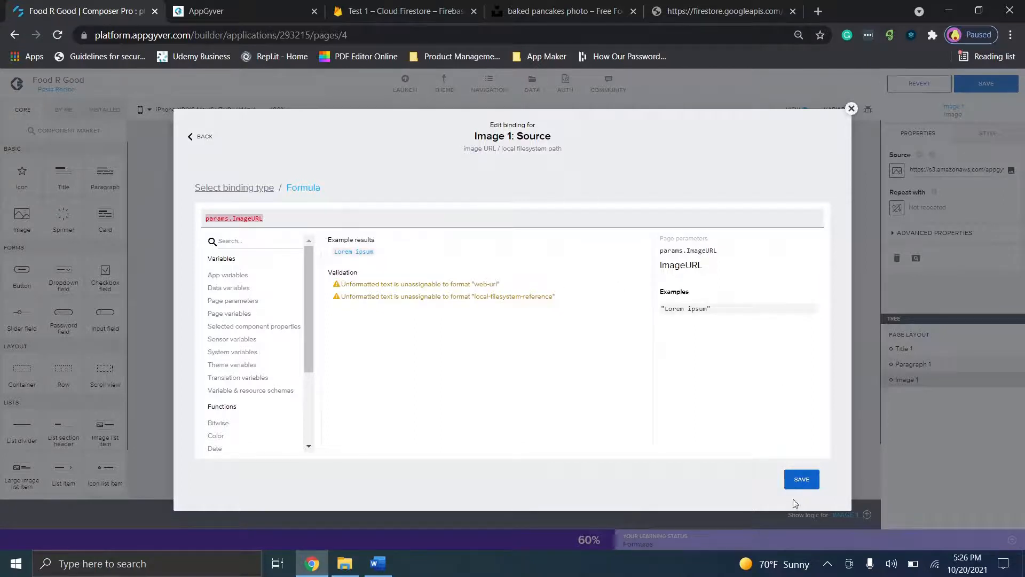
click(802, 483)
click(801, 479)
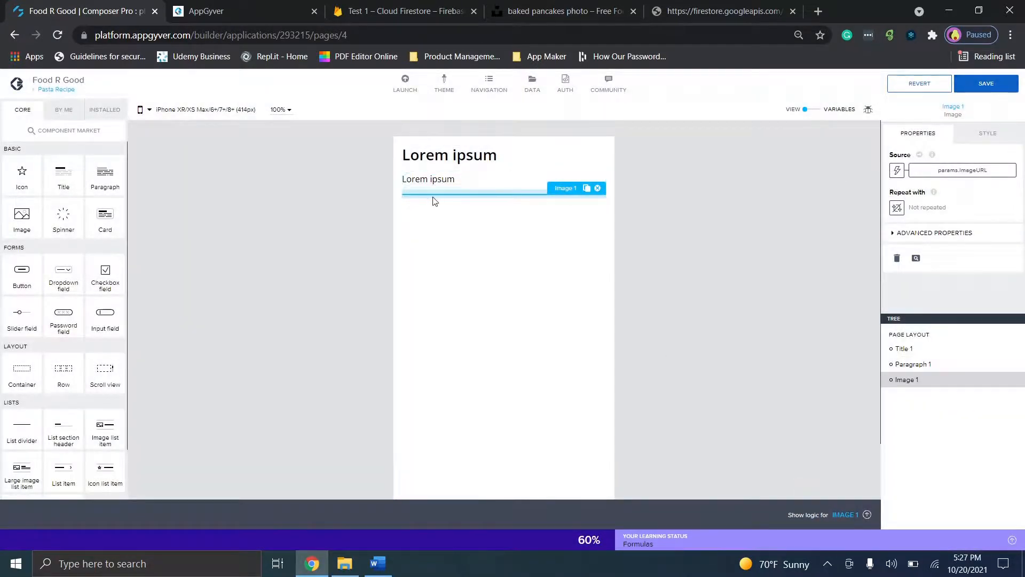
click(979, 86)
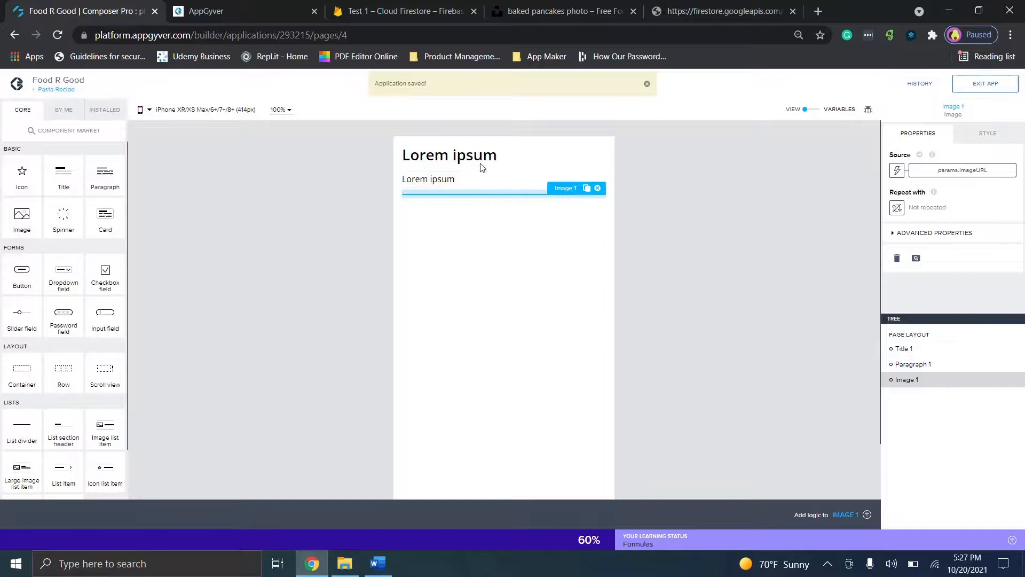
On the Pasta page, add an Open page function to the large image list item's logic and connect it to the Component tap event
click(53, 89)
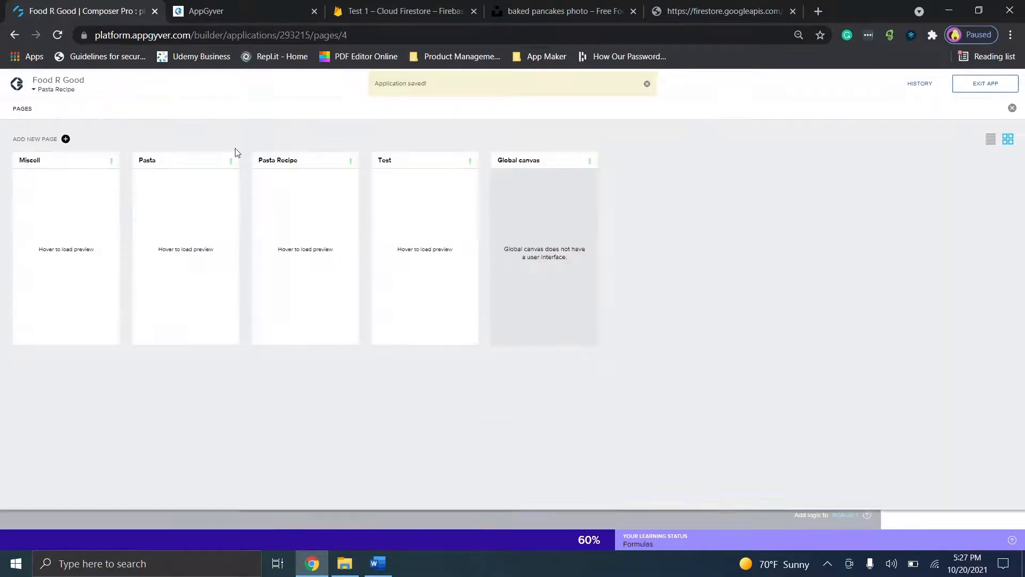
click(206, 224)
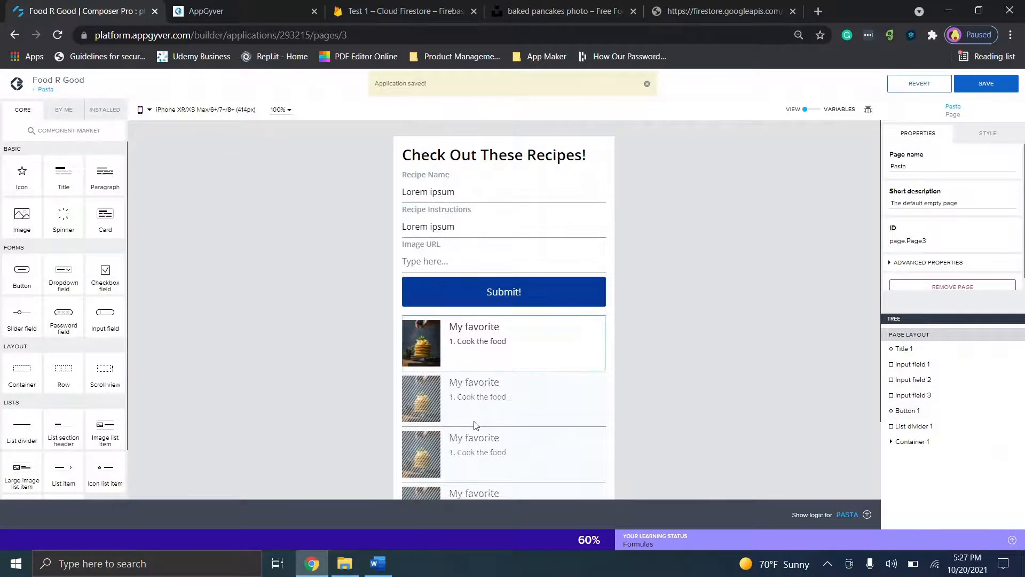
click(441, 343)
click(809, 510)
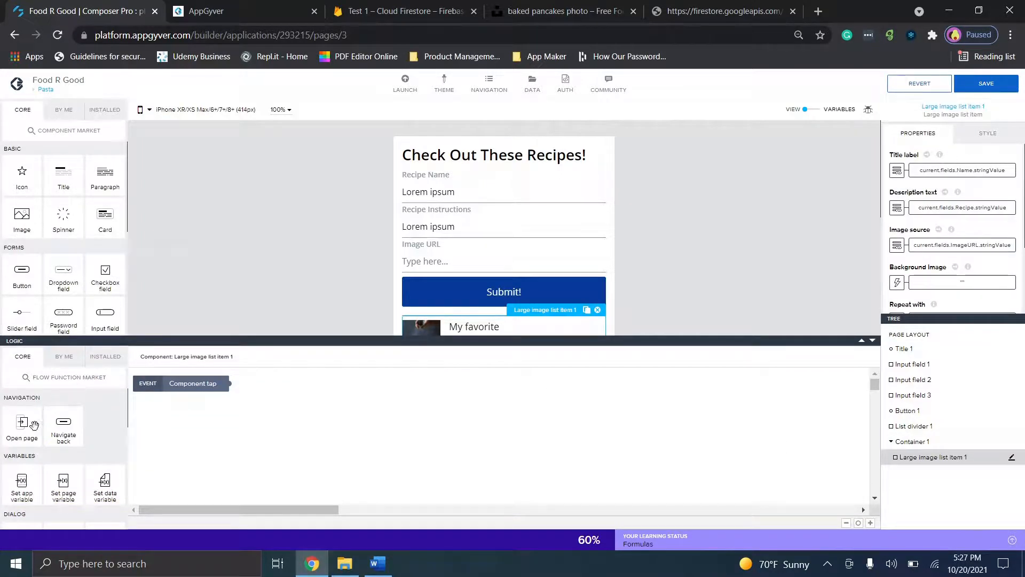
drag(21, 424, 367, 412)
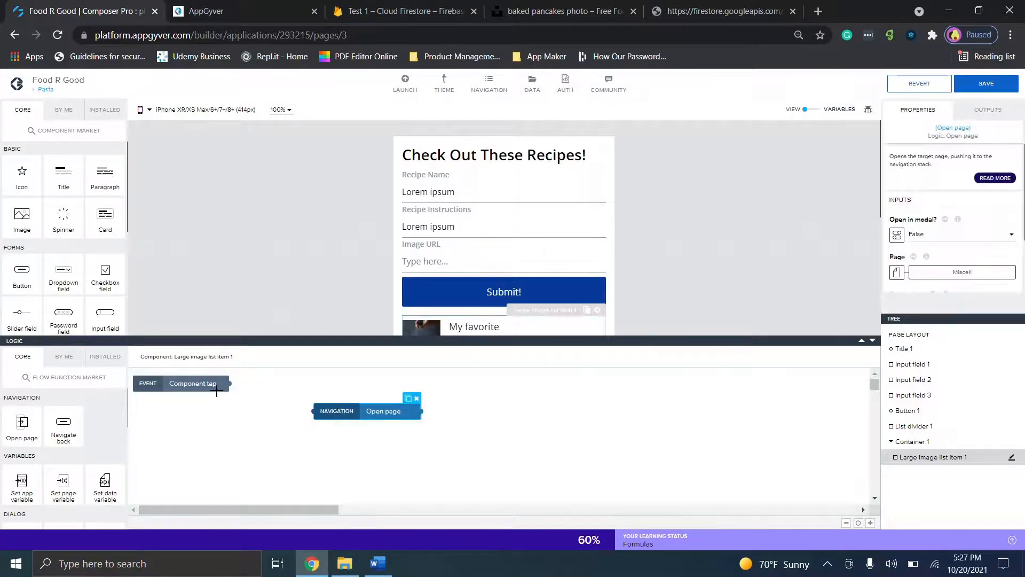
drag(230, 383, 315, 411)
Set the Open page function's target page to Pasta Recipe
click(941, 277)
click(389, 251)
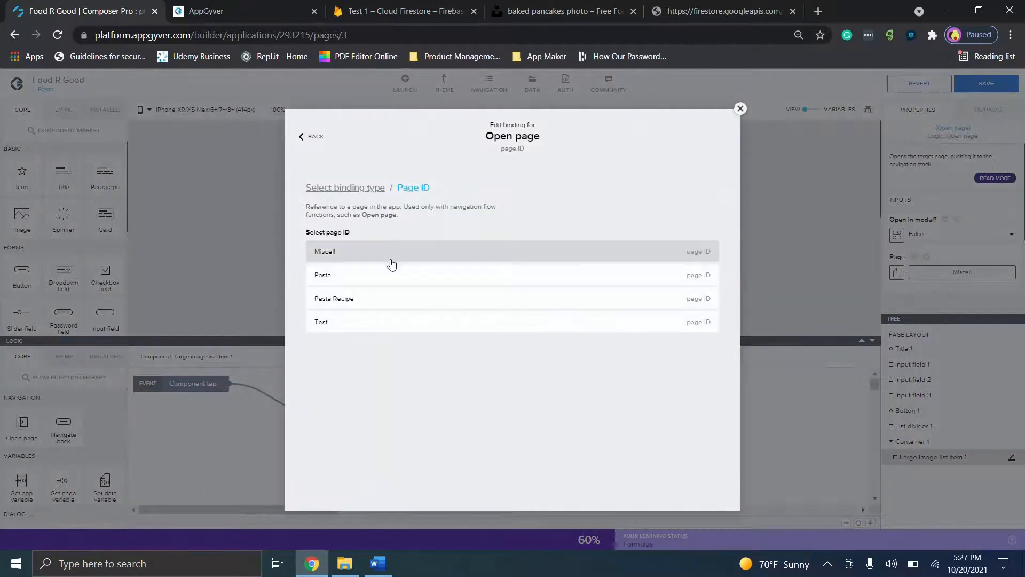
click(394, 299)
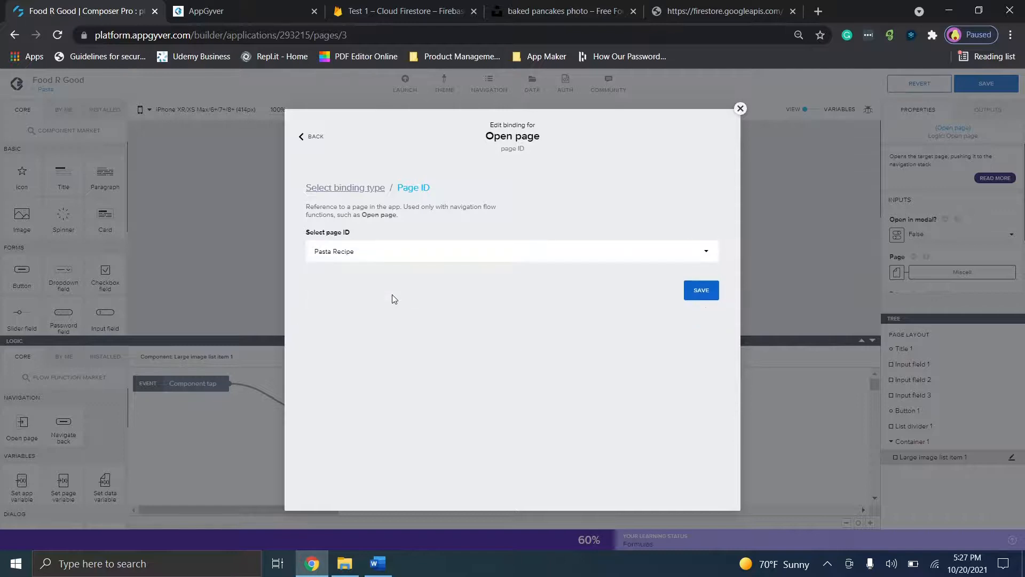
click(691, 295)
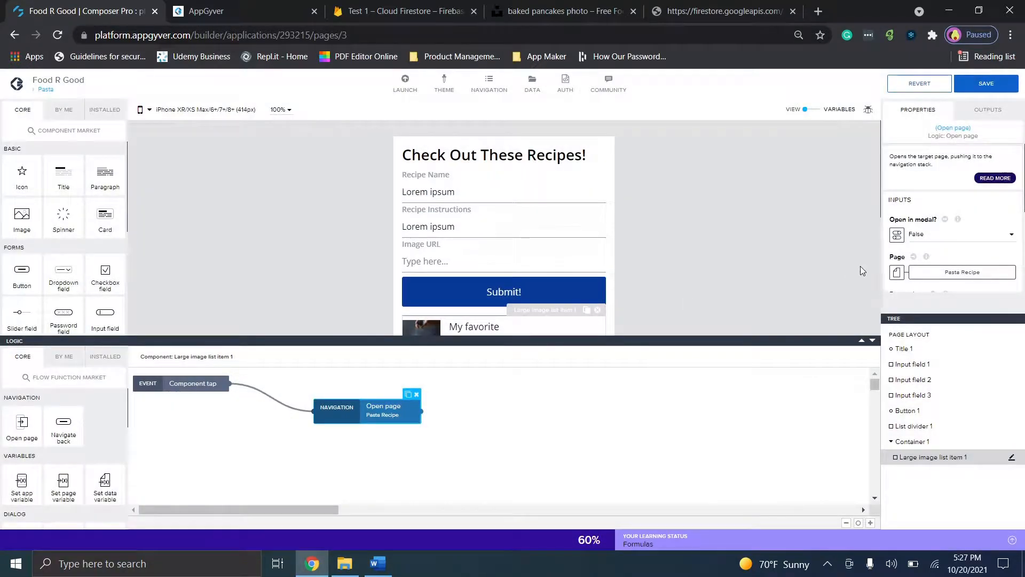
Bind the Open page function's ImageURL parameter to the repeated data item current.fields.ImageURL.stringValue
scroll(953, 219, down, 3)
scroll(953, 219, up, 2)
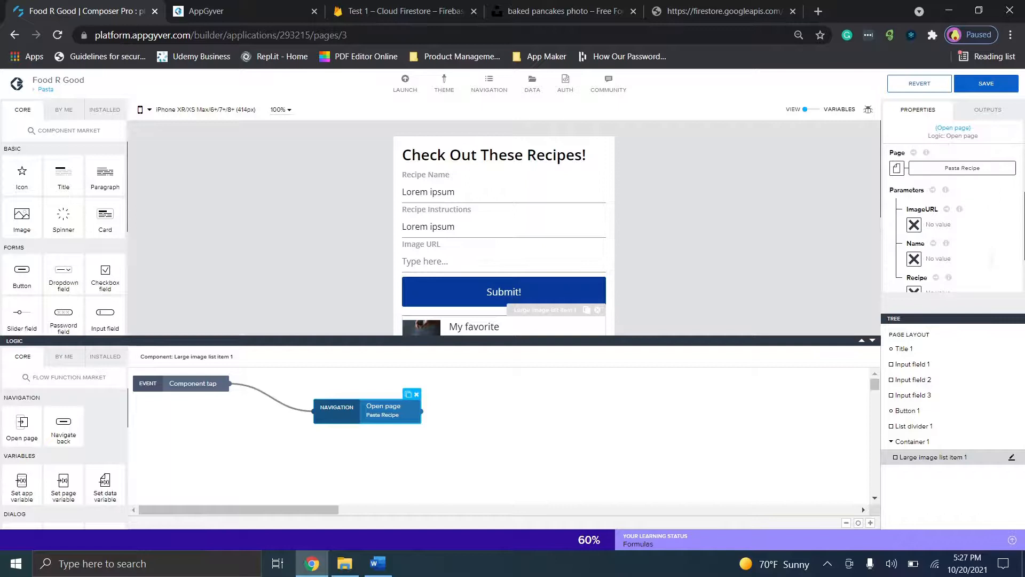
scroll(953, 219, down, 2)
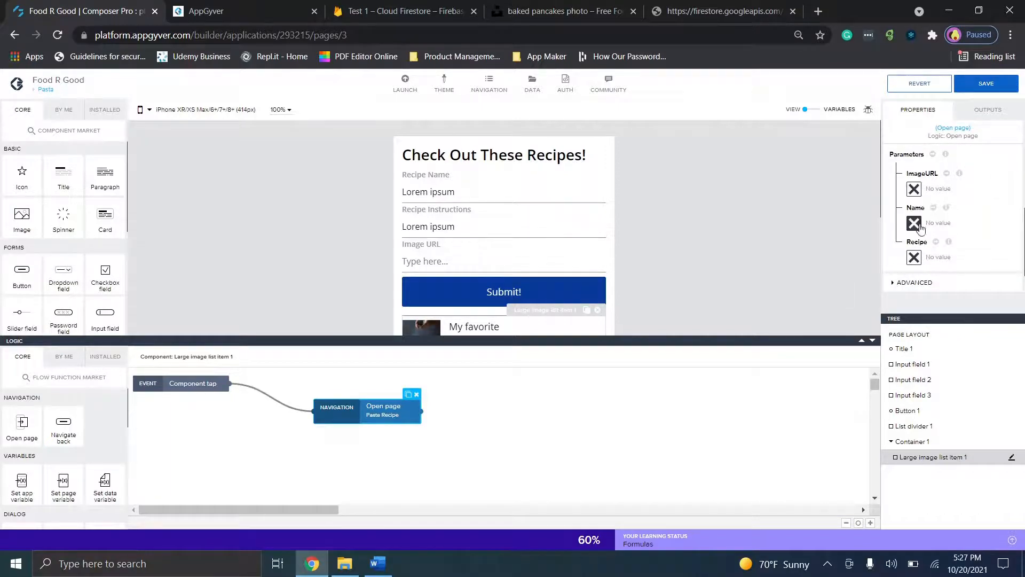
click(914, 191)
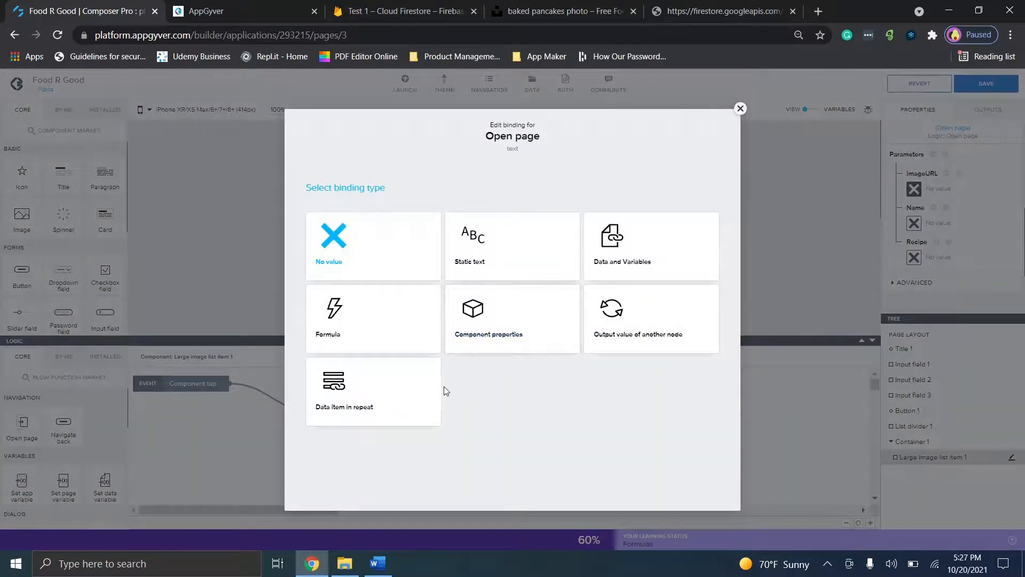
click(396, 393)
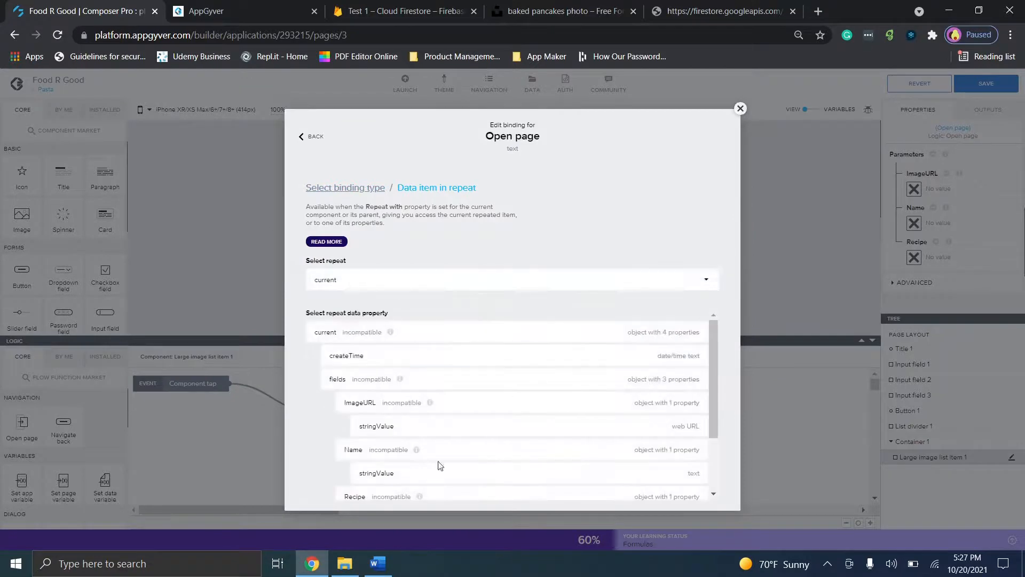
click(447, 430)
click(710, 377)
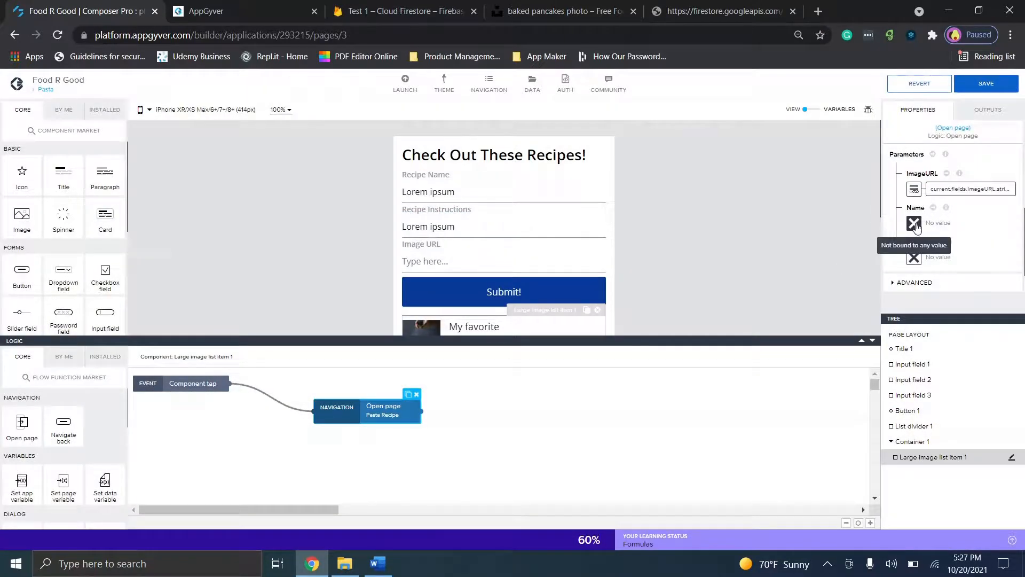
Bind the Open page function's Name parameter to the repeated data item current.fields.Name.stringValue
click(914, 223)
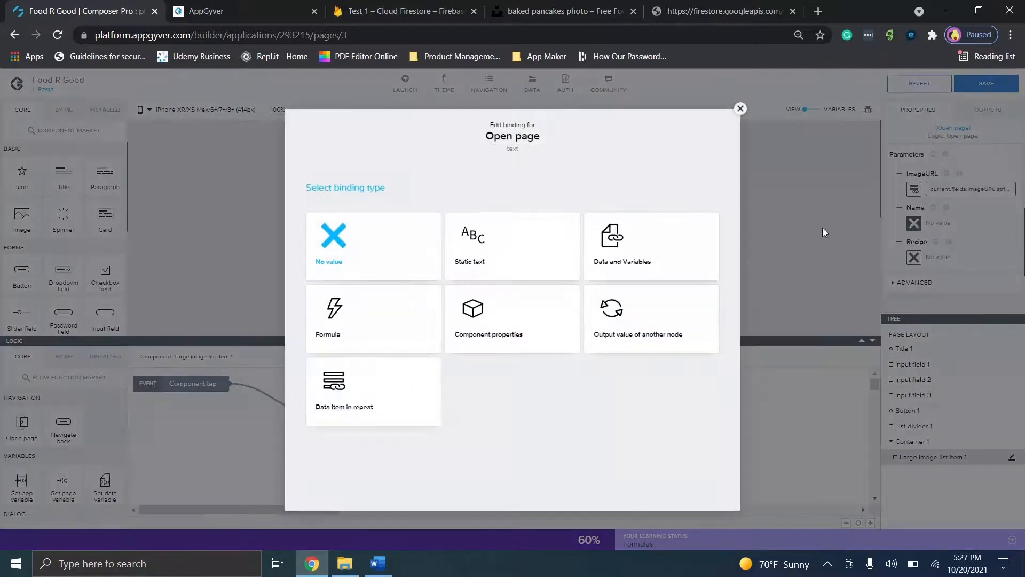
click(739, 109)
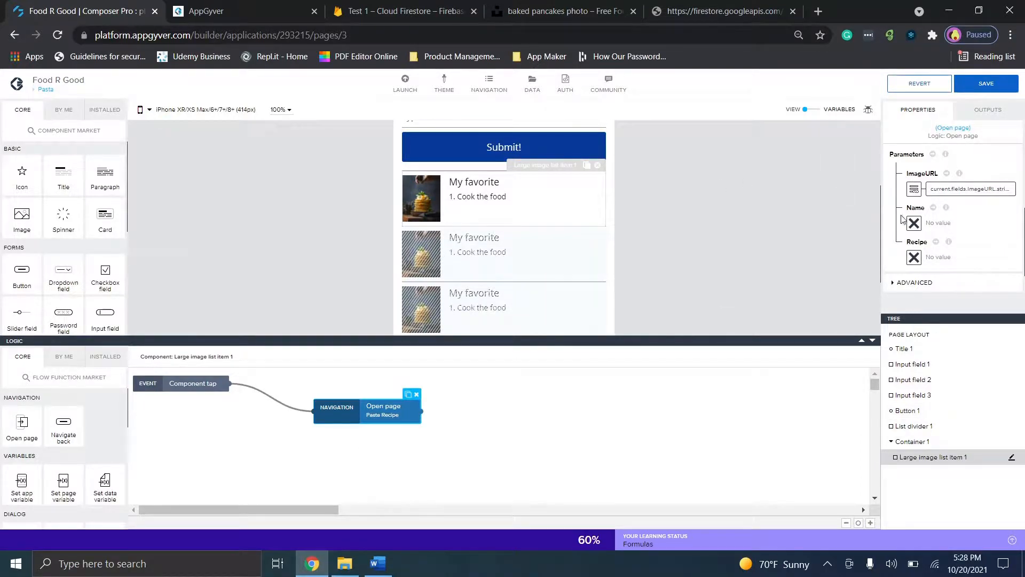
click(921, 223)
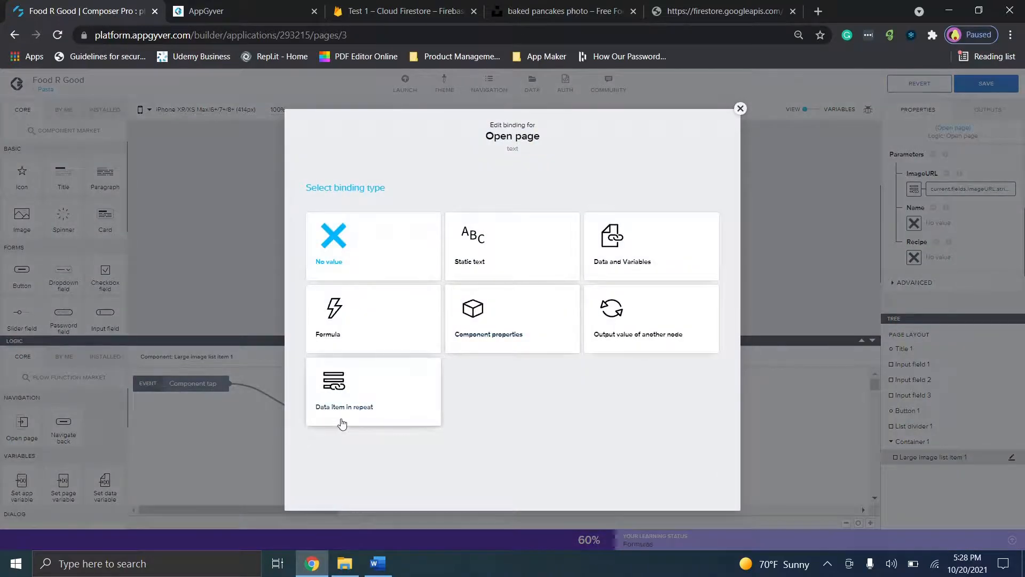
click(340, 422)
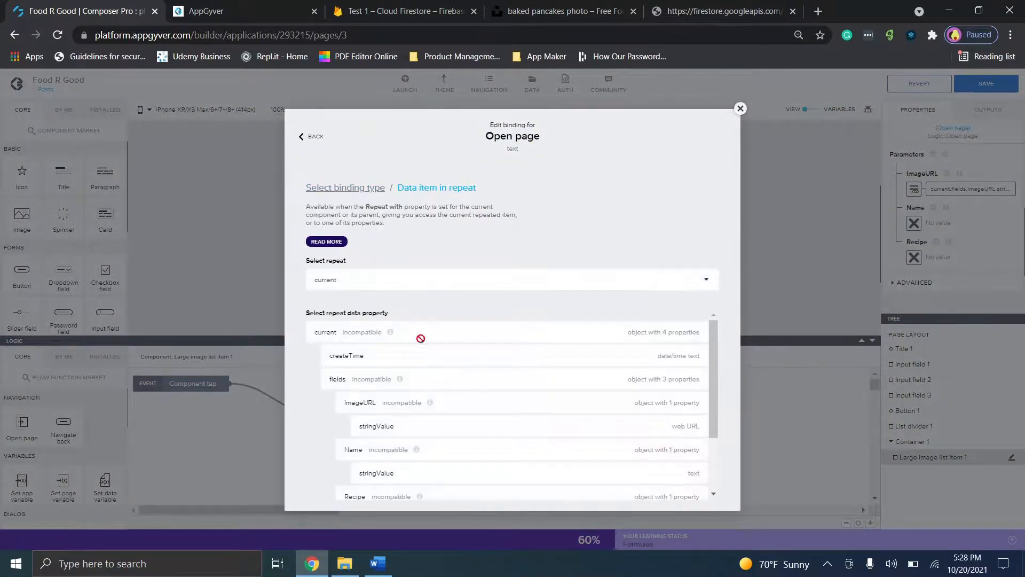
click(409, 473)
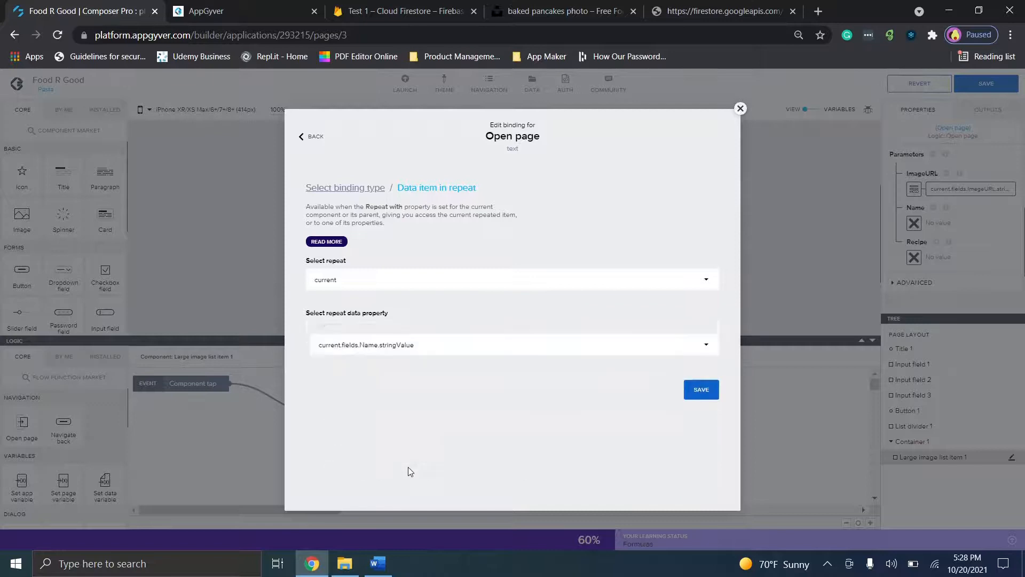
click(701, 370)
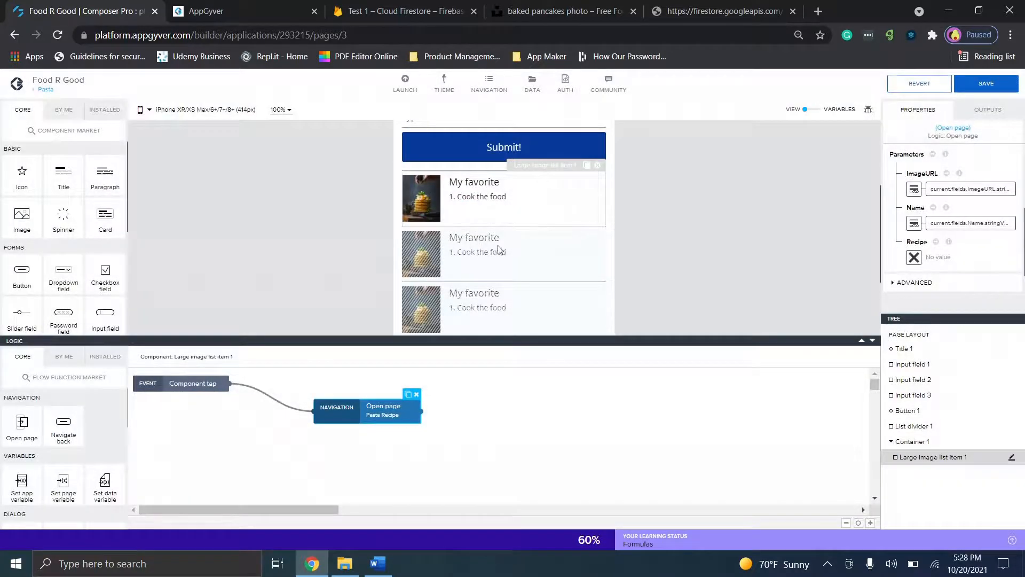
Bind the Open page function's Recipe parameter to the repeated data item current.fields.Recipe.stringValue and save the app
click(913, 257)
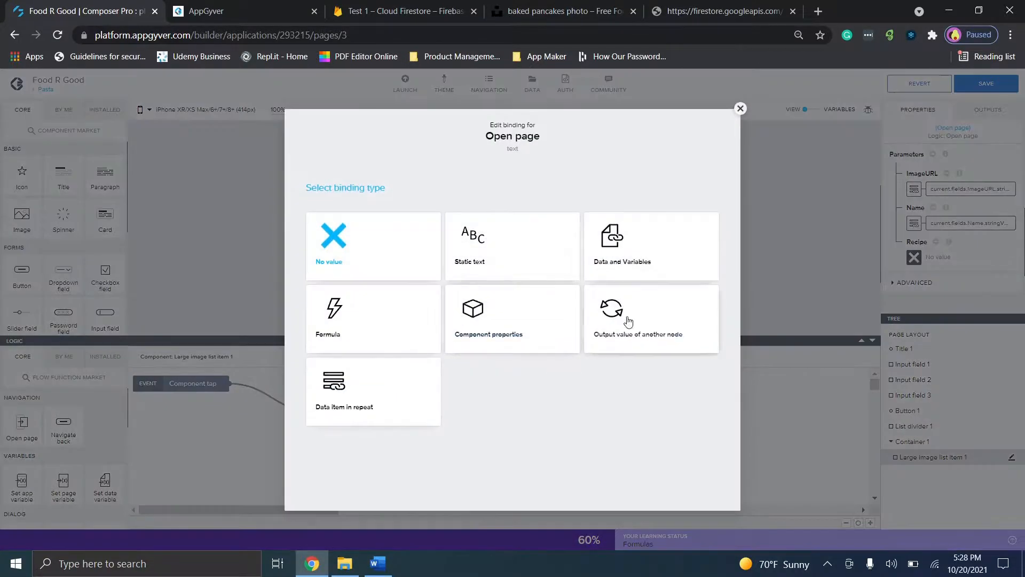
click(336, 385)
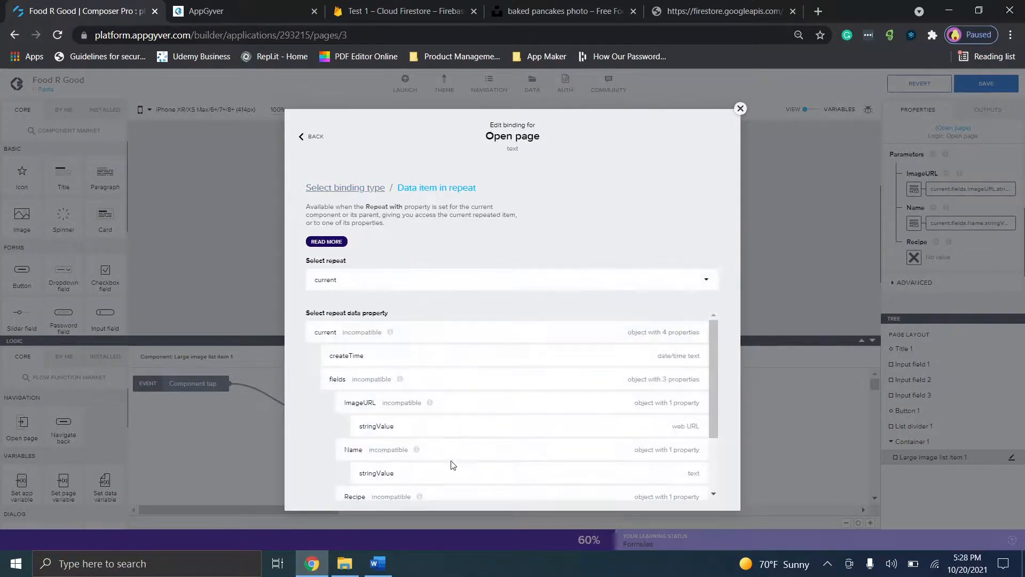
click(712, 449)
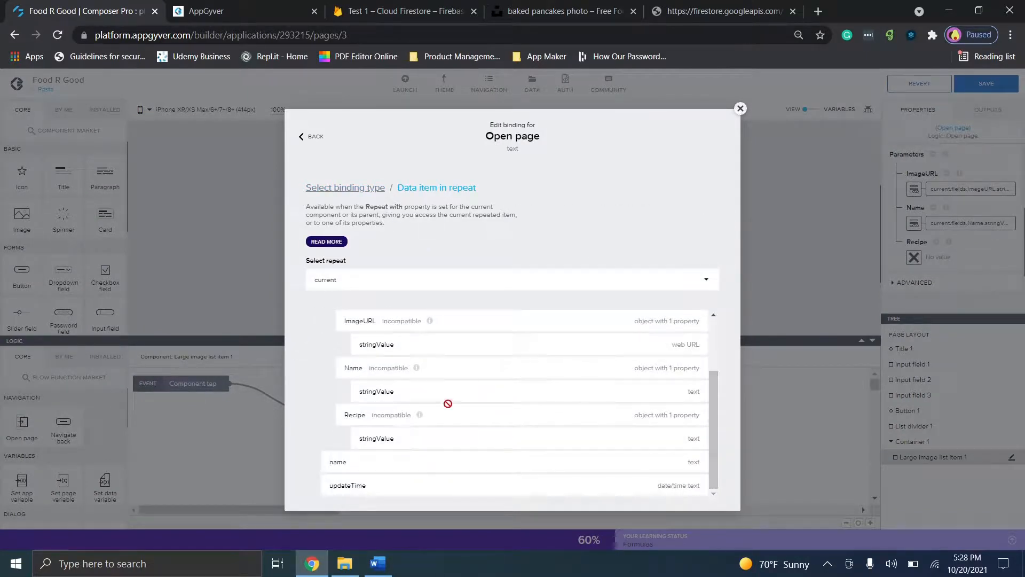
click(447, 437)
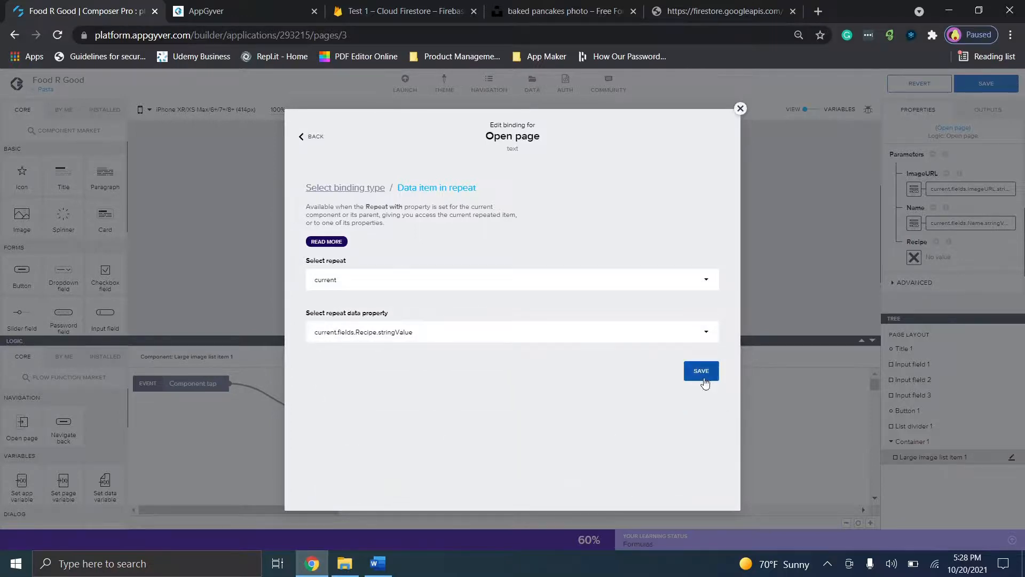
click(702, 373)
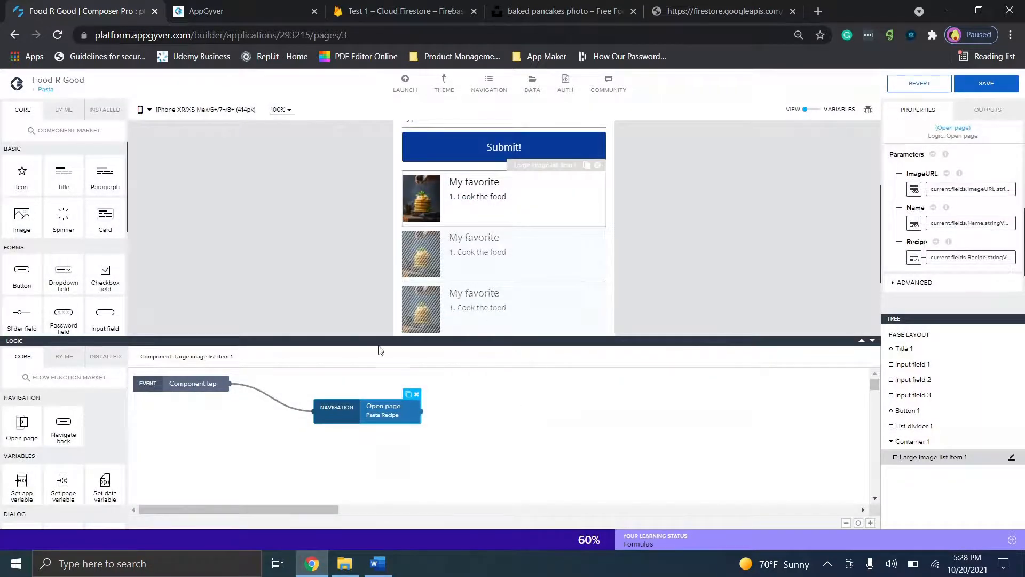
click(995, 85)
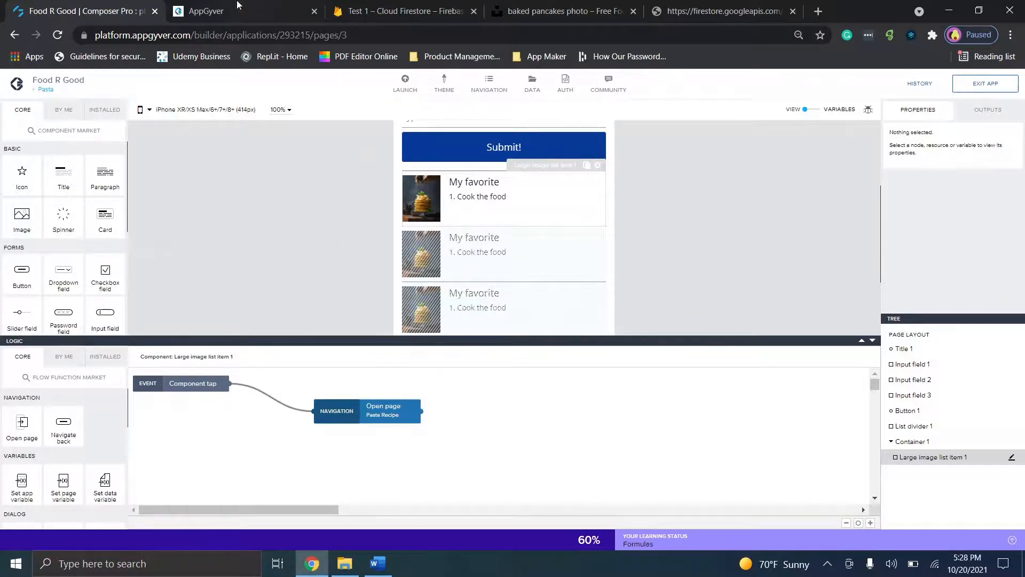
Switch to the AppGyver web preview, open the Food R Good app and go to its Pasta page
click(238, 8)
click(257, 155)
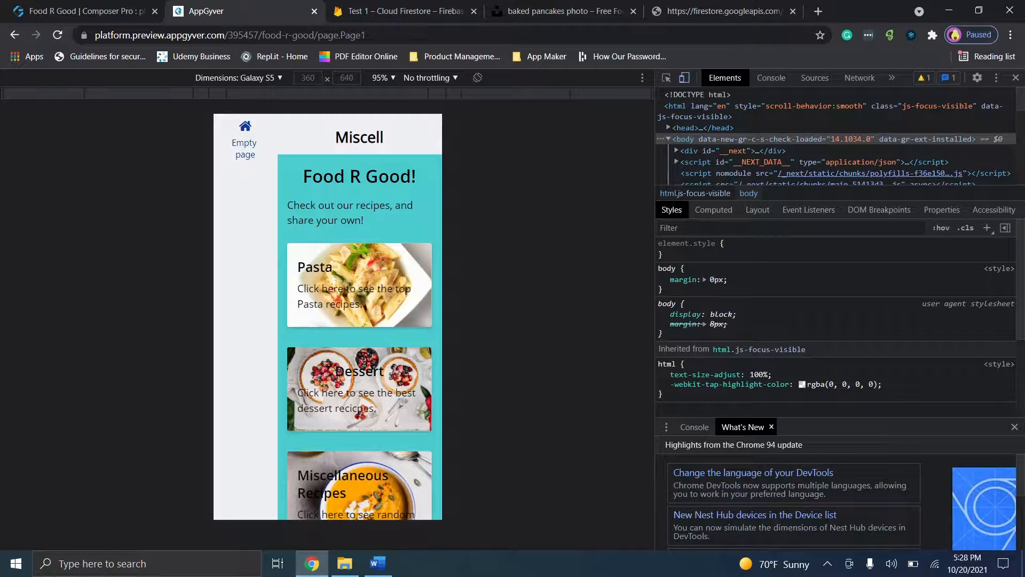
click(352, 288)
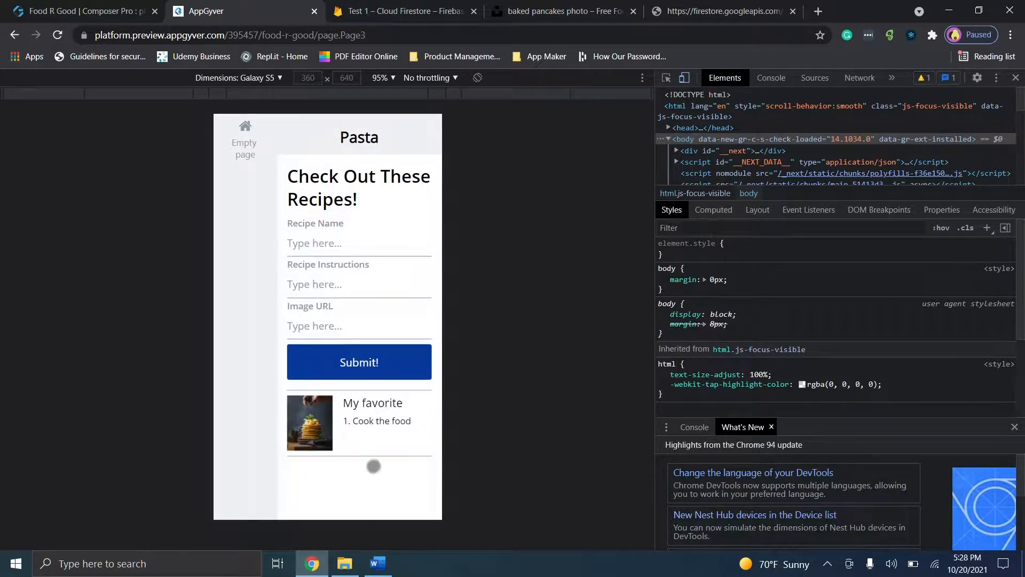
Fill in the recipe form with the name "Final" and the instructions "1. Cook, 2. Eat"
click(332, 242)
text(Final)
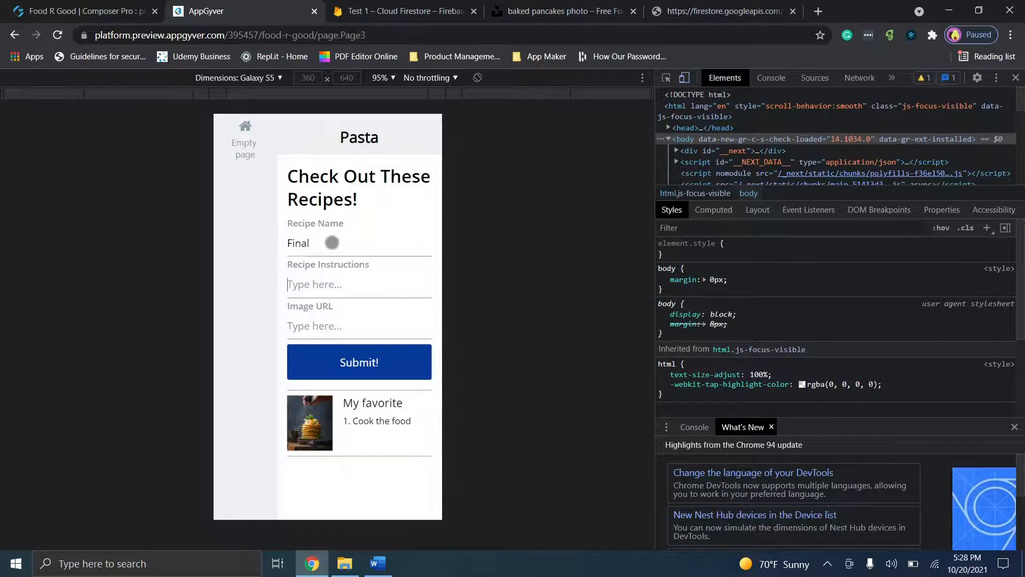
text(1. Cook, 2. Eat)
Copy the image address of the orange soup photo from the Unsplash food search results
click(713, 7)
click(561, 11)
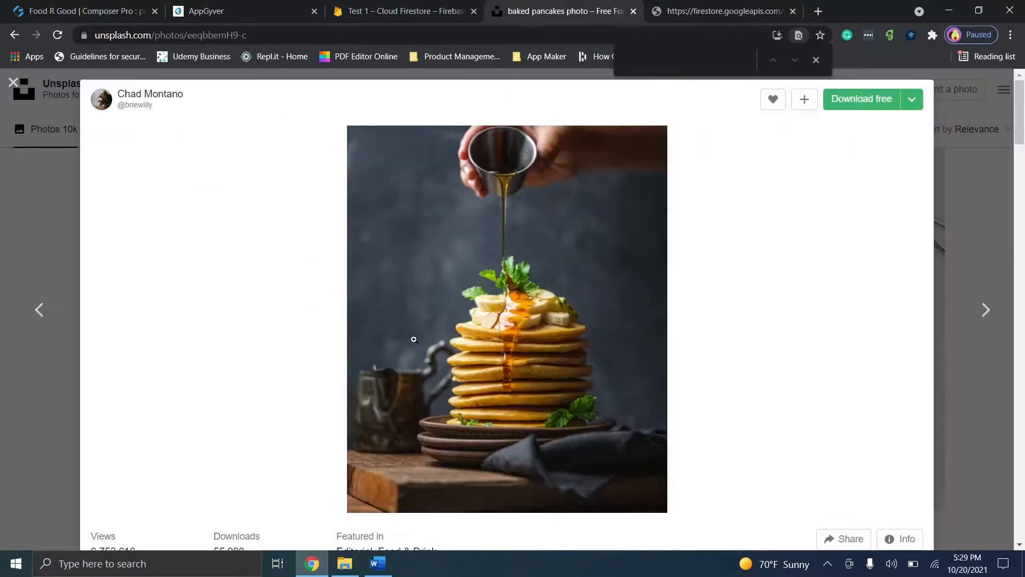
click(935, 301)
right_click(870, 289)
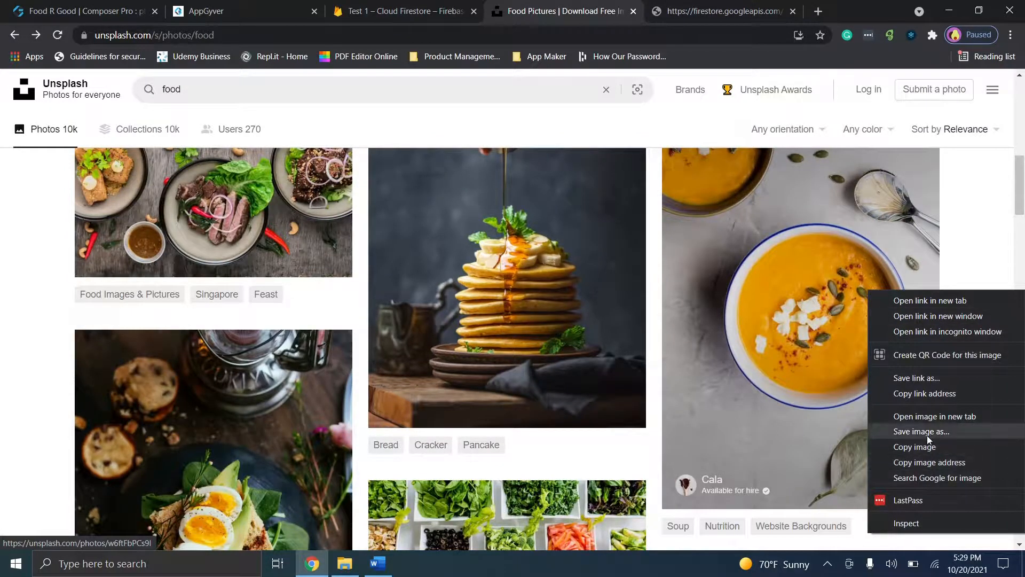
click(931, 459)
Paste the copied image address as the Image URL in the web preview, submit the recipe and open the new Final entry
click(214, 11)
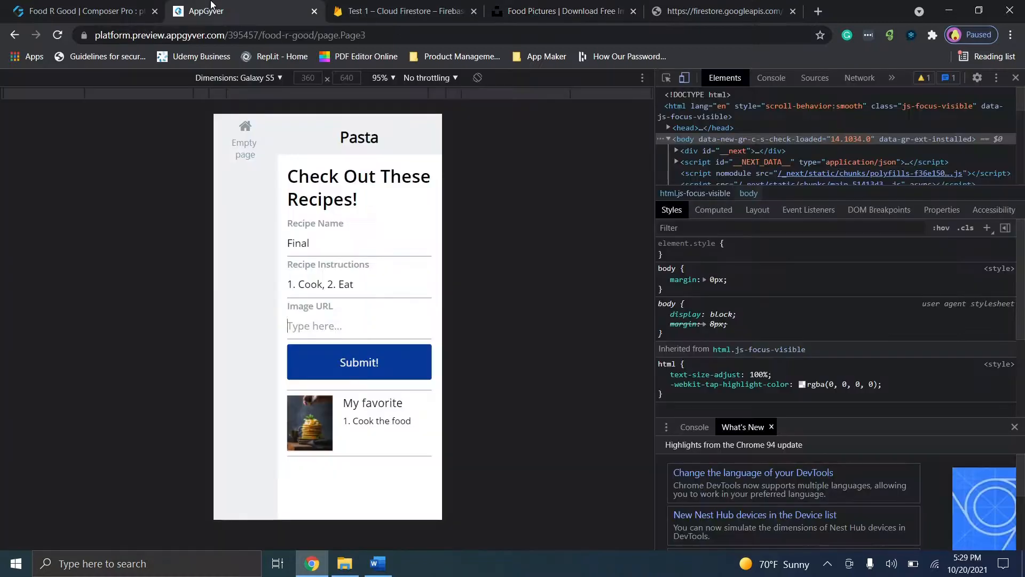
key(ctrl+v)
click(371, 370)
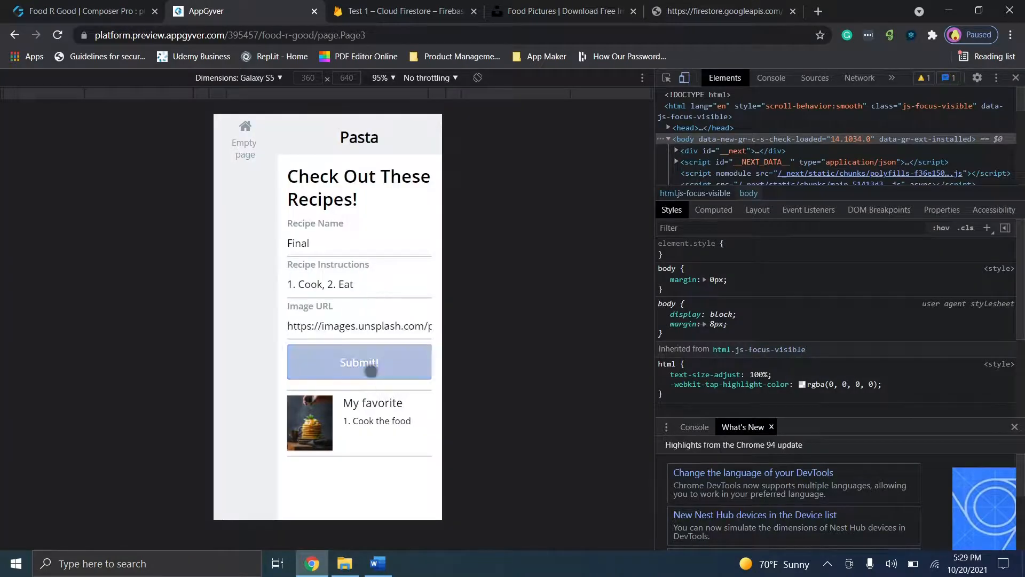
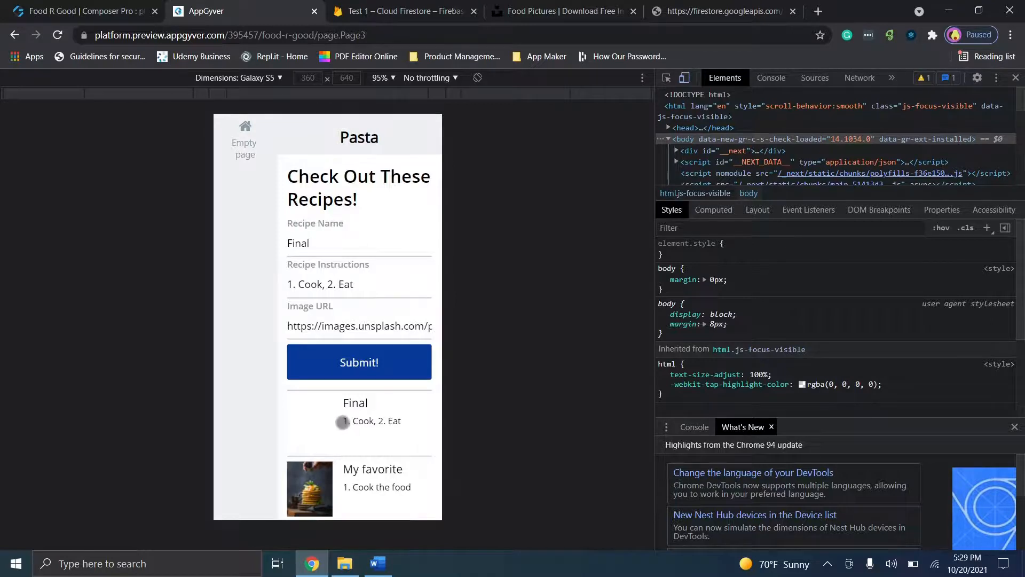
click(337, 421)
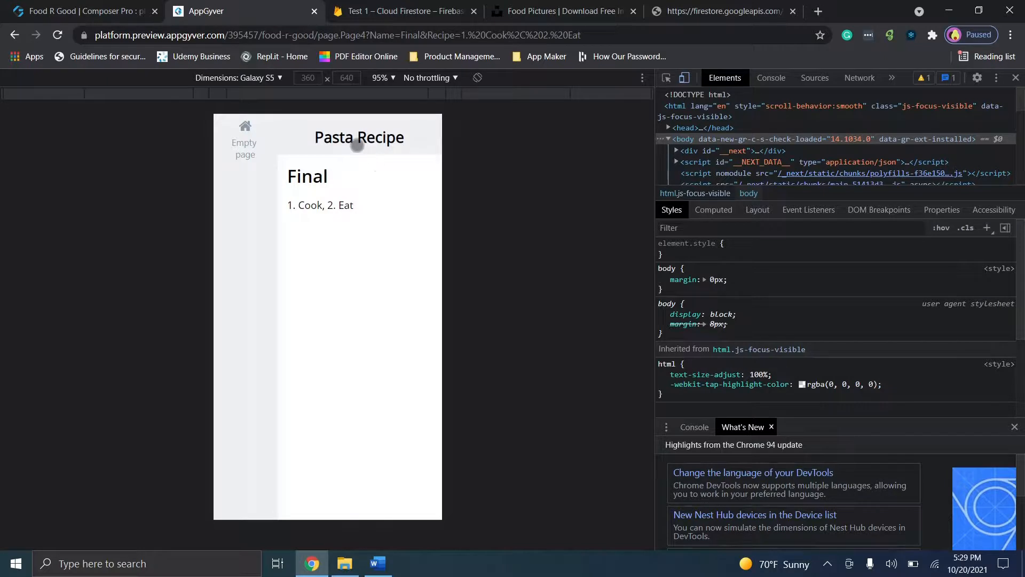
Look at the Pasta collection in Cloud Firestore, and copy the orange soup photo's image address from Unsplash again
click(358, 5)
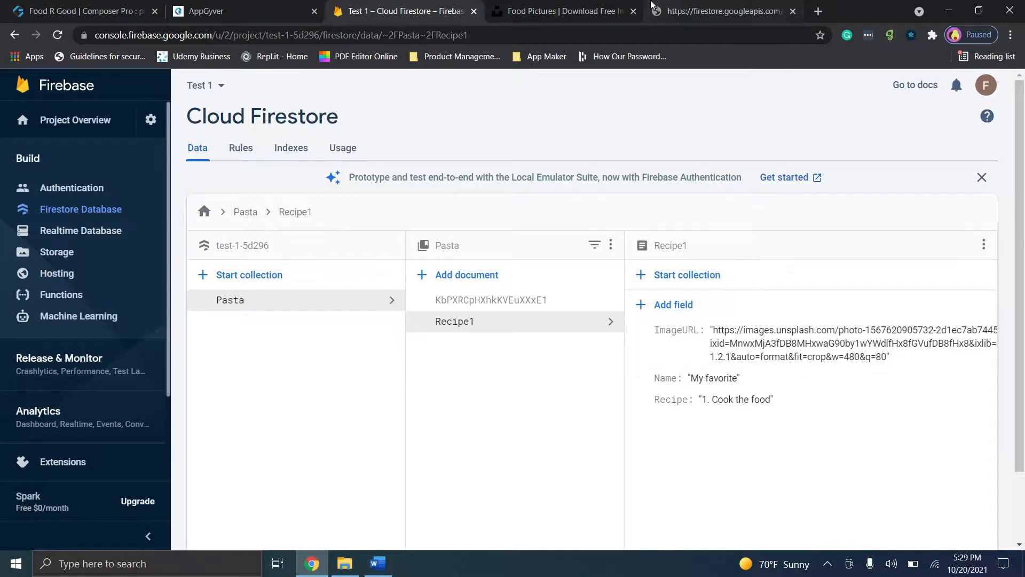
click(641, 9)
right_click(764, 331)
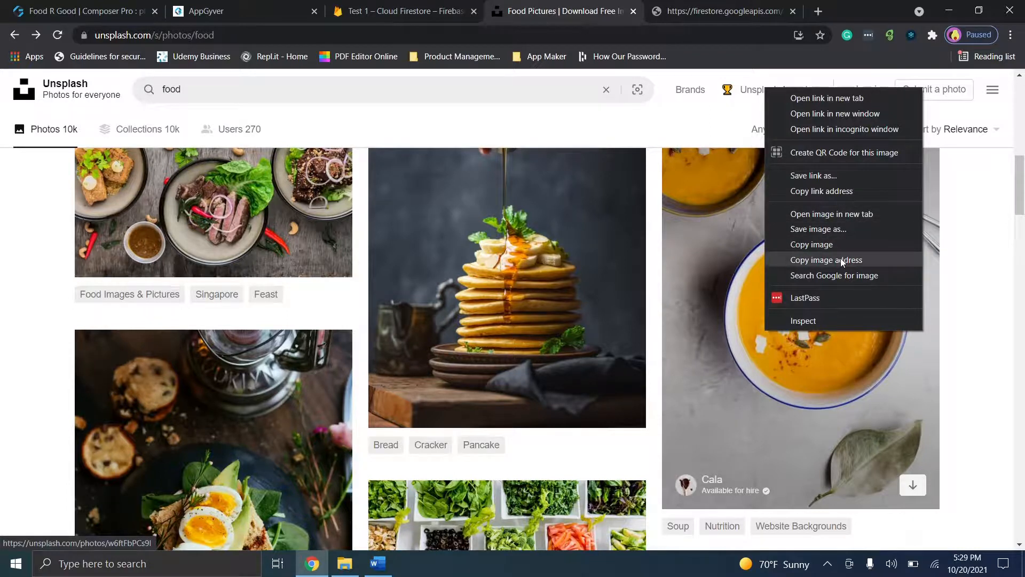
click(841, 259)
Switch to the AppGyver web preview and go back through the home page to the Pasta page
click(120, 6)
click(208, 10)
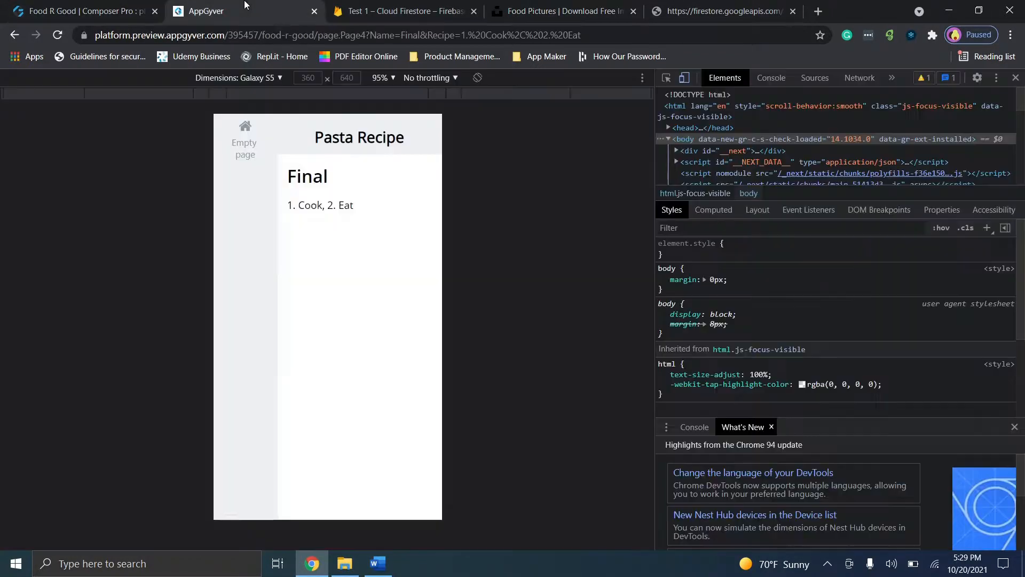
click(244, 138)
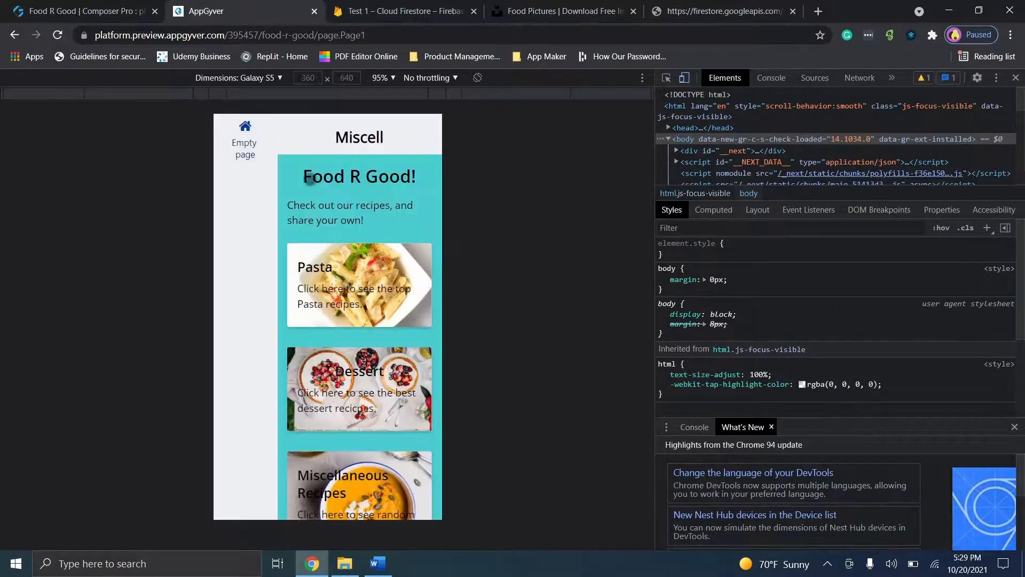
click(376, 296)
click(352, 406)
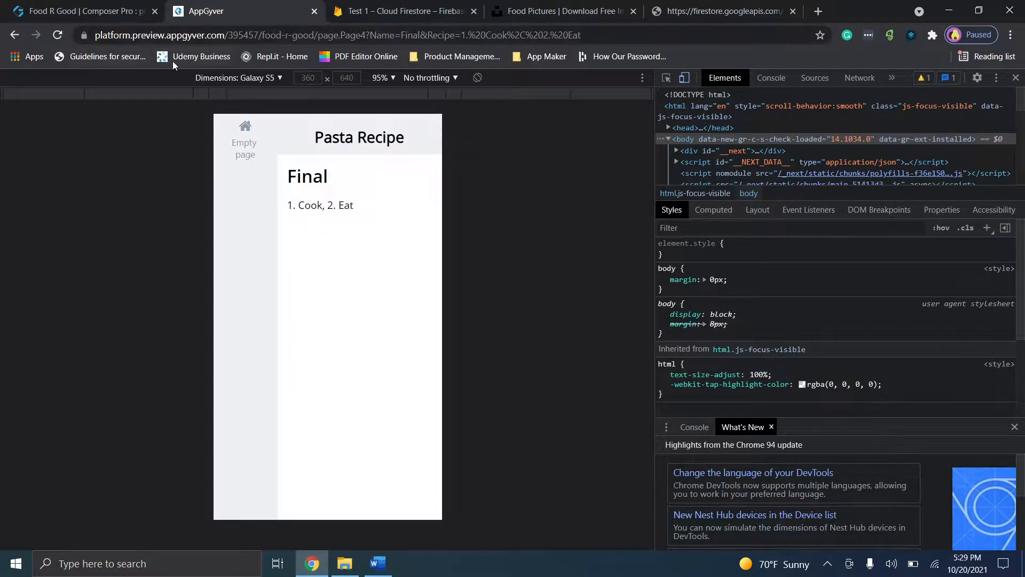
click(228, 136)
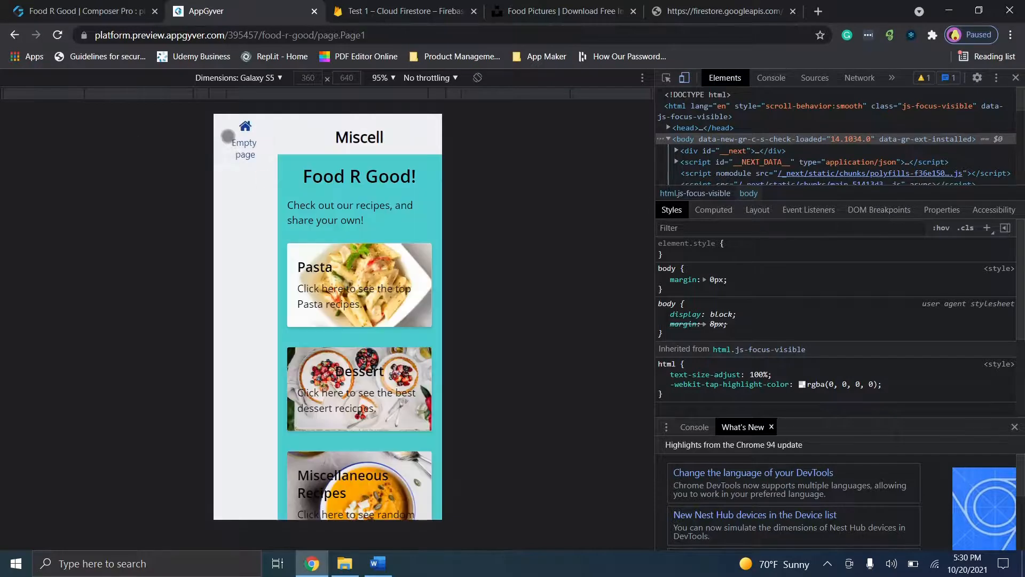
click(353, 312)
Submit another recipe with the name "A", the instructions "A" and the copied image address as its Image URL
click(327, 244)
text(A)
click(322, 288)
text(A)
click(324, 325)
key(ctrl+v)
click(330, 357)
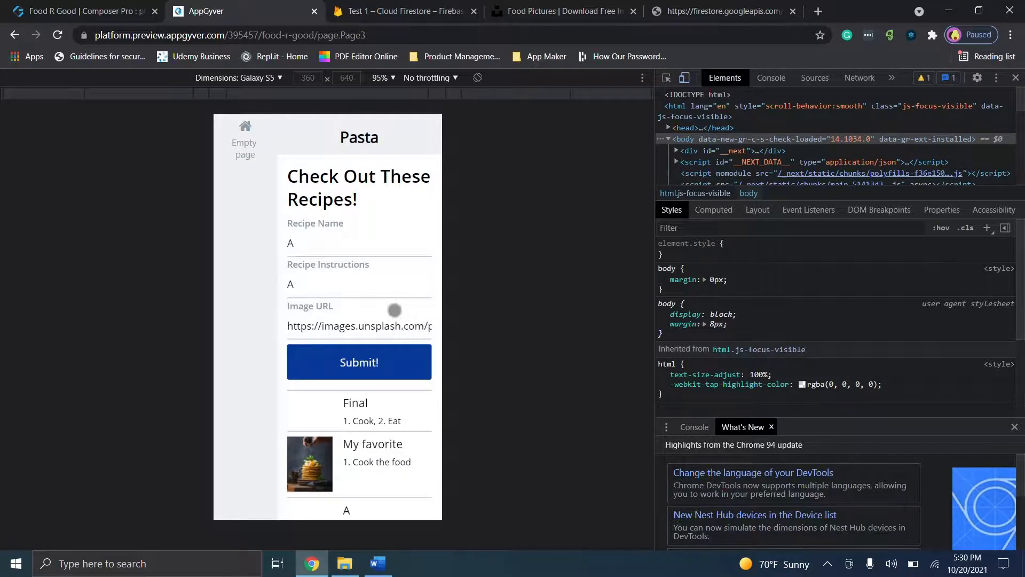
scroll(396, 235, down, 1)
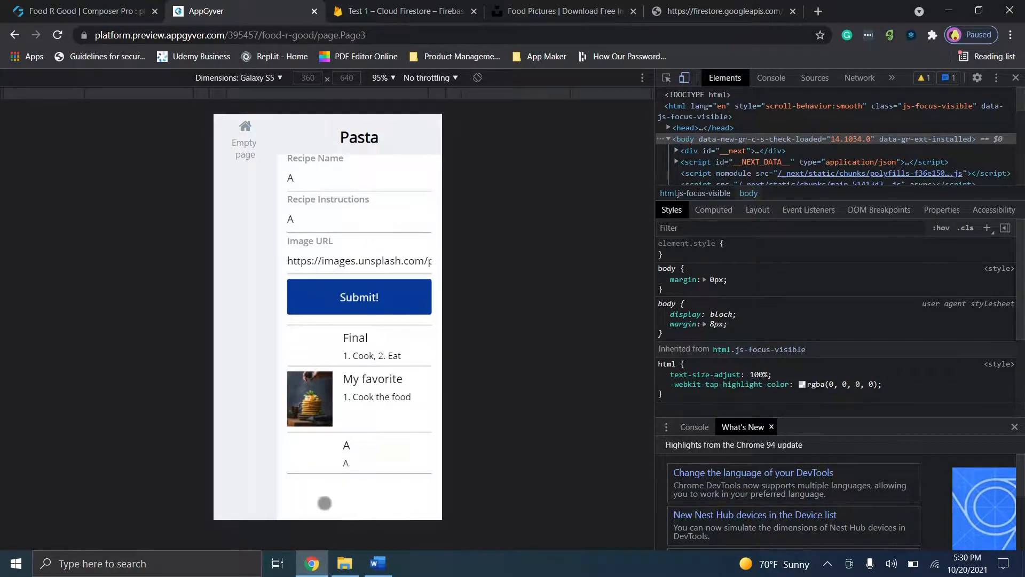
In the AppGyver composer, reselect current.fields.ImageURL.stringValue as the image source of Large image list item 1 and save the binding
click(102, 11)
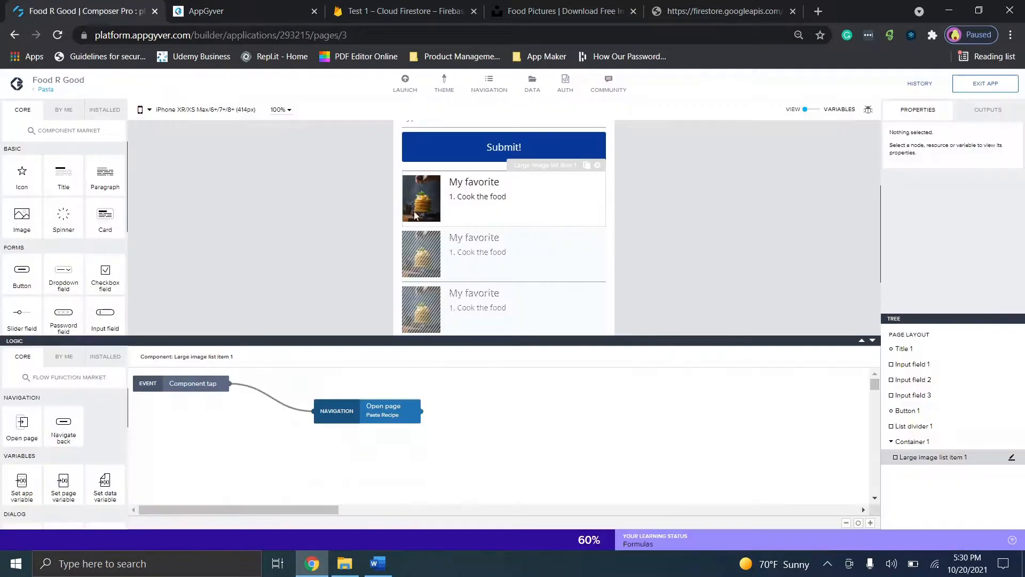
click(429, 206)
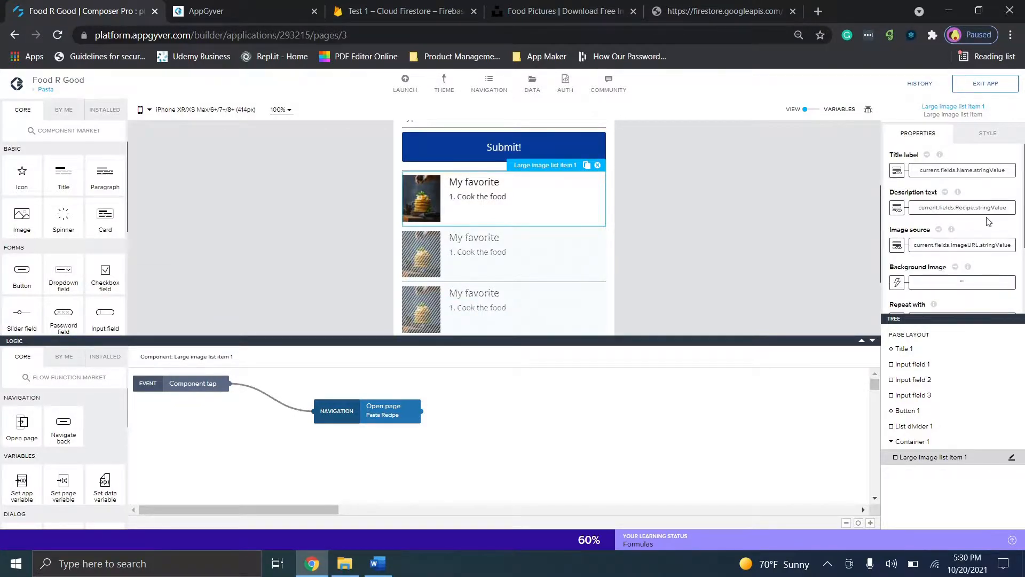
click(982, 246)
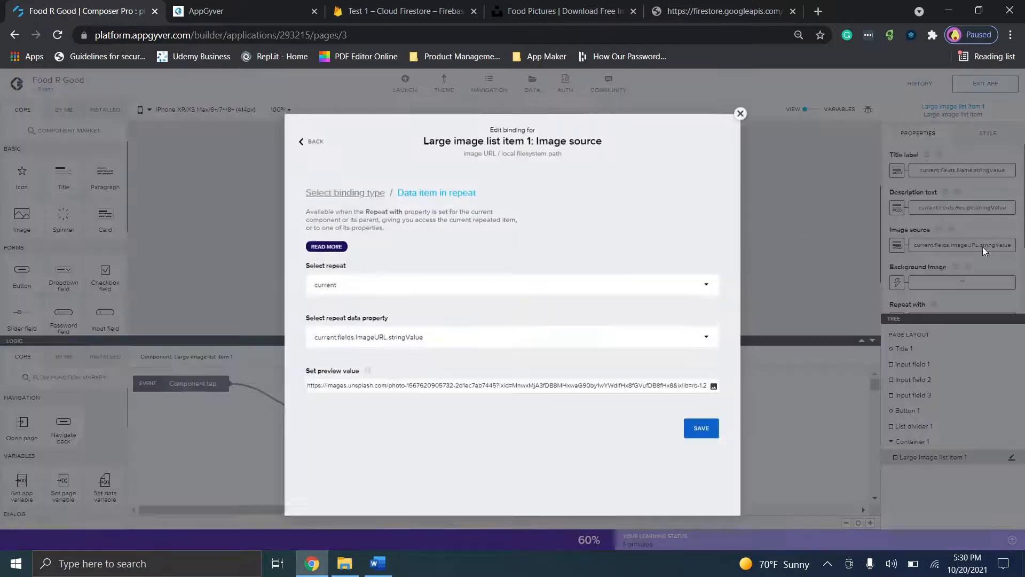
click(454, 335)
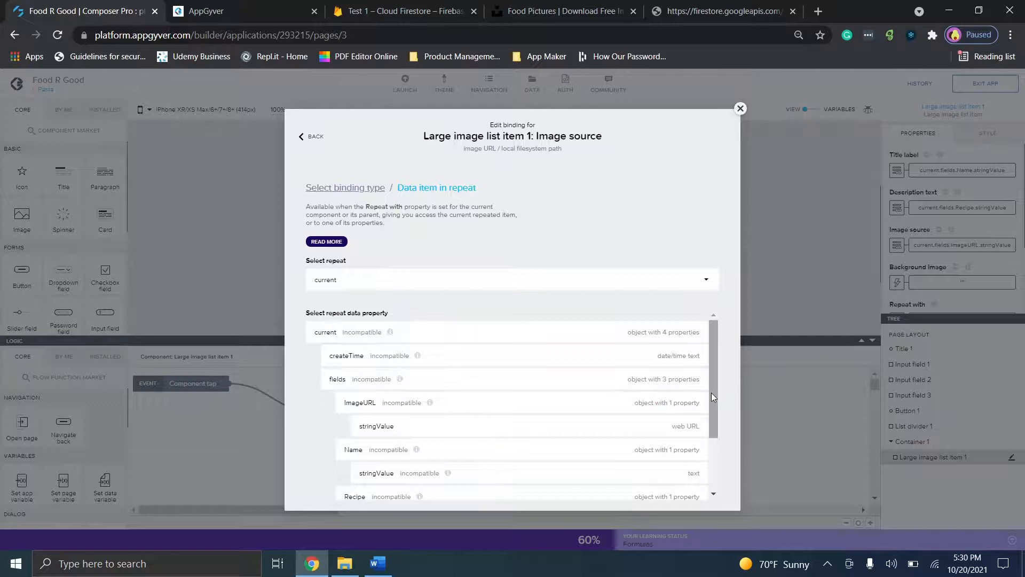
drag(710, 402, 723, 439)
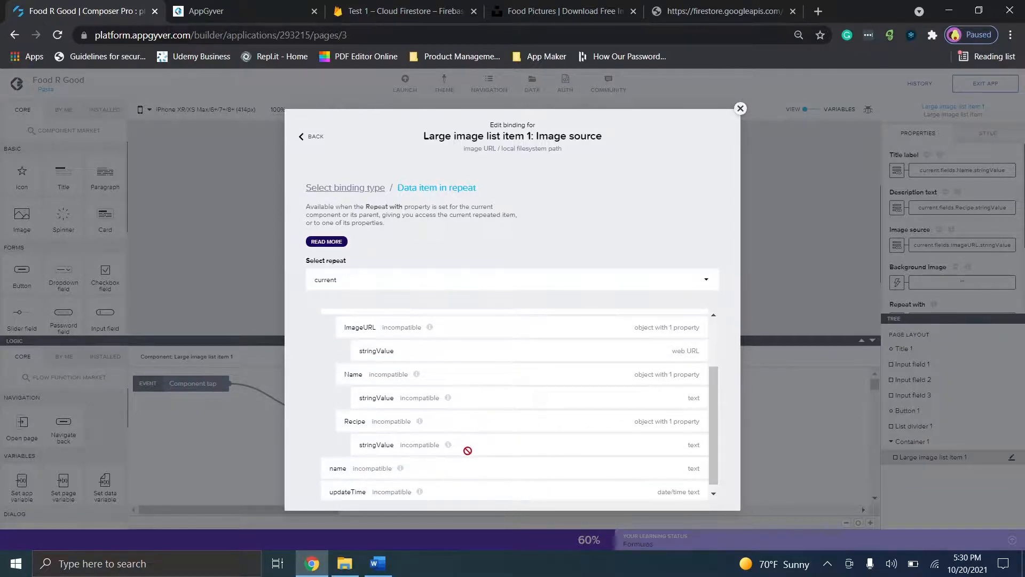
click(395, 354)
click(687, 423)
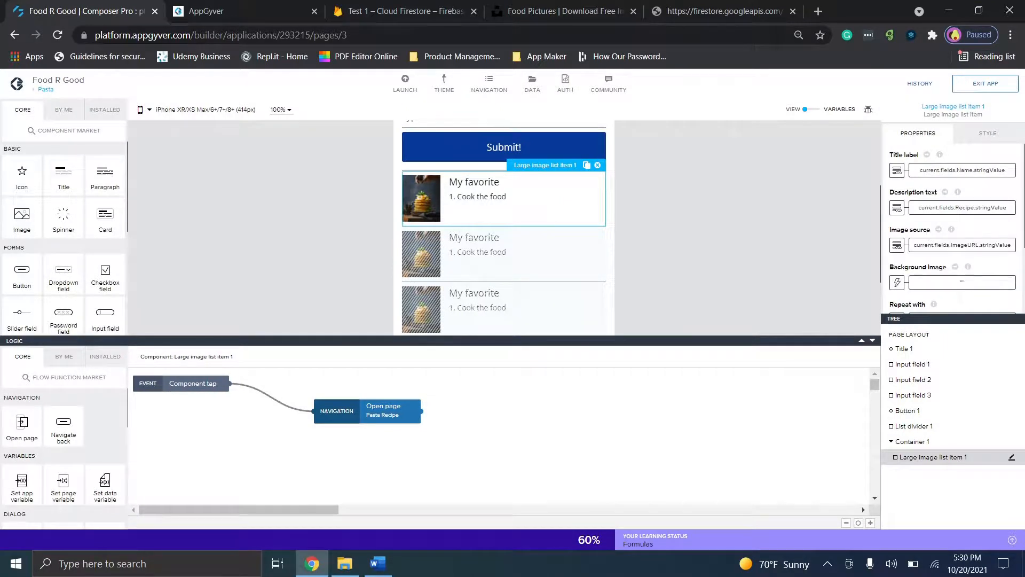
Review the list item's image source and repeat bindings, and check the Firestore documents response for the Pasta collection
scroll(953, 230, down, 2)
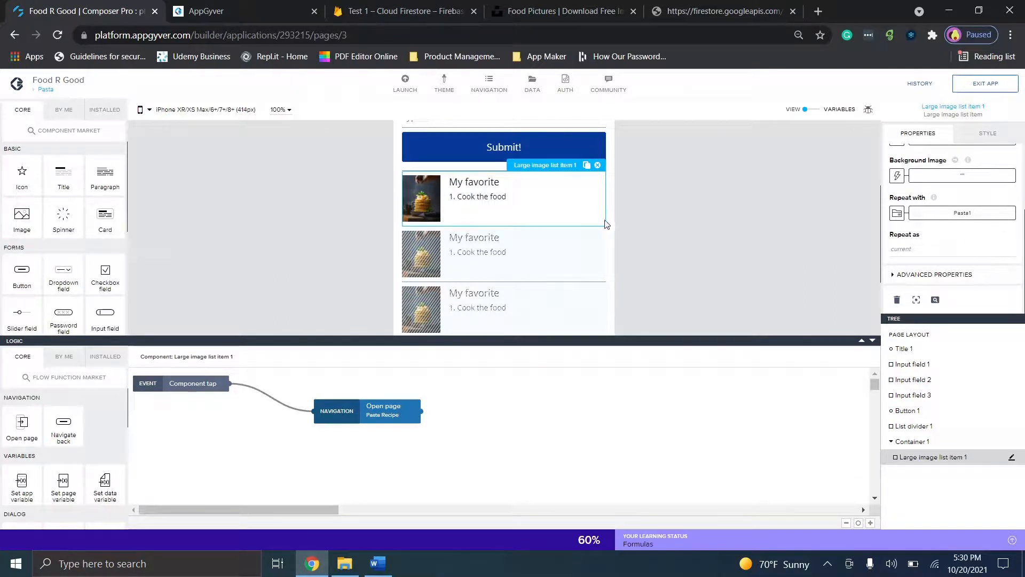
scroll(953, 230, up, 1)
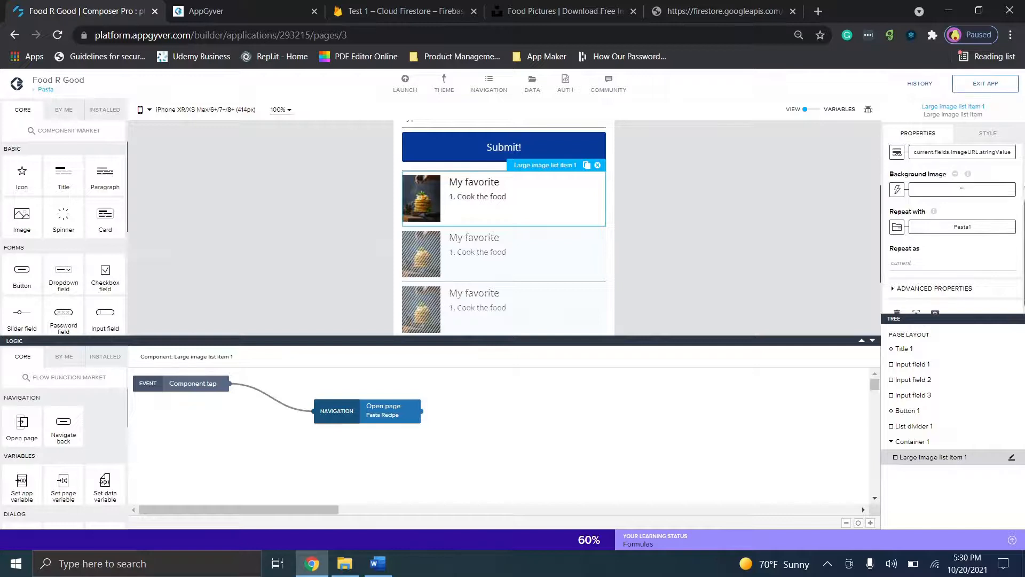
scroll(953, 230, up, 1)
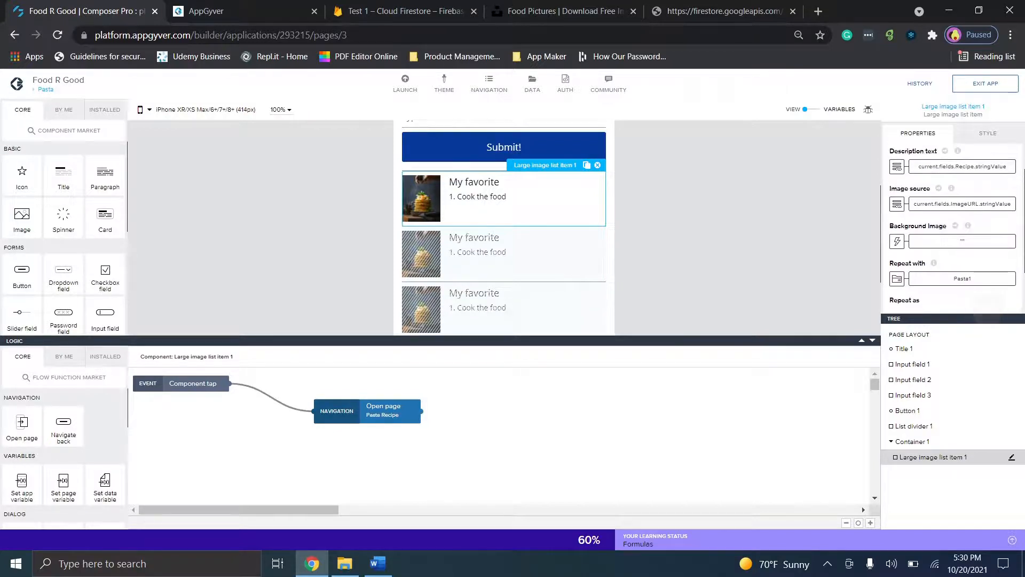
scroll(953, 229, up, 1)
scroll(953, 230, down, 2)
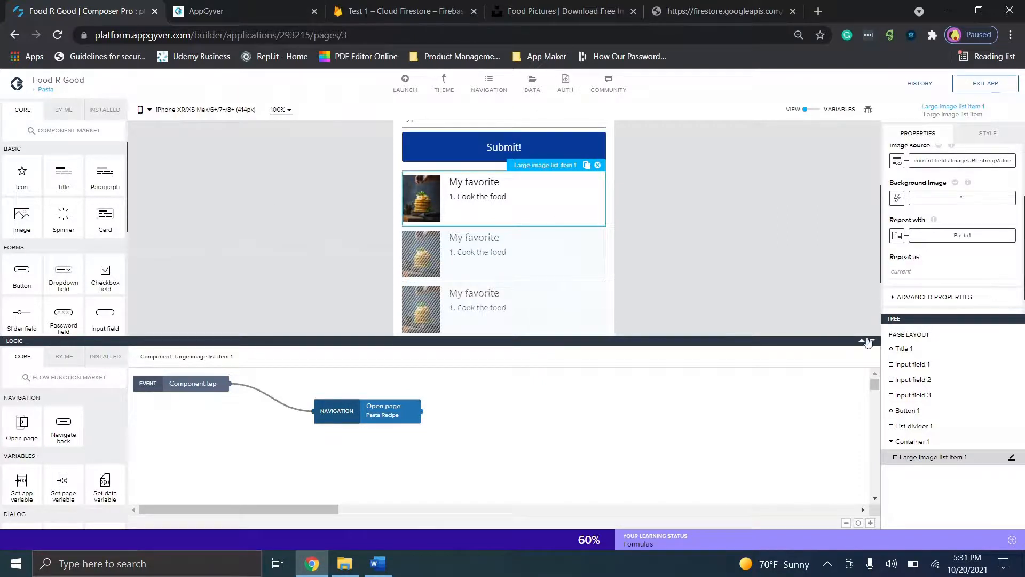
click(721, 7)
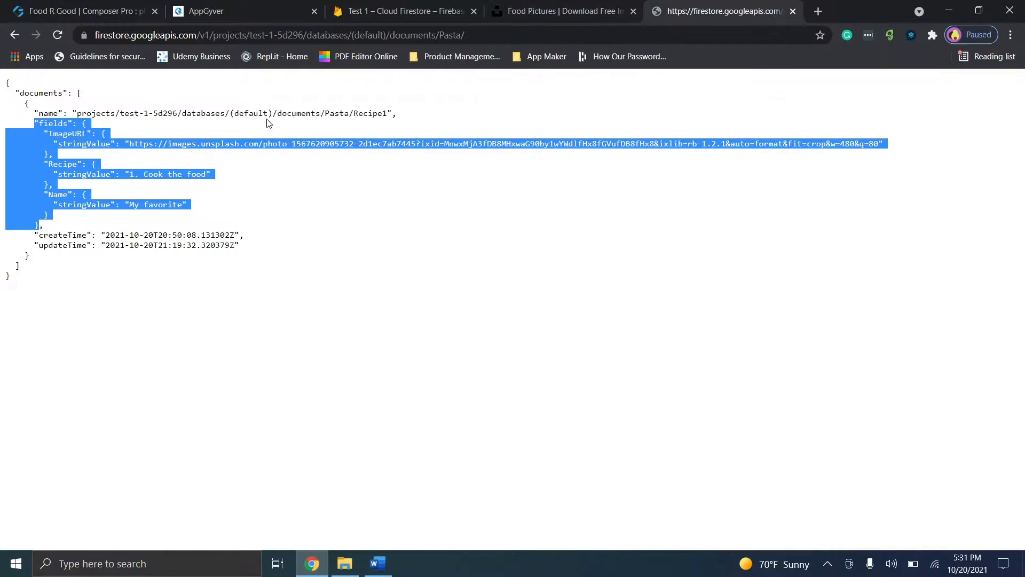
Copy the image address of the halved-egg dish photo from the Unsplash food results
click(566, 5)
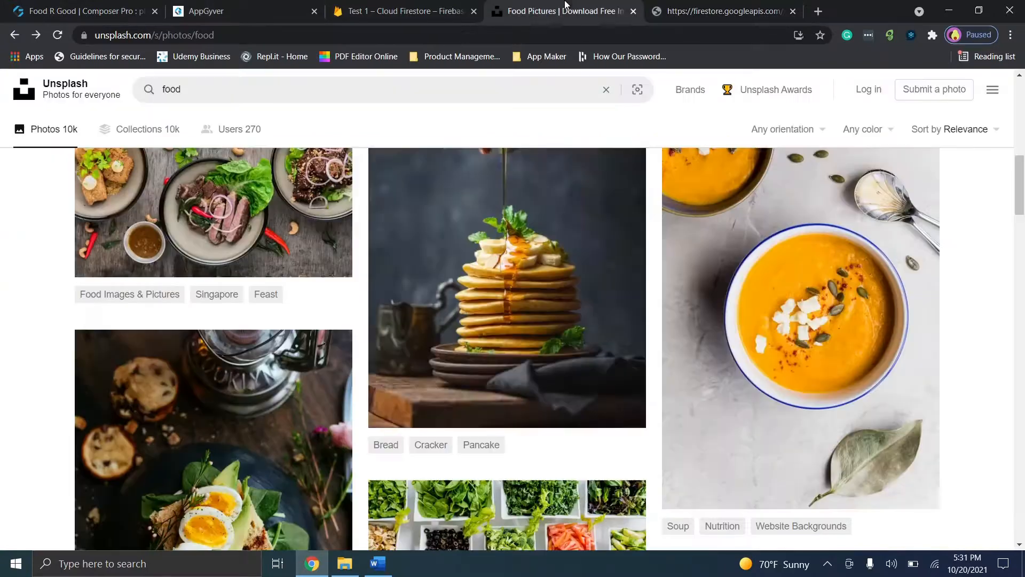
right_click(465, 251)
right_click(160, 414)
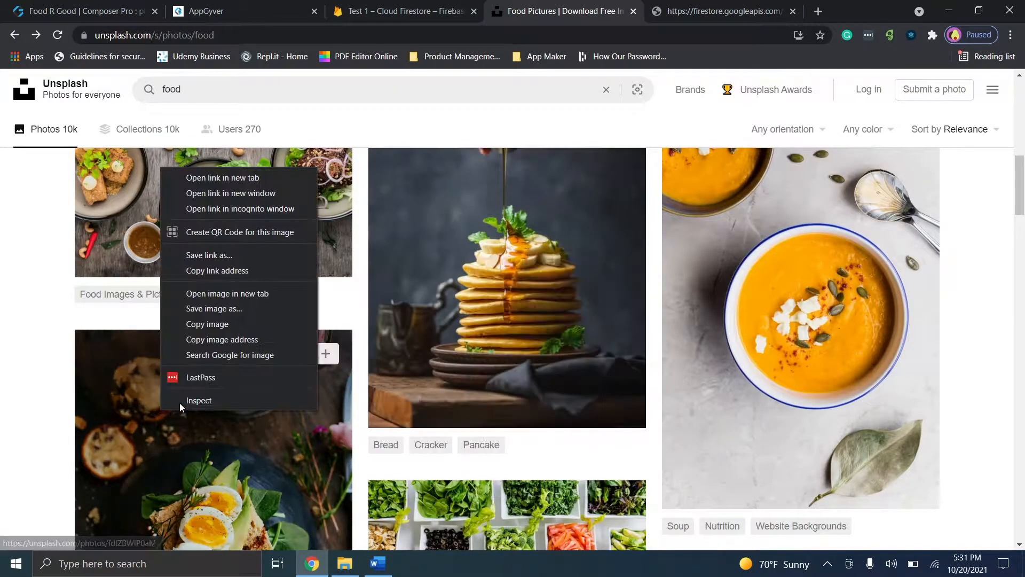
click(212, 341)
Delete the document of the Final recipe from the Pasta collection in Cloud Firestore
click(406, 11)
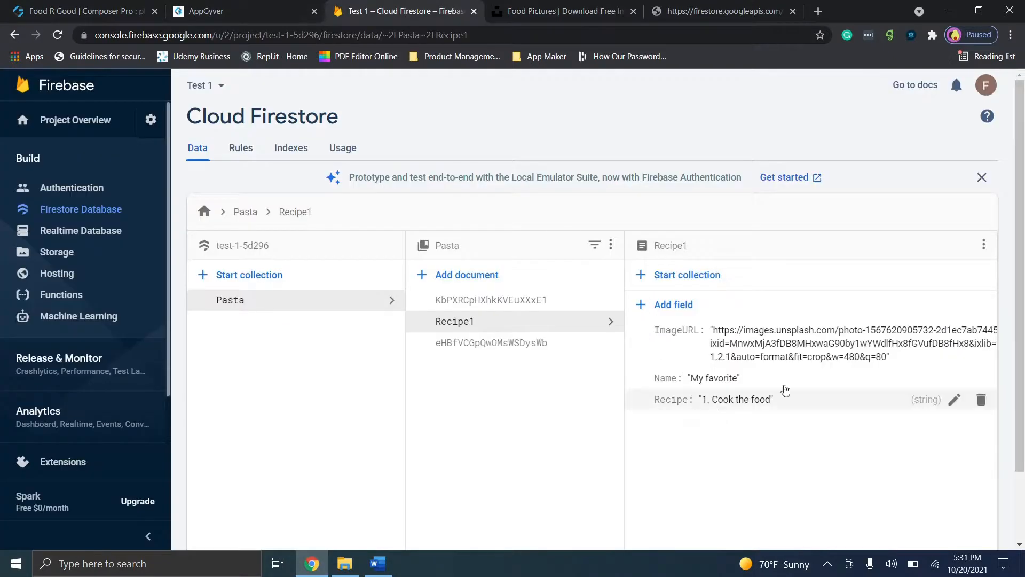
click(529, 300)
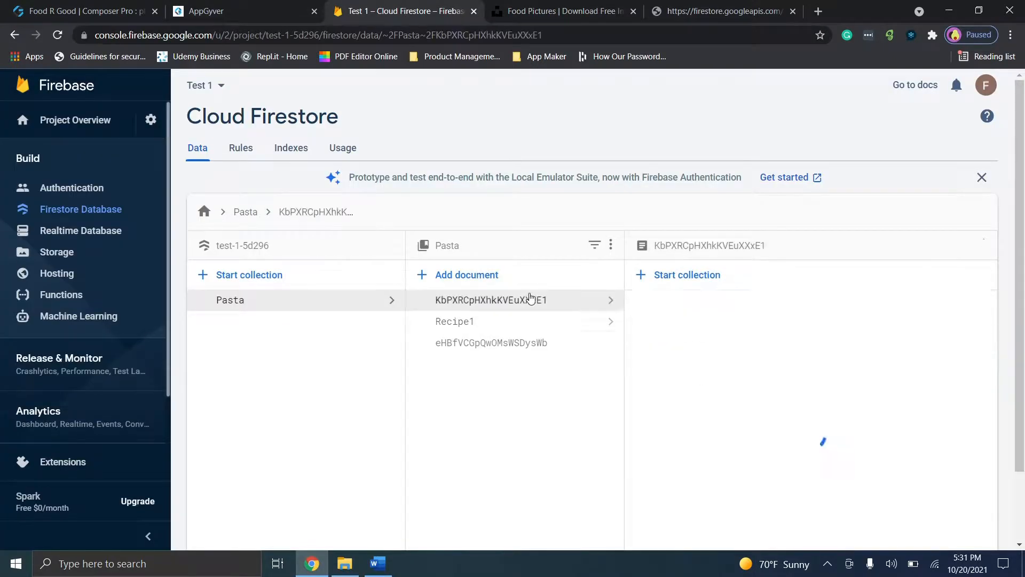
click(982, 246)
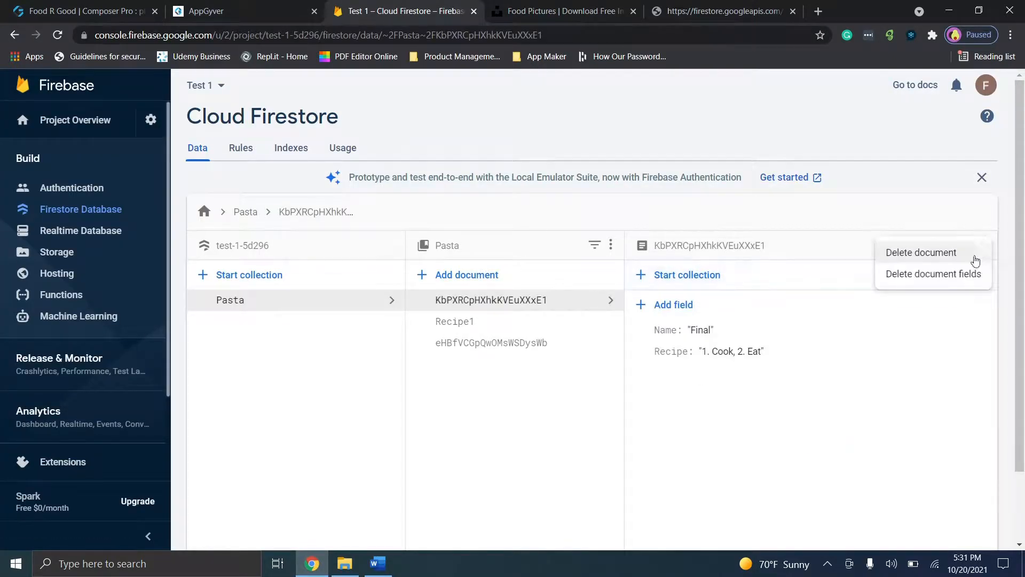
click(931, 252)
click(692, 368)
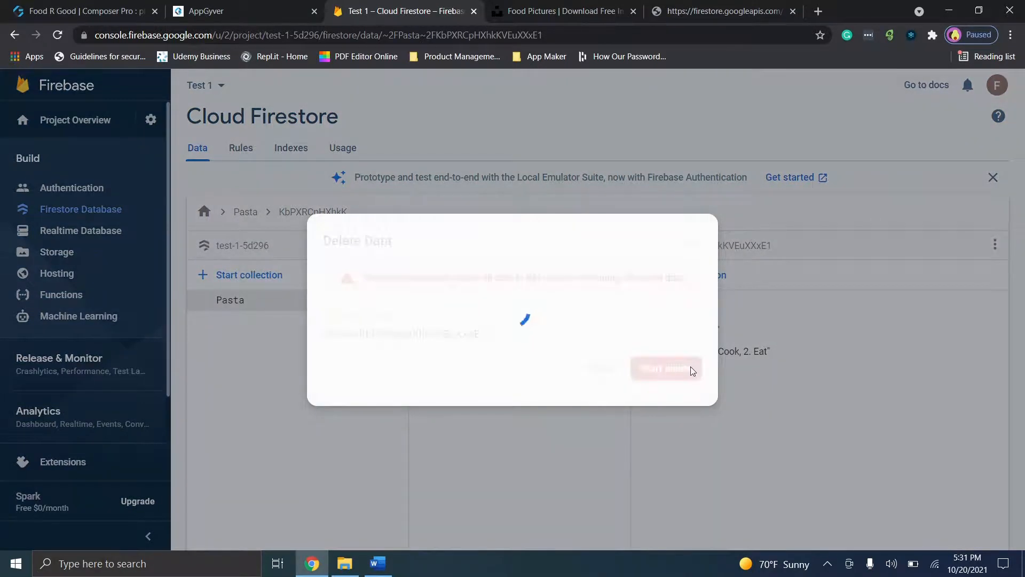
Compare the fields of Recipe1 with those of the recipe named A in Firestore, and return to the AppGyver composer
click(497, 320)
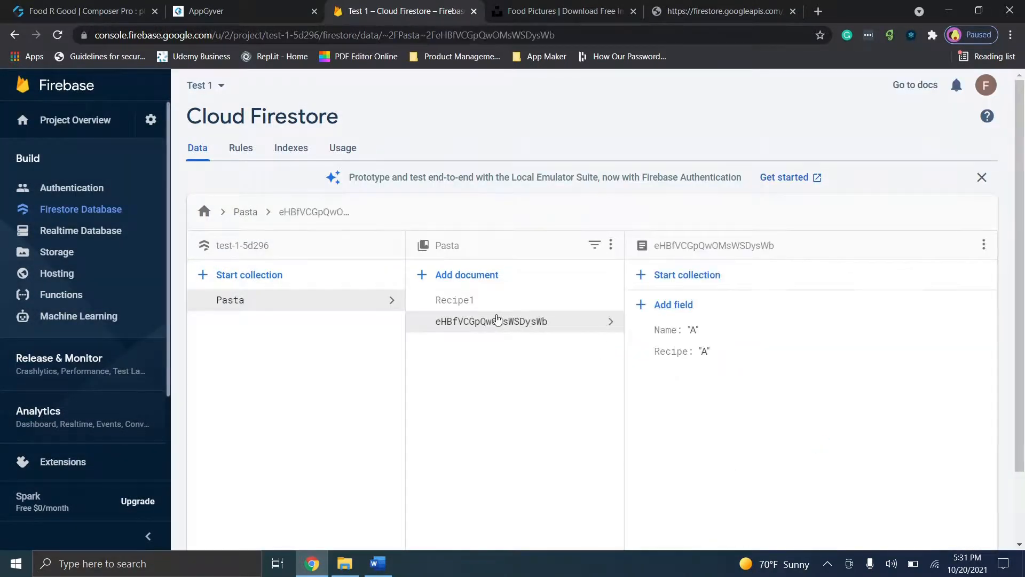
click(472, 300)
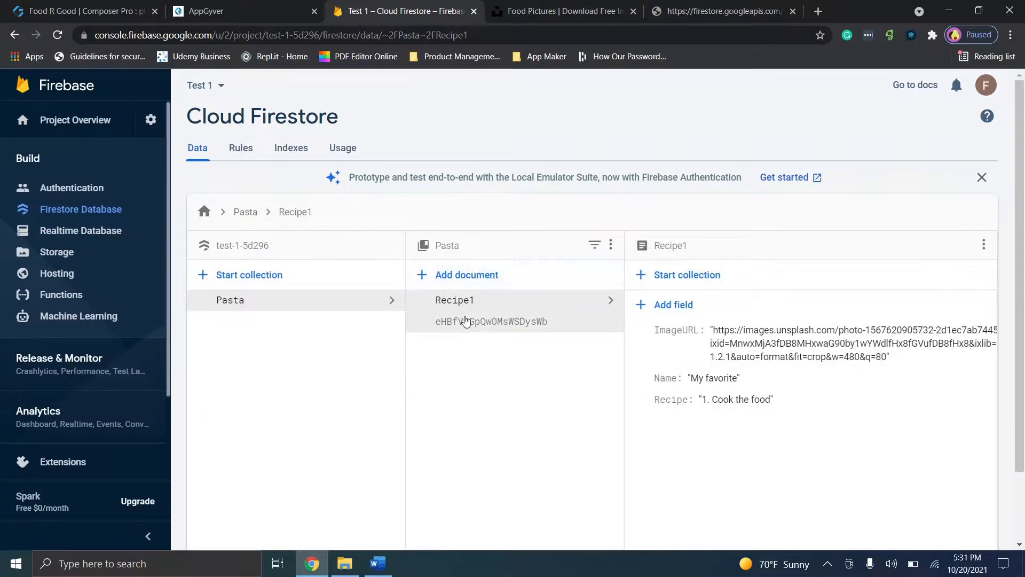
click(462, 322)
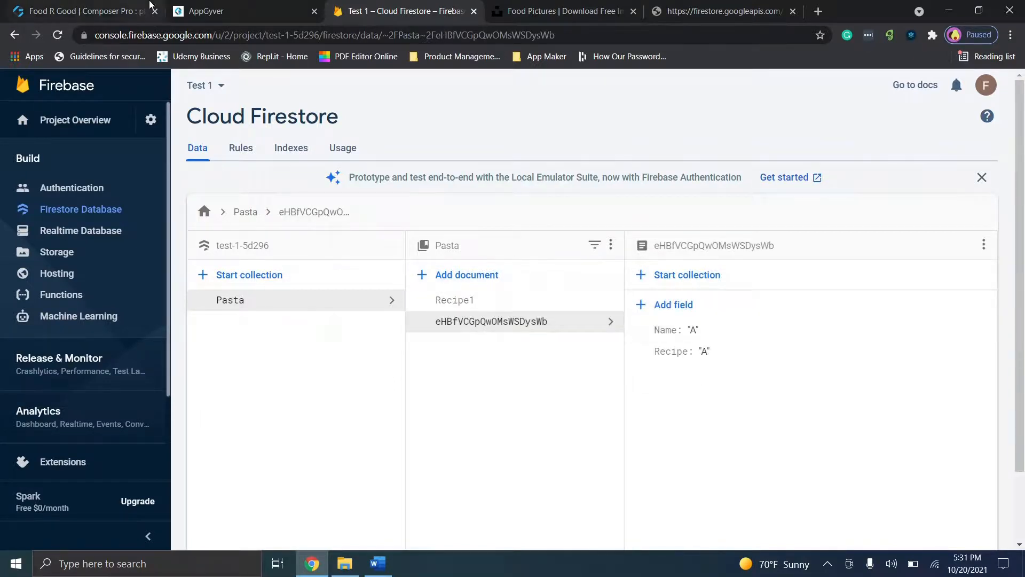
click(107, 11)
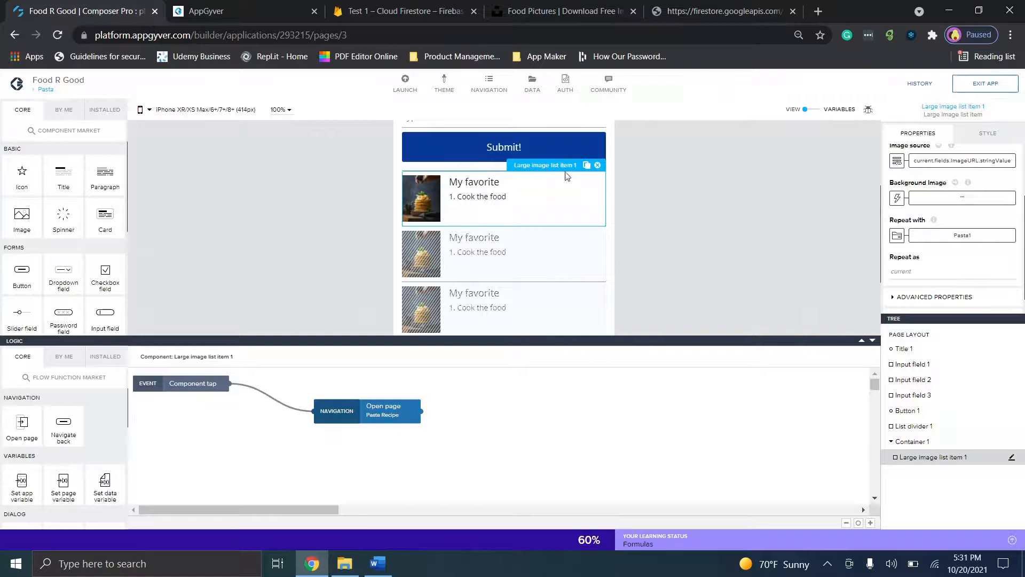
Open the request body formula of the Submit! button's HTTP request for editing
click(539, 152)
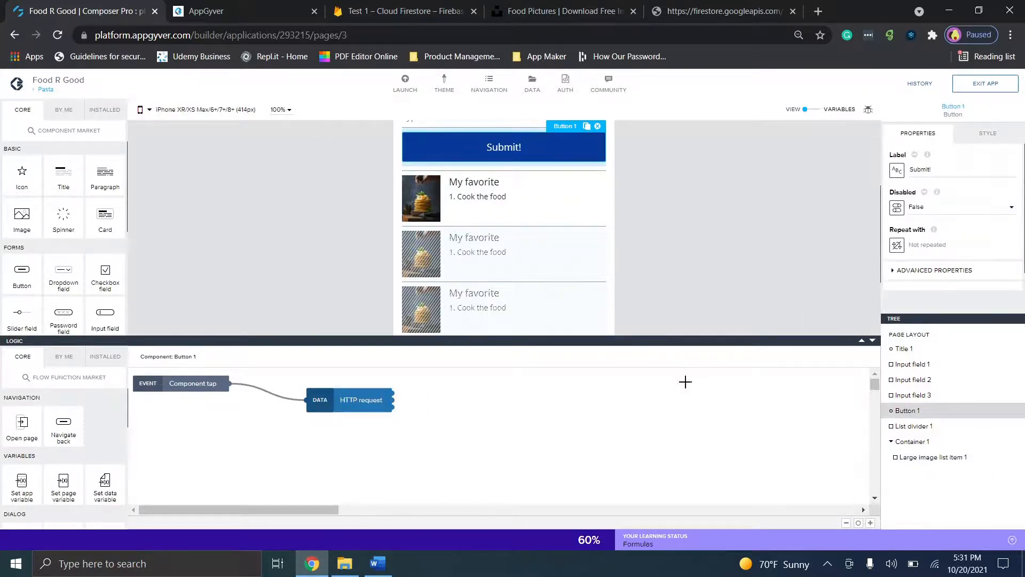
click(343, 401)
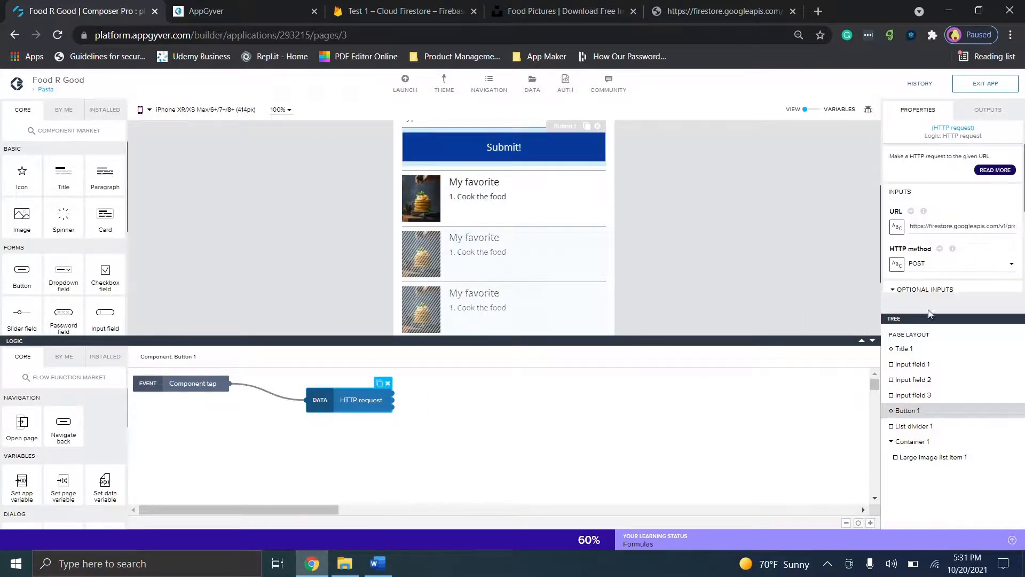
scroll(913, 243, down, 2)
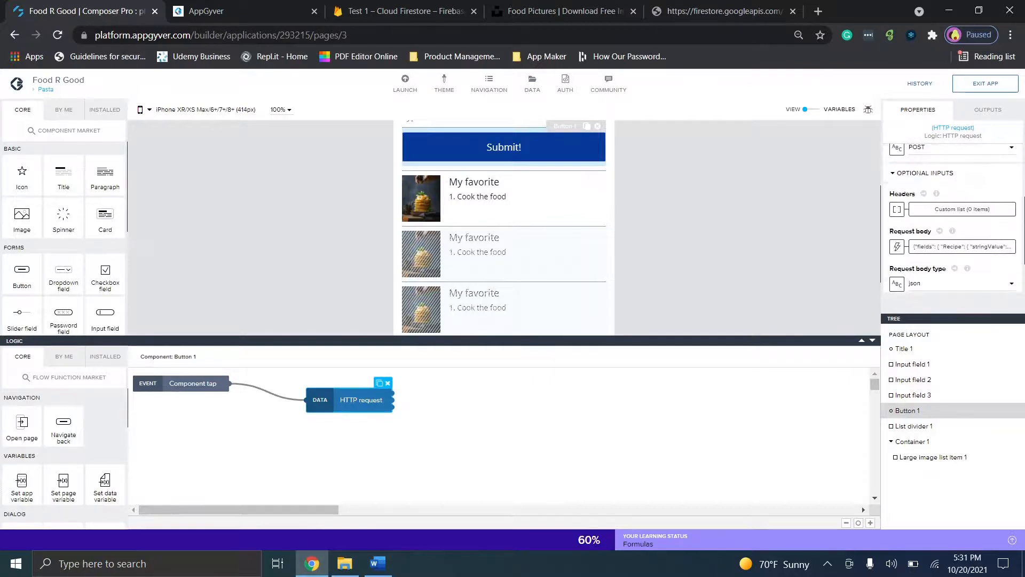
click(961, 246)
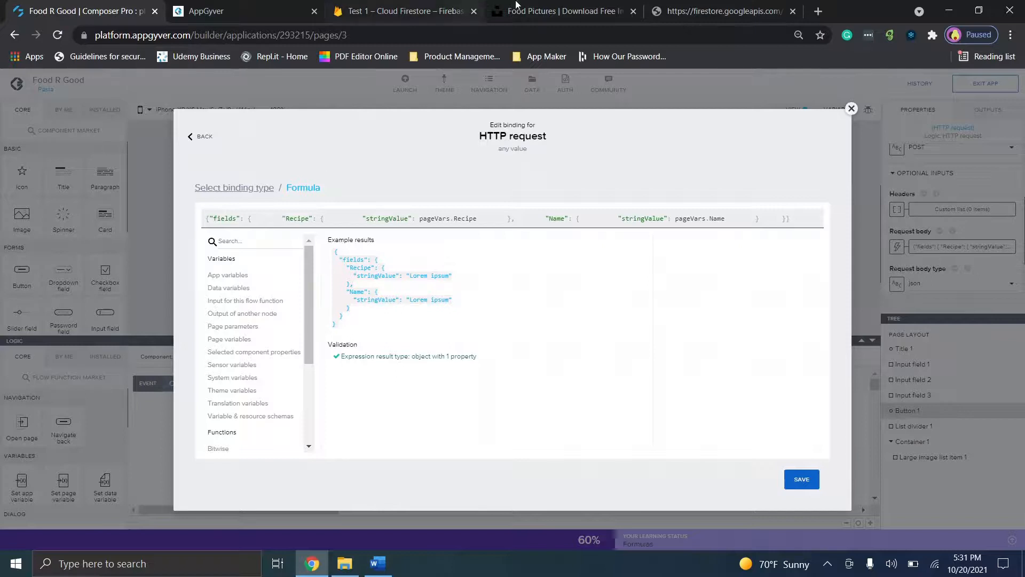
Check the Firestore documents response, close its page, and look over the Pasta preview before returning to the composer
click(759, 9)
click(495, 131)
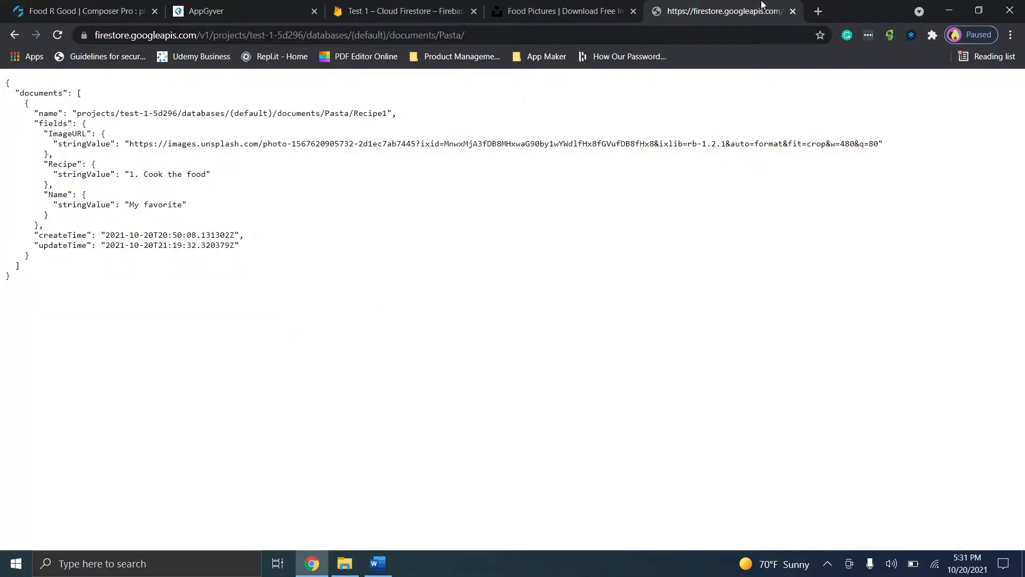
click(791, 11)
click(203, 7)
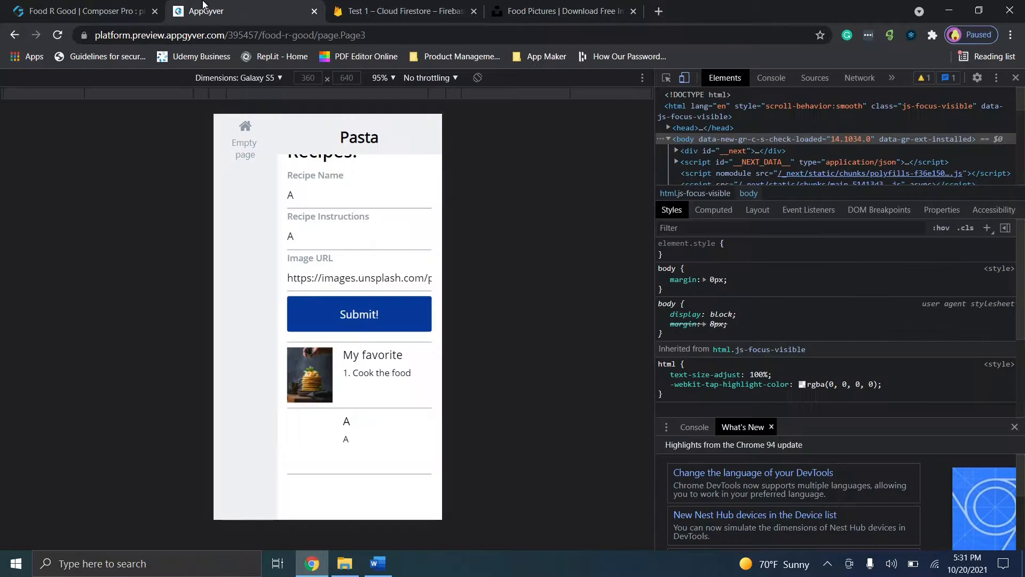
click(110, 2)
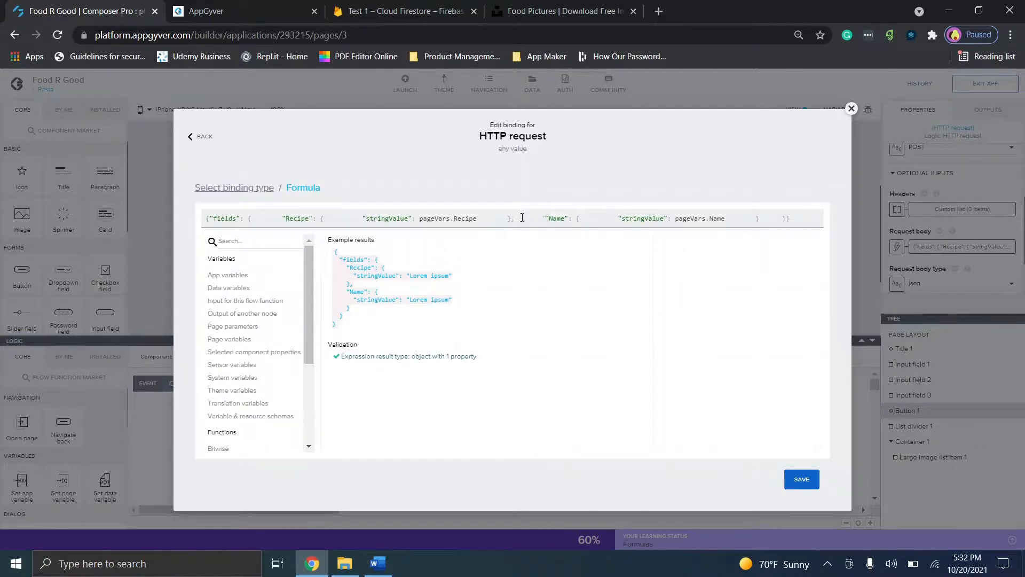
Duplicate the "Name" block at the end of the request body's fields, separated from the original by a comma
drag(515, 218, 761, 224)
key(ctrl+c)
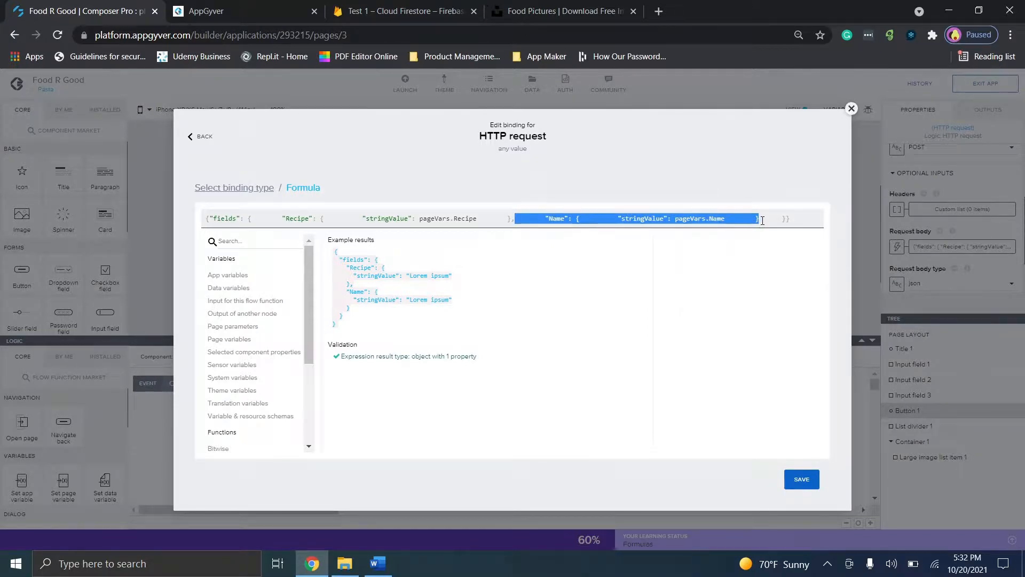
click(766, 221)
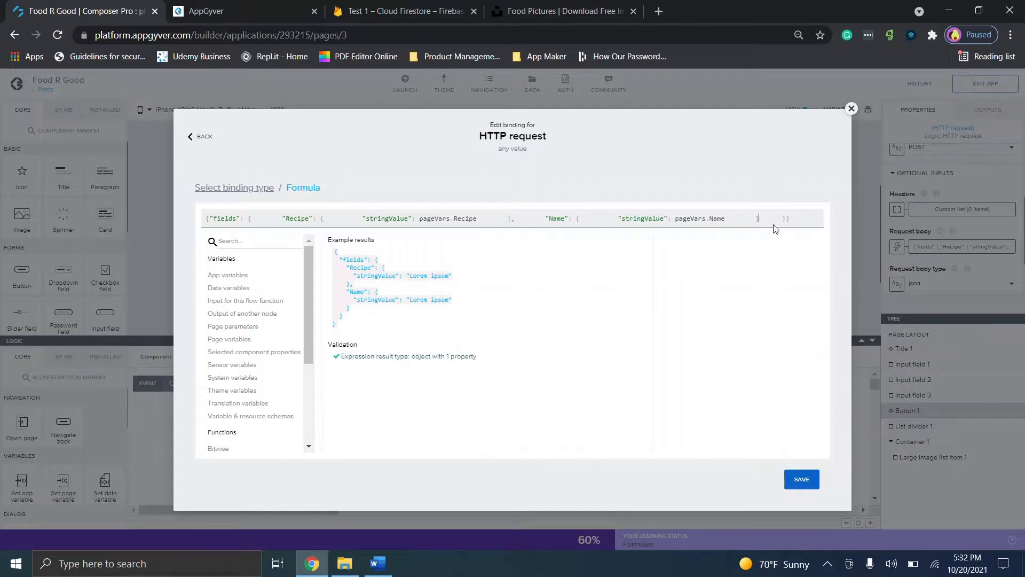
key(ctrl+v)
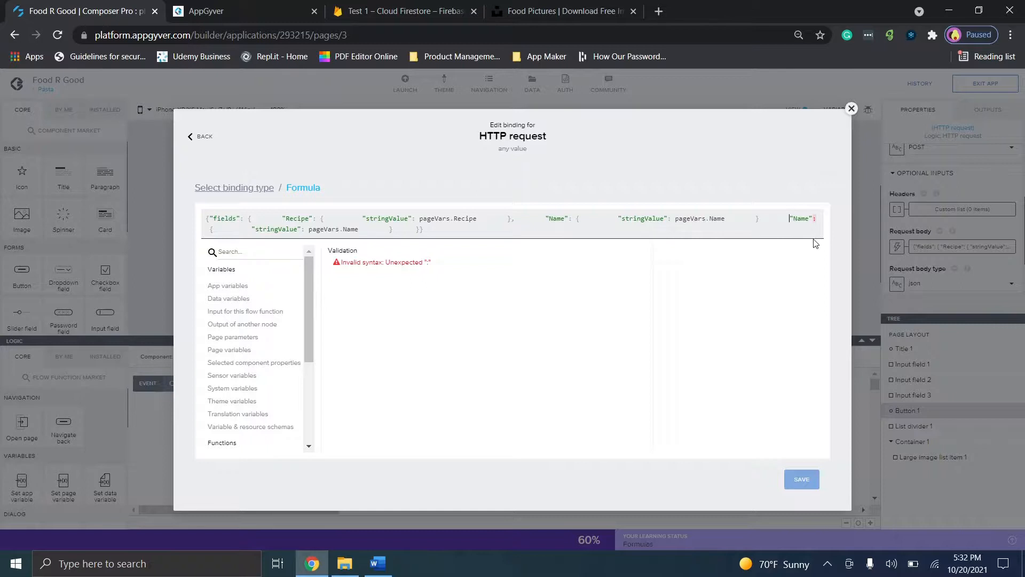
key(BackSpace)
key(BackSpace)
key(BackSpace)
key(BackSpace)
key(BackSpace)
key(BackSpace)
key(BackSpace)
key(BackSpace)
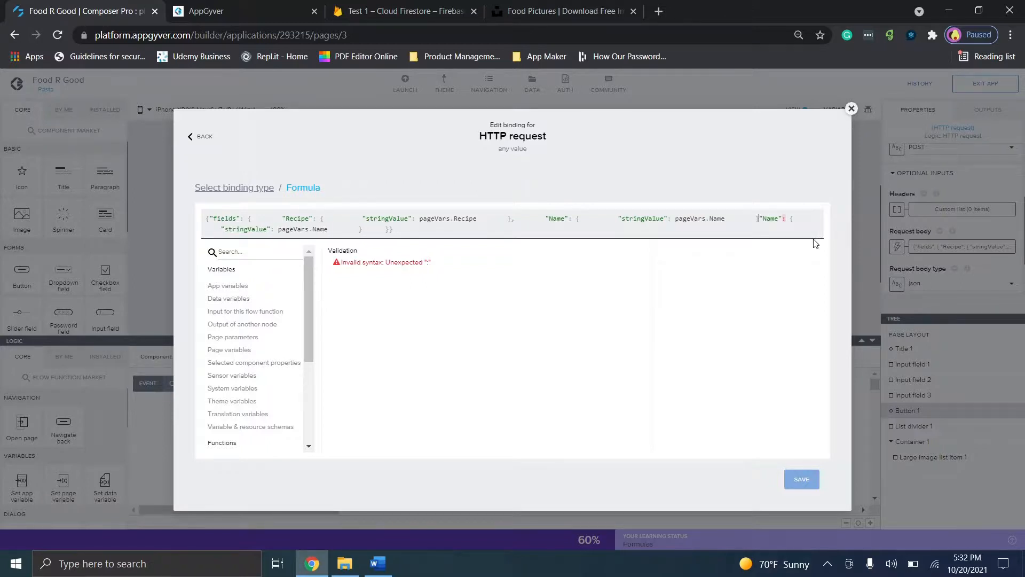
text(,)
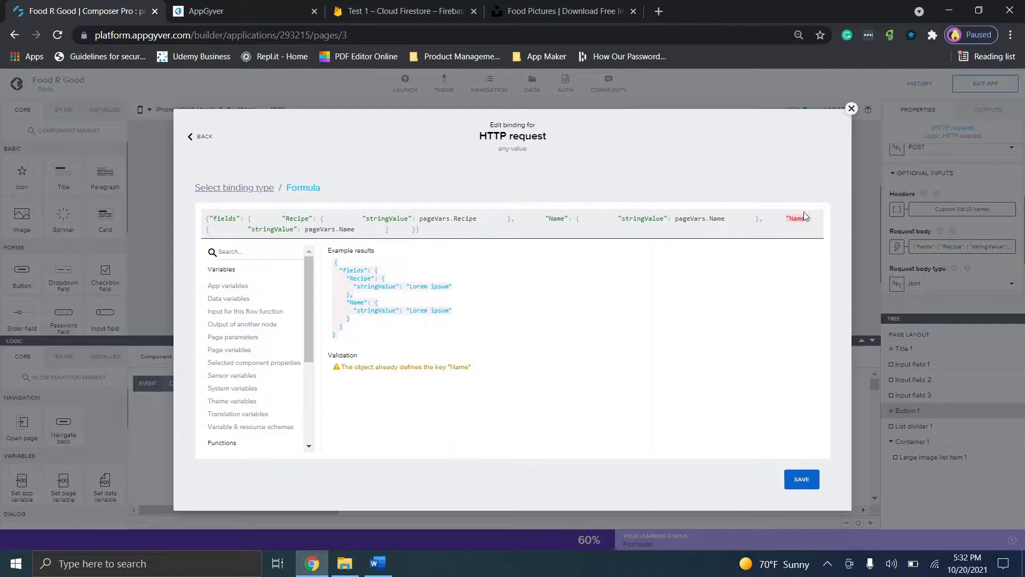
Rename the key of the duplicated block in the request body to "ImageURL"
key(BackSpace)
key(BackSpace)
key(BackSpace)
key(BackSpace)
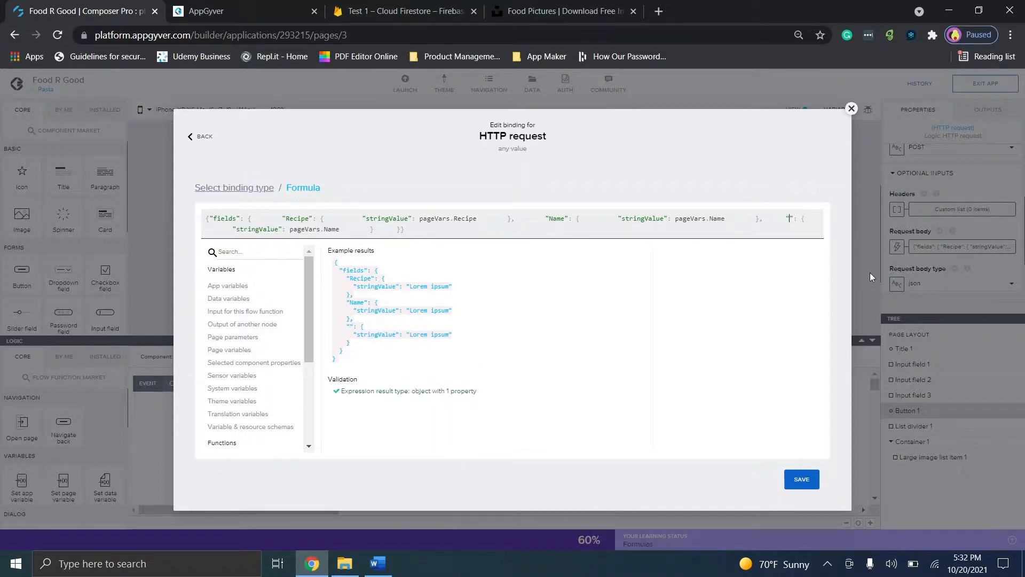
text(ImageURL)
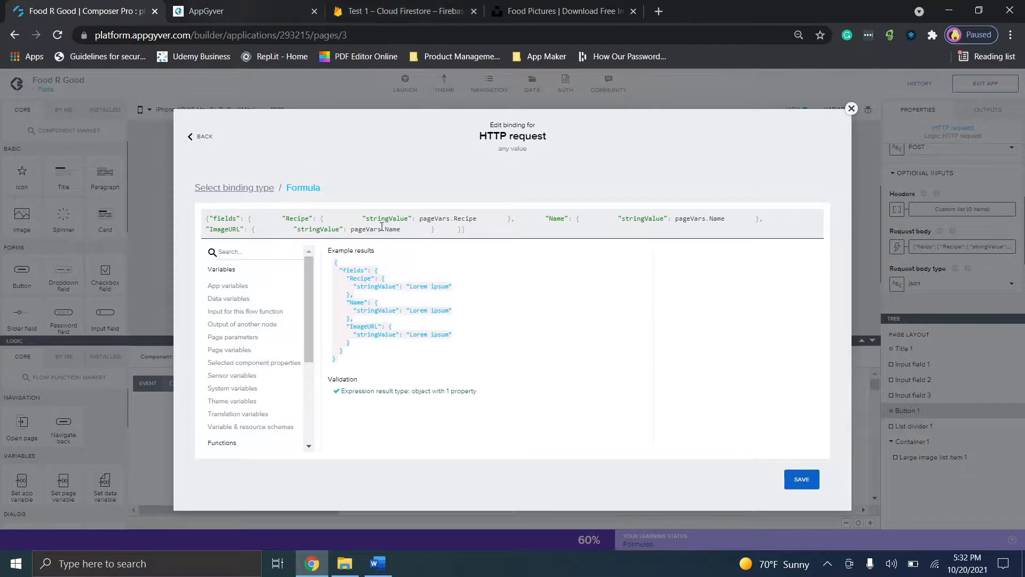
Set the ImageURL block's stringValue to pageVars.ImageURL and save the request body formula
click(402, 230)
key(BackSpace)
key(BackSpace)
key(BackSpace)
key(BackSpace)
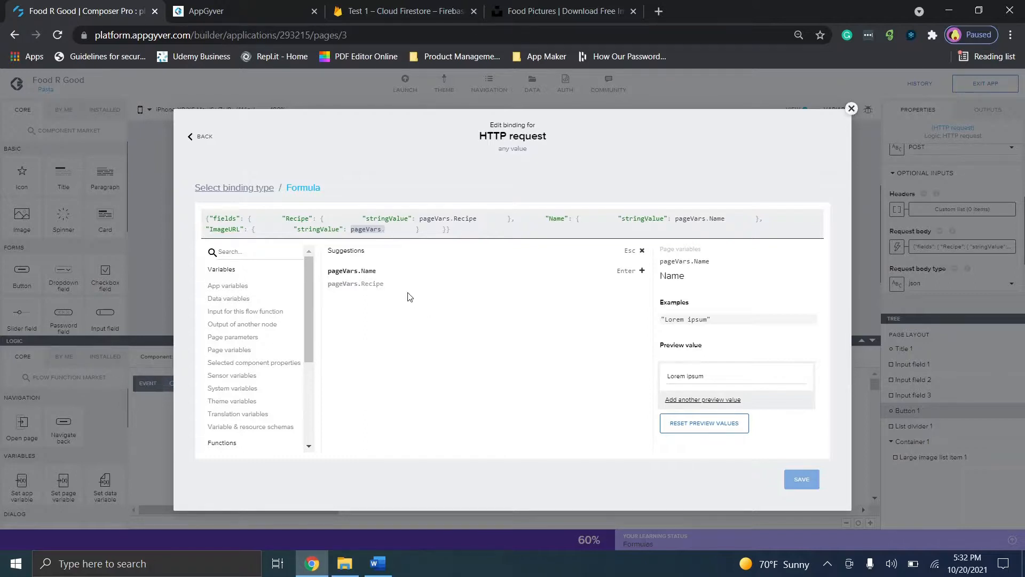
text(ImageURL)
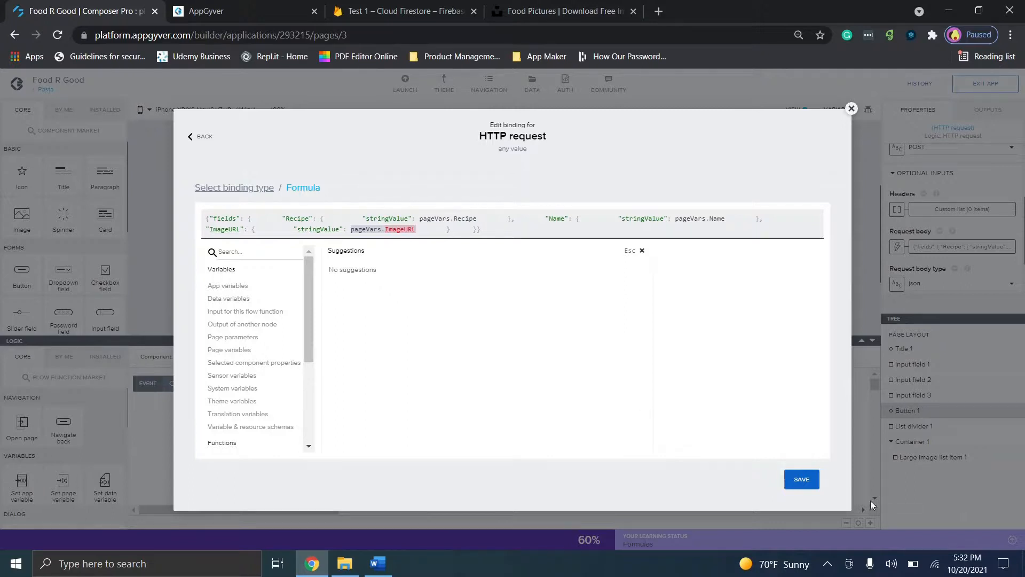
click(801, 480)
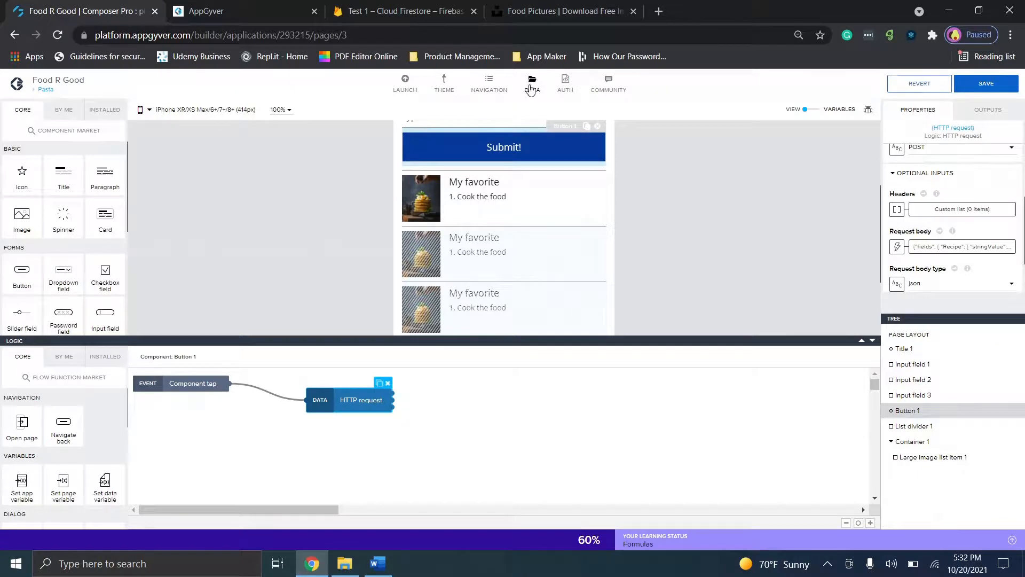
Add a text page variable named ImageURL to the Pasta page and save the app
click(813, 112)
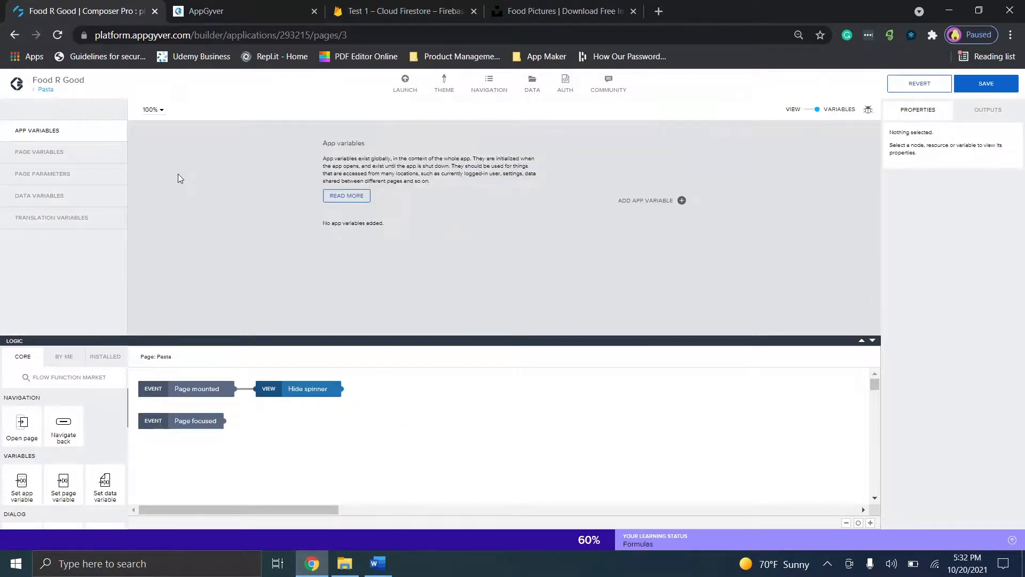
click(43, 153)
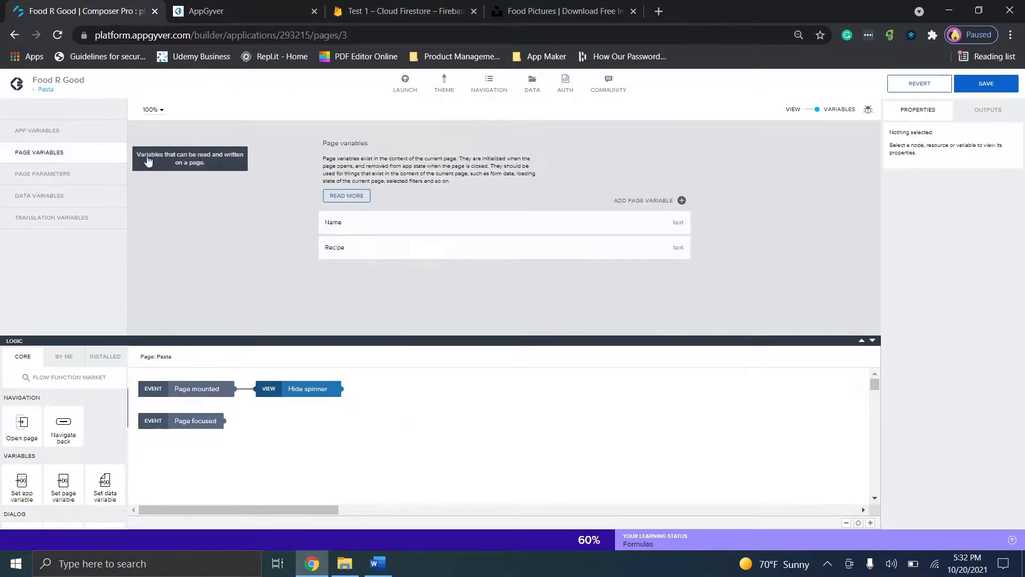
click(622, 201)
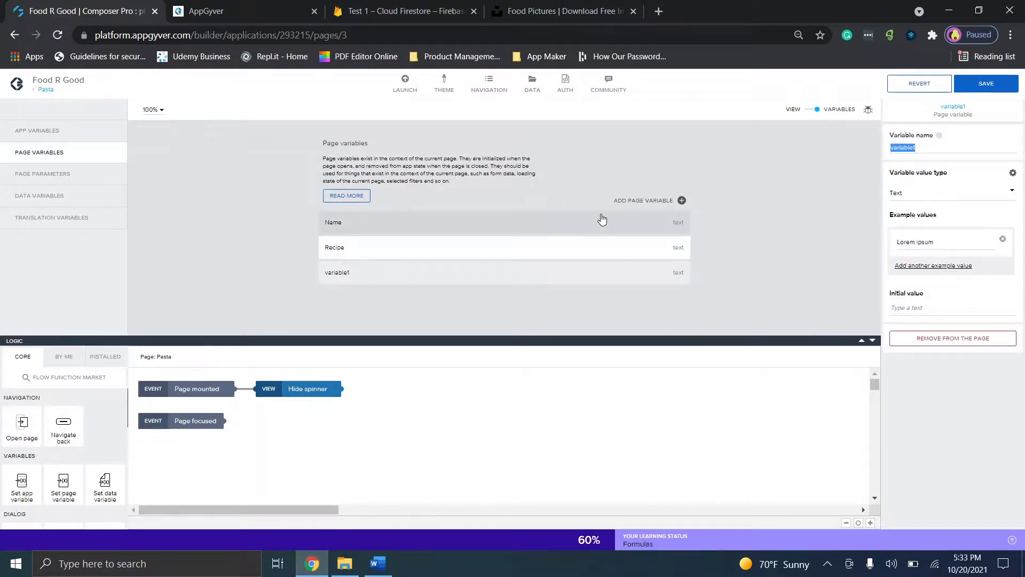
text(ImageURL)
click(994, 87)
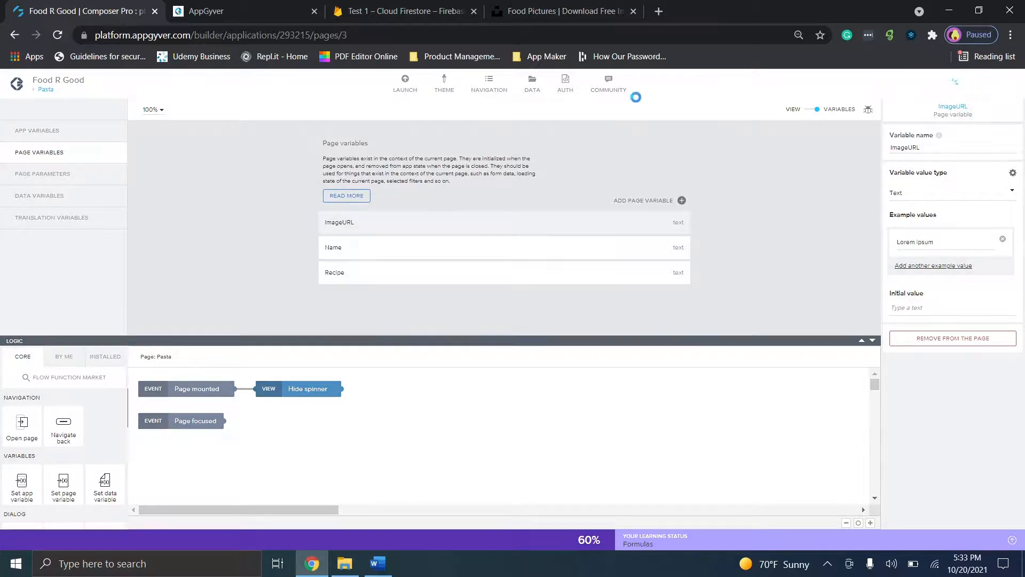
Delete the document of the recipe named A from the Pasta collection in Cloud Firestore
click(273, 6)
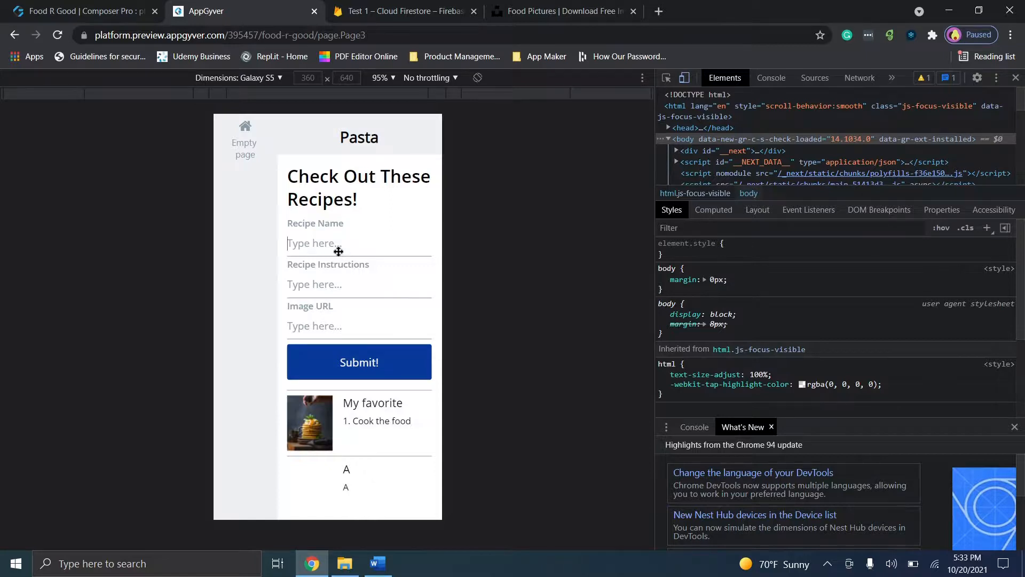
click(353, 11)
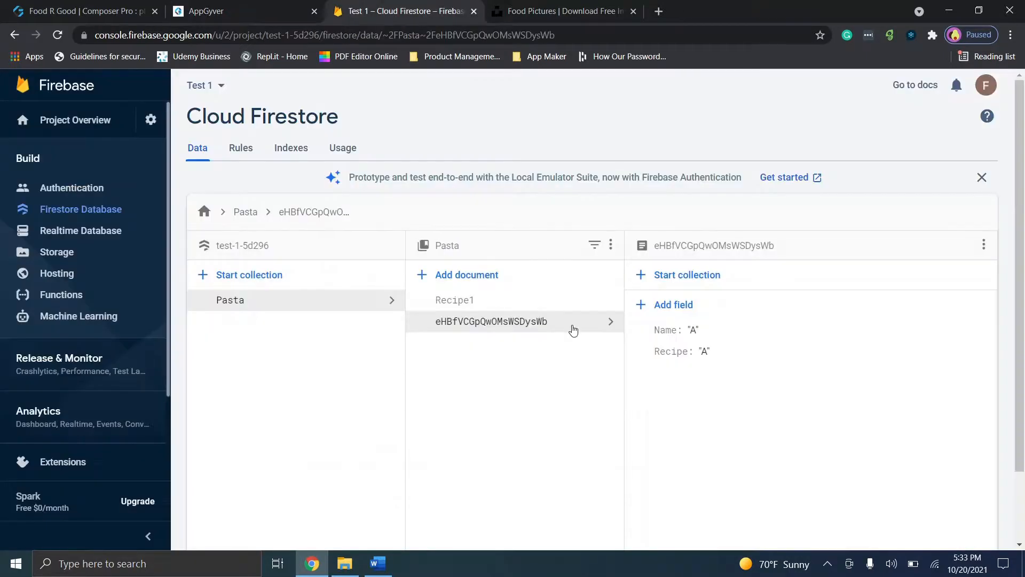
click(984, 244)
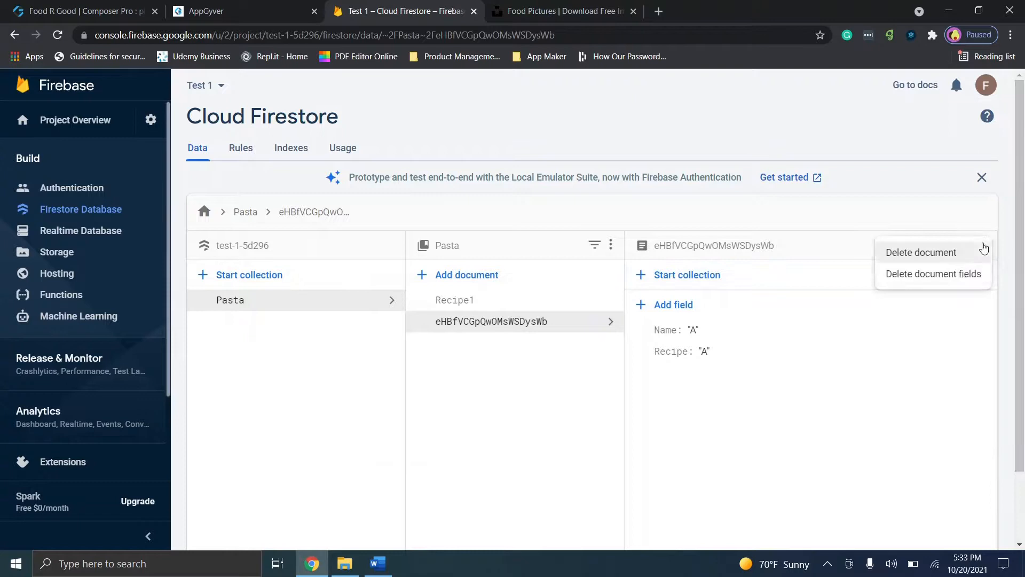
click(937, 253)
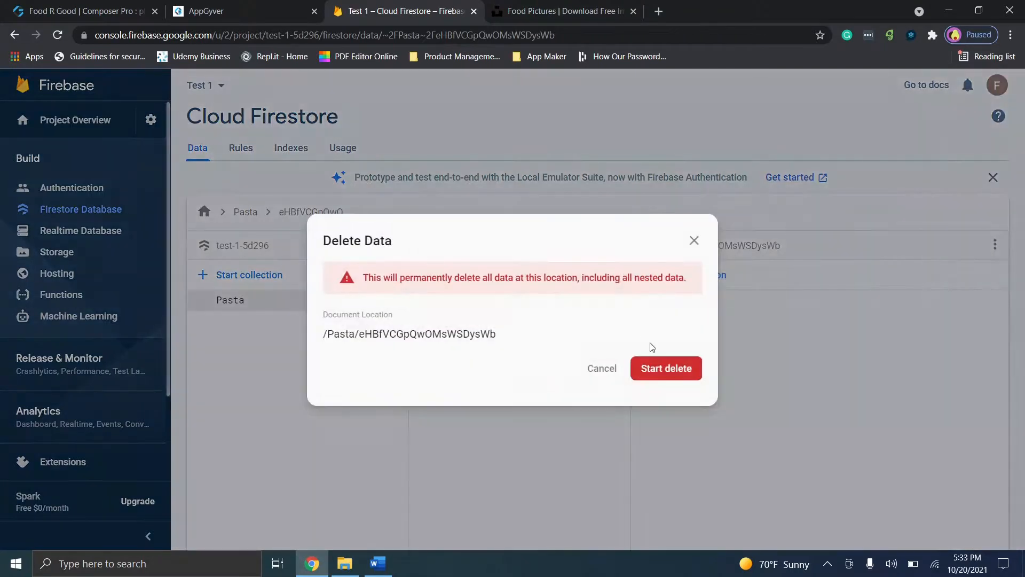
click(665, 372)
Enter FINAL as the recipe name and instructions in the AppGyver preview, and clear the pasted Image URL
click(291, 9)
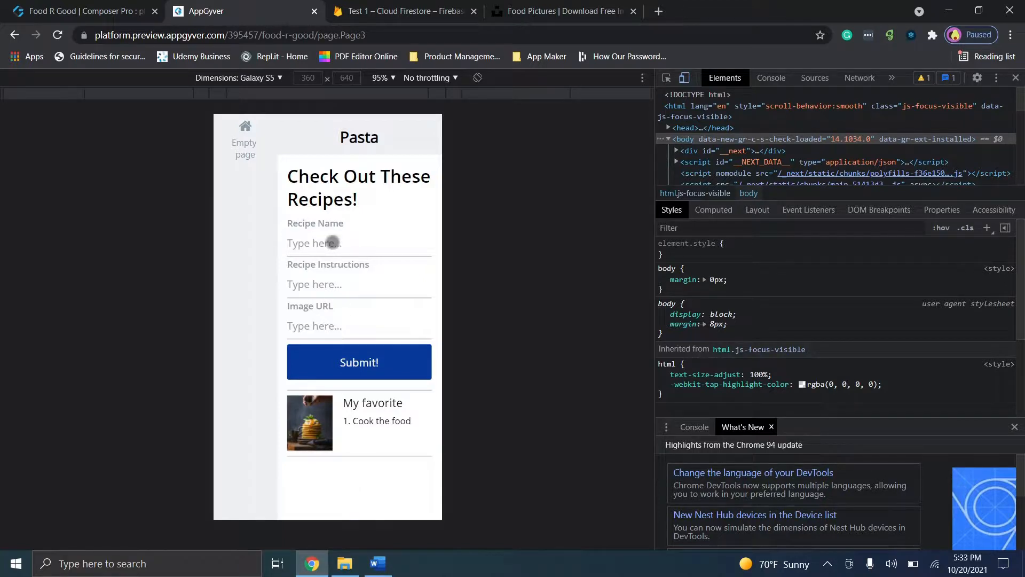
text(FlNAL)
key(Tab)
text(FINAL)
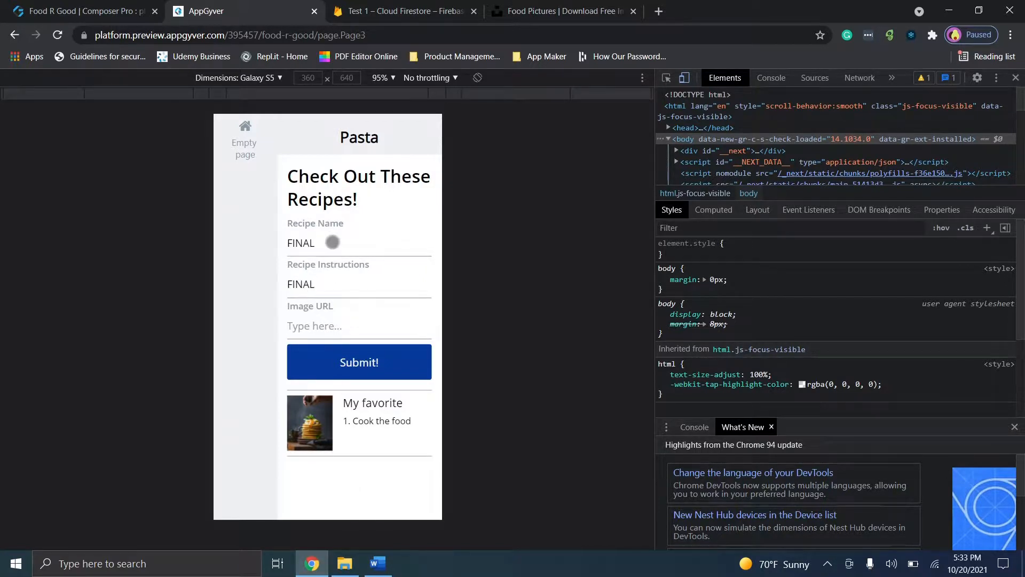
key(Tab)
key(ctrl+v)
key(ctrl+a)
key(BackSpace)
Copy the image address of the pancake stack photo from the Unsplash food results
click(511, 11)
right_click(514, 334)
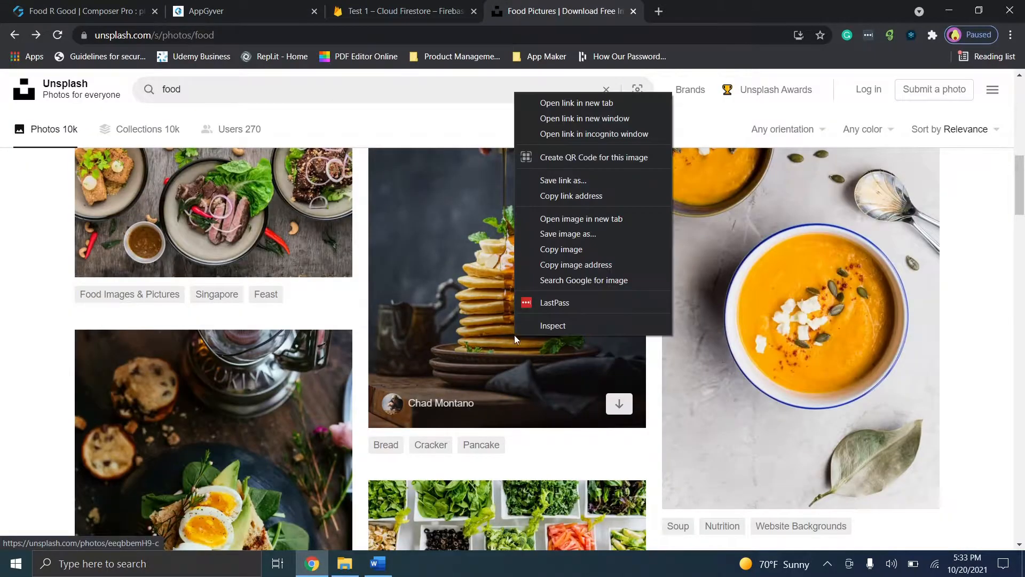
click(596, 271)
Paste the copied address as the Image URL in the preview, submit the recipe, and open the FINAL recipe's detail page
key(ctrl+Tab)
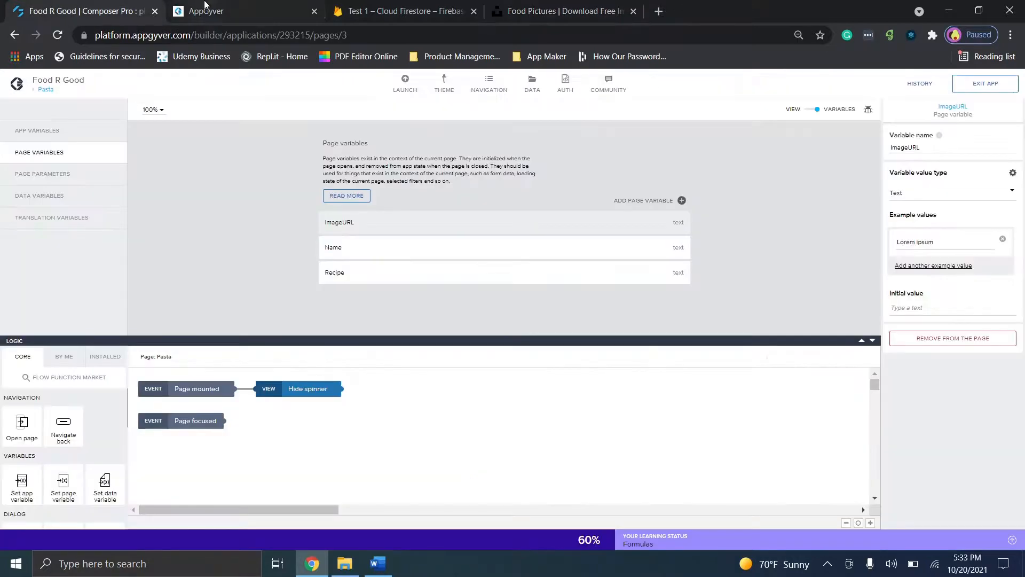
key(ctrl+Tab)
key(ctrl+v)
click(385, 369)
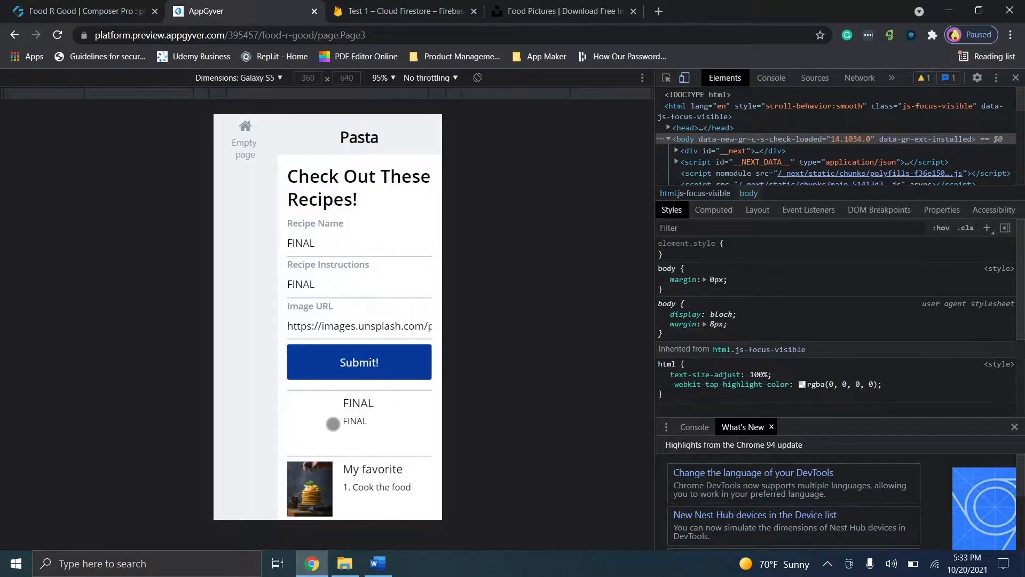
click(333, 423)
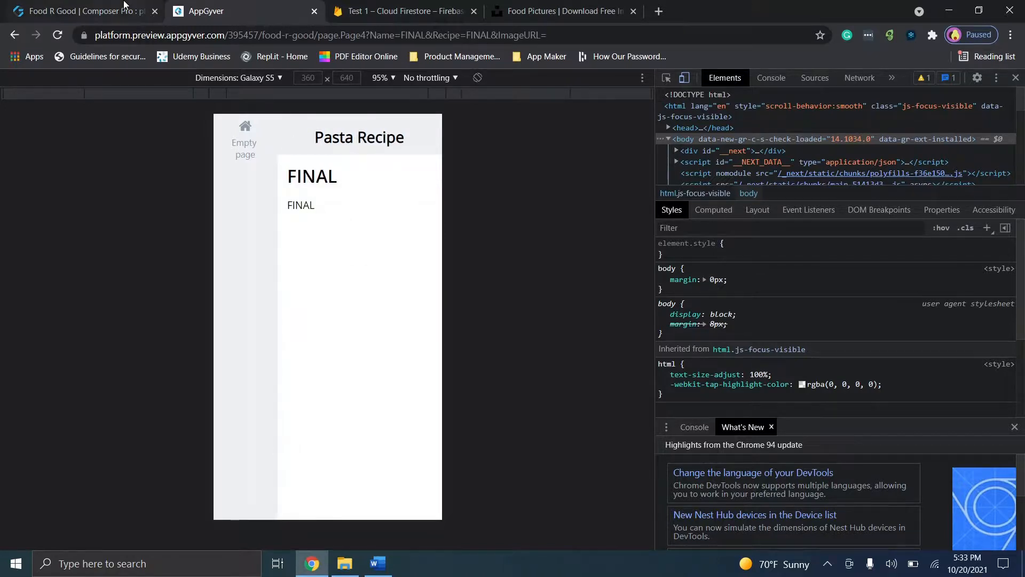
Inspect the Pasta page's Submit! button in the composer, and check the FINAL recipe's stored fields in Cloud Firestore
click(108, 11)
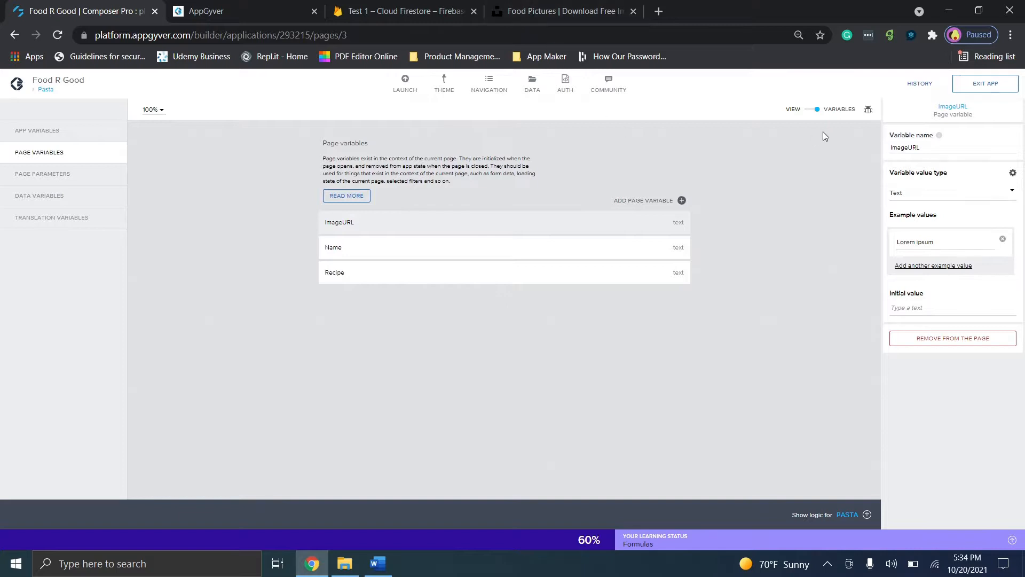
click(813, 111)
click(812, 110)
click(813, 110)
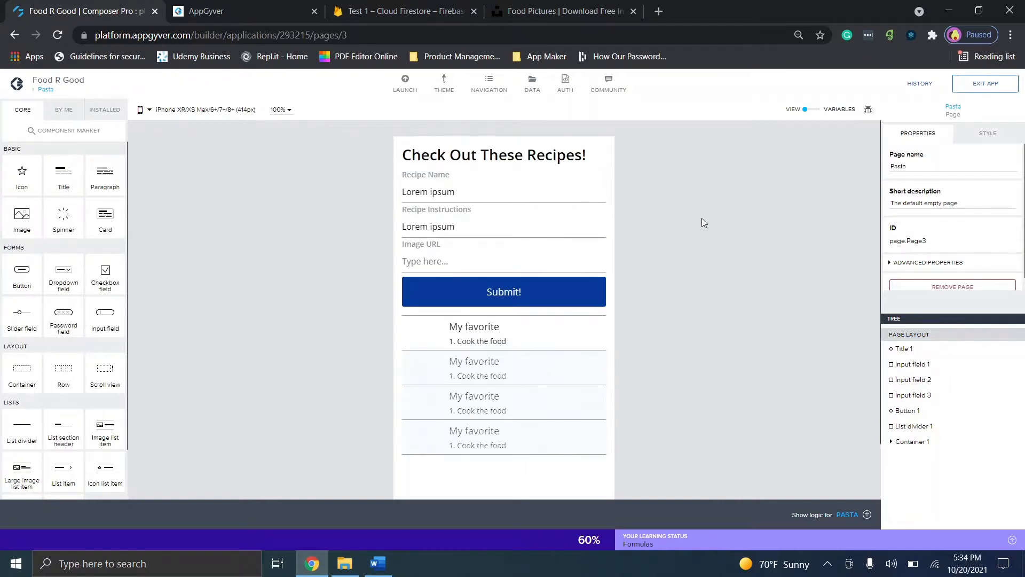
click(507, 303)
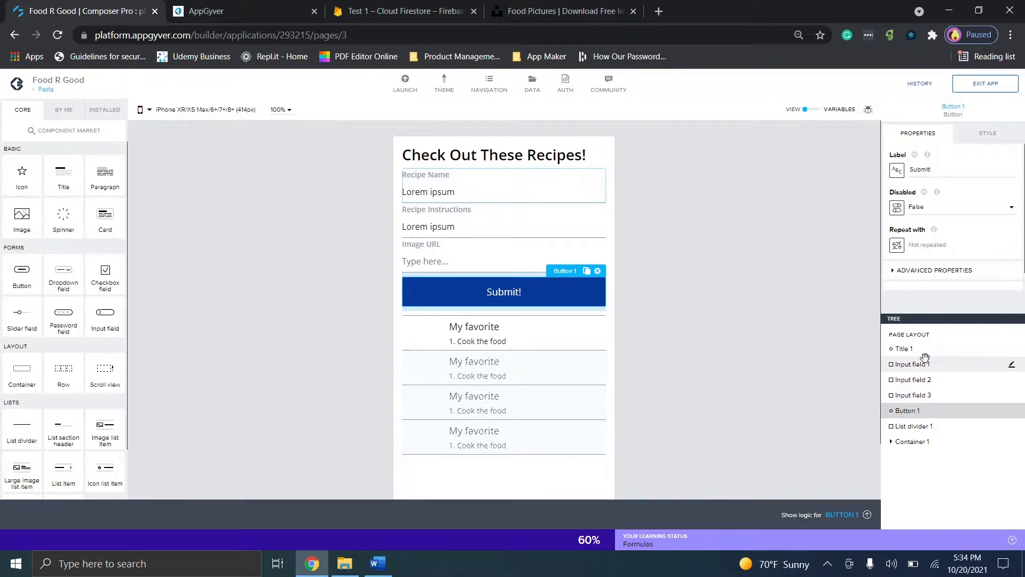
click(416, 11)
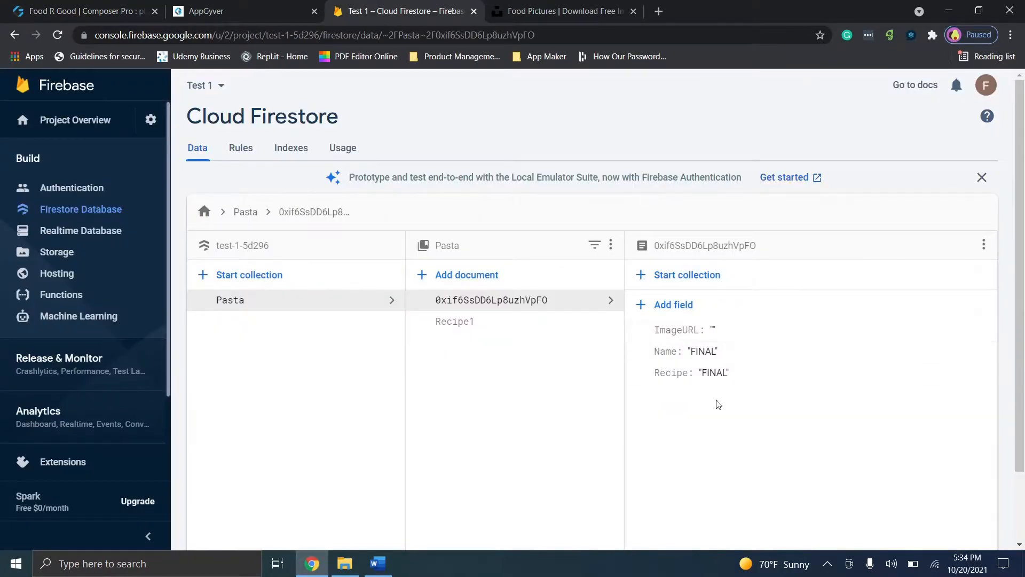
In the AppGyver composer, bind the Image URL input field's value to the ImageURL page variable and save the app
click(148, 5)
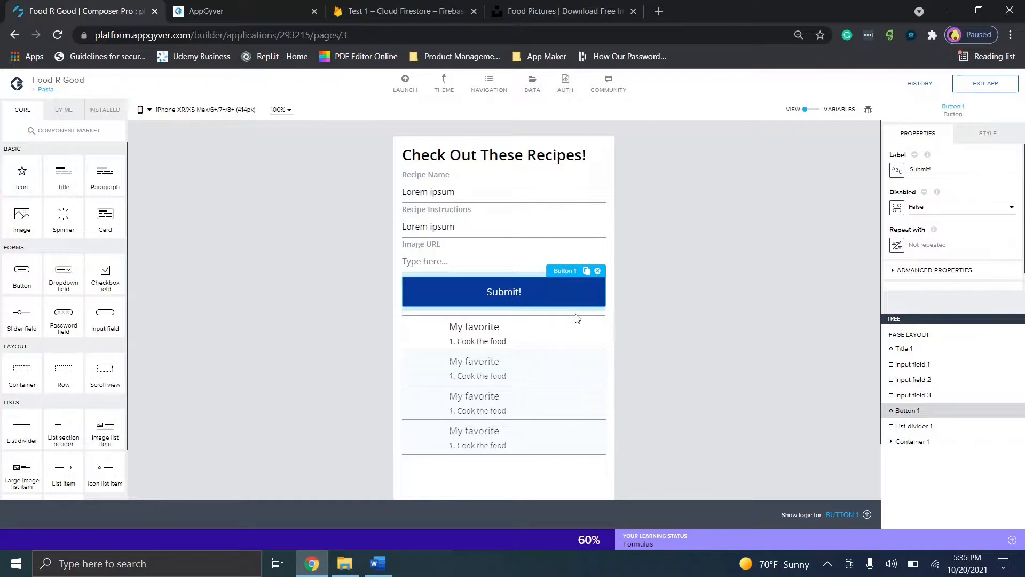
click(487, 269)
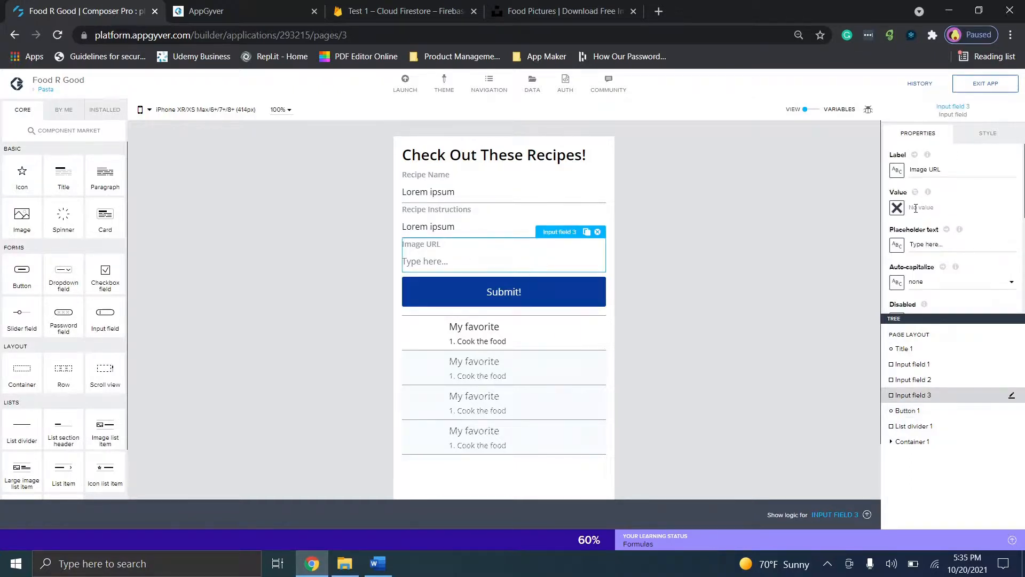
click(897, 207)
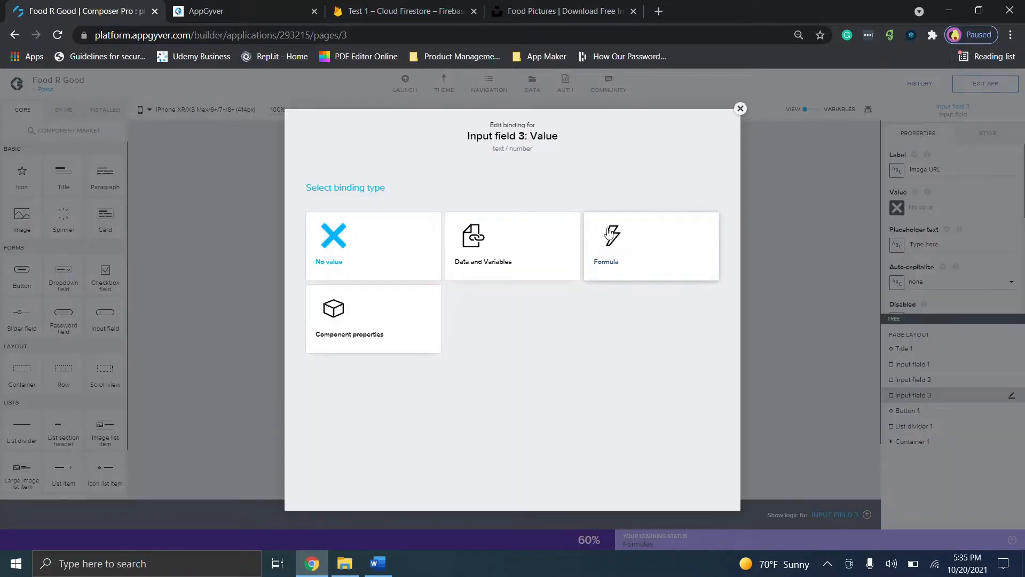
click(547, 254)
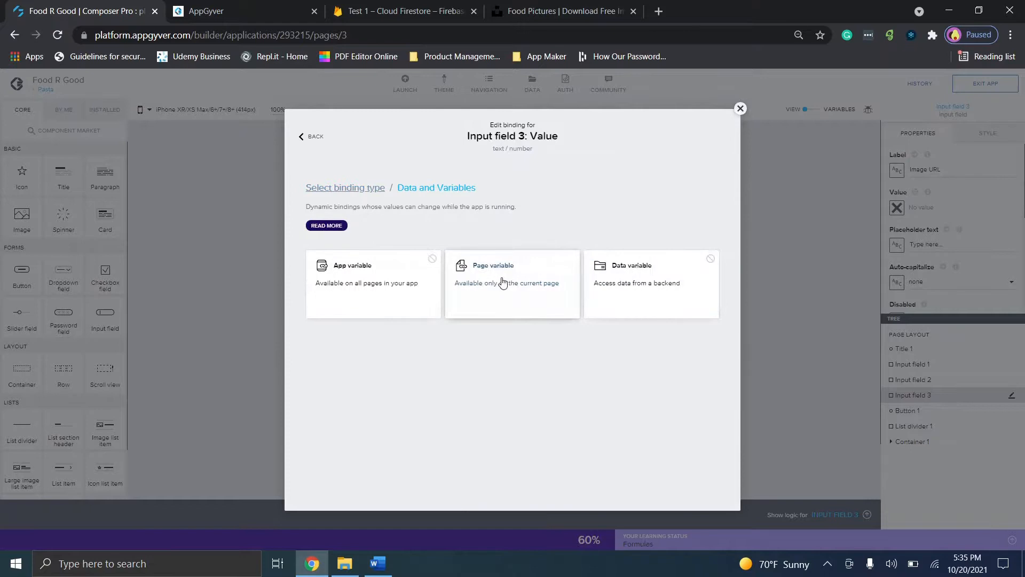
click(503, 283)
click(468, 273)
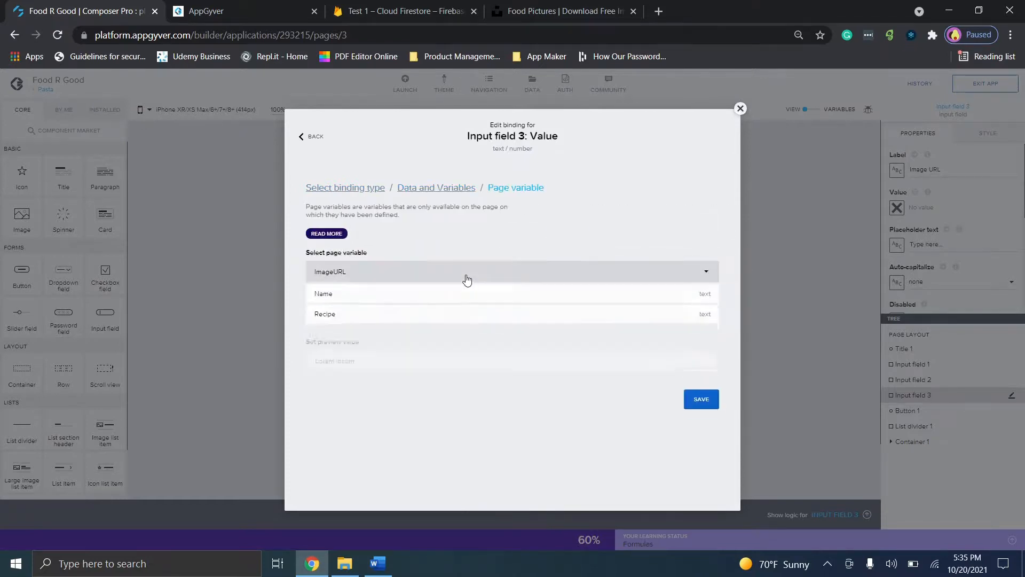
click(699, 365)
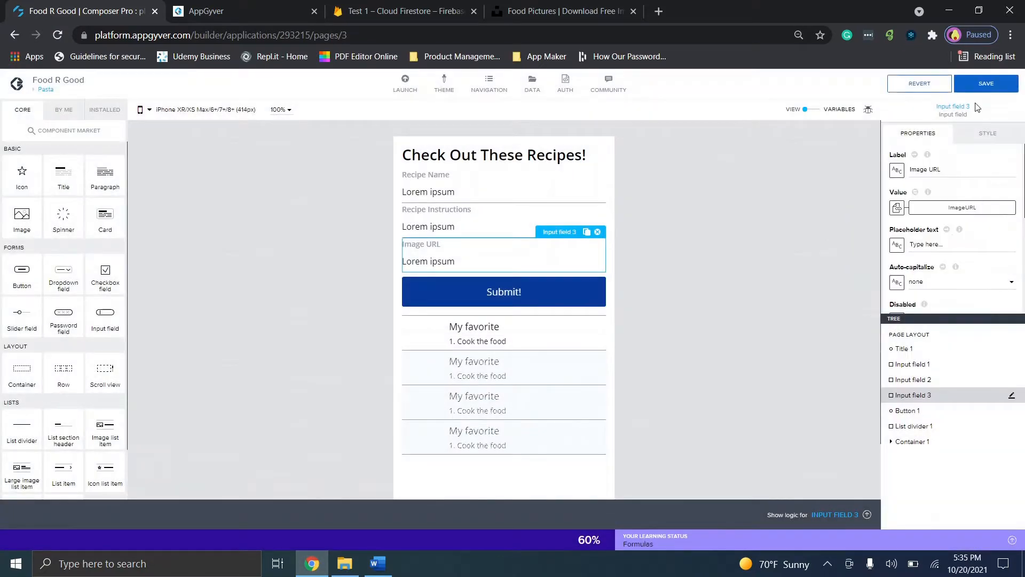
click(982, 87)
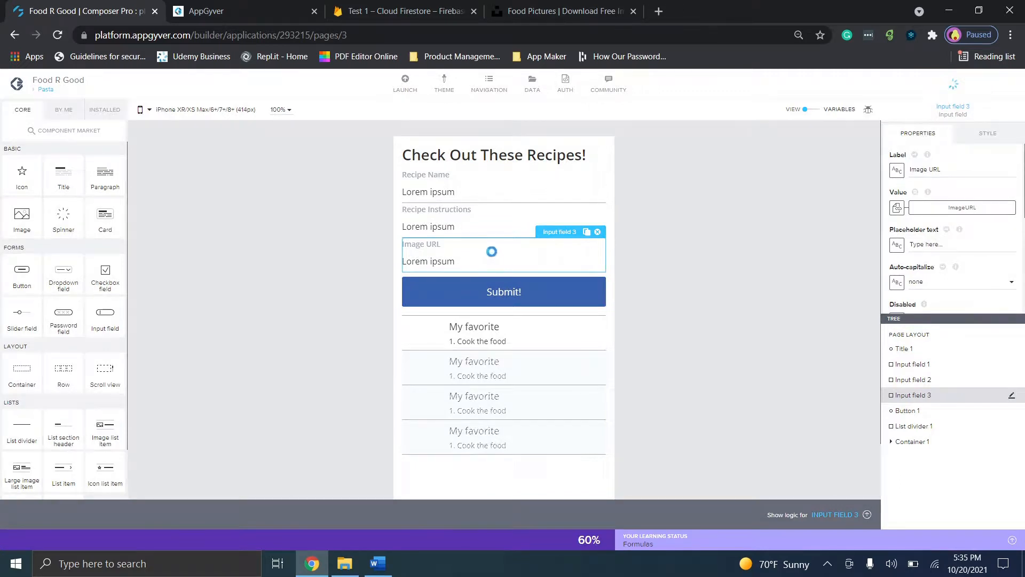
In the AppGyver preview, submit a Pasta recipe named "We did it!" with instructions "Insctructions" and the copied image address as Image URL
click(267, 5)
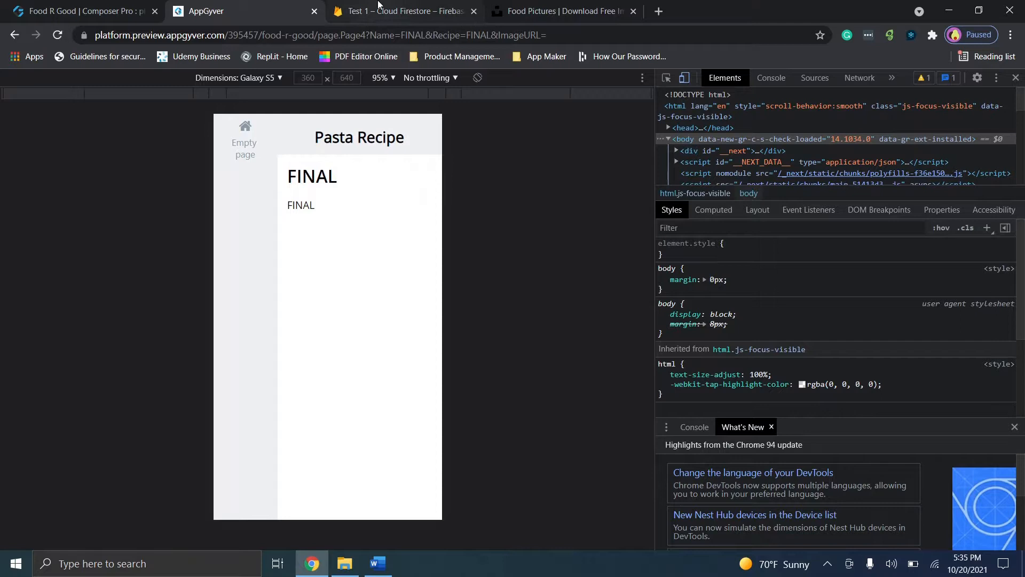
click(246, 145)
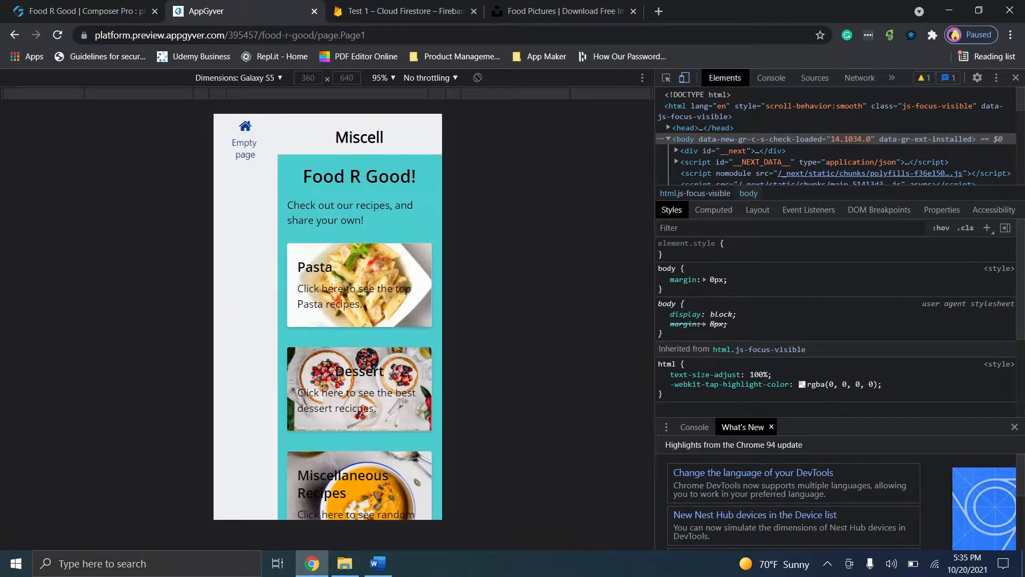
click(407, 293)
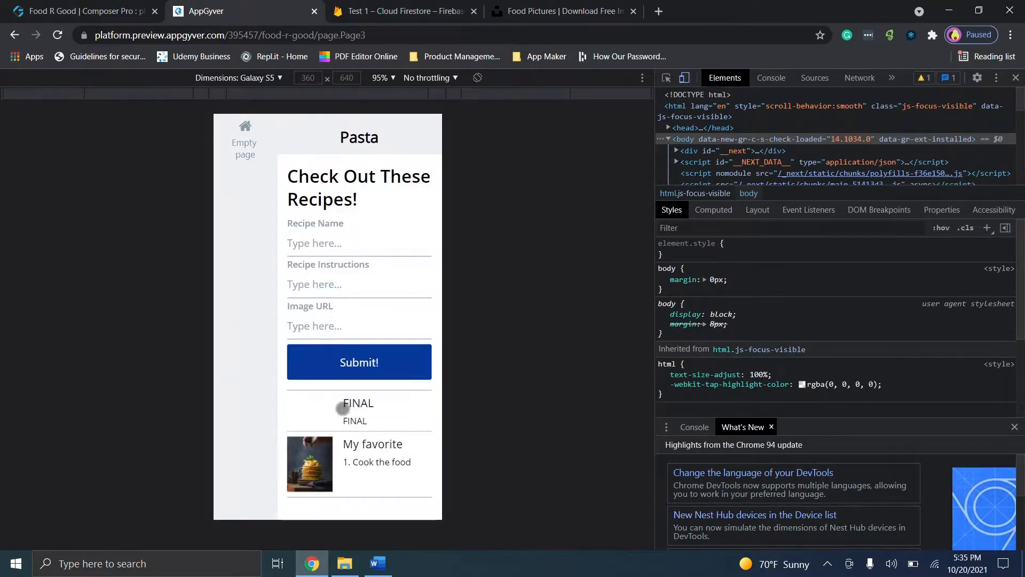
click(317, 243)
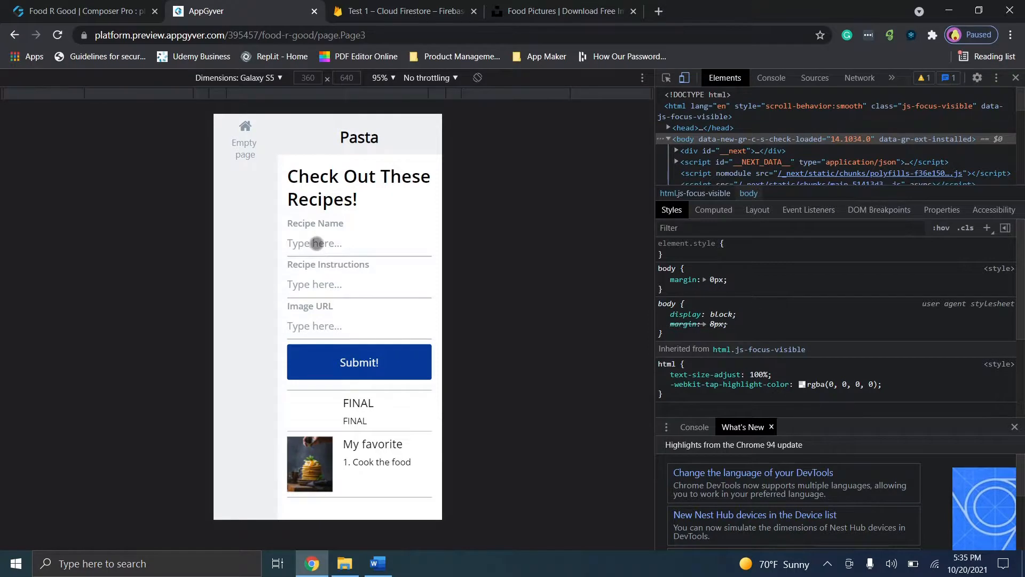
text(We)
text( did it!)
text(Insct)
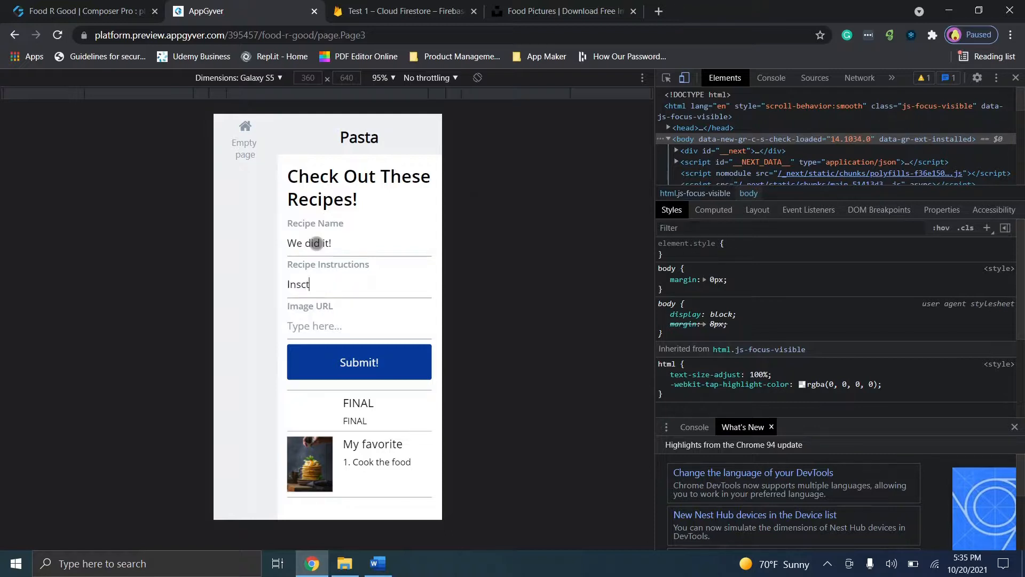
text(ructions)
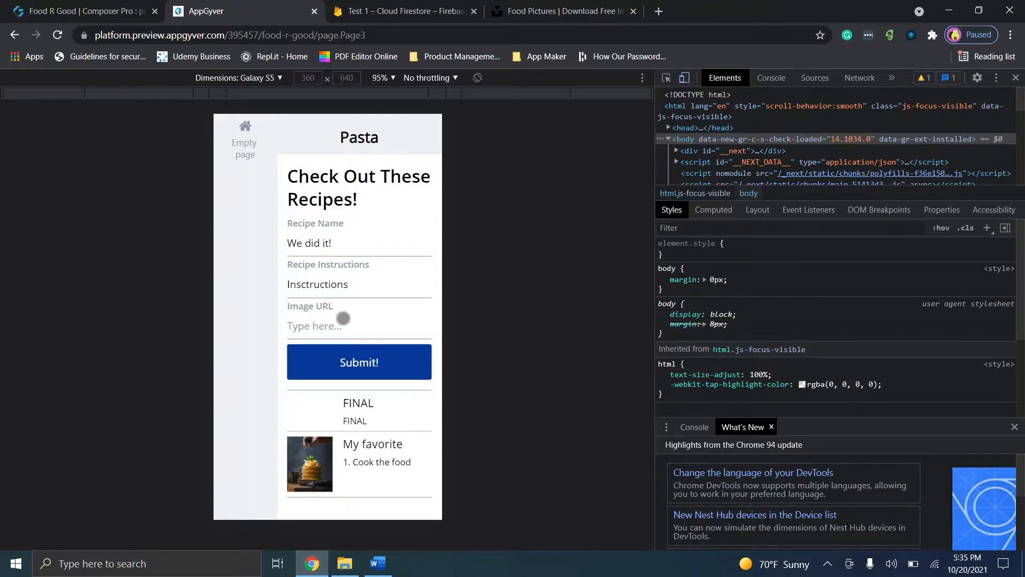
key(ctrl+v)
click(356, 365)
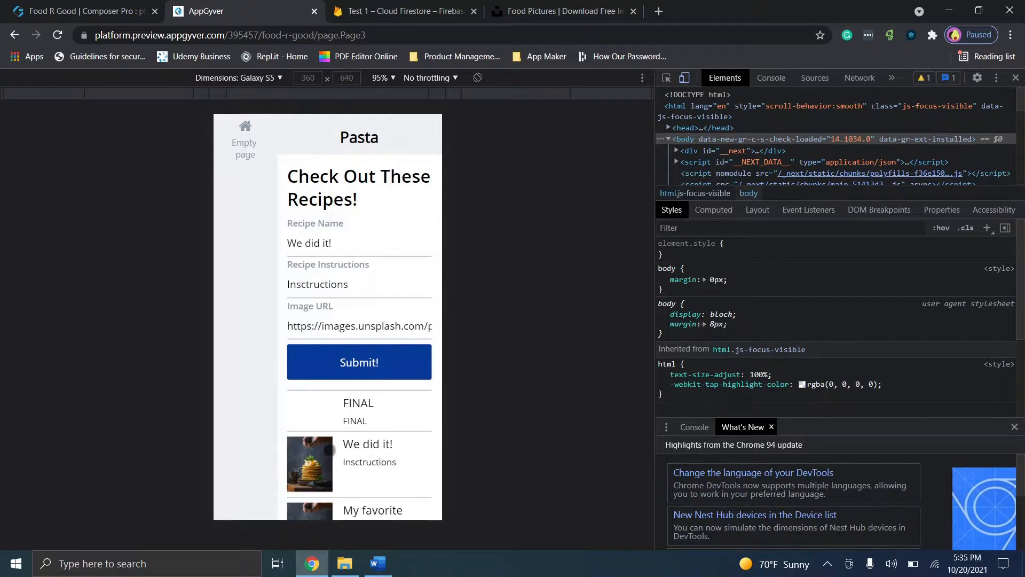
Review the Pasta data resource's Get Collection test page in the composer's data configurator, and return to the page canvas
click(88, 11)
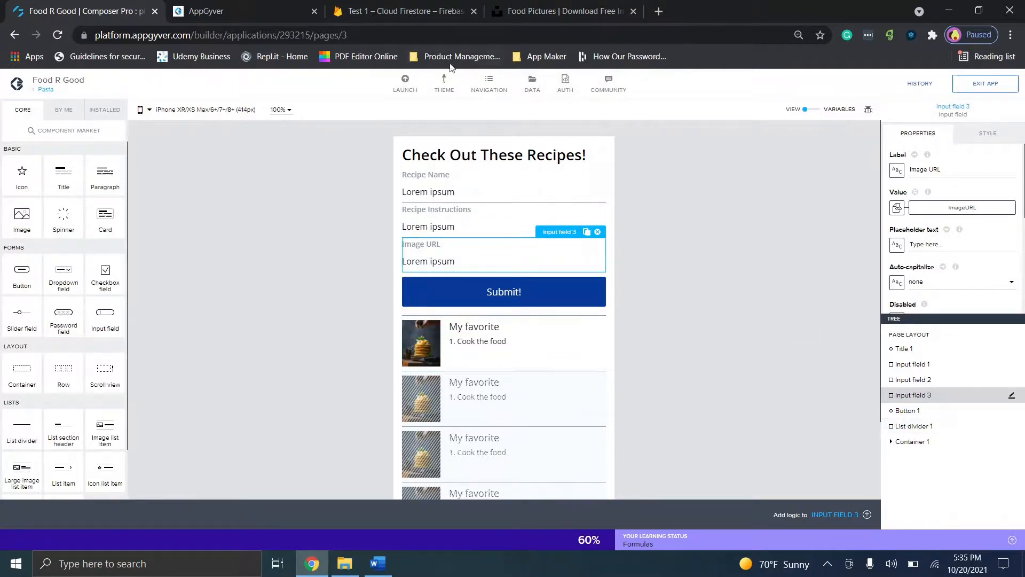
click(527, 85)
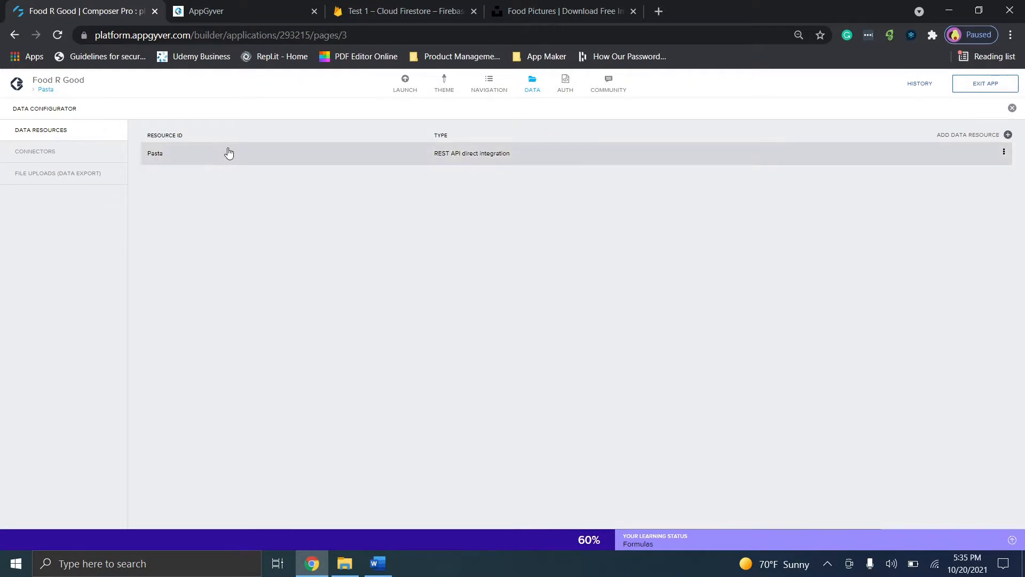
click(432, 154)
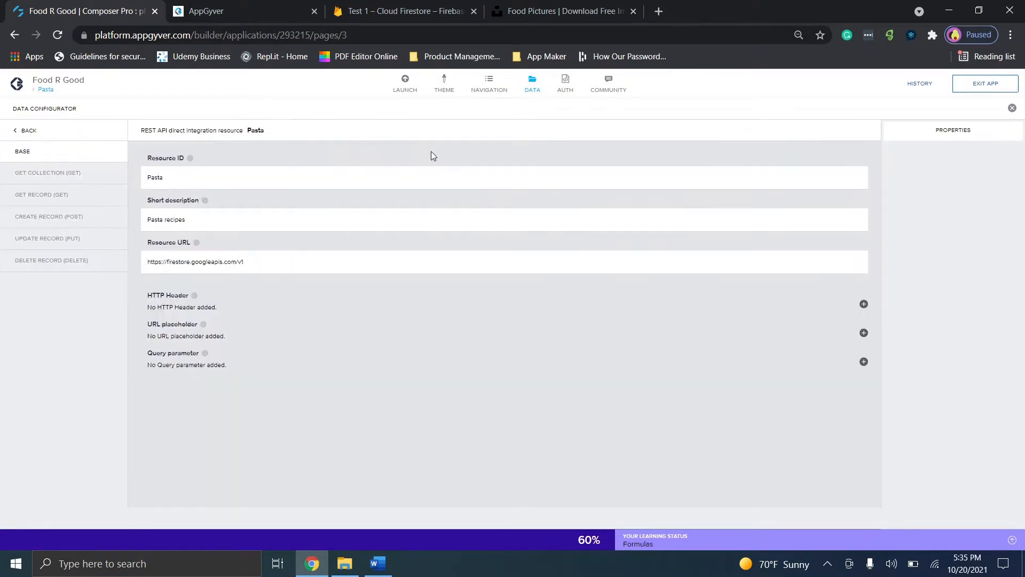
click(63, 175)
click(253, 158)
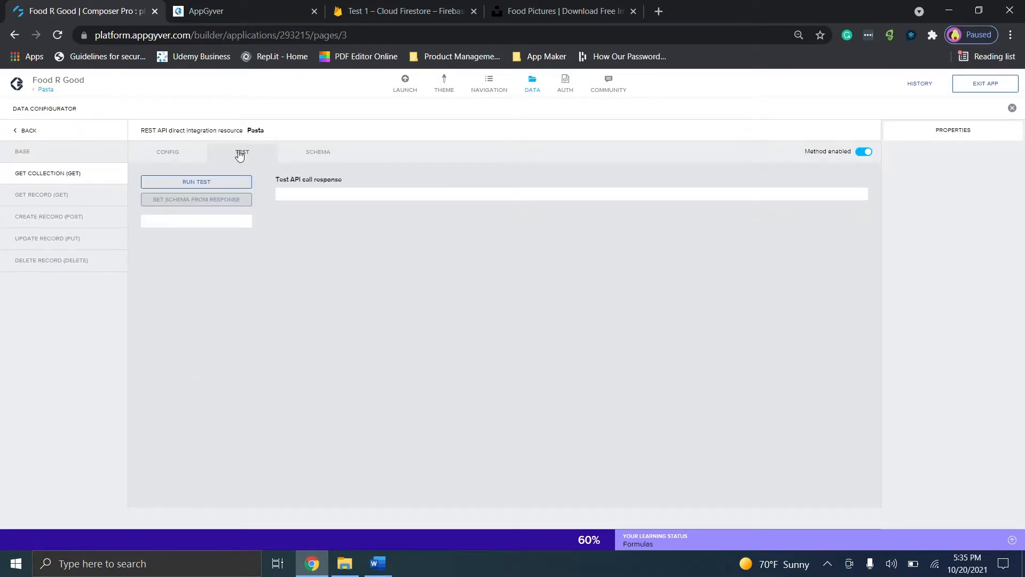
click(531, 85)
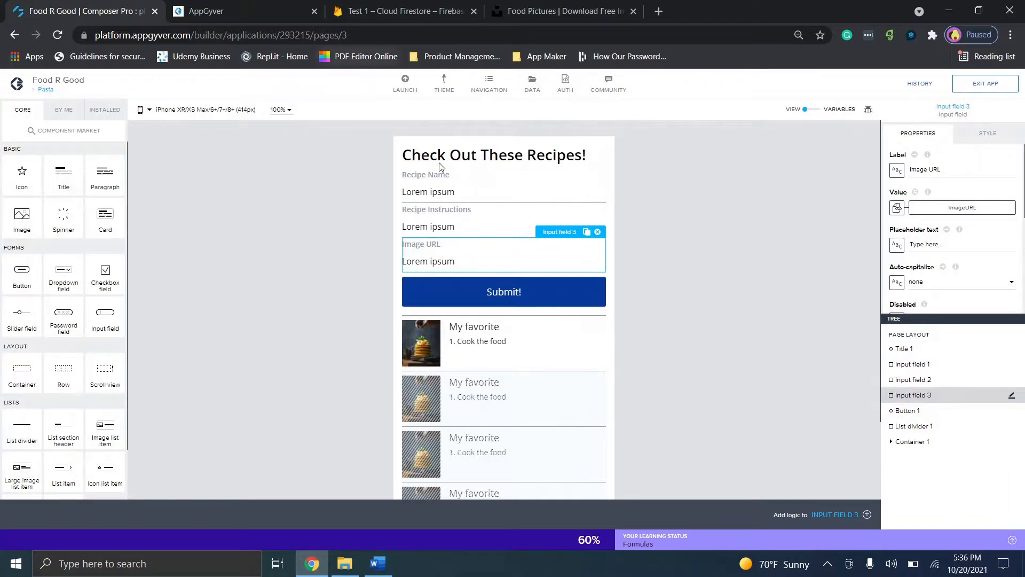
View the detail pages of the "We did it!" and "My favorite" recipes in the AppGyver preview
click(266, 5)
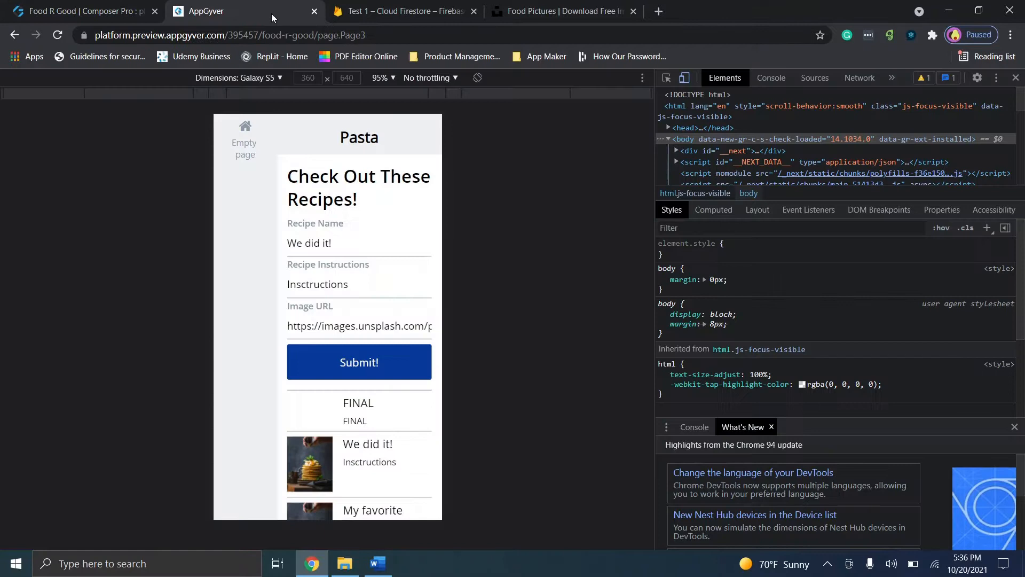
click(309, 460)
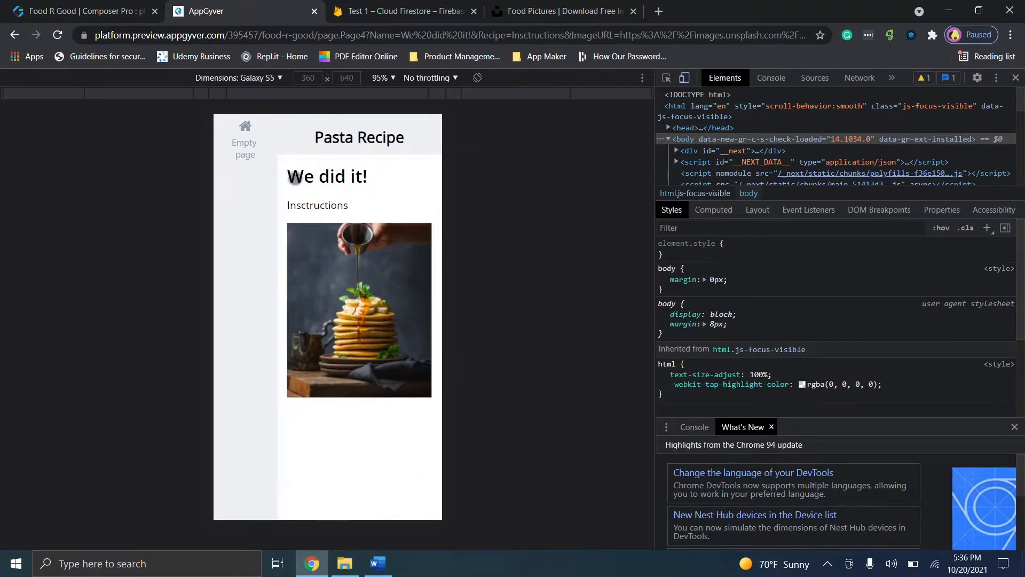
click(245, 142)
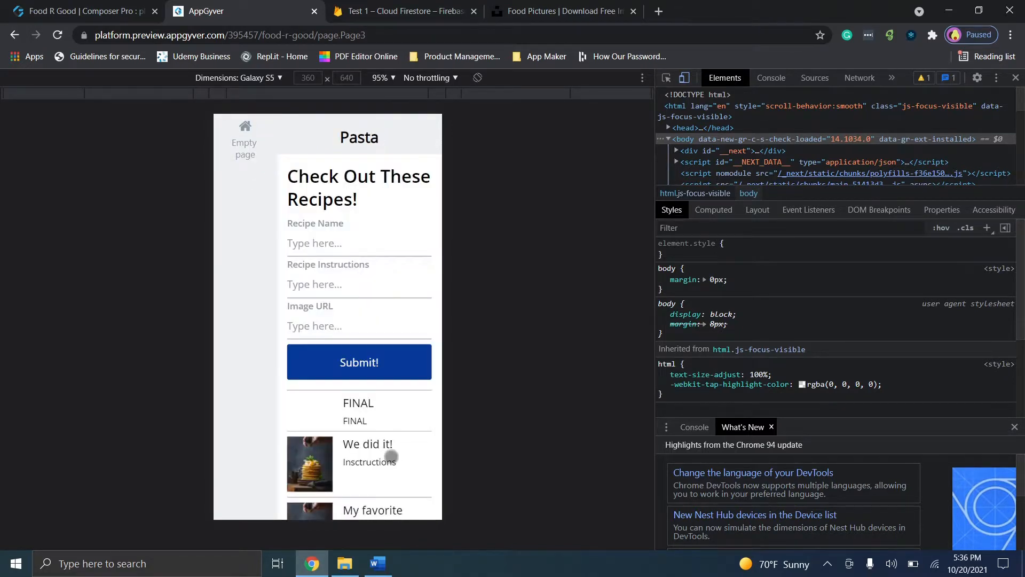
click(391, 457)
click(249, 154)
click(344, 286)
drag(355, 336, 363, 227)
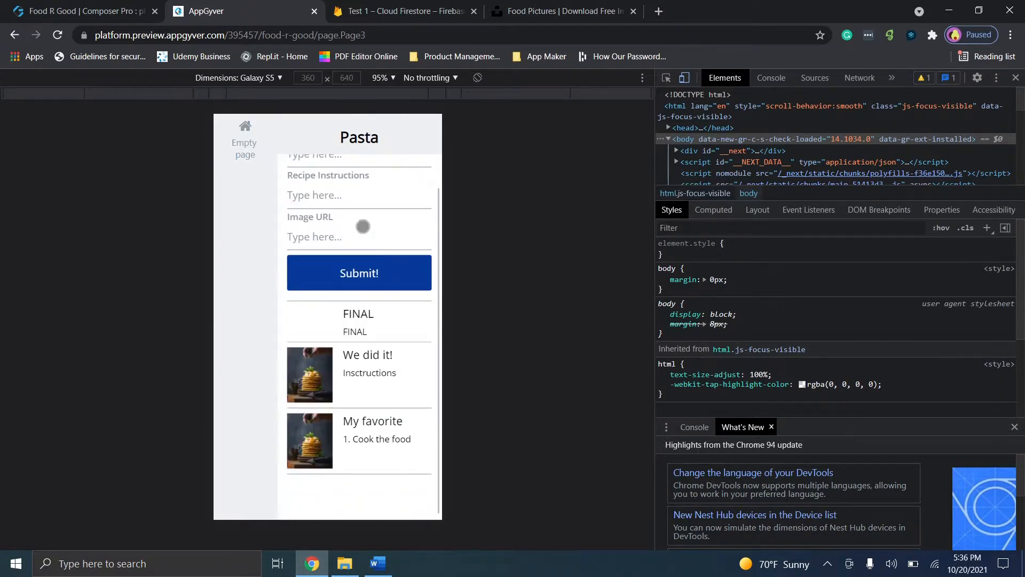
click(330, 435)
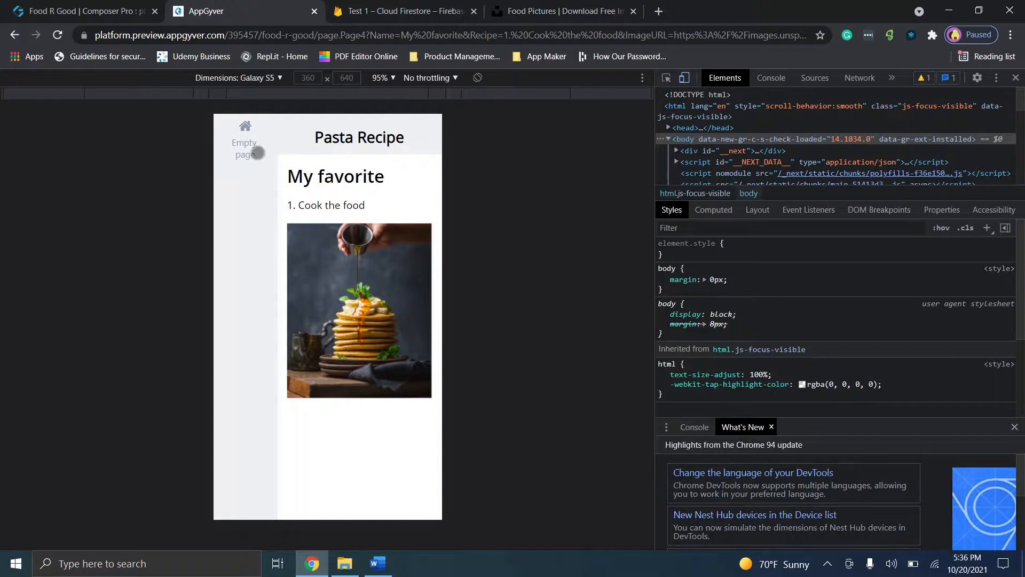
Review the preview's home page and Pasta recipe list against the documents in the Firestore Pasta collection
click(258, 153)
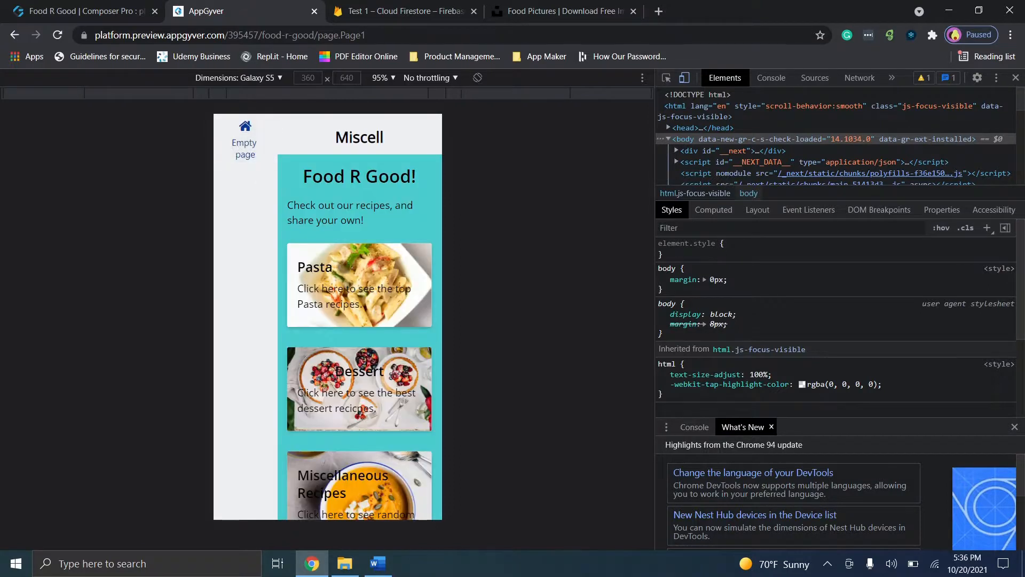
mouse_move(368, 285)
mouse_down()
mouse_move(376, 204)
mouse_move(382, 273)
mouse_up()
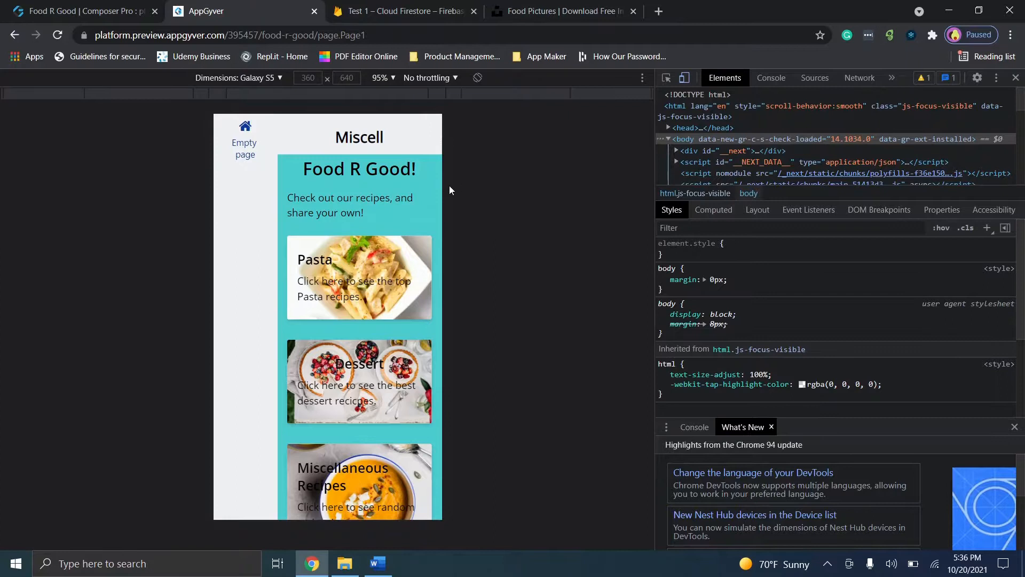
drag(357, 238, 359, 177)
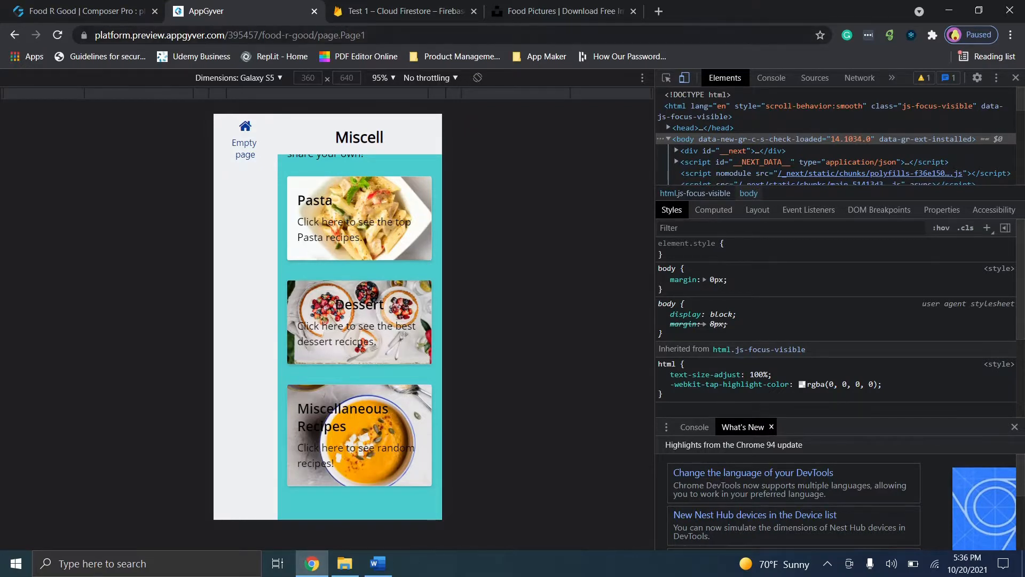
scroll(345, 211, up, 2)
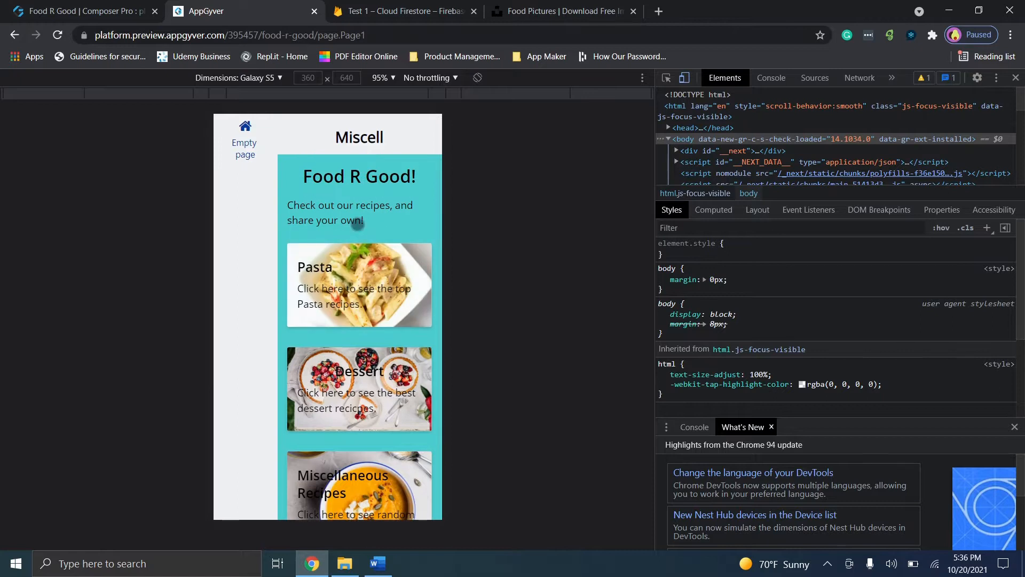
click(418, 9)
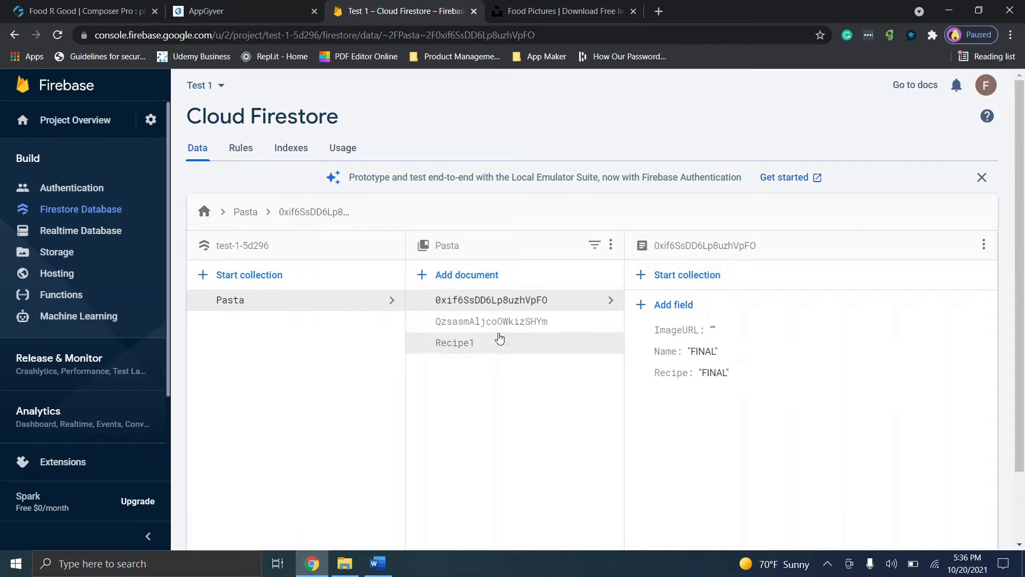
click(253, 6)
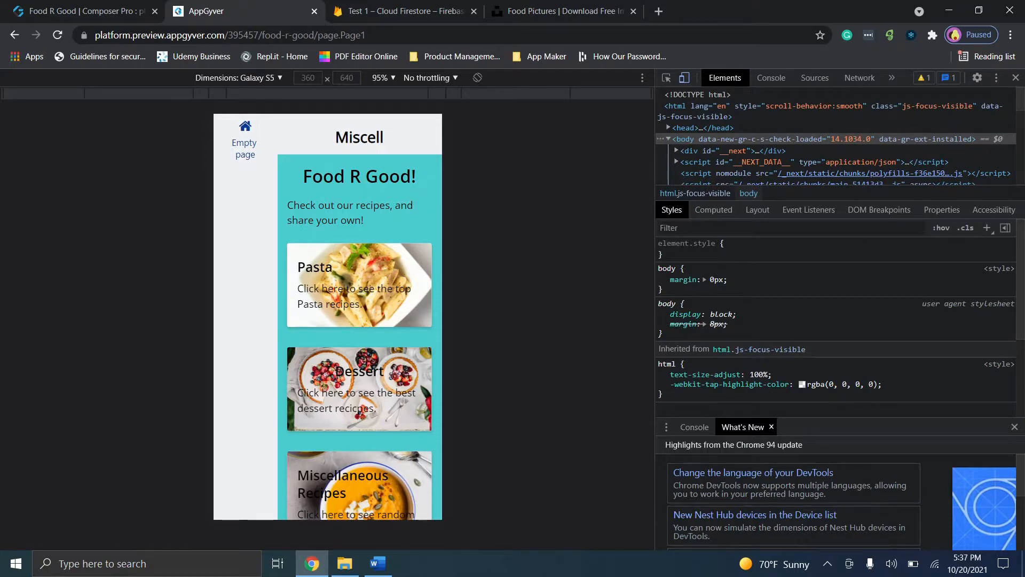
click(366, 265)
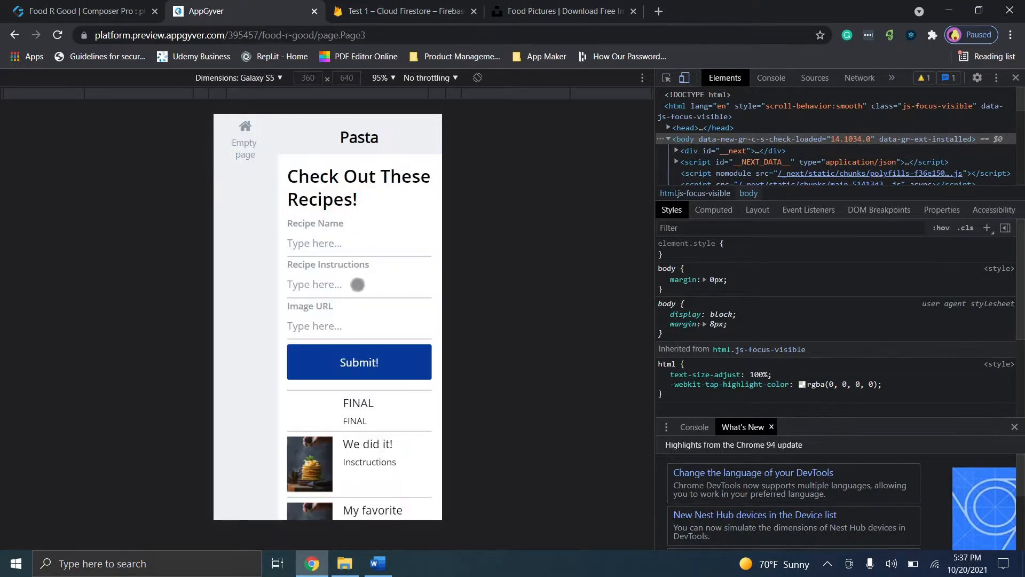
drag(368, 438, 368, 346)
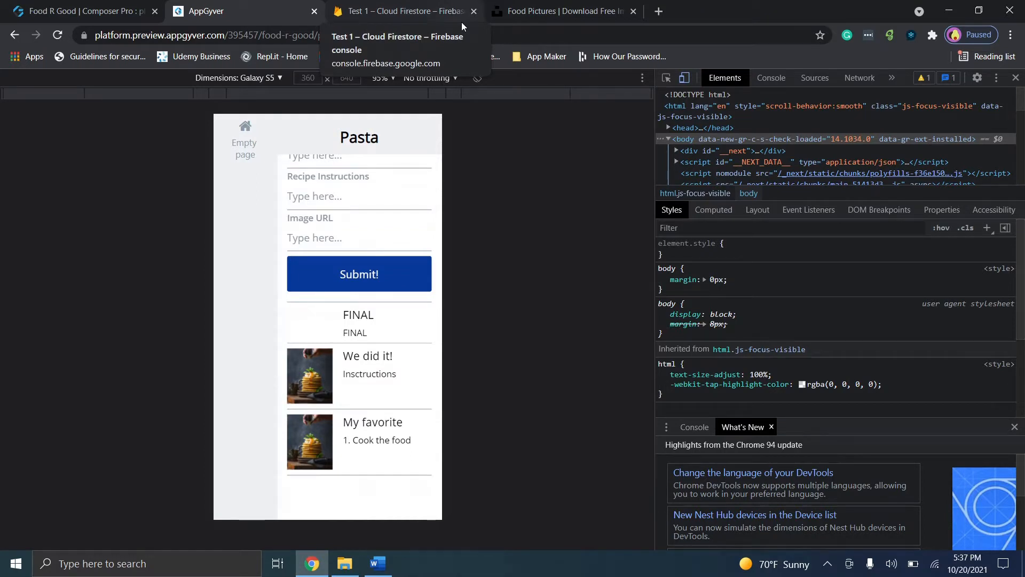
click(452, 5)
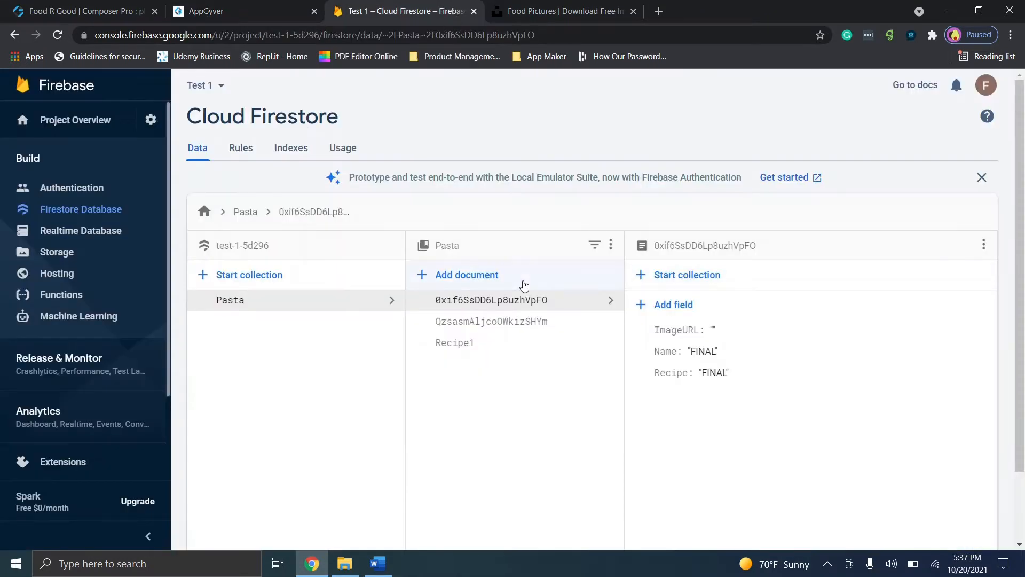
click(489, 279)
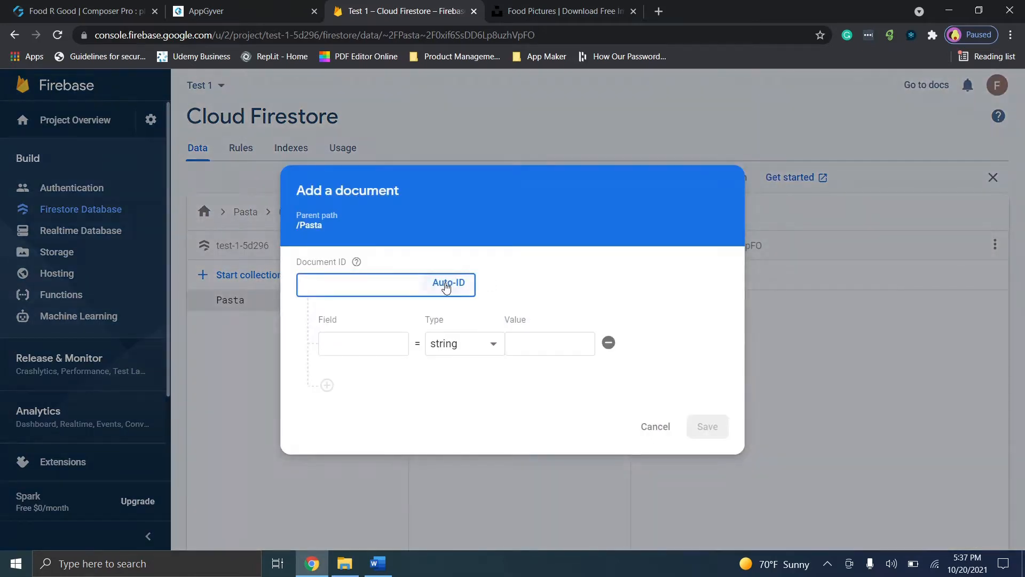
text(Pasta)
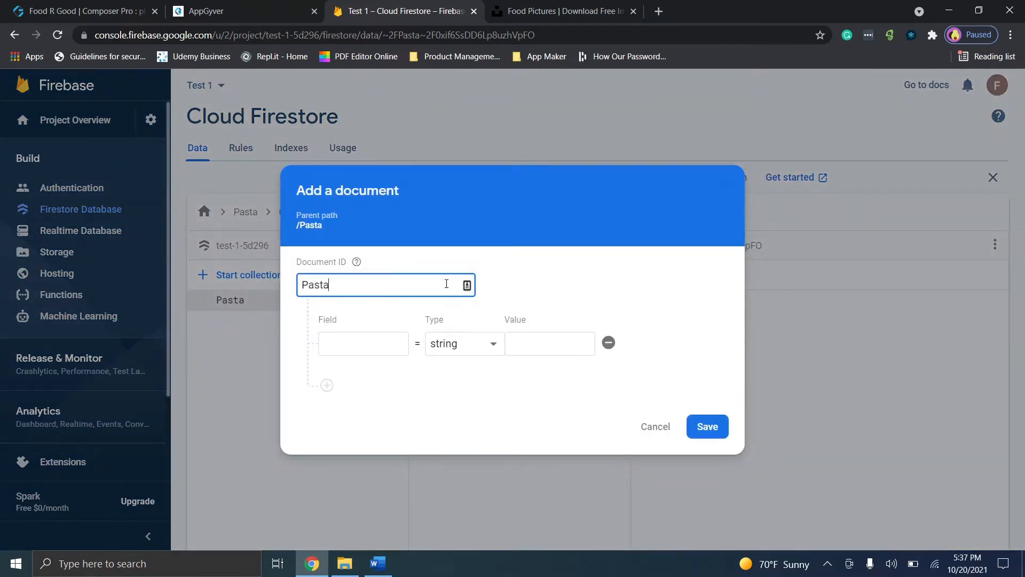
key(Tab)
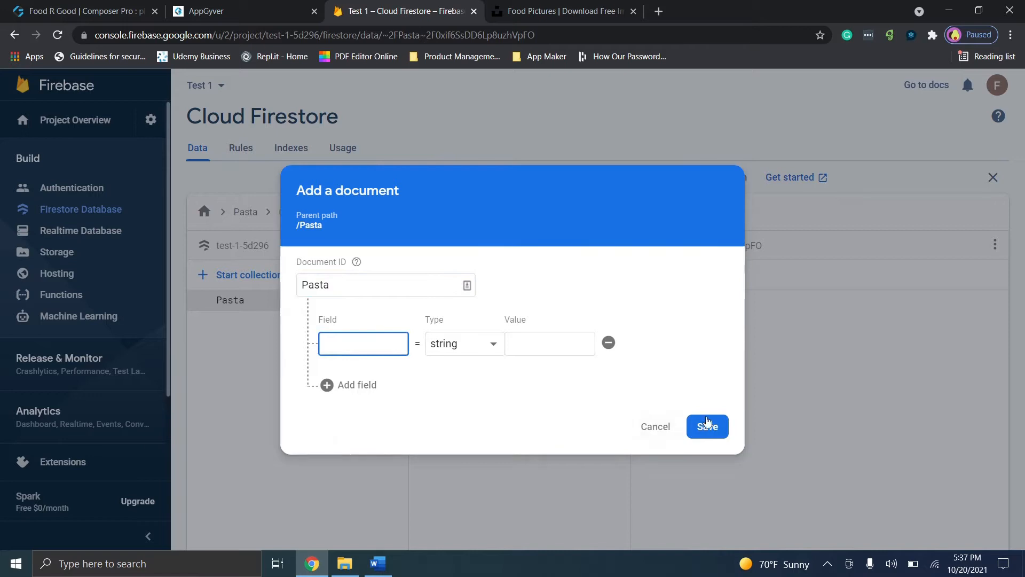
click(655, 426)
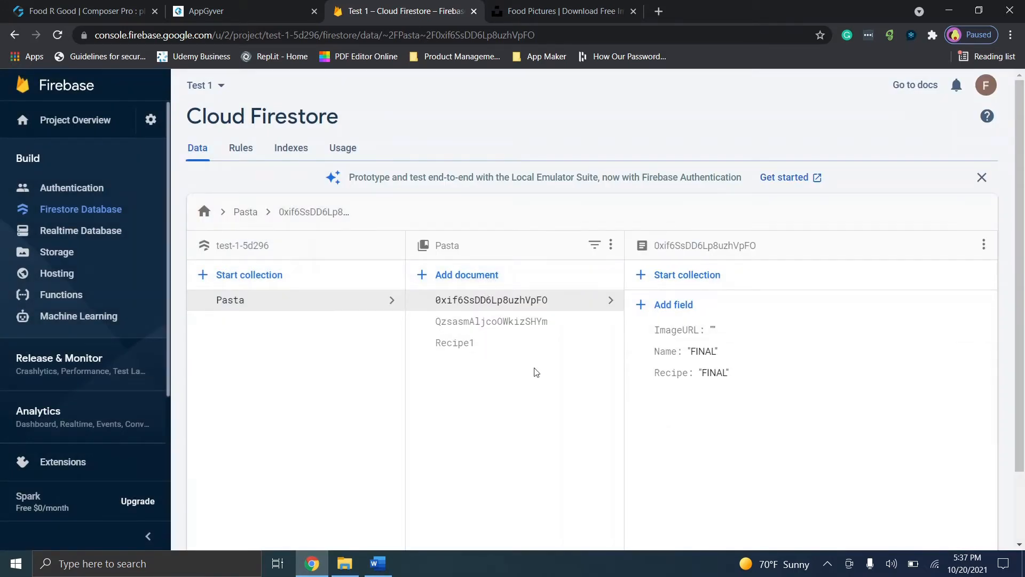
Start a new document with ID "Final" in the Firestore Pasta collection and give it three string field rows
click(468, 278)
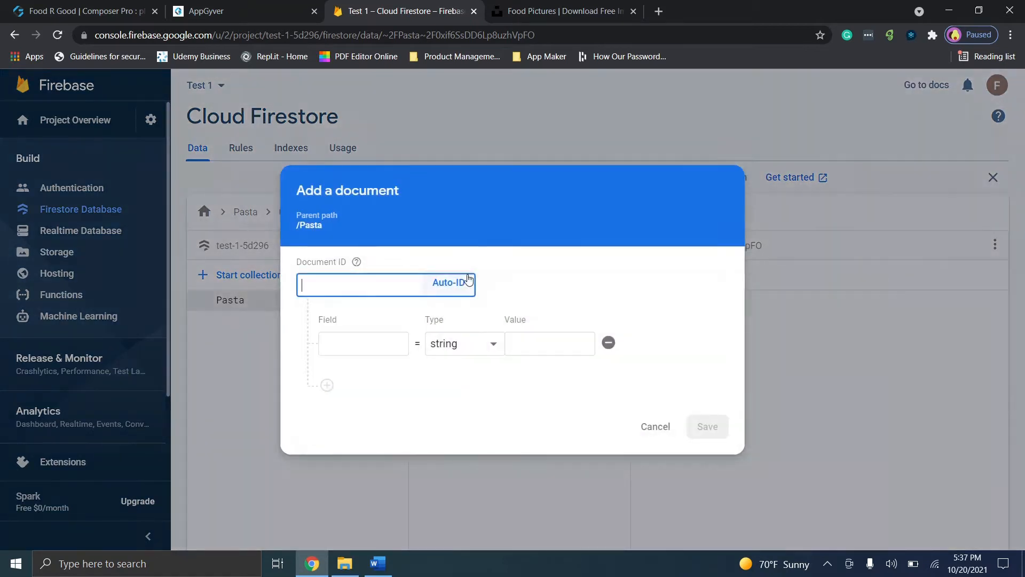
text(Final)
click(363, 344)
click(363, 377)
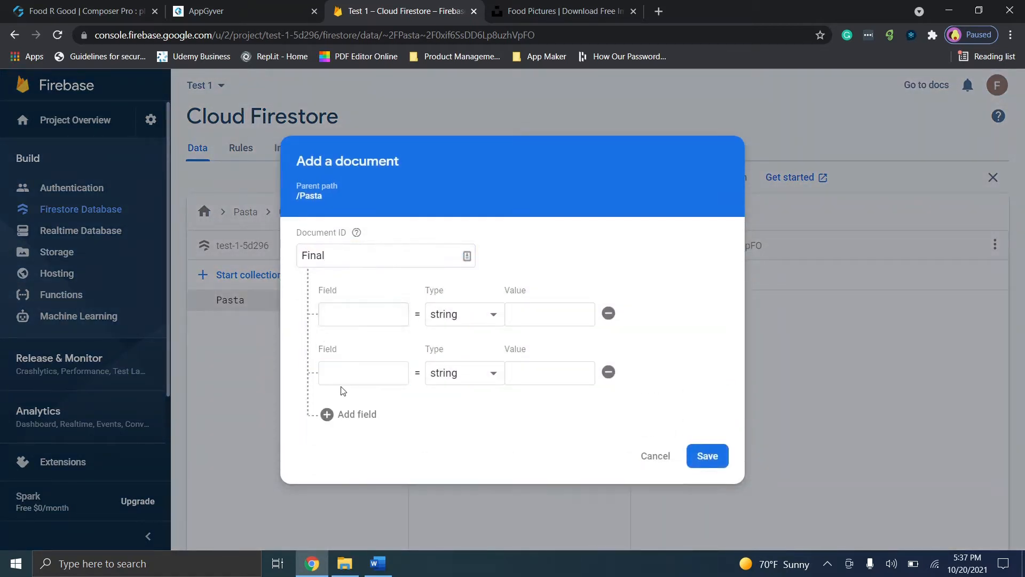
click(327, 415)
Name the new document's three string fields Name, Recipe and ImageURL
click(354, 278)
text(Name)
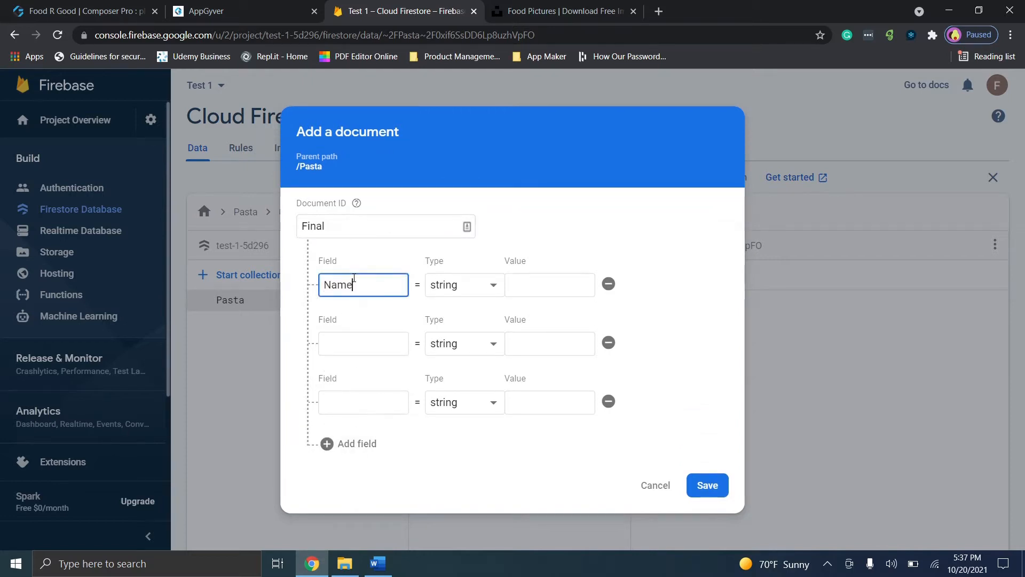
key(Tab)
click(355, 343)
text(Recipe)
key(Tab)
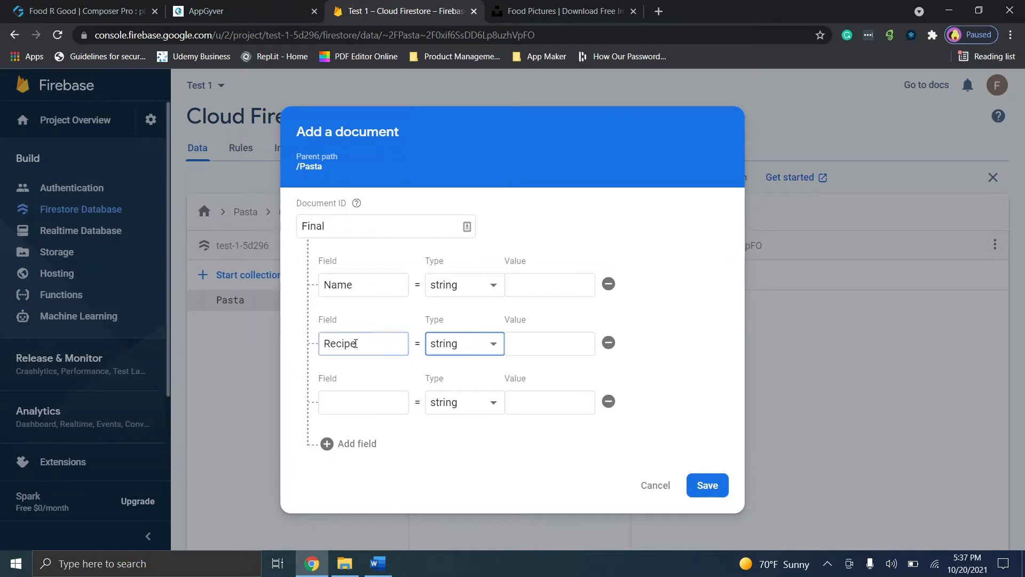
click(358, 398)
text(ImageURL)
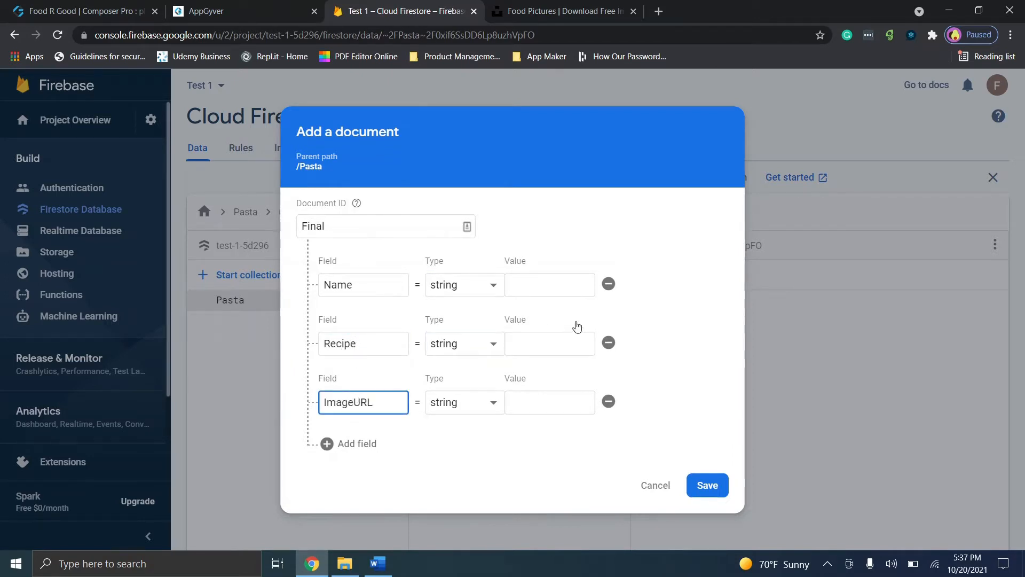
Set Name and Recipe to "a" and ImageURL to the copied image address, and save the document
click(561, 289)
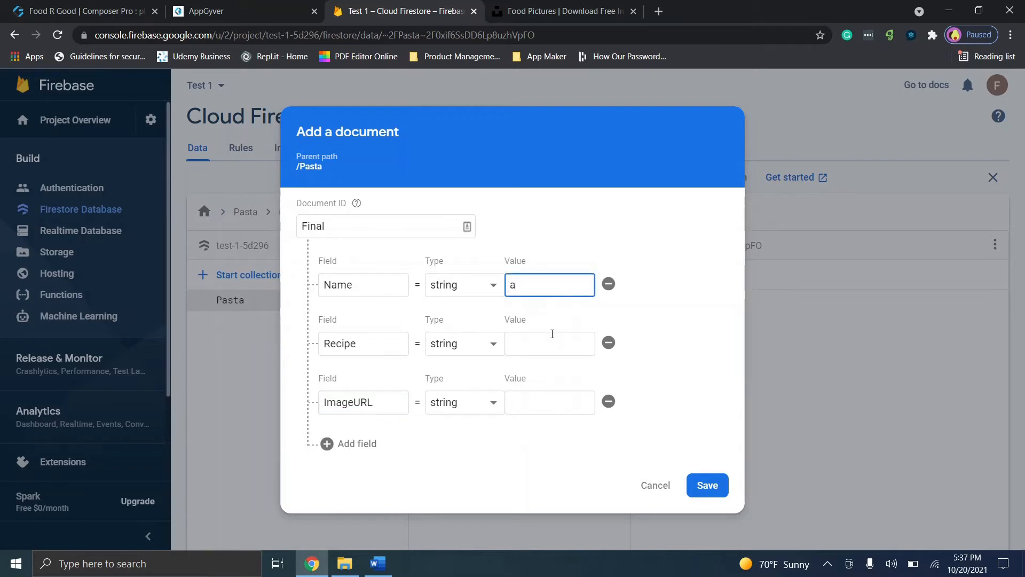
text(a)
click(557, 404)
key(ctrl+v)
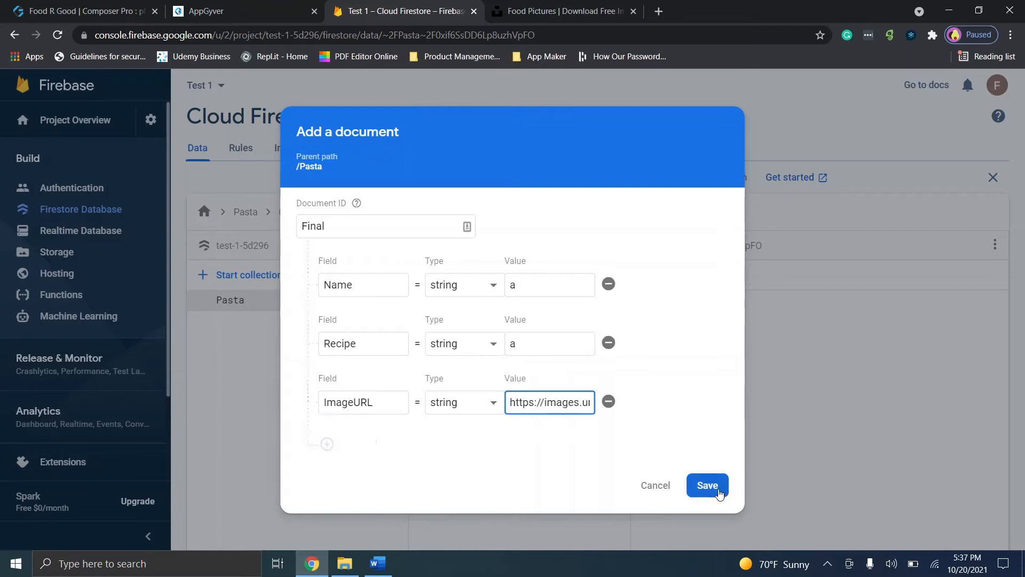
click(721, 485)
Check the recipe "a" in the AppGyver preview's Pasta list and on its detail page, and return to the home page
click(223, 5)
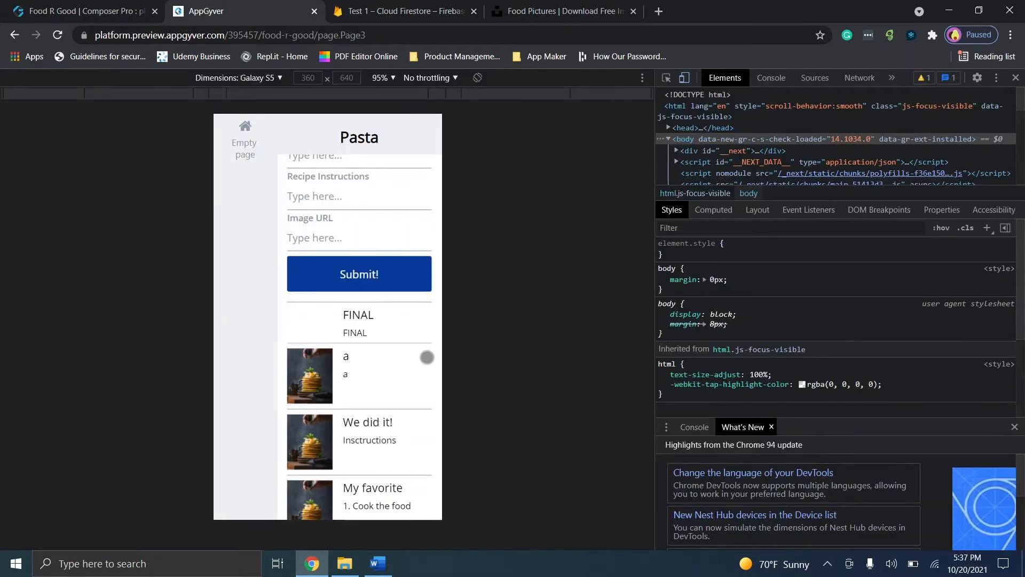
scroll(396, 368, down, 1)
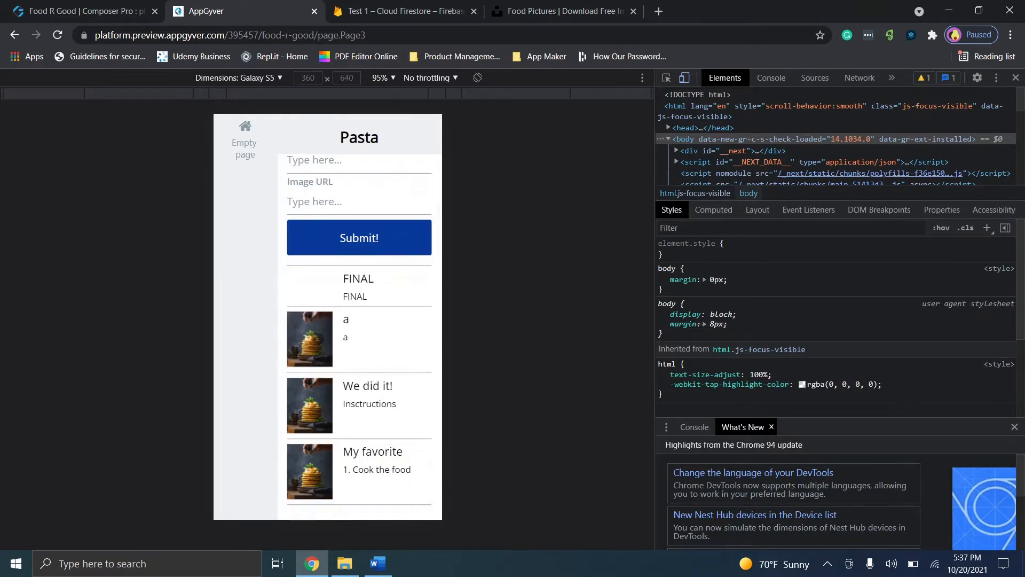
click(318, 339)
click(244, 151)
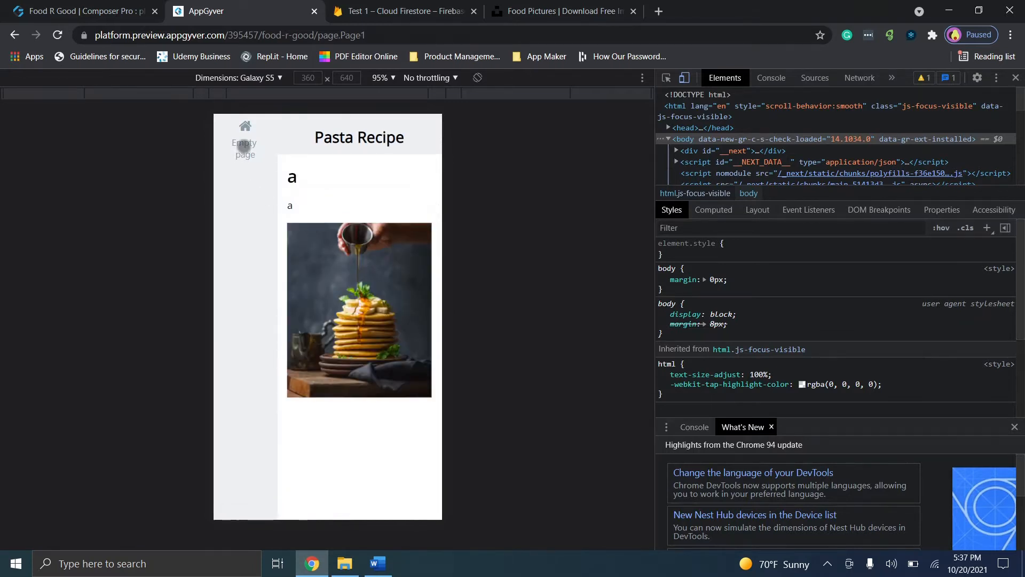
Review the Final document in the Firestore Pasta collection and the recipe category cards on the AppGyver preview's home page
click(434, 7)
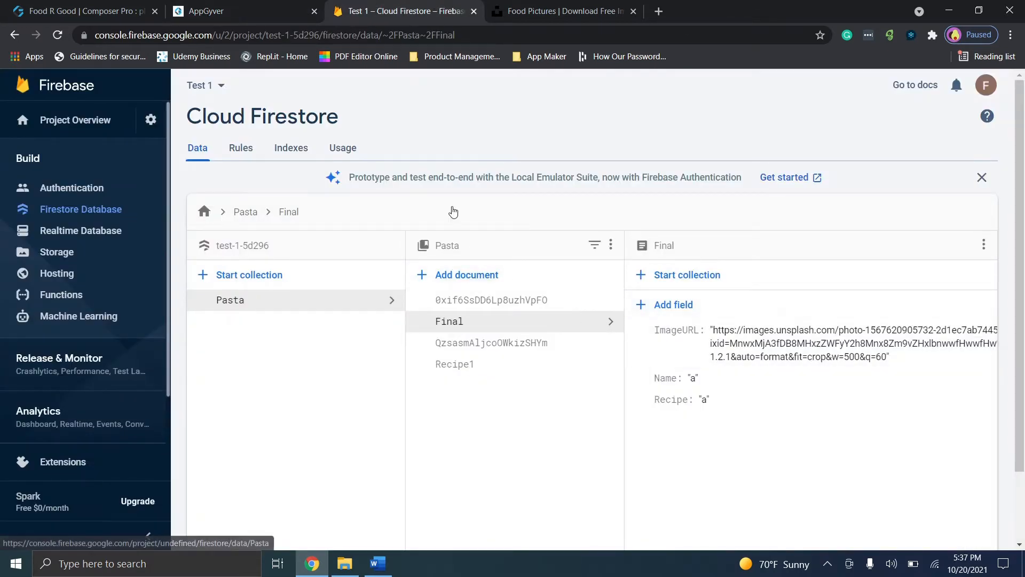
click(214, 11)
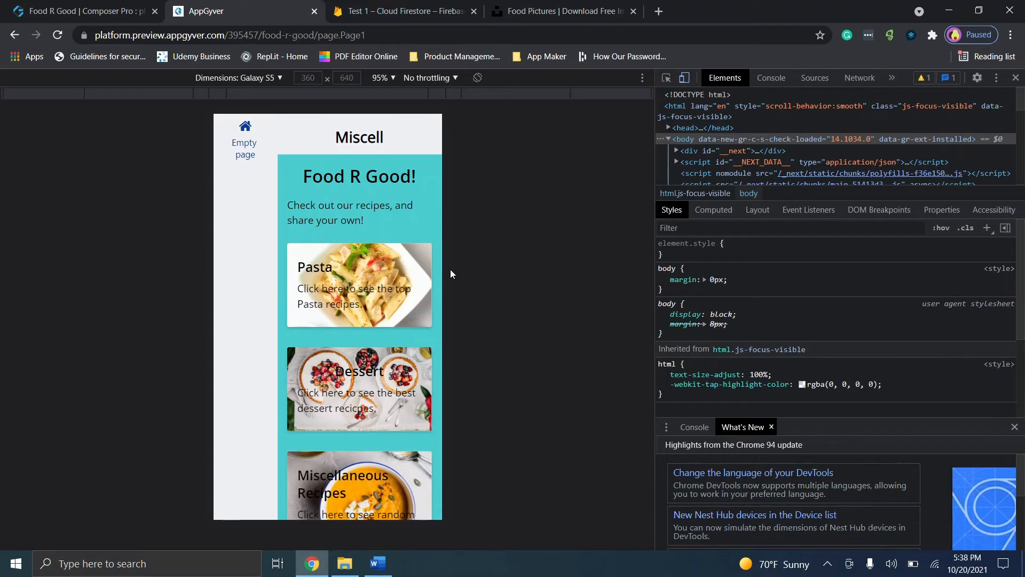
drag(397, 275, 396, 131)
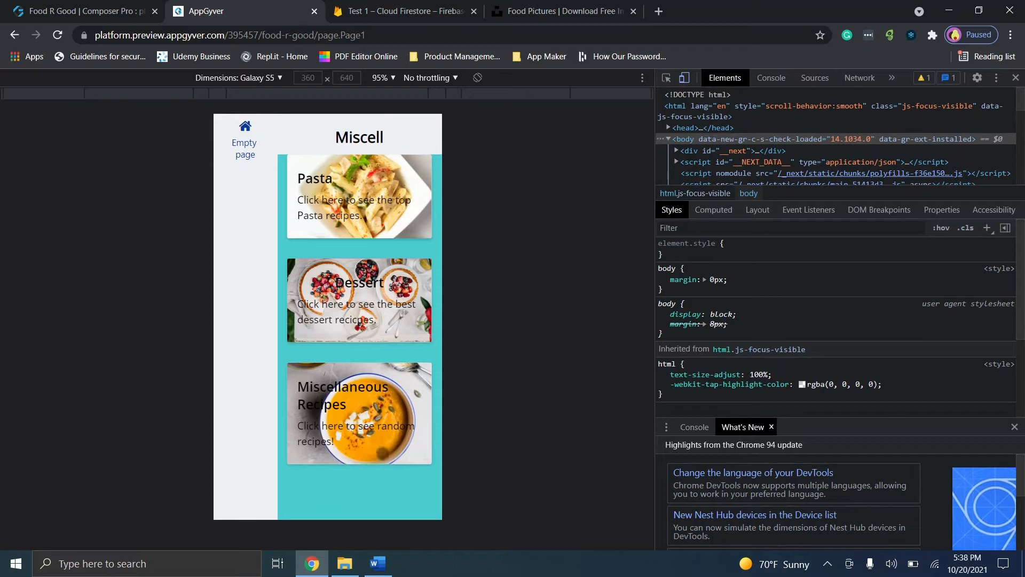
drag(392, 219, 408, 325)
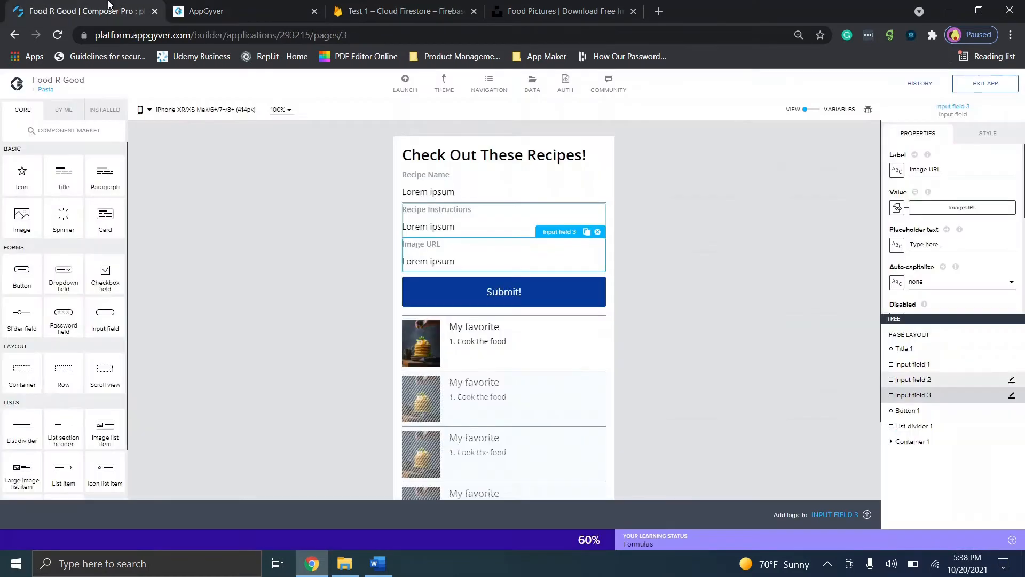
Examine the Pasta page layout's padding and background style settings in the AppGyver composer, and return to the preview
click(112, 10)
click(892, 334)
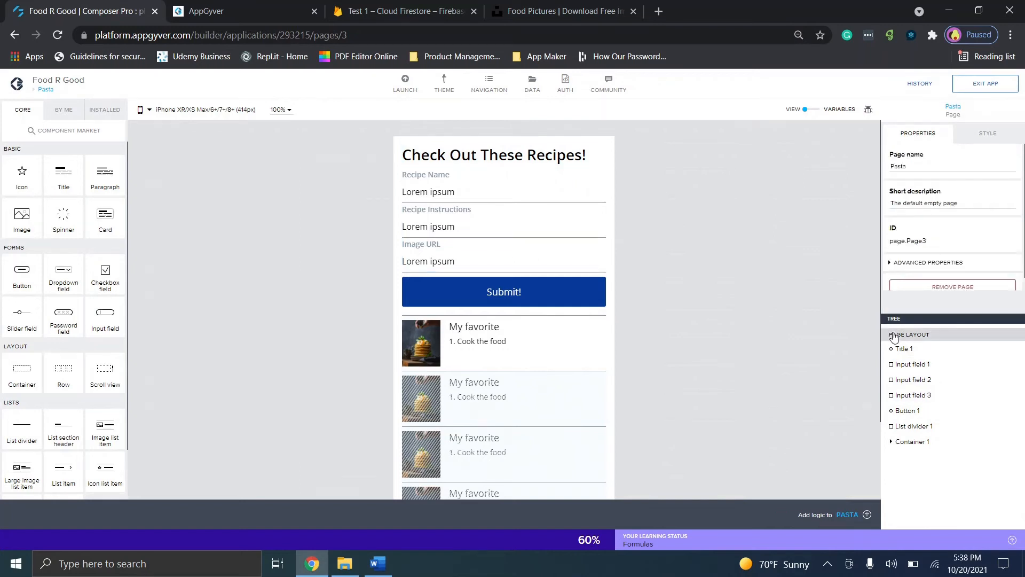
click(994, 136)
scroll(993, 213, down, 1)
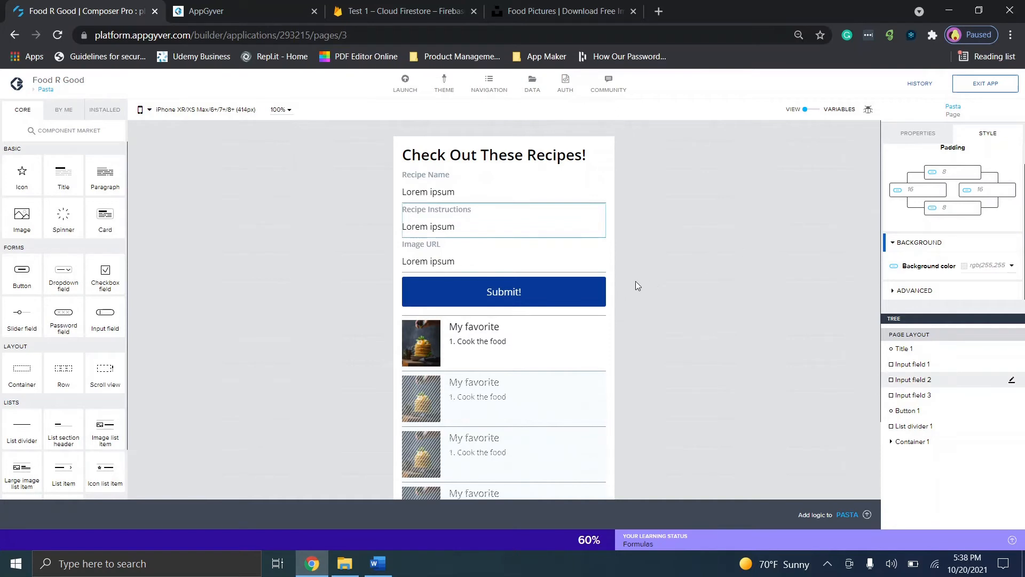
click(240, 11)
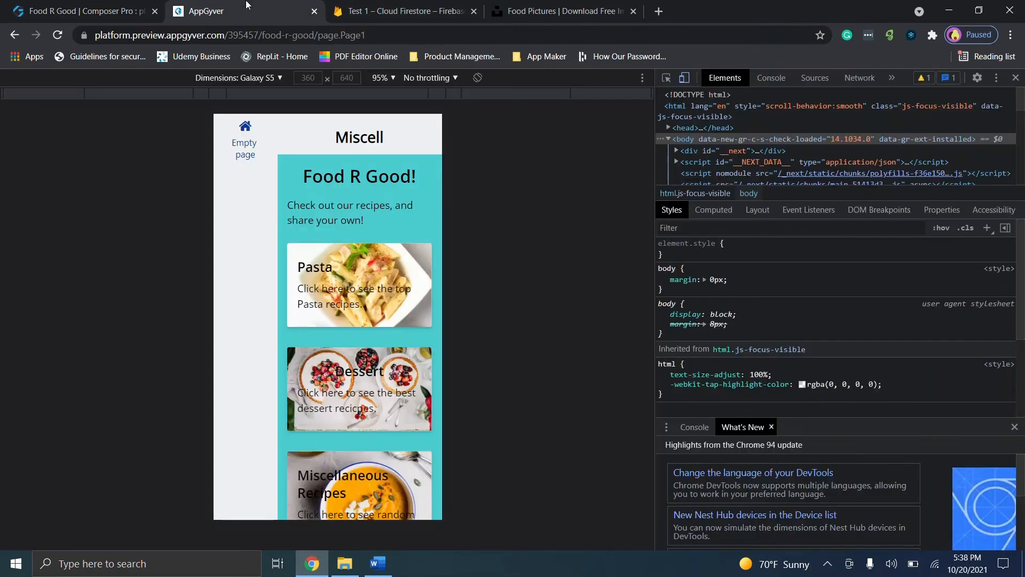